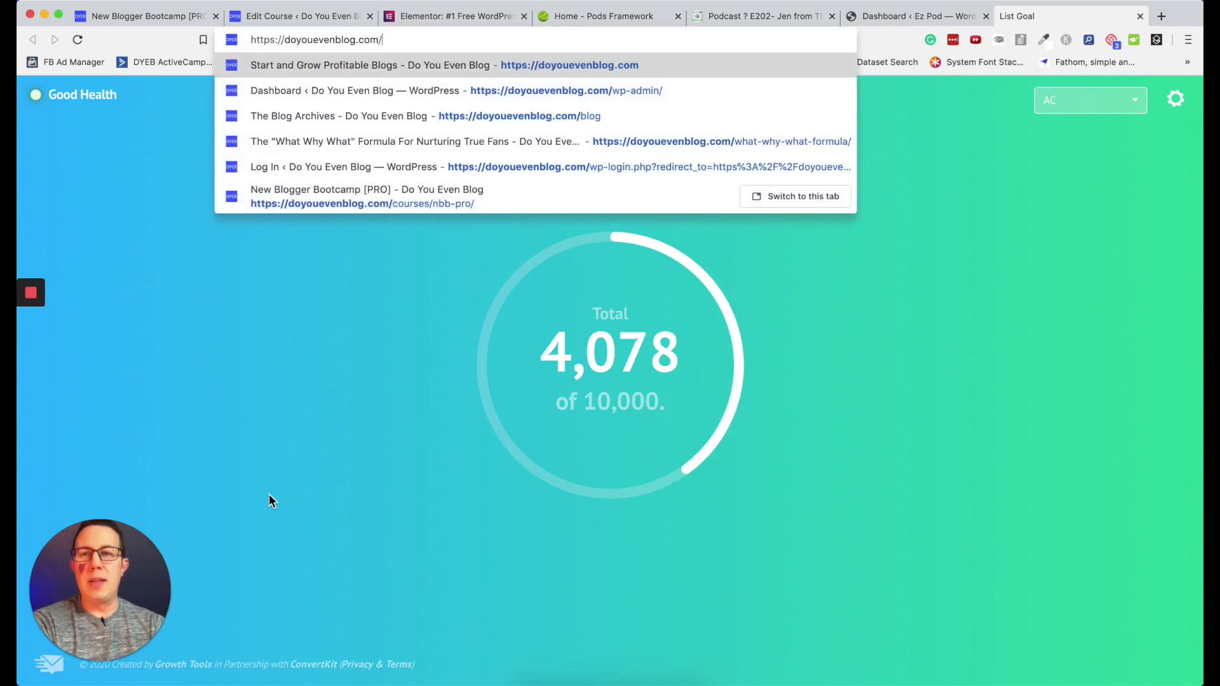
Load the doyouevenblog.com home page and look over the Pods Framework home page with its features and featured plugins
key(Return)
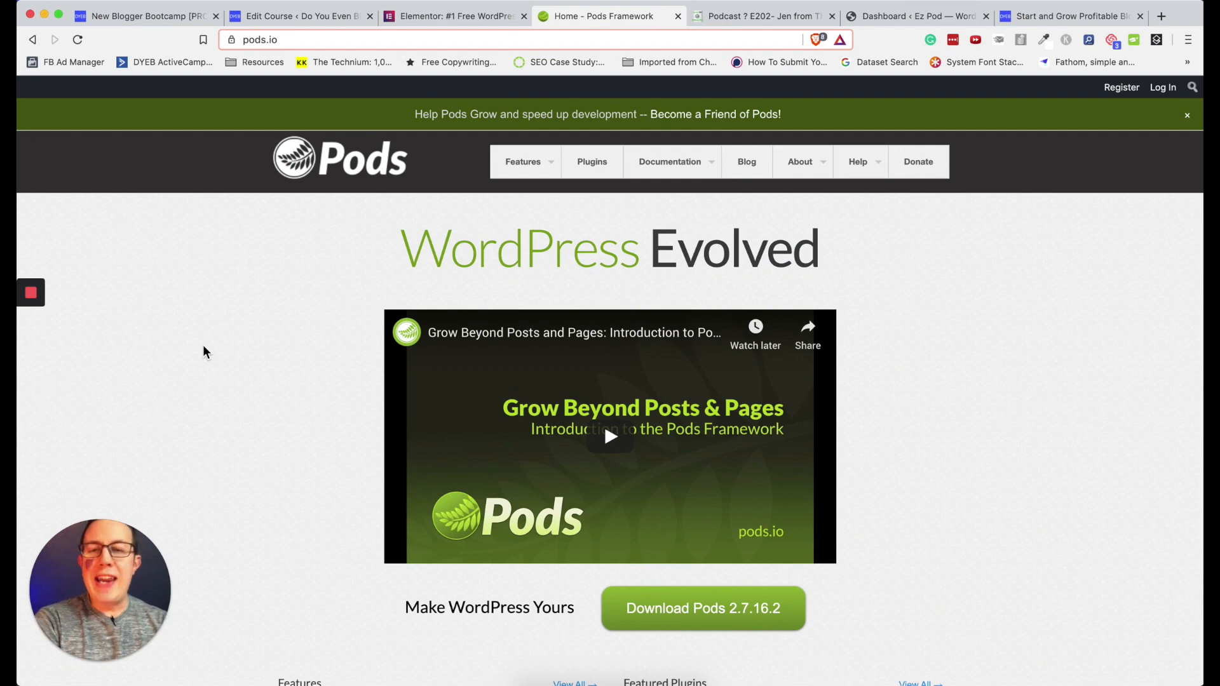
scroll(204, 347, down, 3)
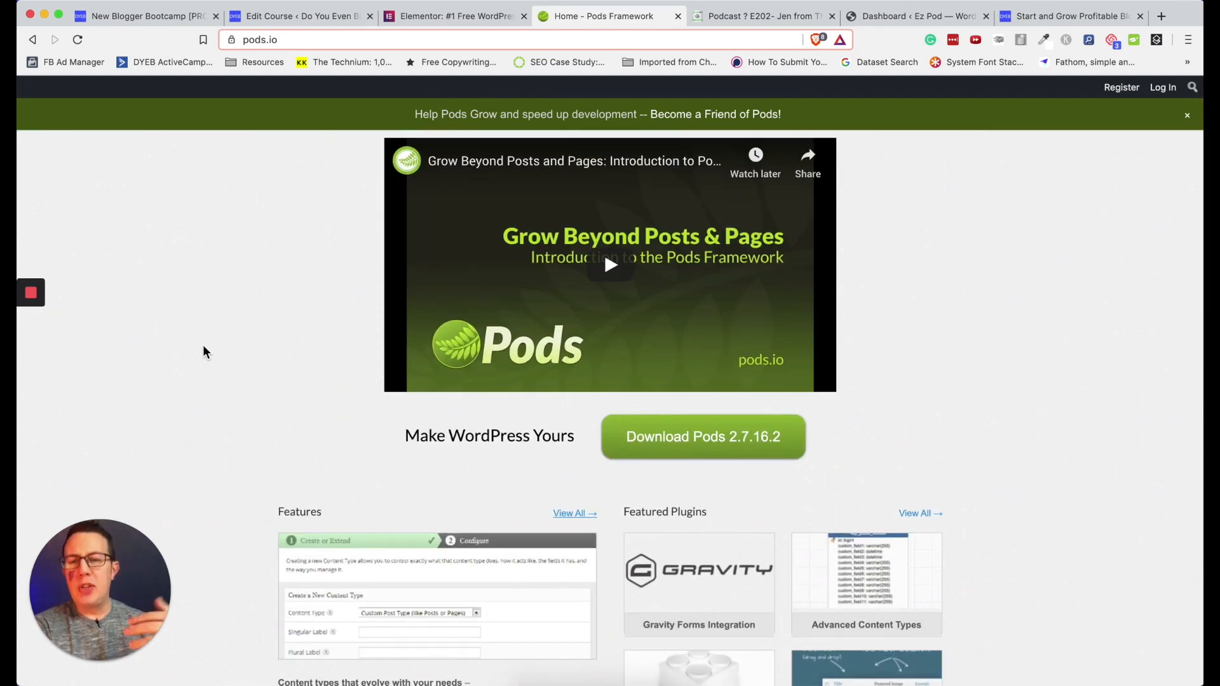
scroll(203, 346, down, 5)
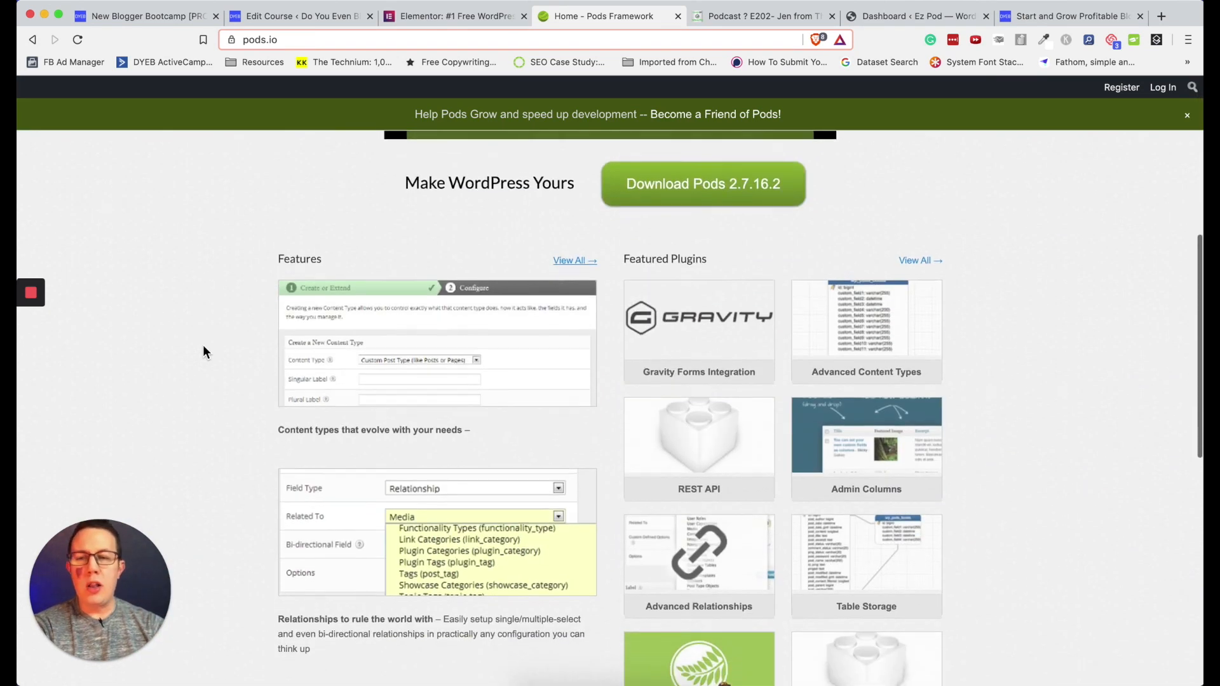
Switch to the New Blogger Bootcamp [PRO] course editor and inspect the Posts and Courses content types in the WordPress admin
click(193, 18)
click(281, 18)
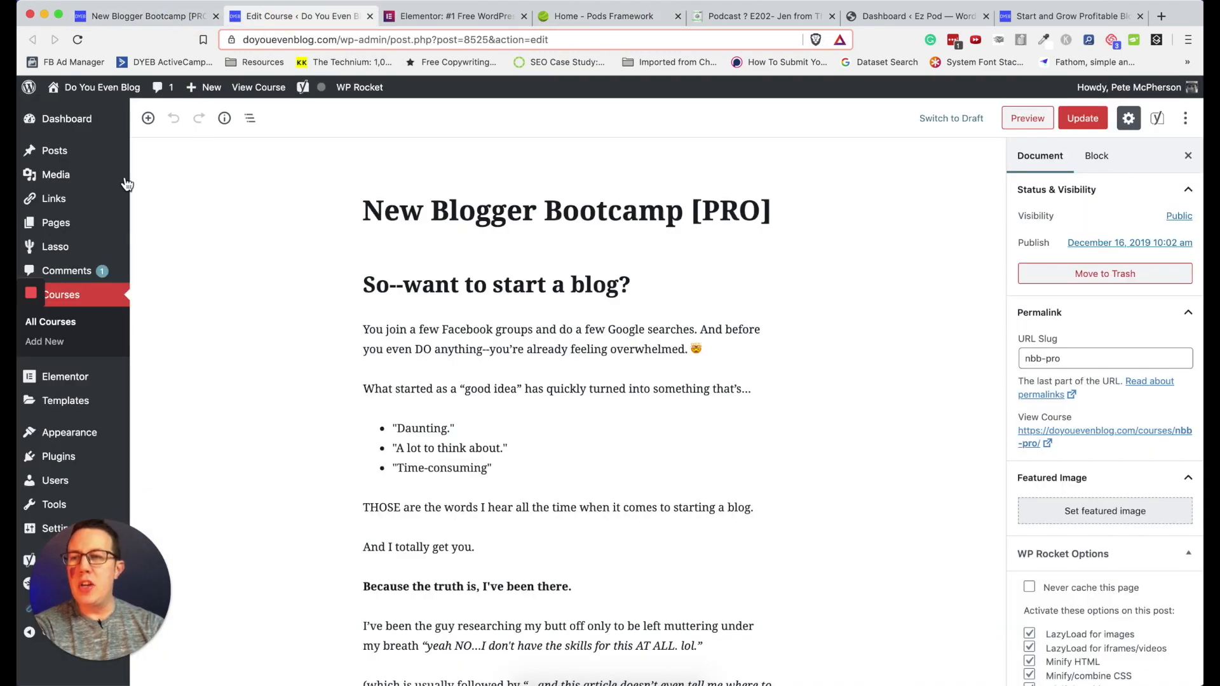
mouse_move(57, 156)
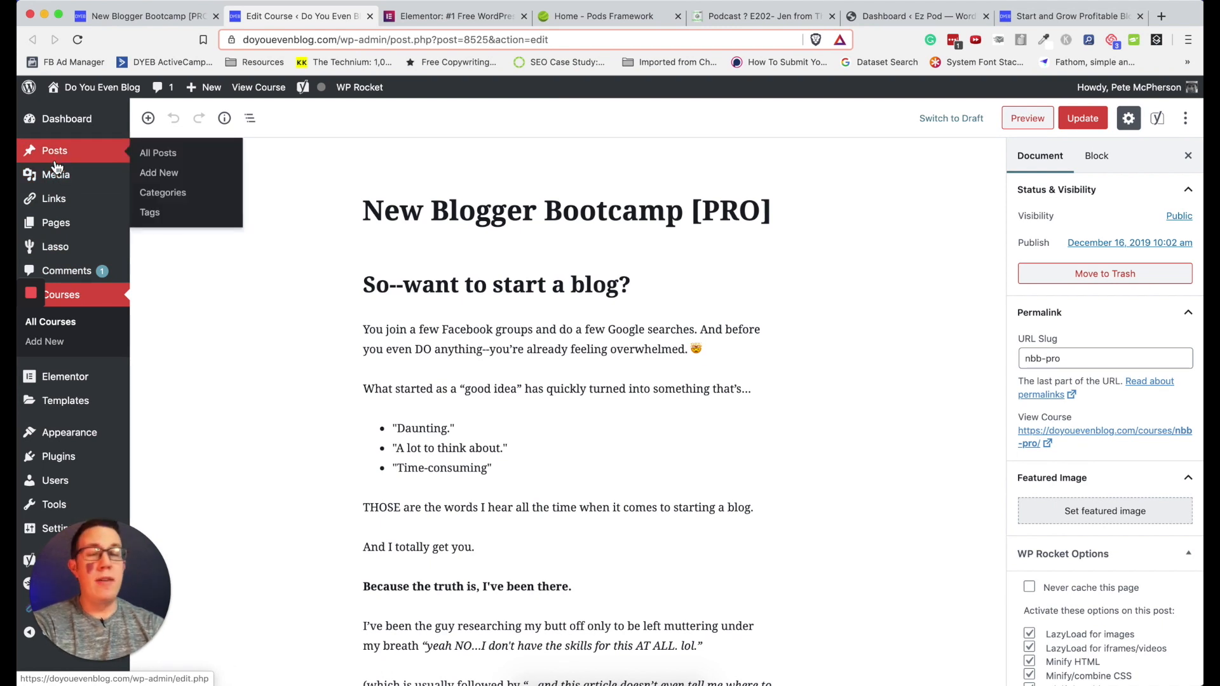
mouse_move(111, 202)
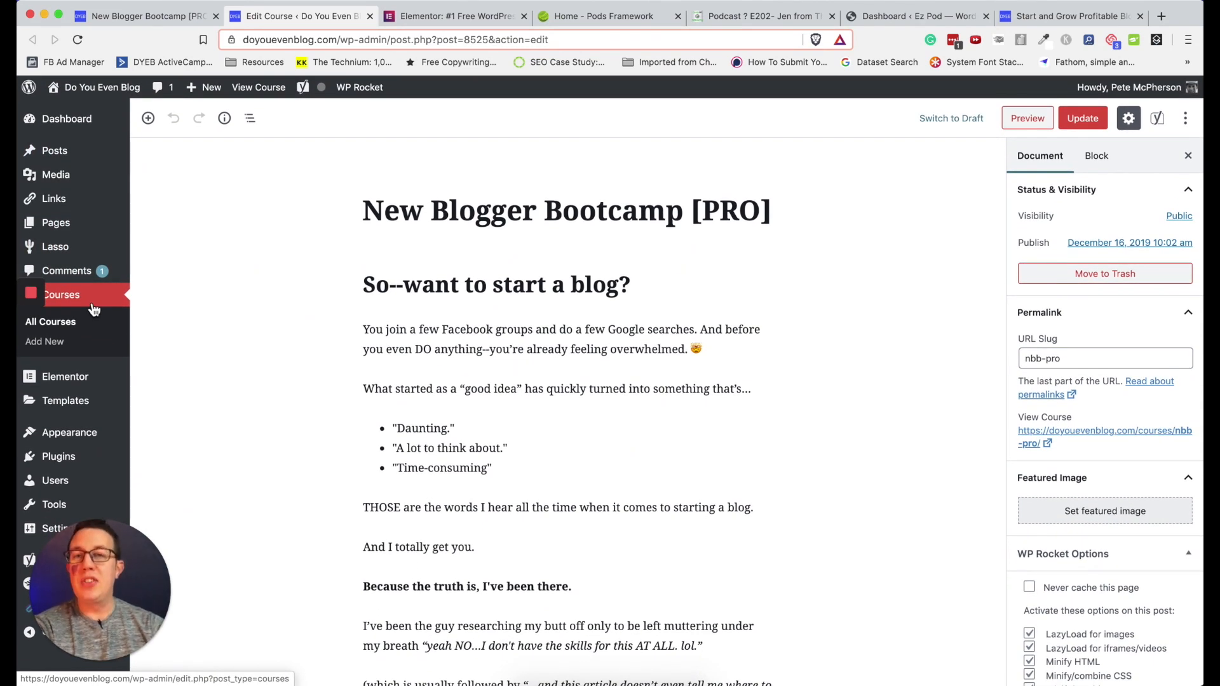
Open the draft post "This is a test." for editing and review the Yoast SEO and Link Whisper sections below its content
click(67, 156)
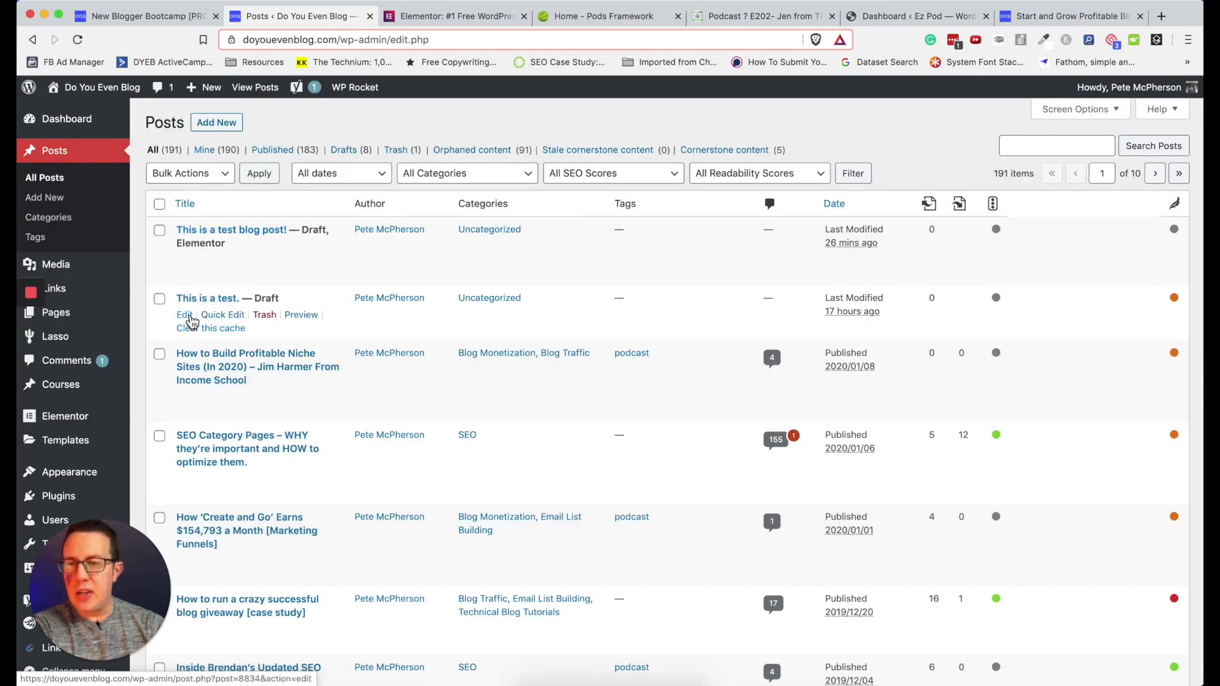
click(186, 315)
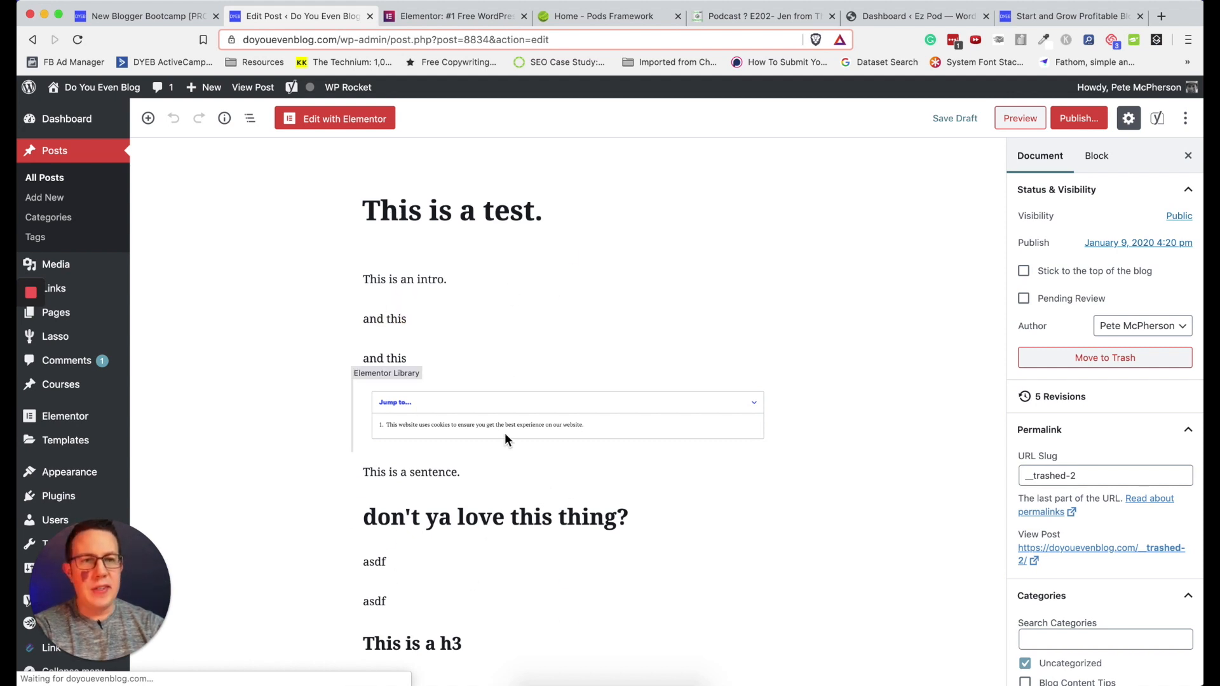
scroll(504, 438, down, 15)
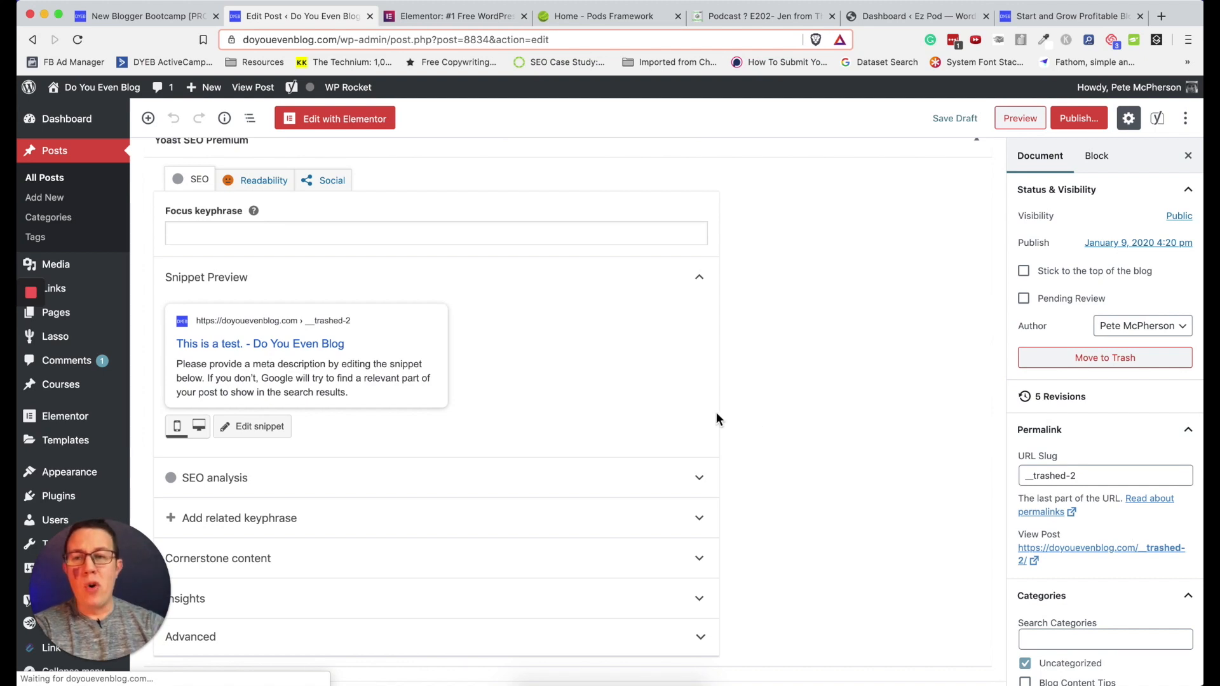
scroll(716, 420, down, 5)
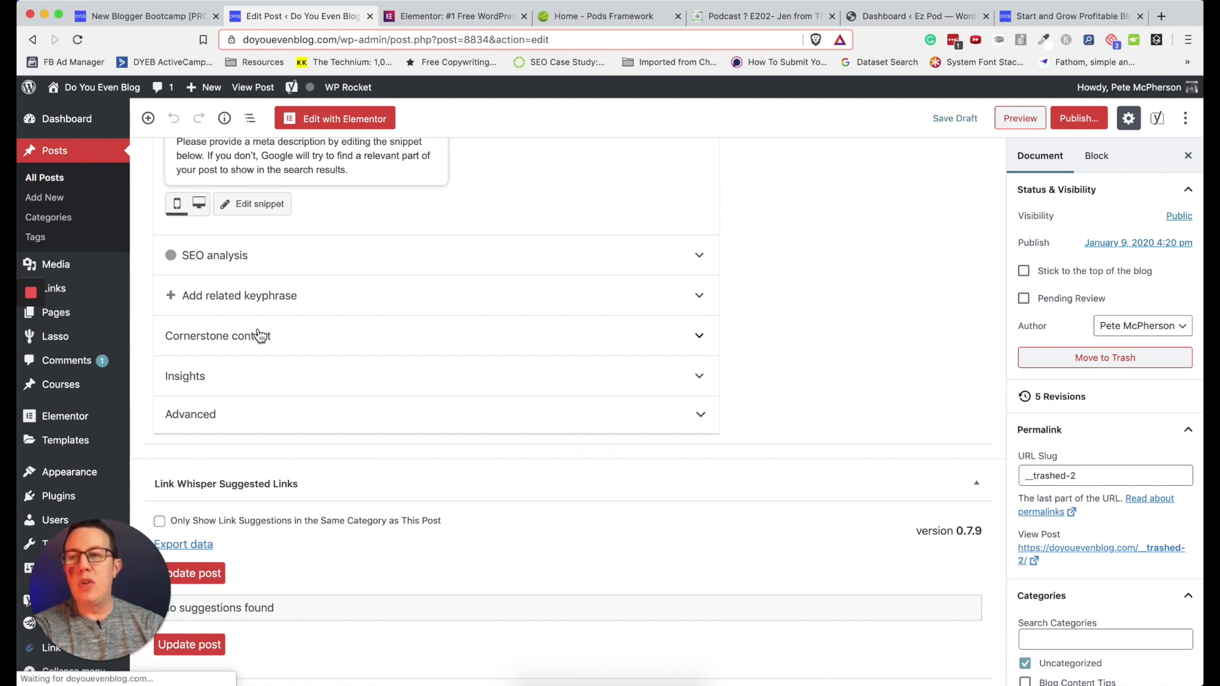
Examine the Chain of Wealth E202 podcast episode page as a custom layout example, and return to the test post's editor
click(759, 15)
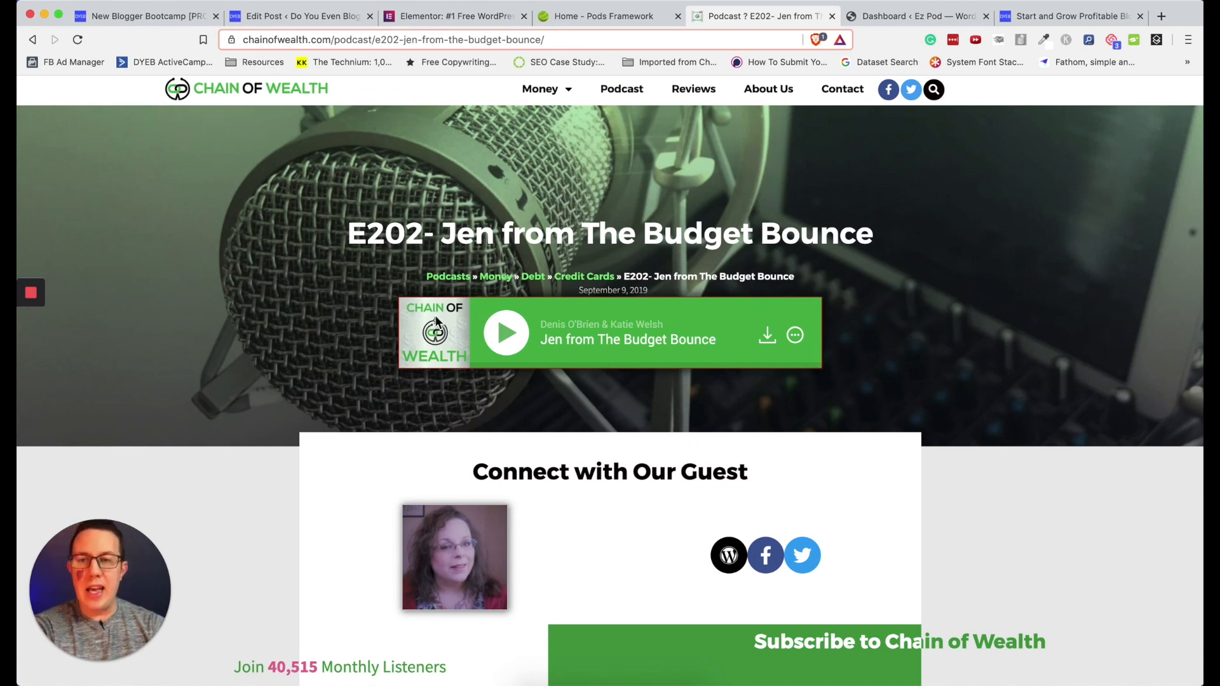
scroll(321, 311, down, 5)
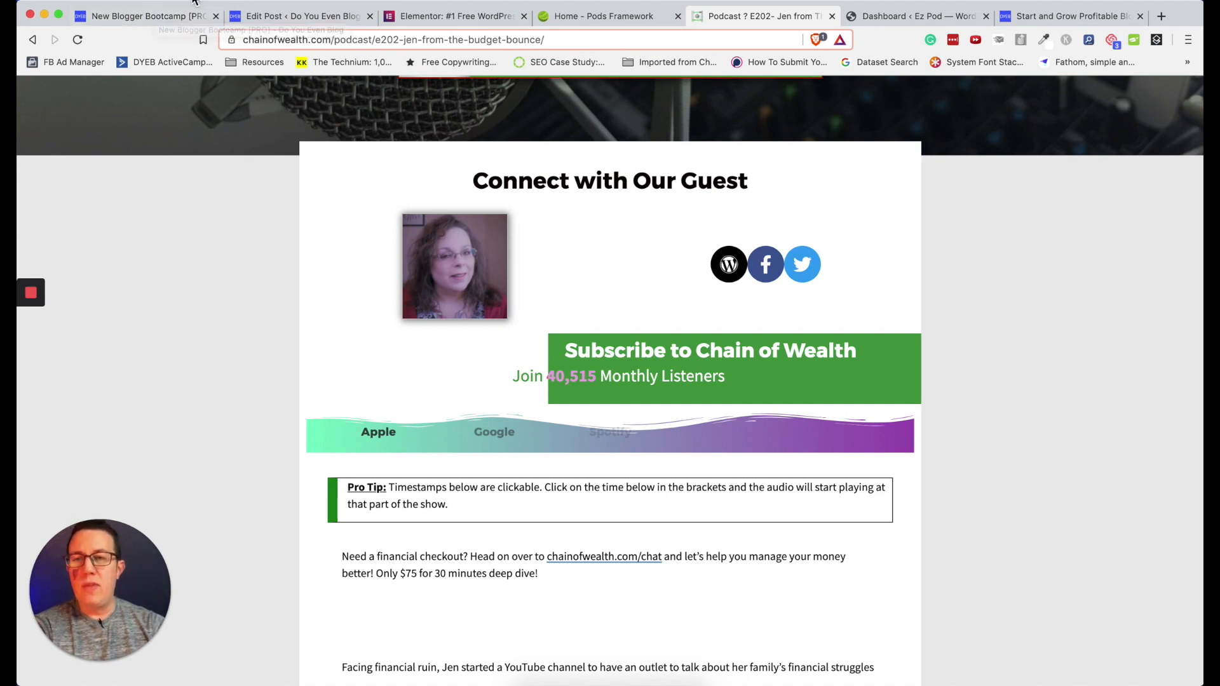
click(143, 23)
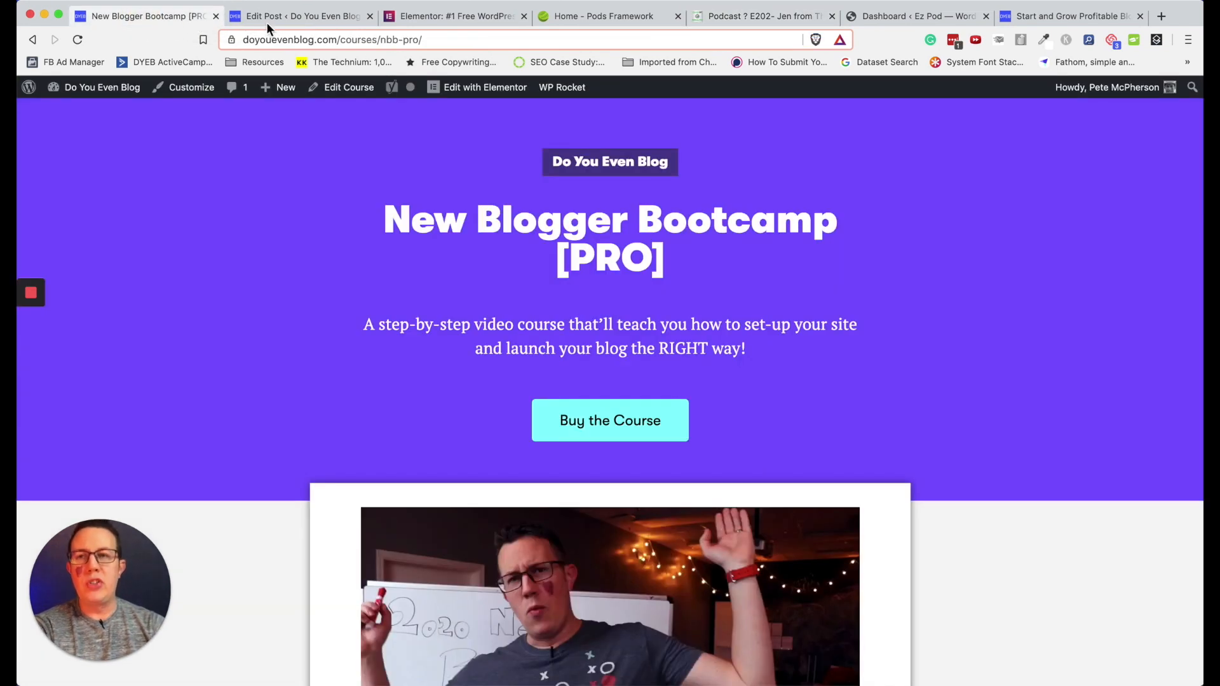
click(302, 12)
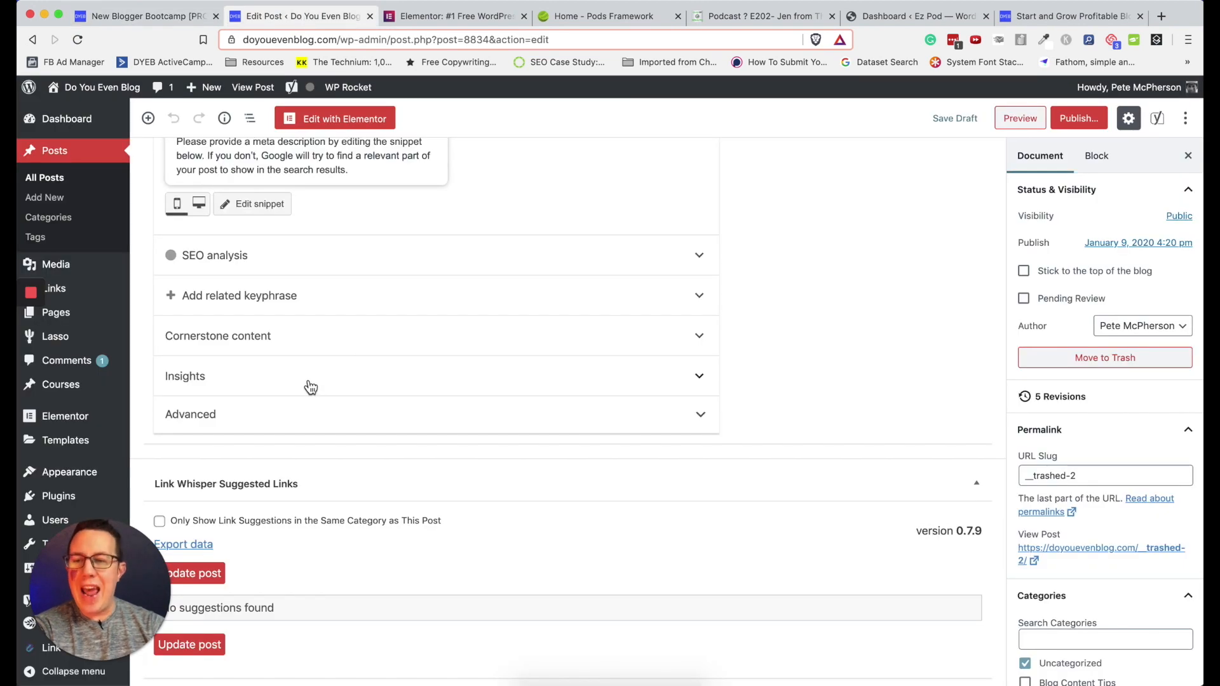
Examine the live New Blogger Bootcamp [PRO] course page from its header through the What's Included and audience-fit sections
scroll(327, 396, up, 1)
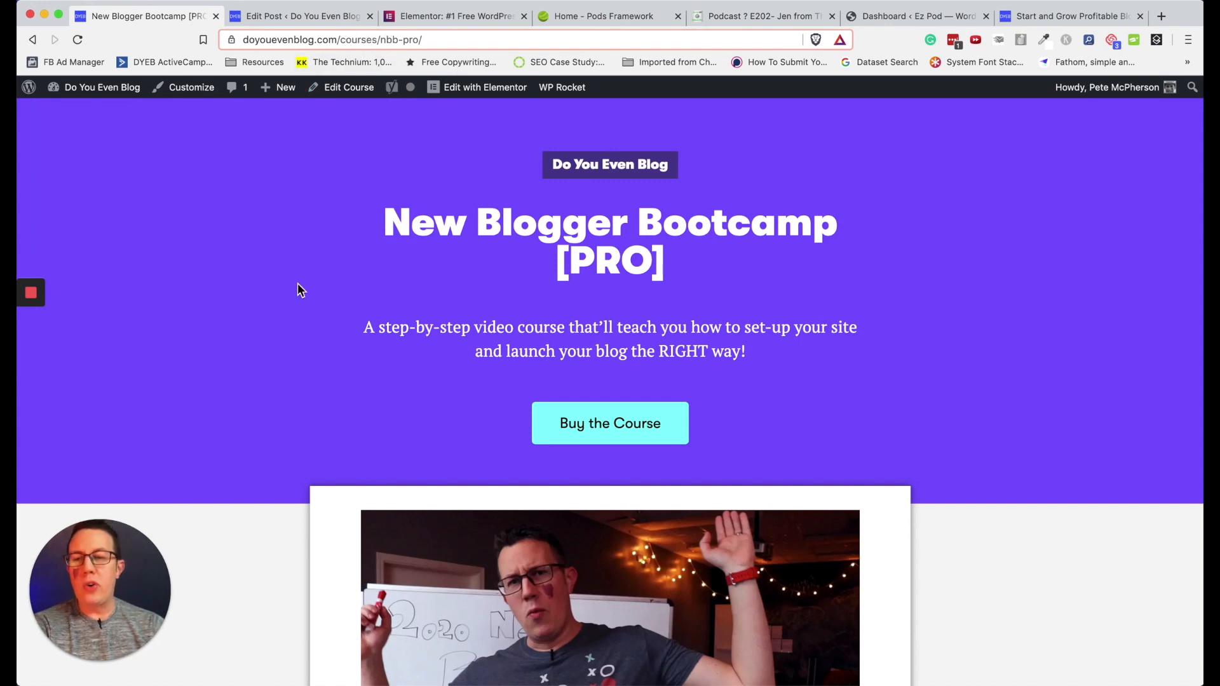
scroll(298, 284, down, 4)
scroll(297, 284, down, 7)
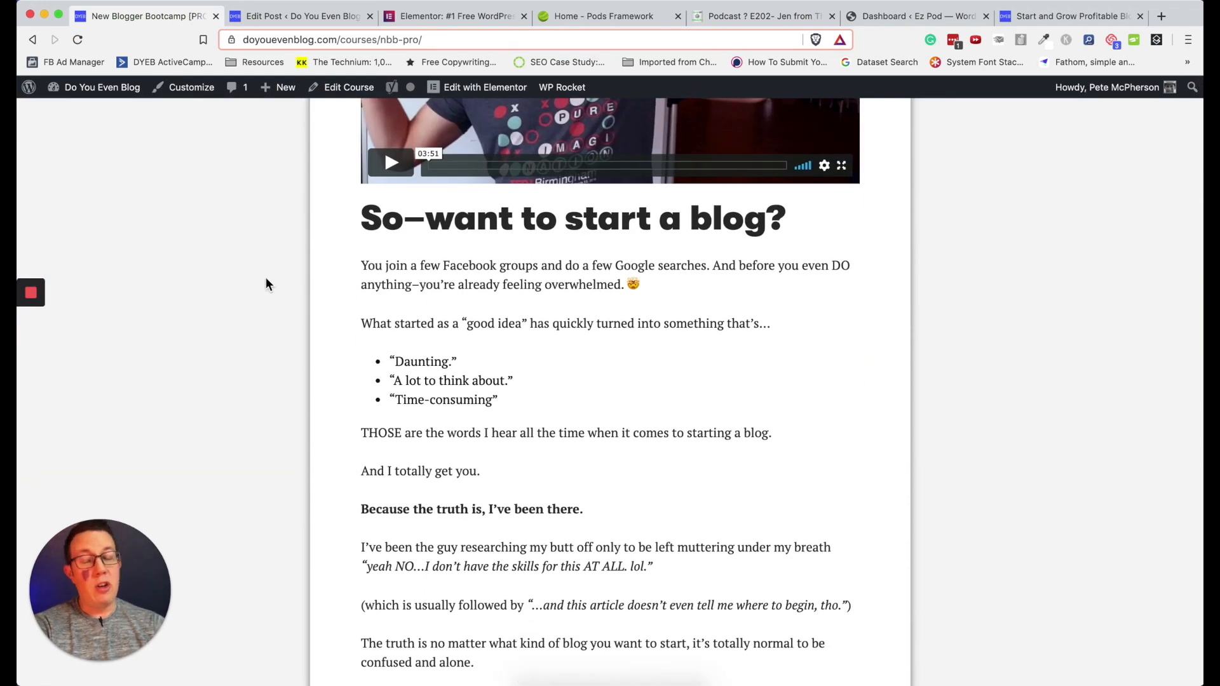
scroll(413, 371, down, 6)
scroll(413, 368, down, 12)
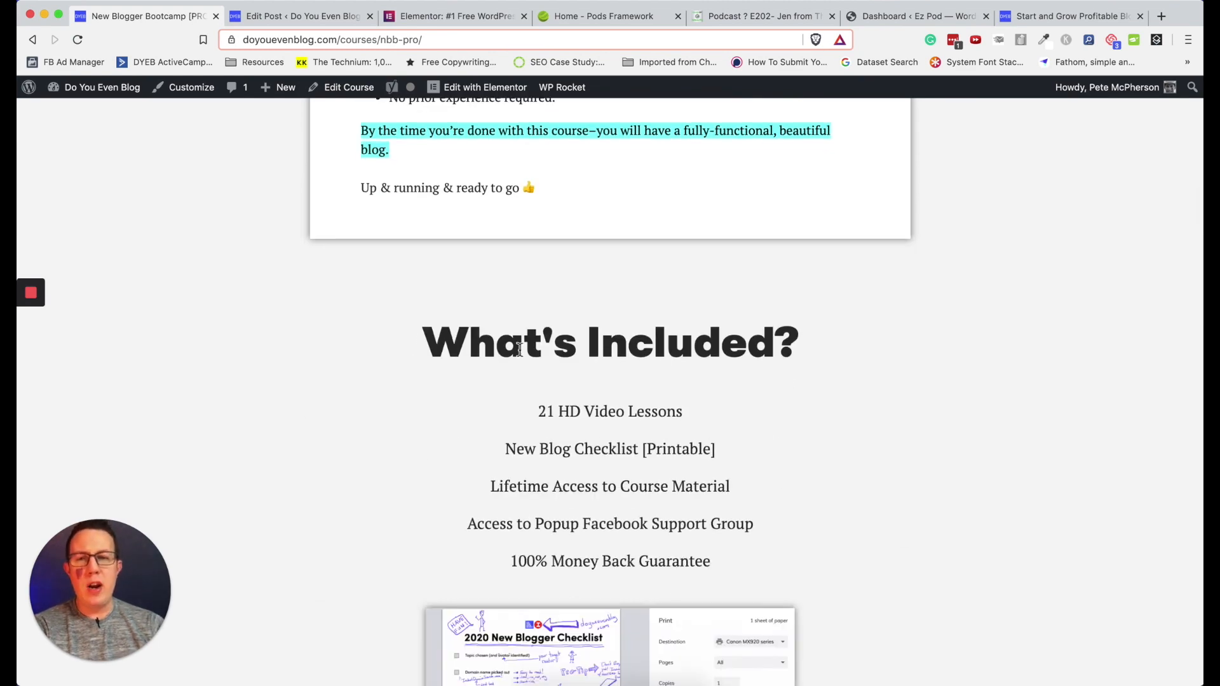
scroll(520, 350, down, 3)
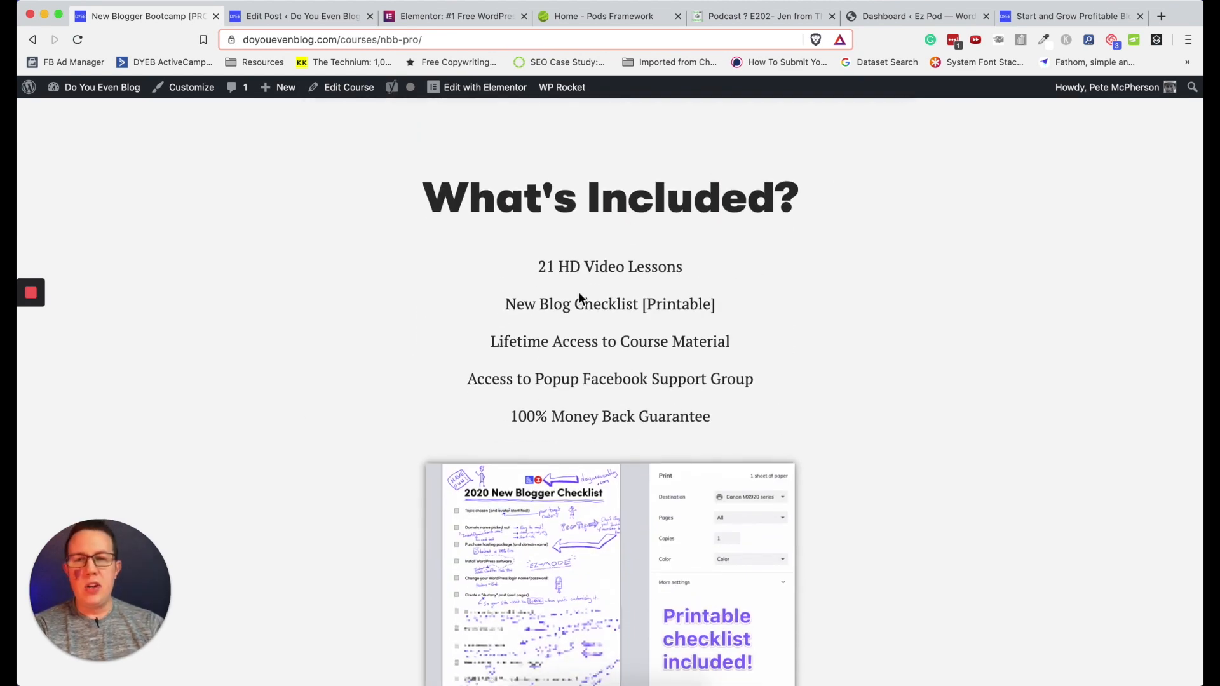
scroll(383, 272, down, 17)
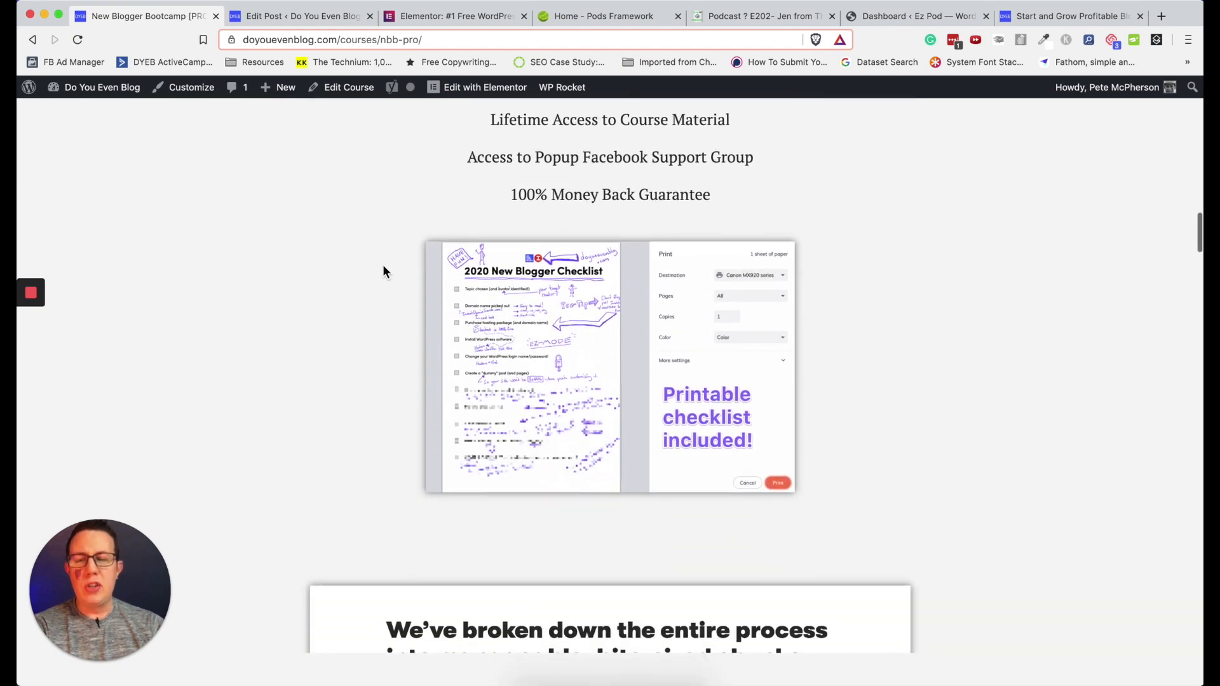
scroll(383, 266, down, 20)
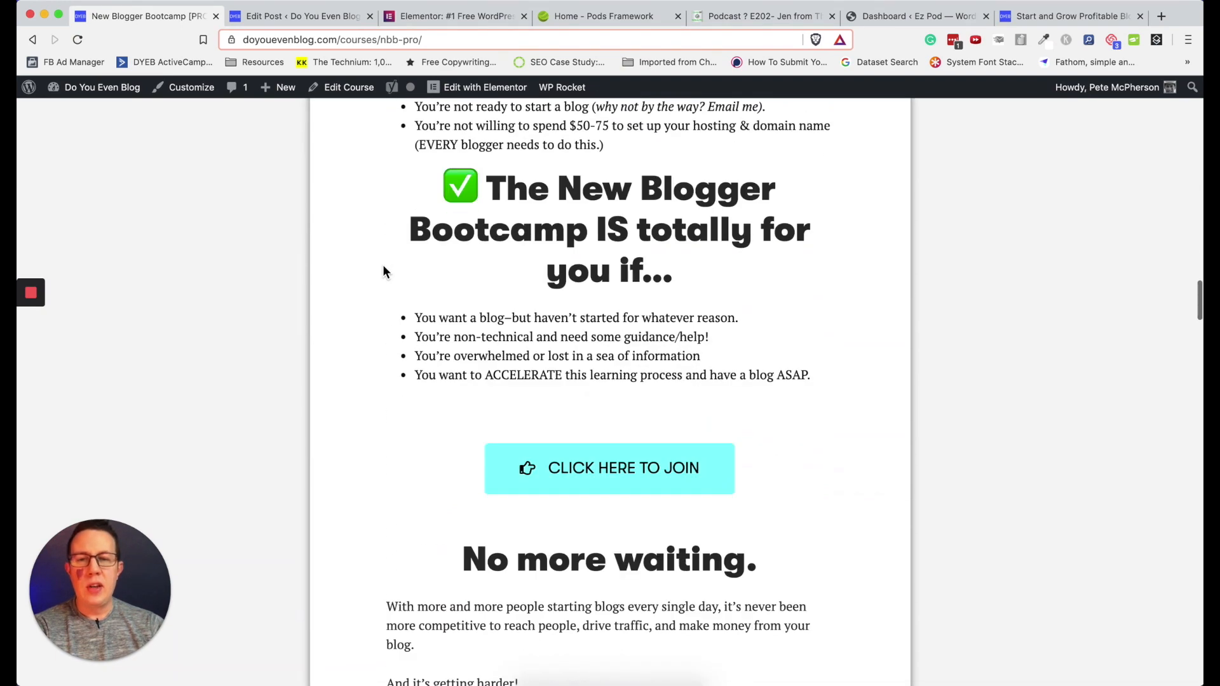
Examine the course page's Course Outline modules, testimonials and One-Time Payment pricing box
scroll(382, 265, up, 3)
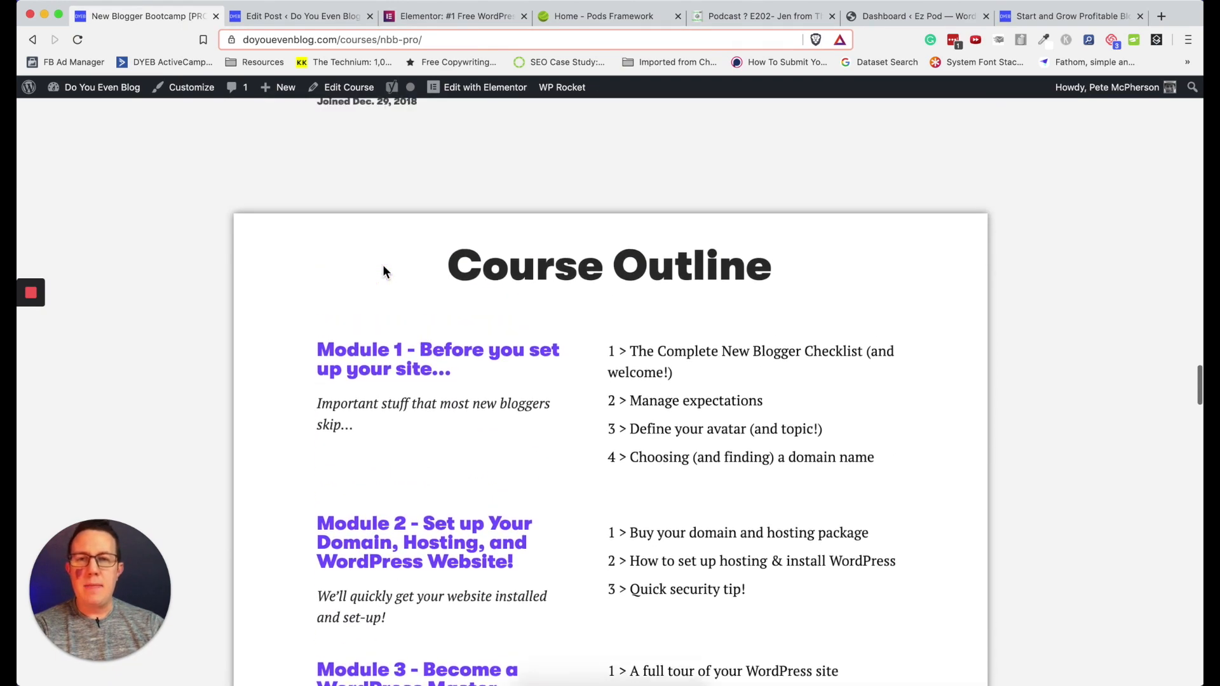
scroll(661, 447, down, 6)
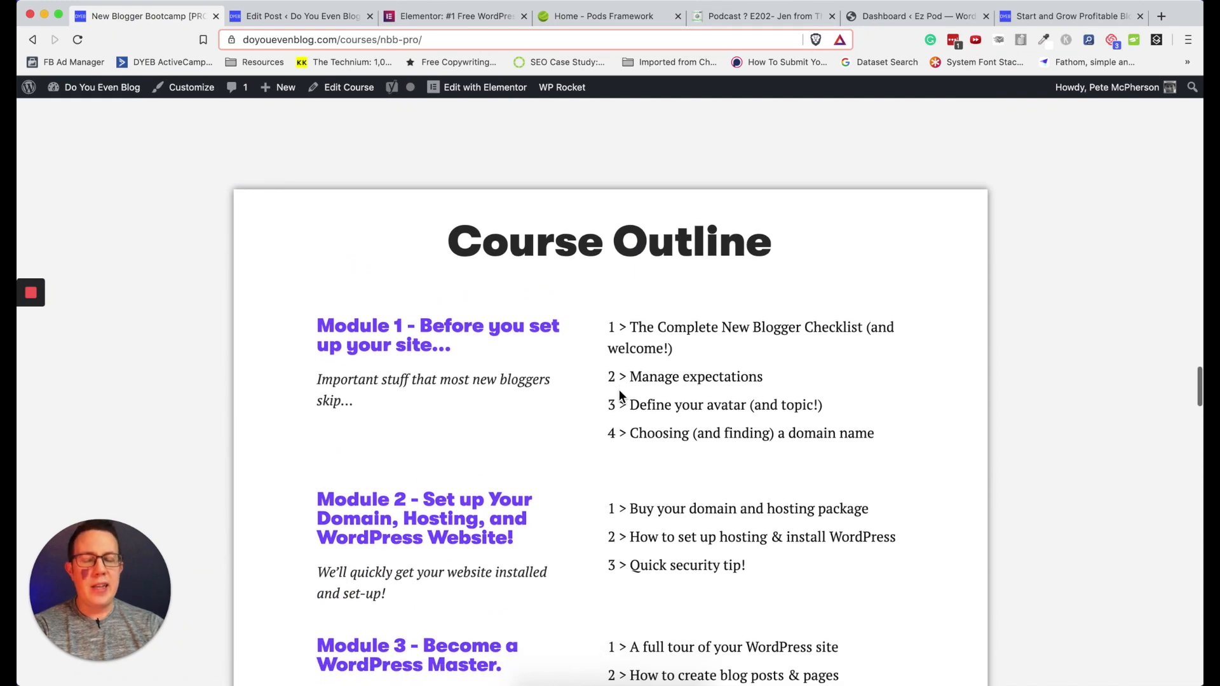
scroll(682, 331, down, 17)
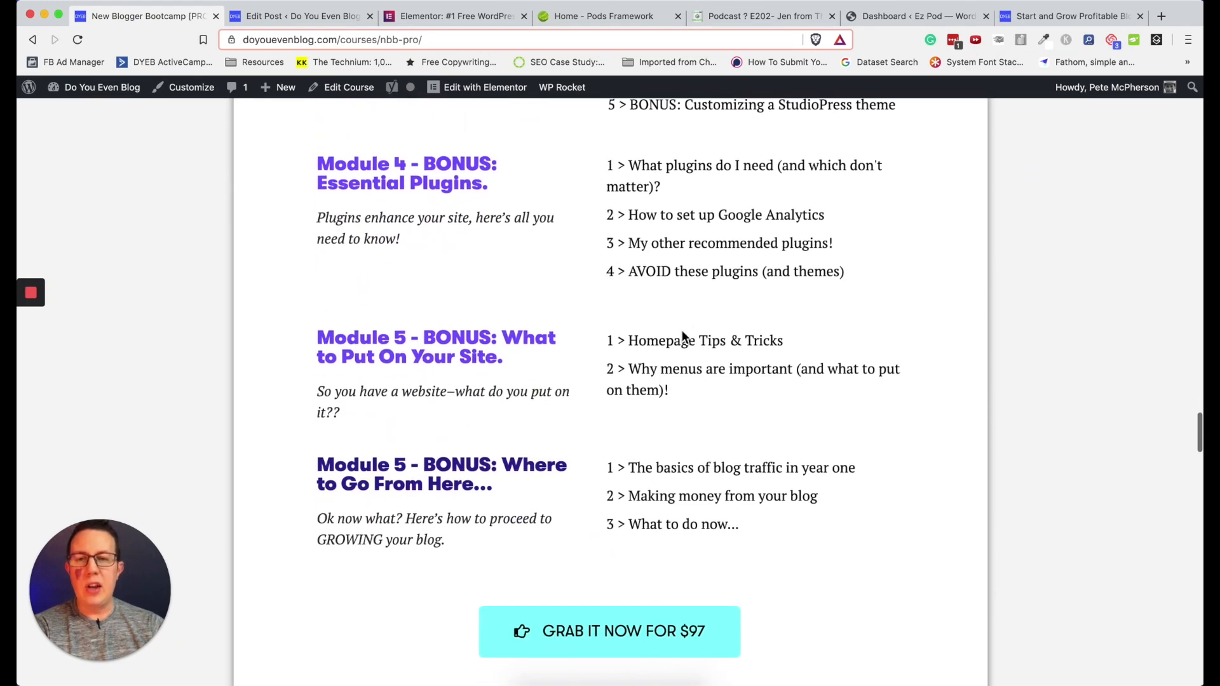
scroll(681, 330, down, 4)
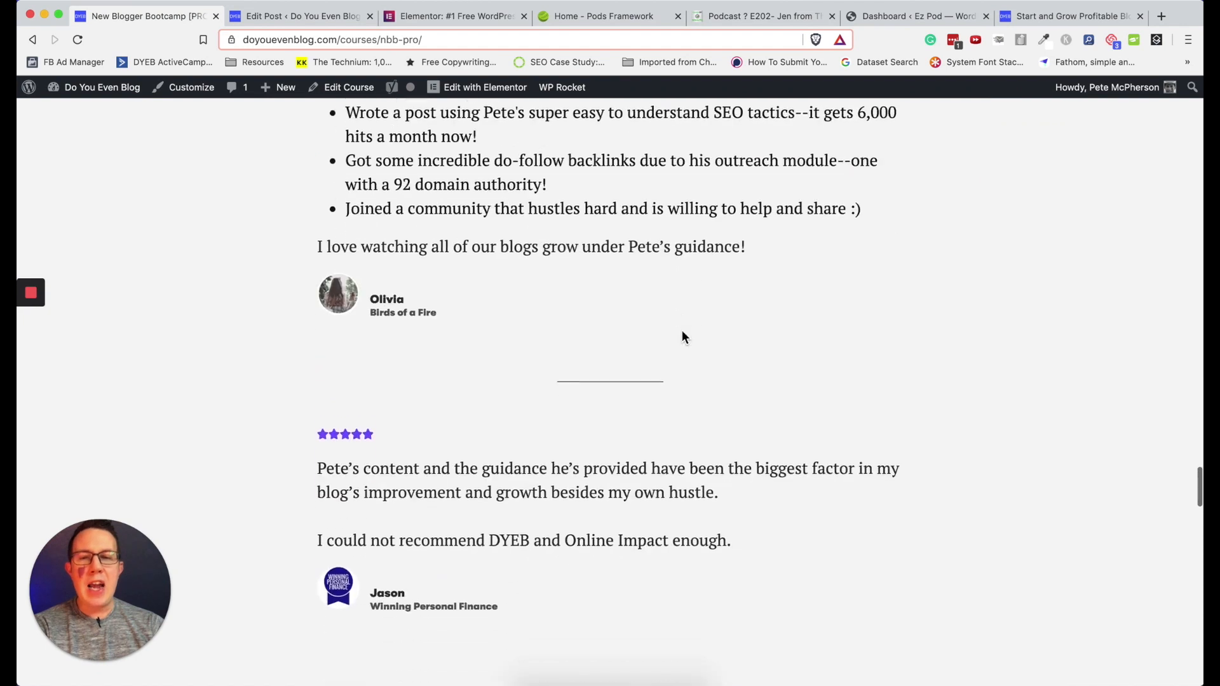
scroll(681, 330, down, 12)
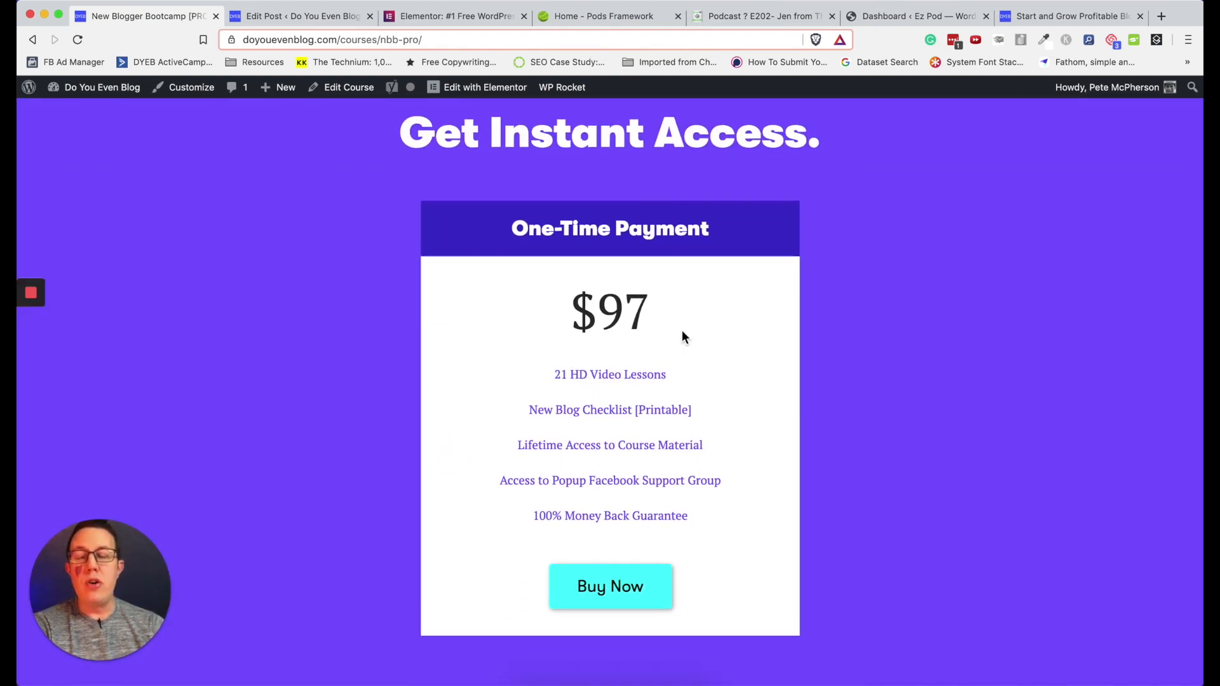
scroll(243, 297, down, 2)
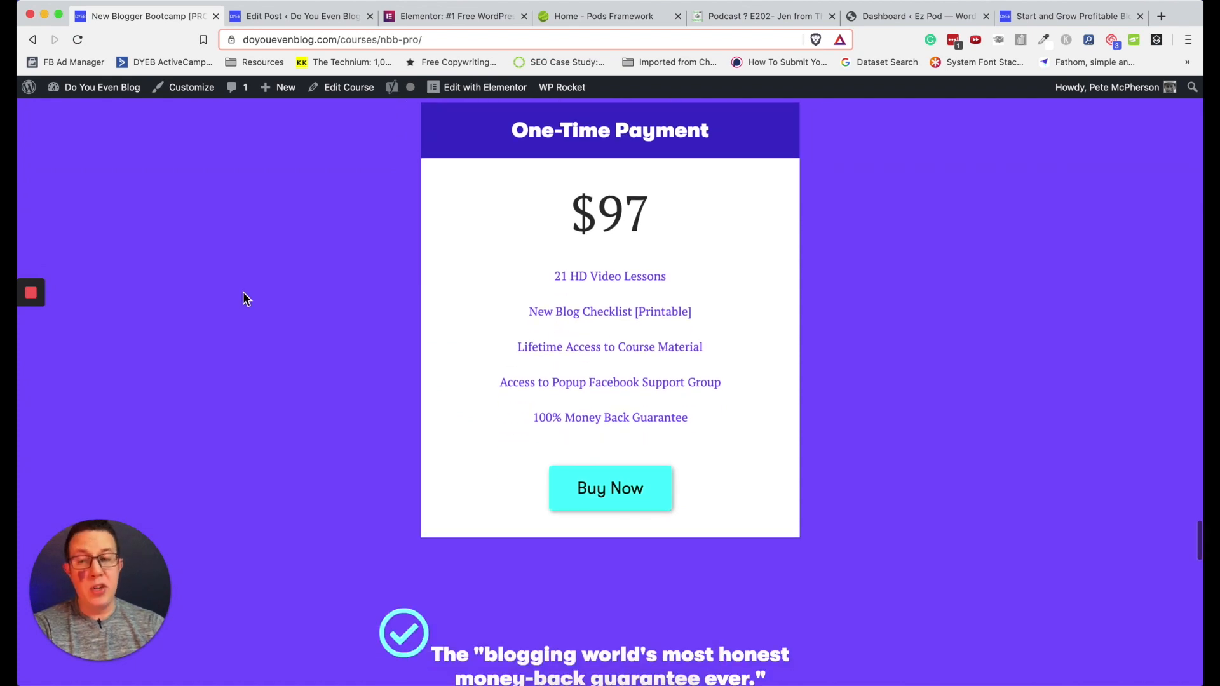
scroll(321, 218, up, 2)
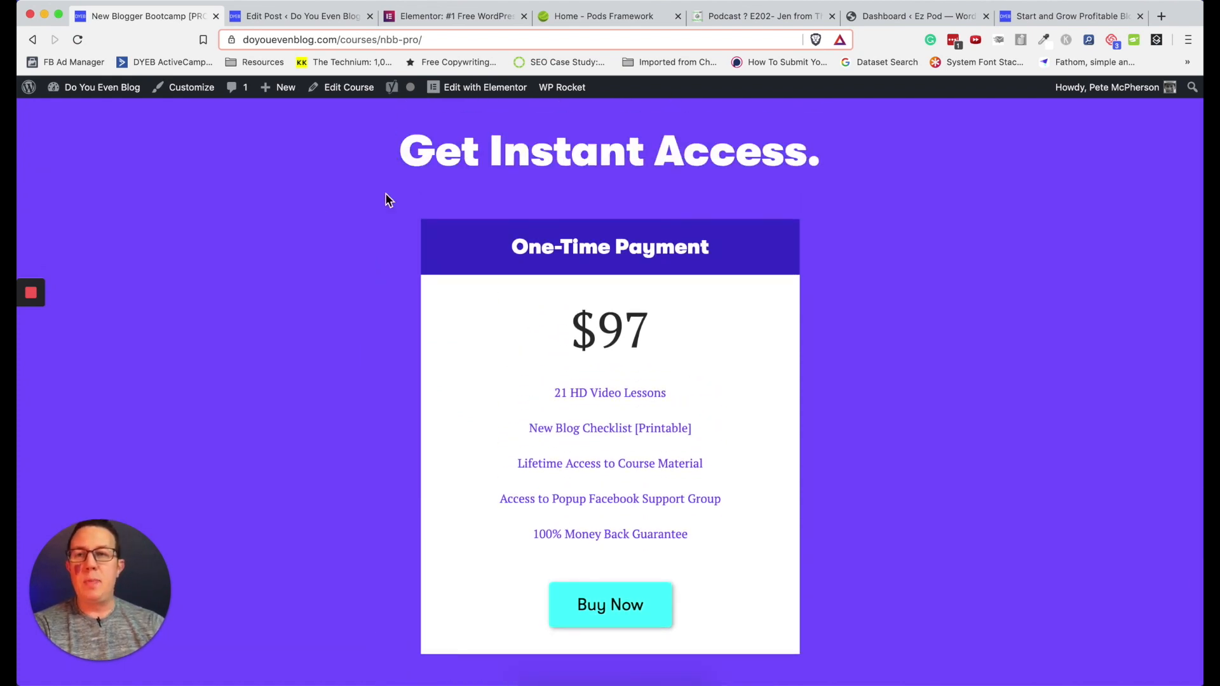
Open the New Blogger Bootcamp [PRO] course for editing and review its More Fields values, from the course tagline through the module 4 lessons
click(354, 90)
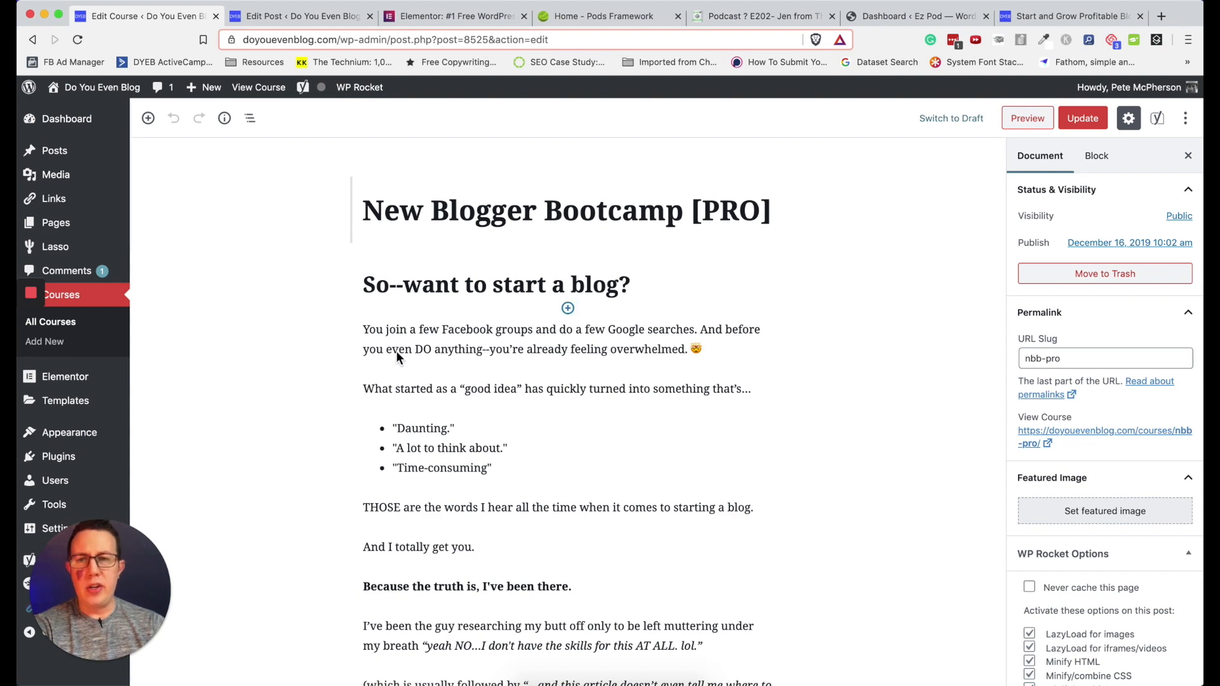
scroll(509, 401, down, 20)
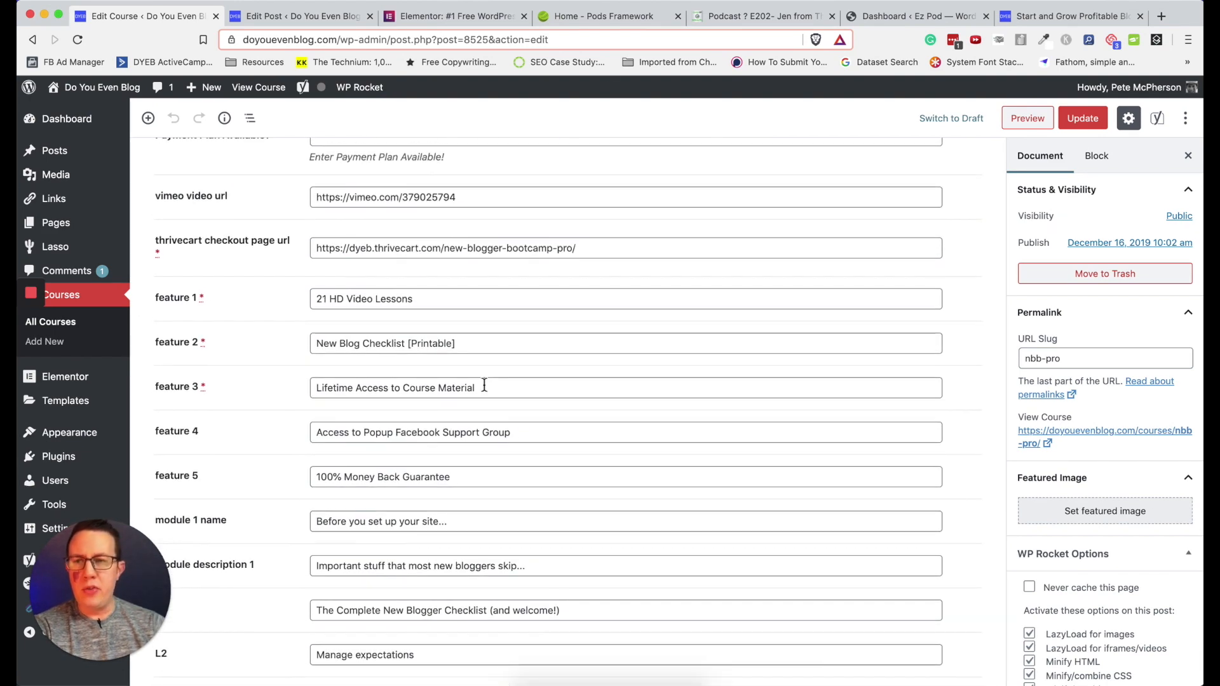
scroll(484, 385, up, 5)
scroll(484, 384, down, 1)
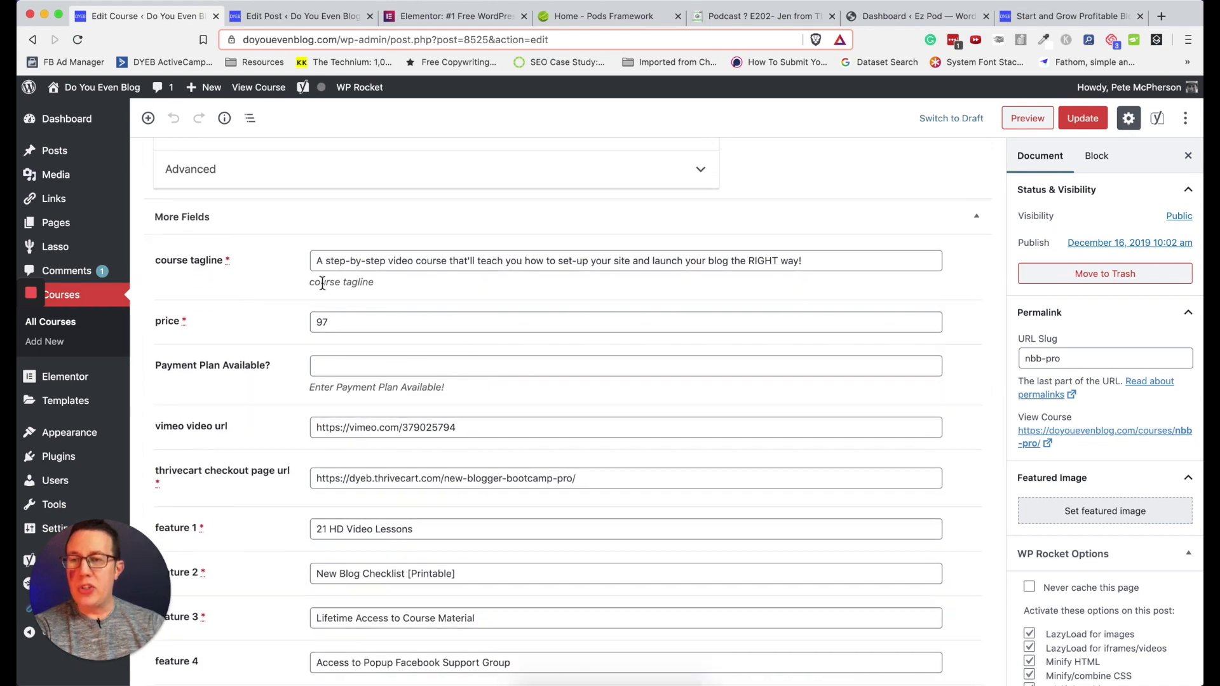
scroll(237, 349, down, 3)
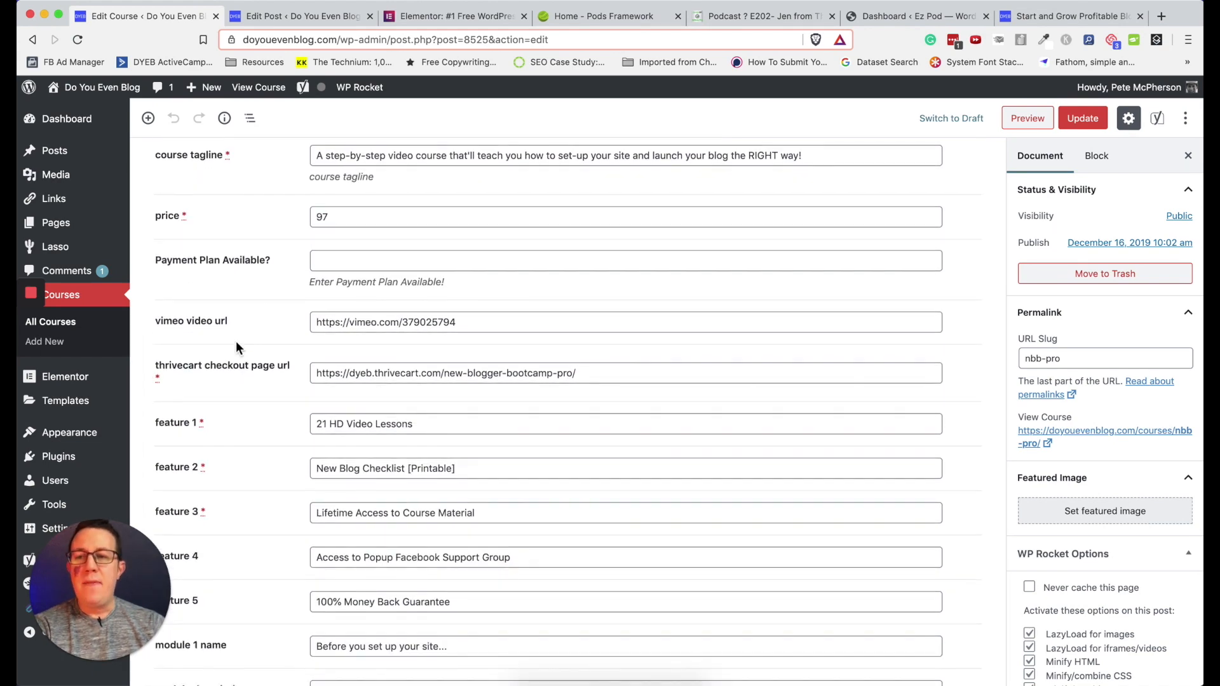
scroll(274, 324, down, 4)
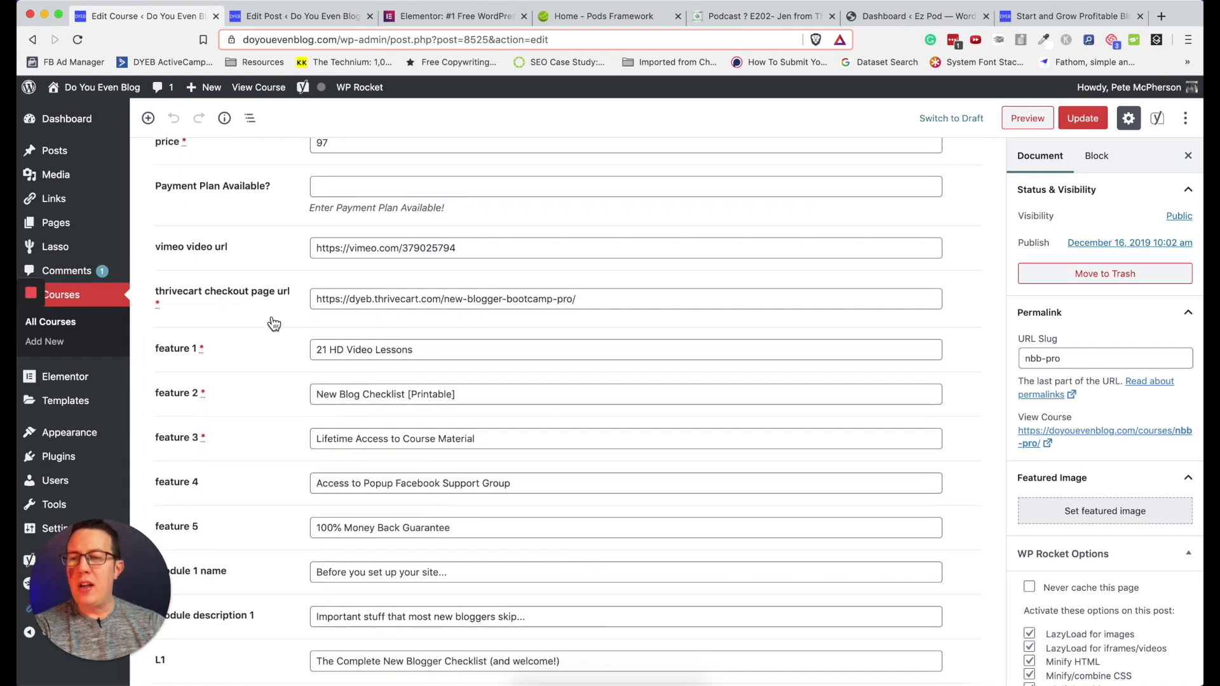
scroll(300, 437, down, 12)
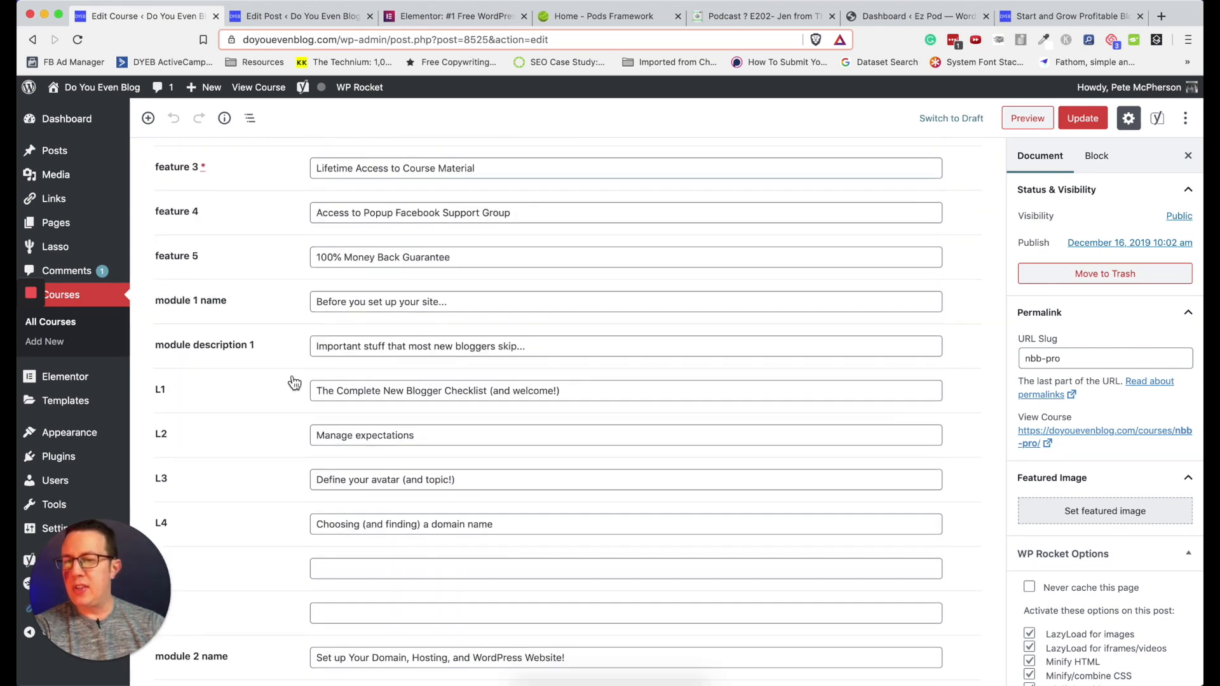
scroll(227, 416, down, 10)
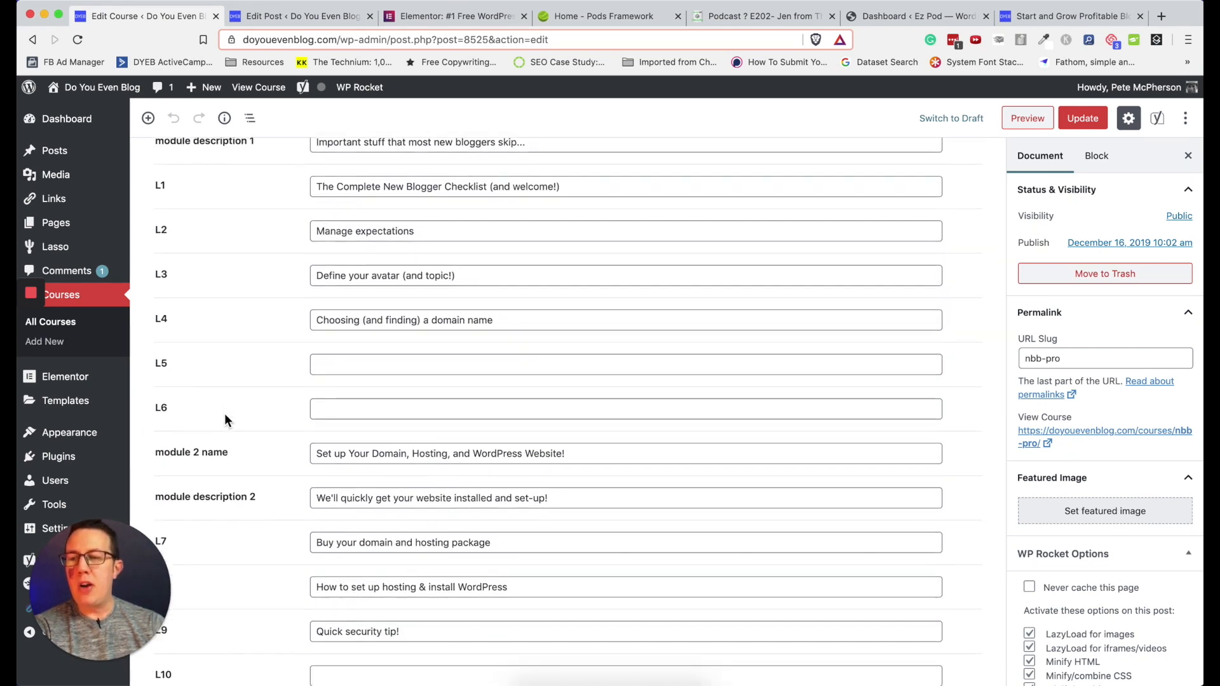
scroll(228, 422, down, 20)
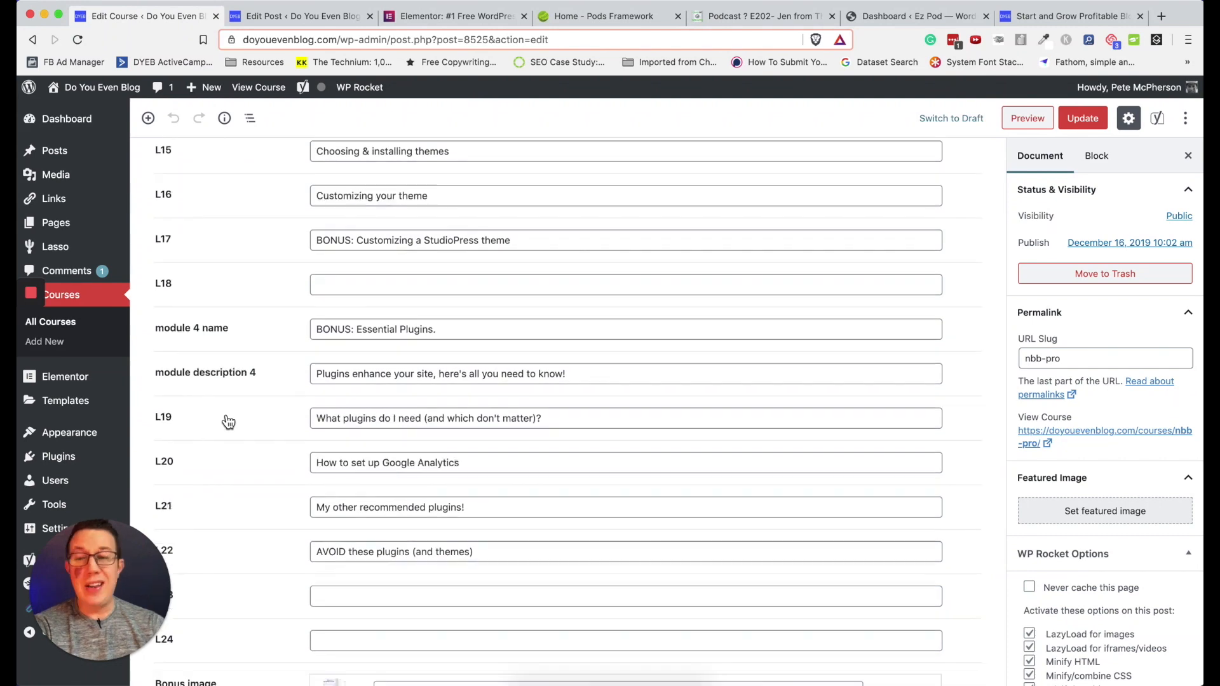
Review the course's remaining custom fields, from the module 5 and module 6 names and lessons down to Sales Content 2
scroll(226, 417, down, 9)
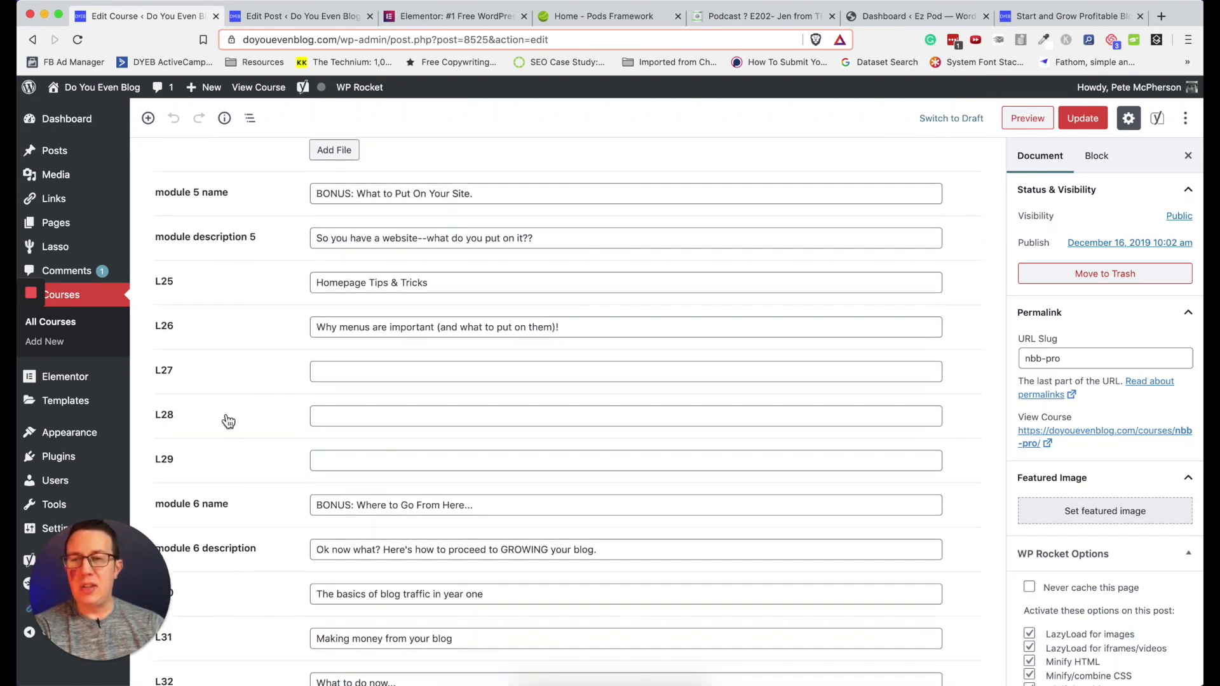
scroll(194, 250, down, 8)
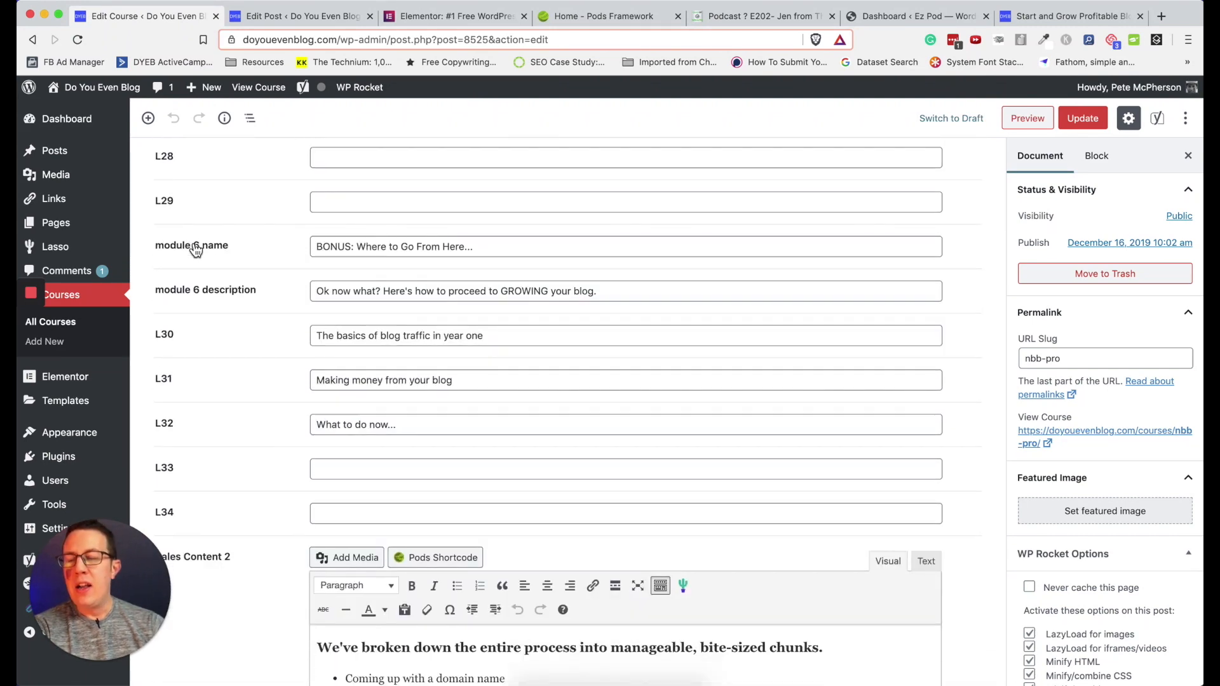
scroll(196, 251, down, 5)
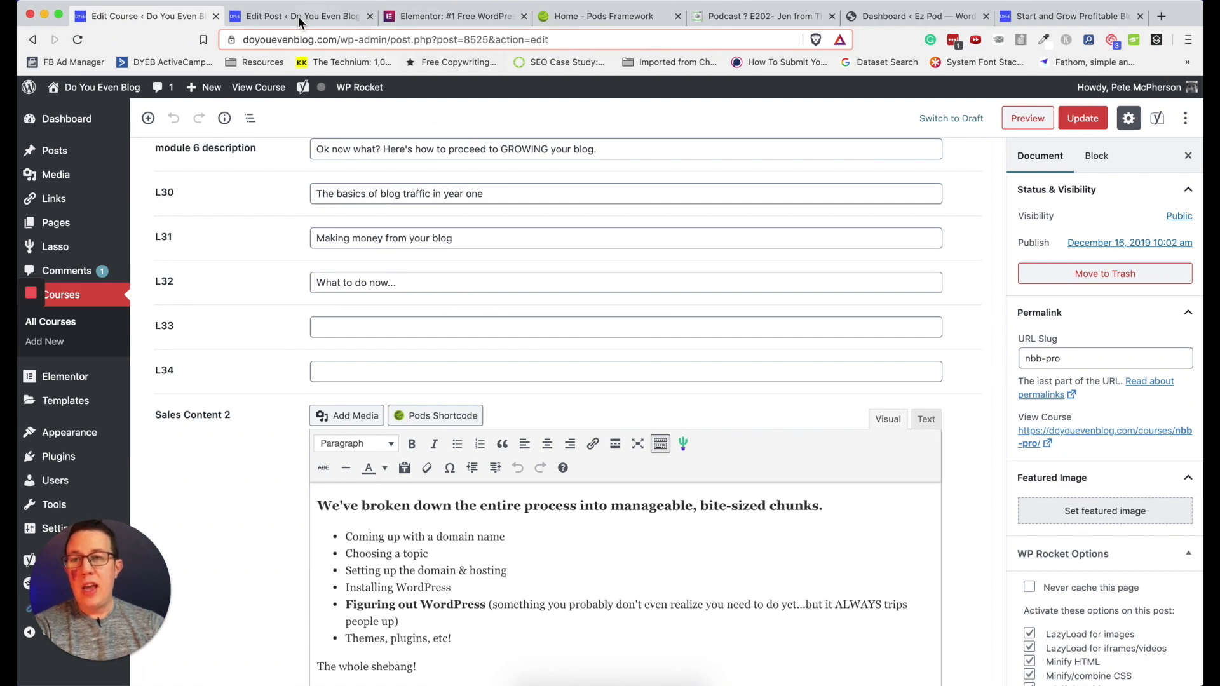
View the live New Blogger Bootcamp [PRO] course page from its header and sales text through the module outline to the pricing box
click(258, 87)
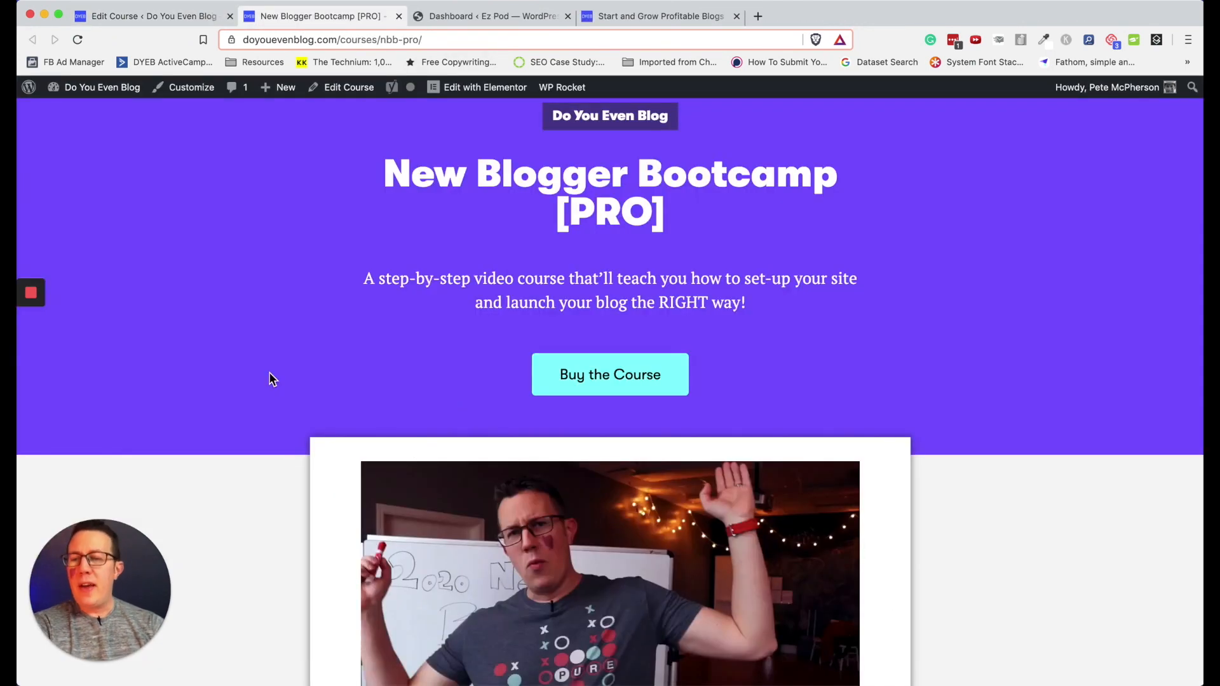
scroll(269, 380, down, 3)
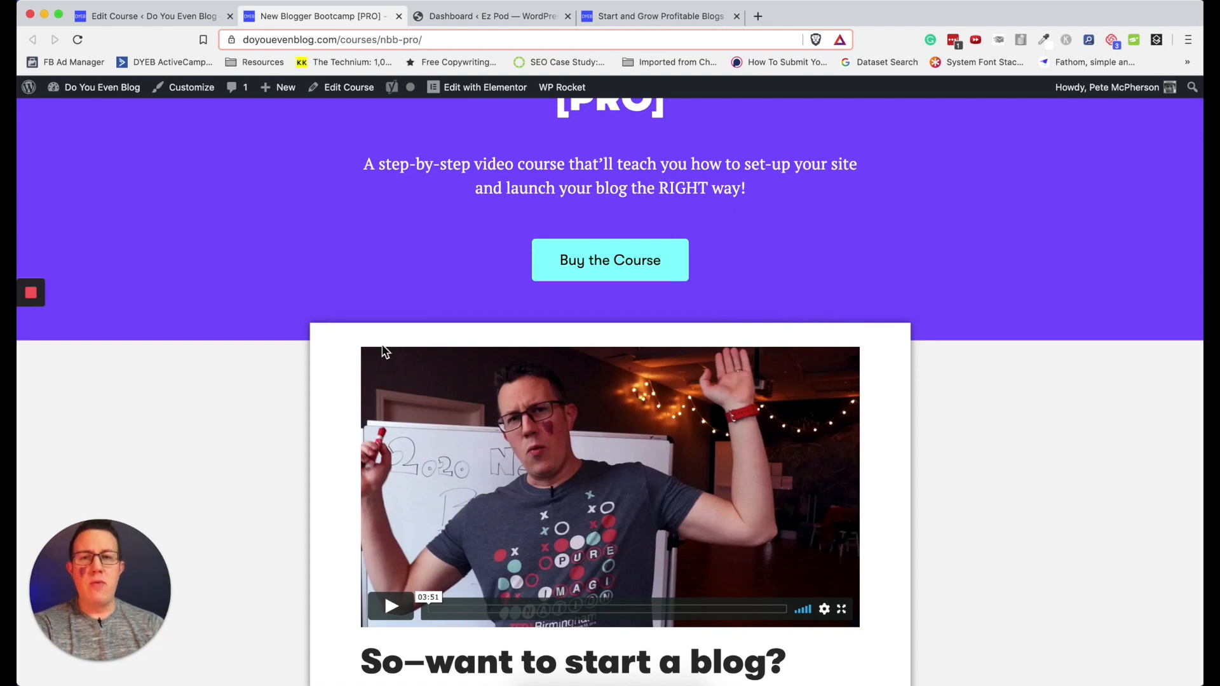
scroll(318, 250, down, 1)
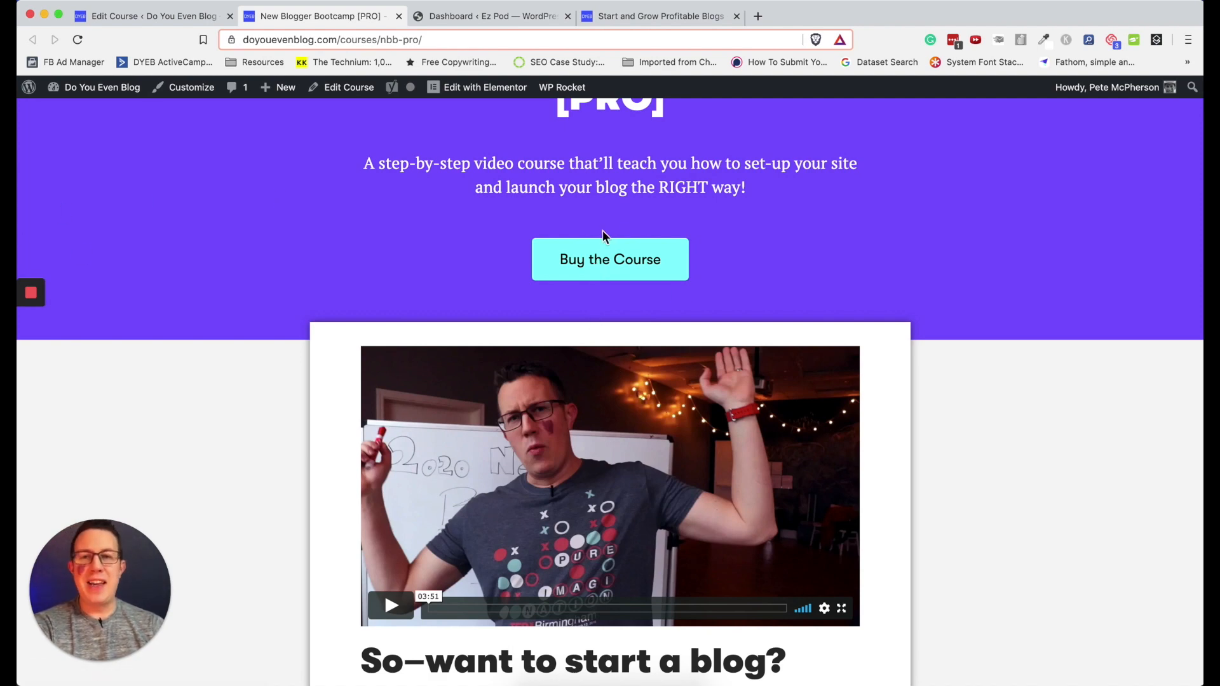
scroll(152, 304, down, 15)
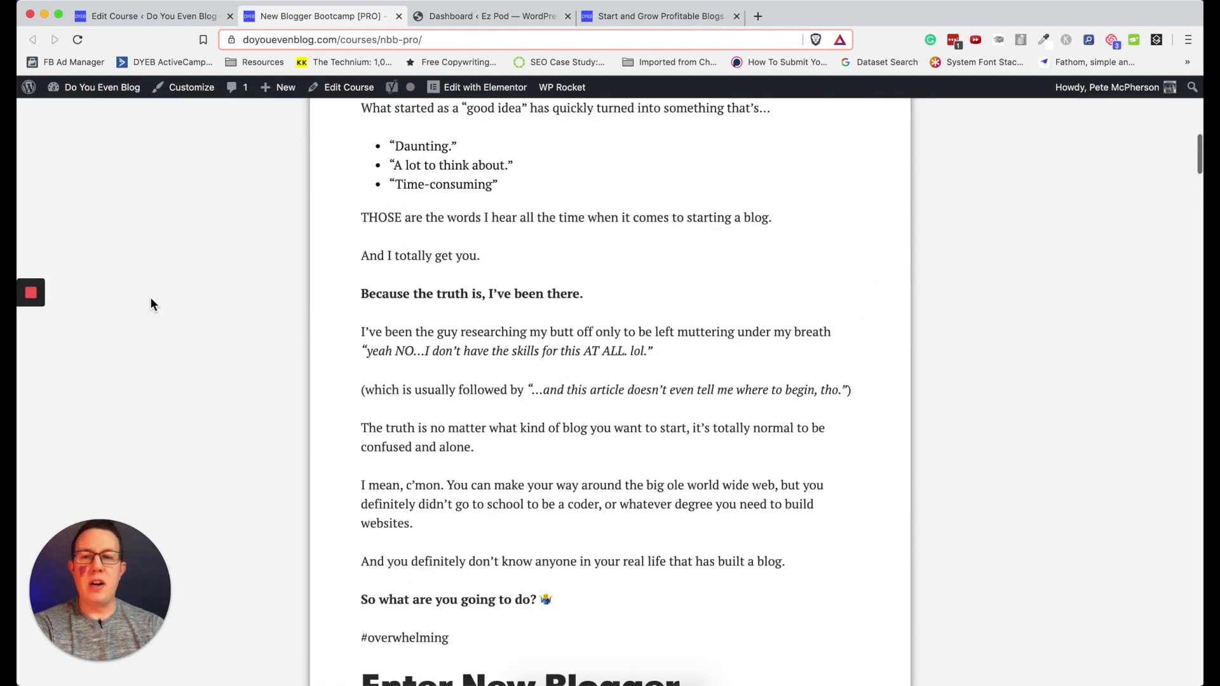
scroll(151, 298, down, 20)
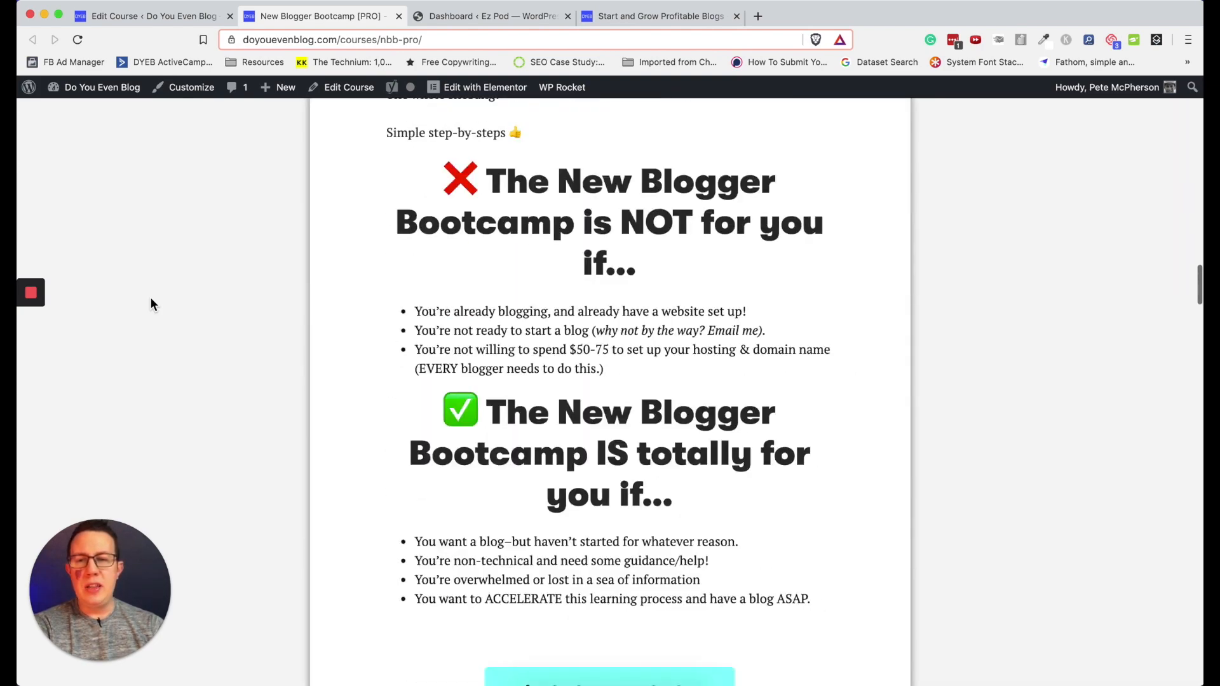
scroll(150, 298, down, 20)
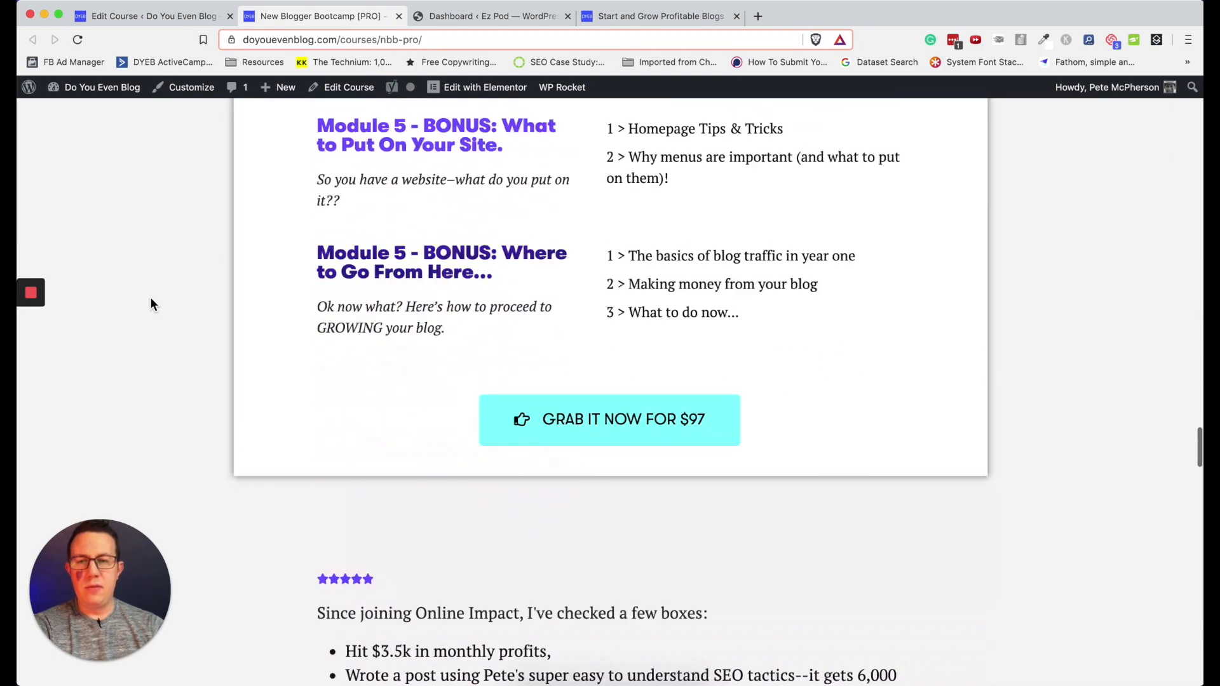
scroll(150, 303, down, 20)
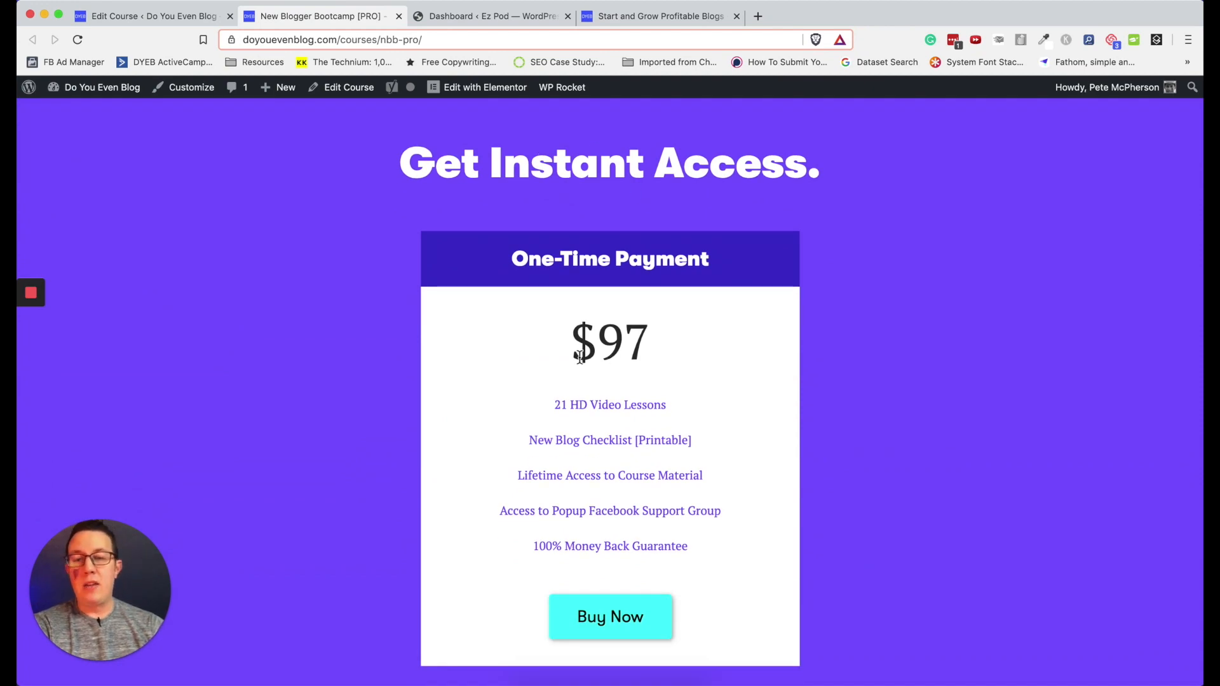
scroll(580, 357, down, 3)
scroll(356, 391, down, 10)
scroll(357, 394, down, 15)
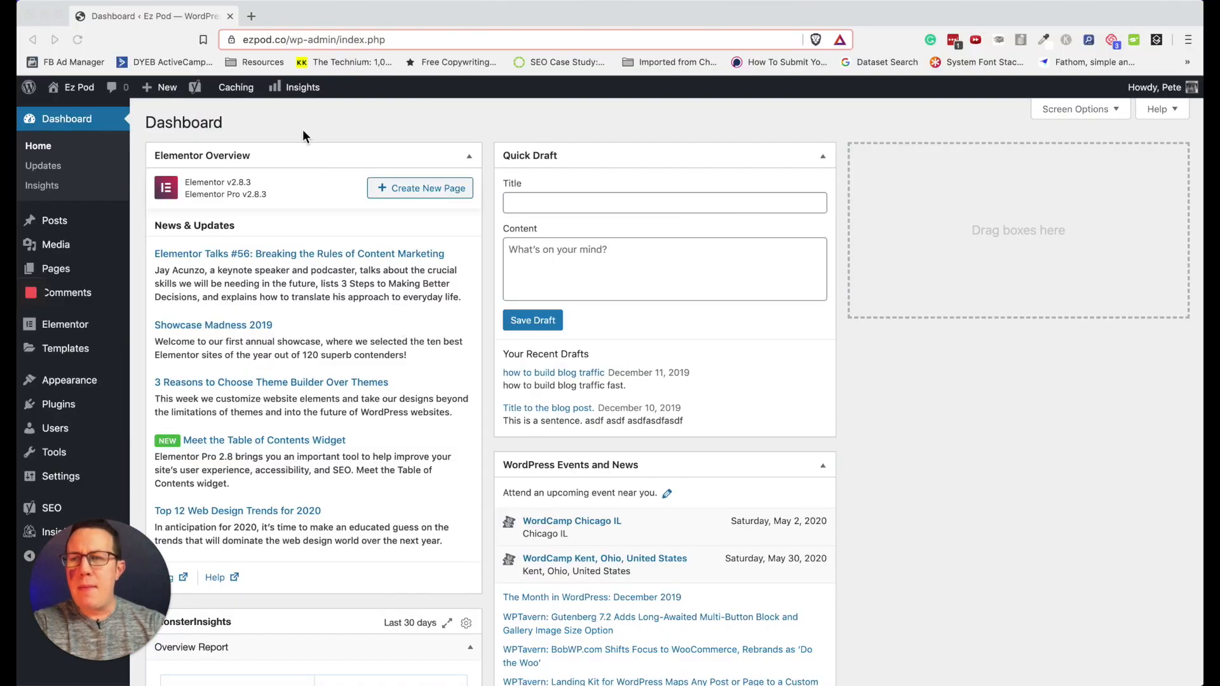
click(254, 40)
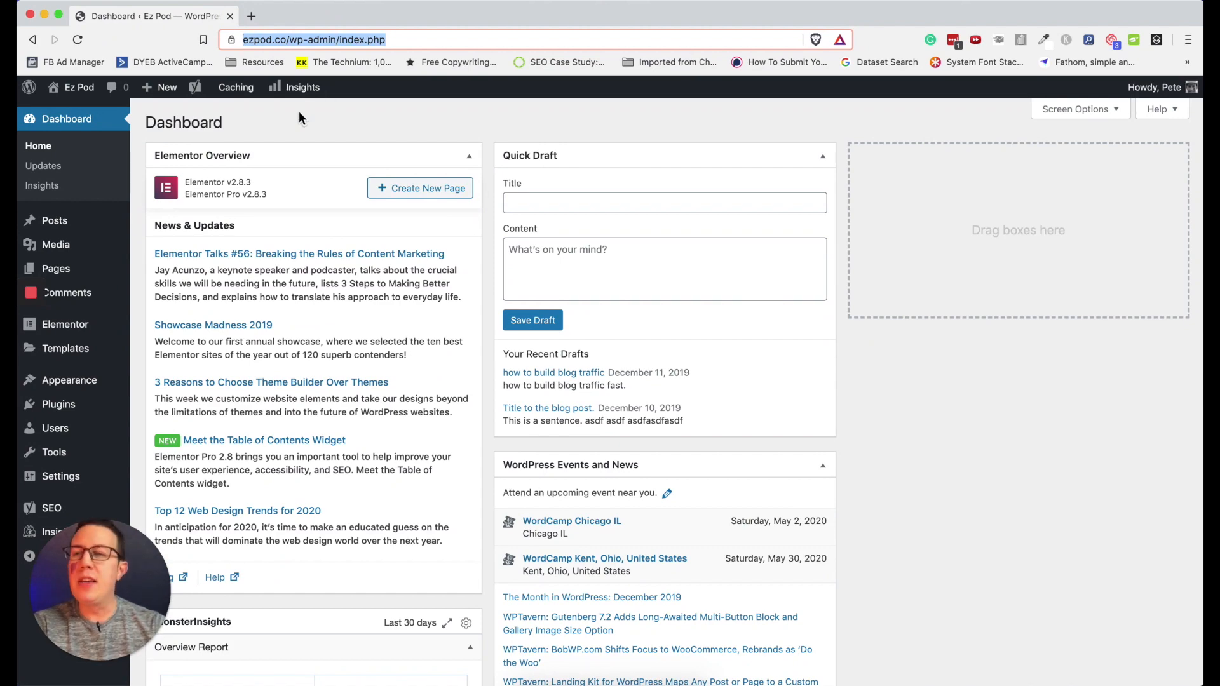
scroll(51, 273, down, 1)
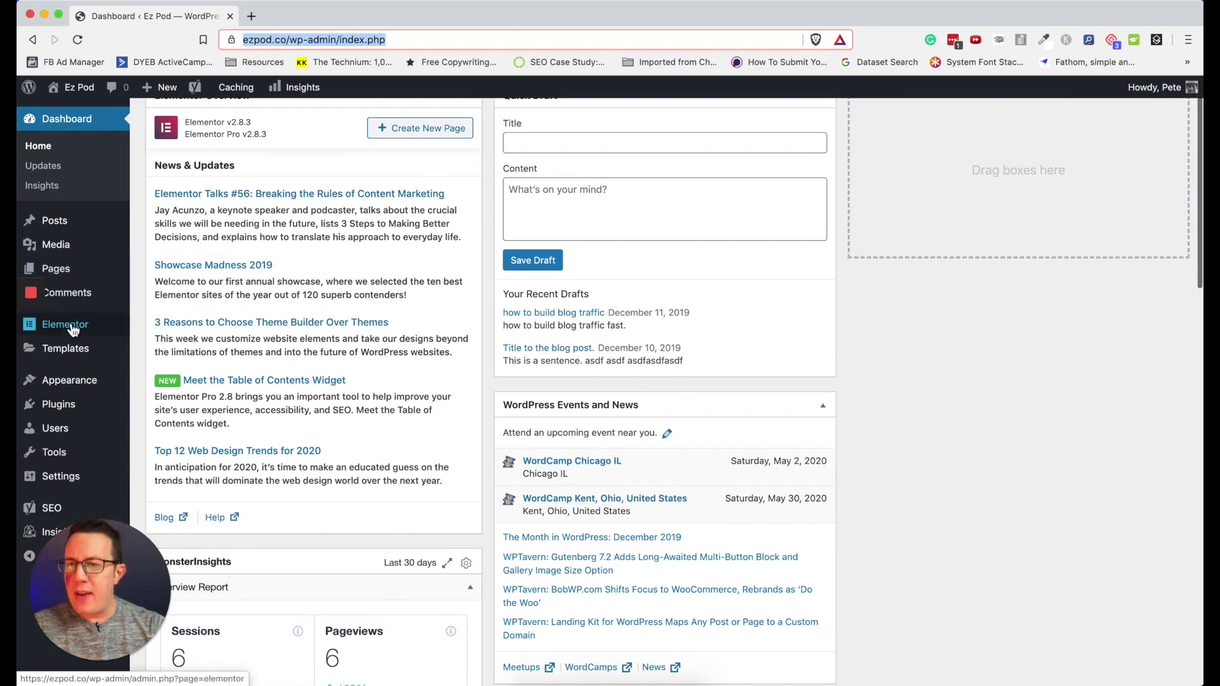
mouse_move(73, 327)
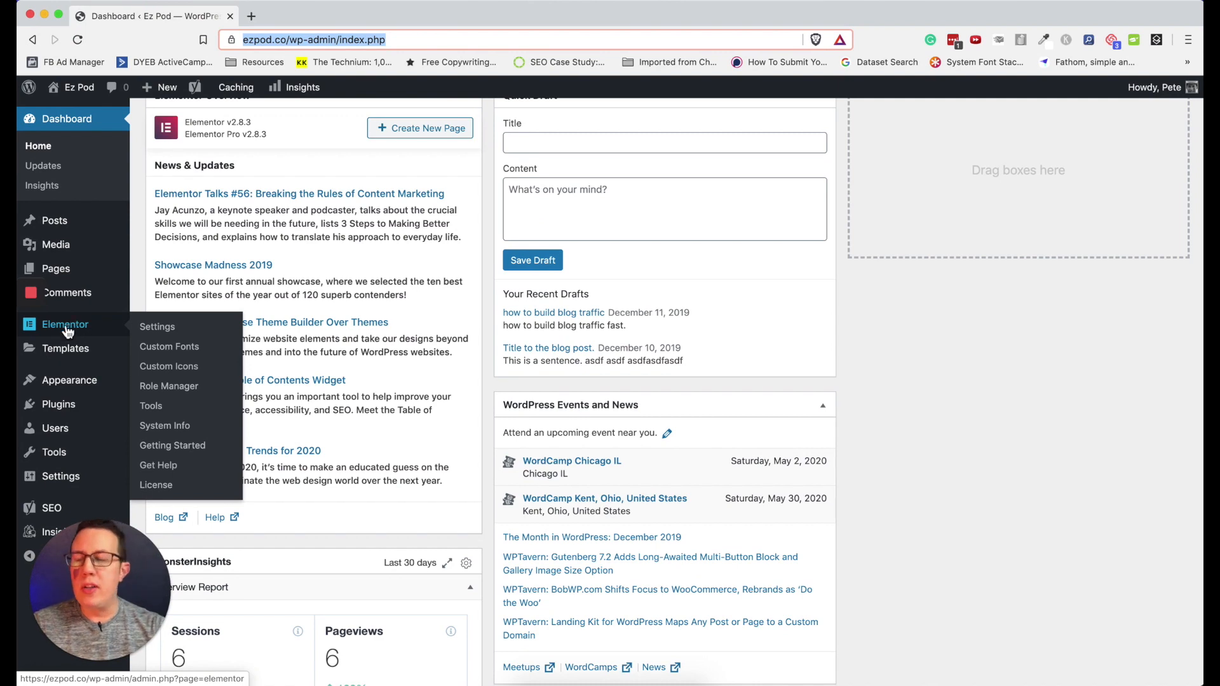
scroll(75, 331, down, 1)
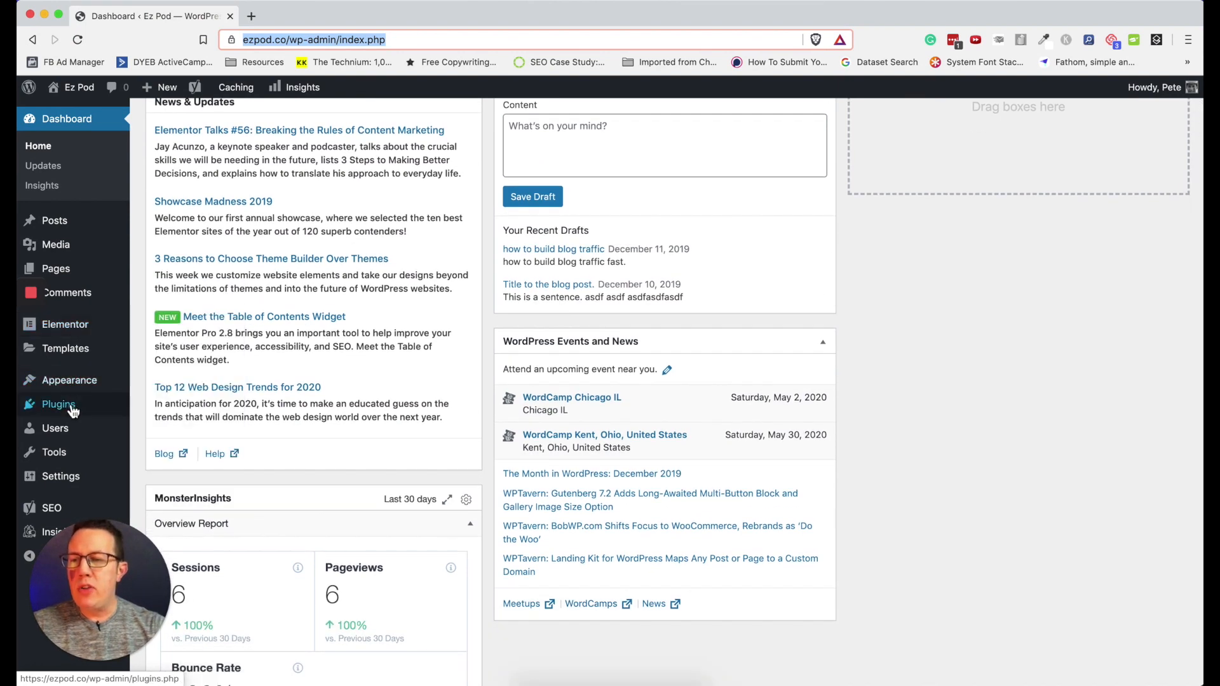
Search the plugin directory for "pods", and install and activate the Pods – Custom Content Types and Fields plugin
click(158, 430)
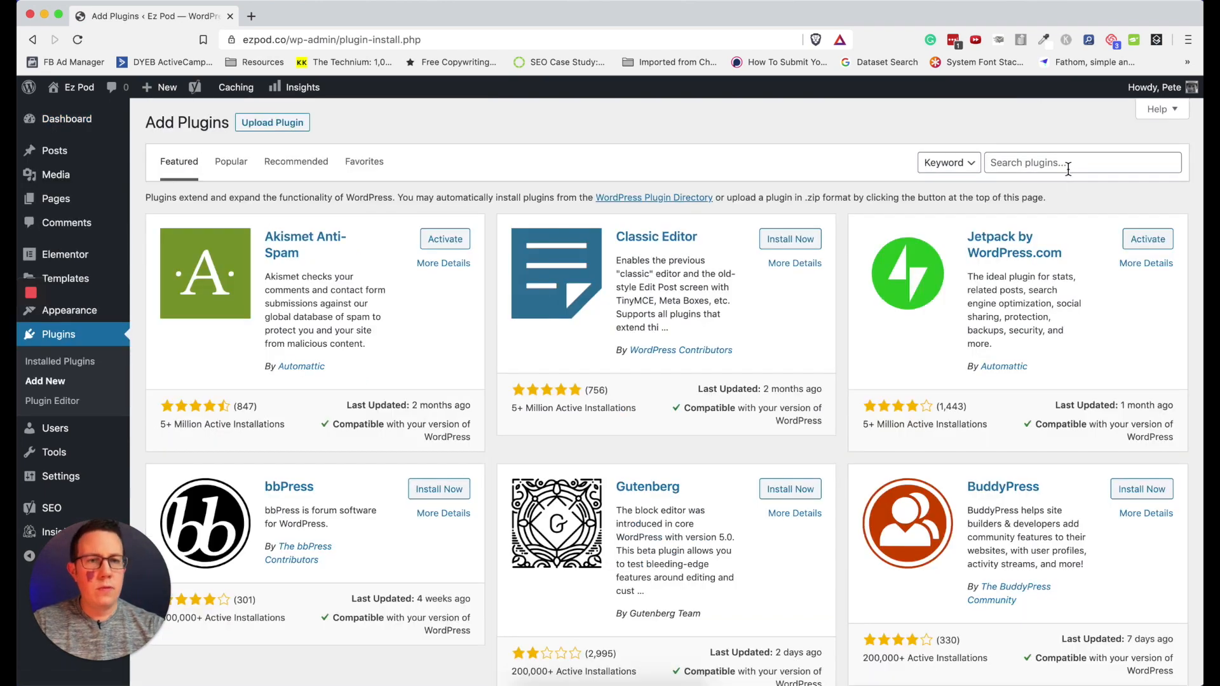
click(1068, 169)
text(pods)
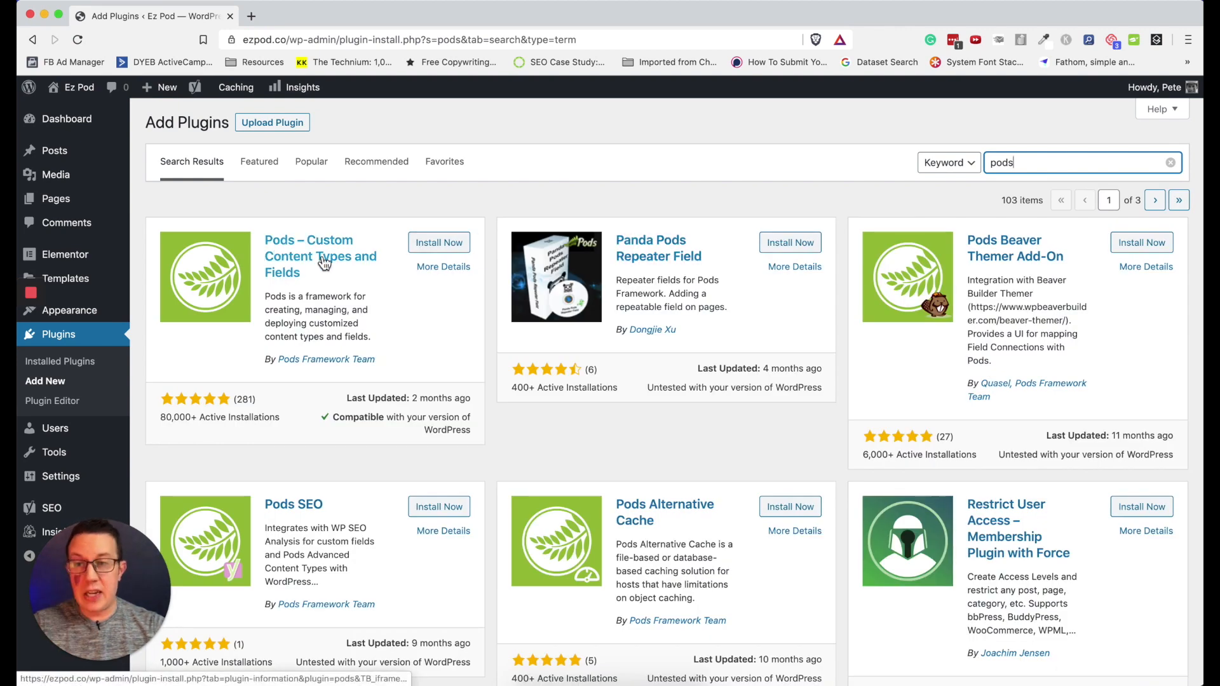
click(447, 243)
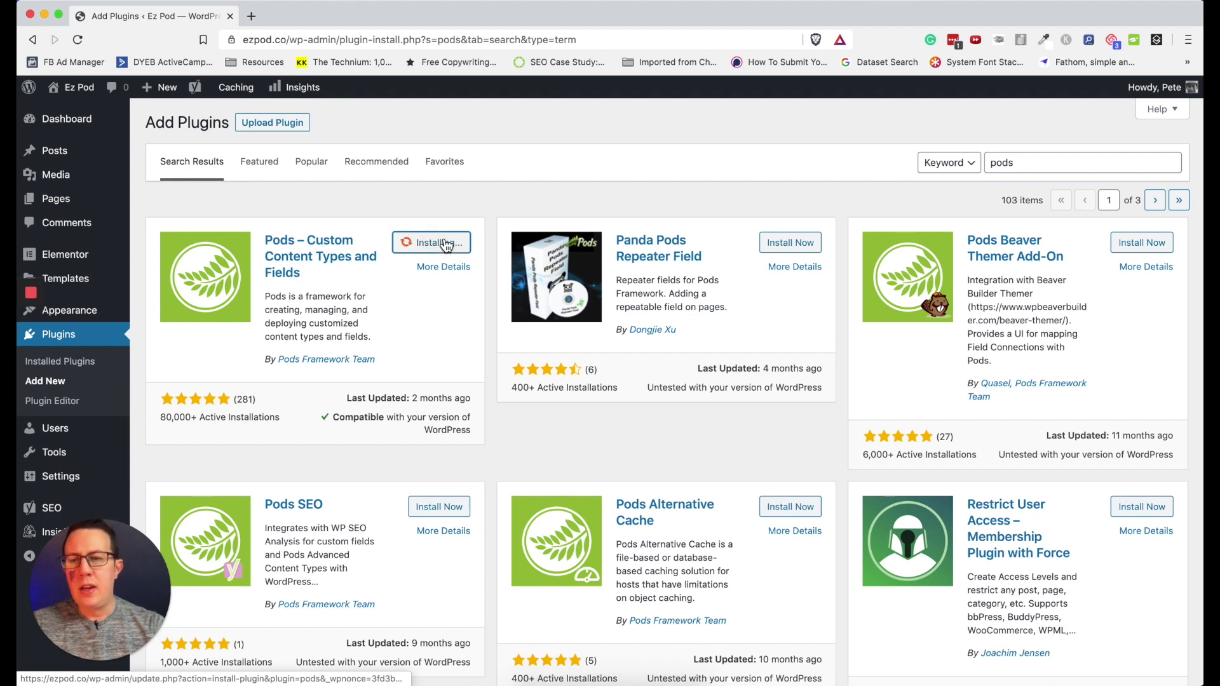
click(445, 244)
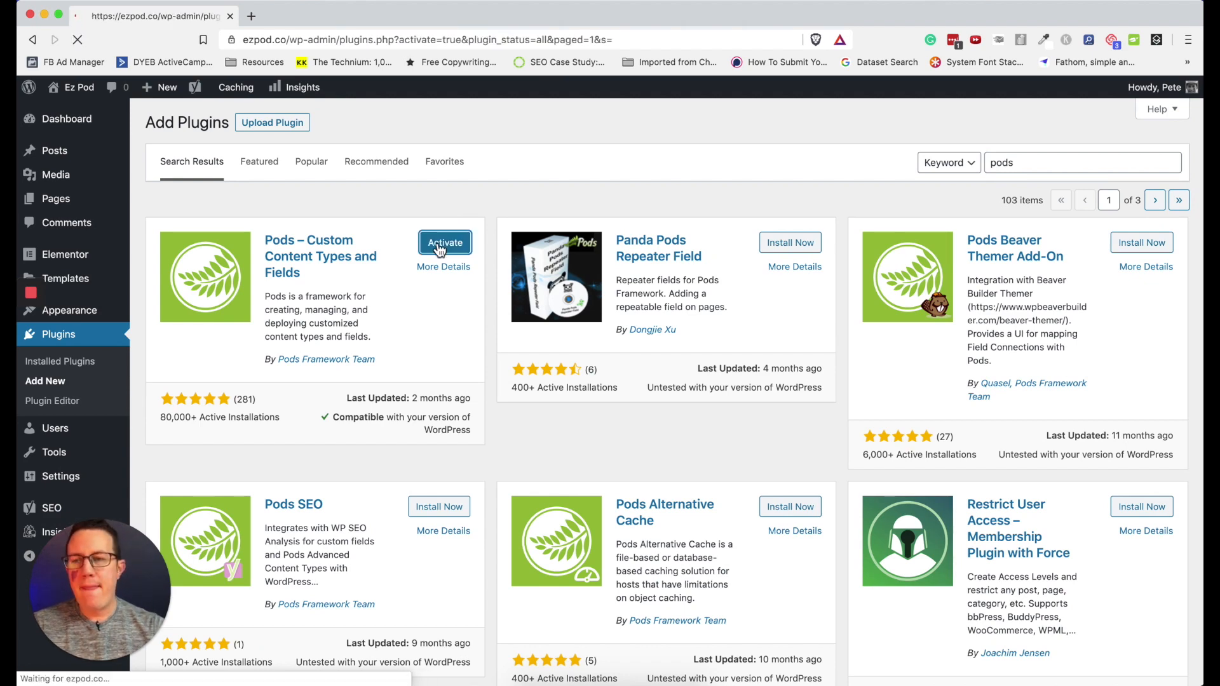
mouse_move(128, 181)
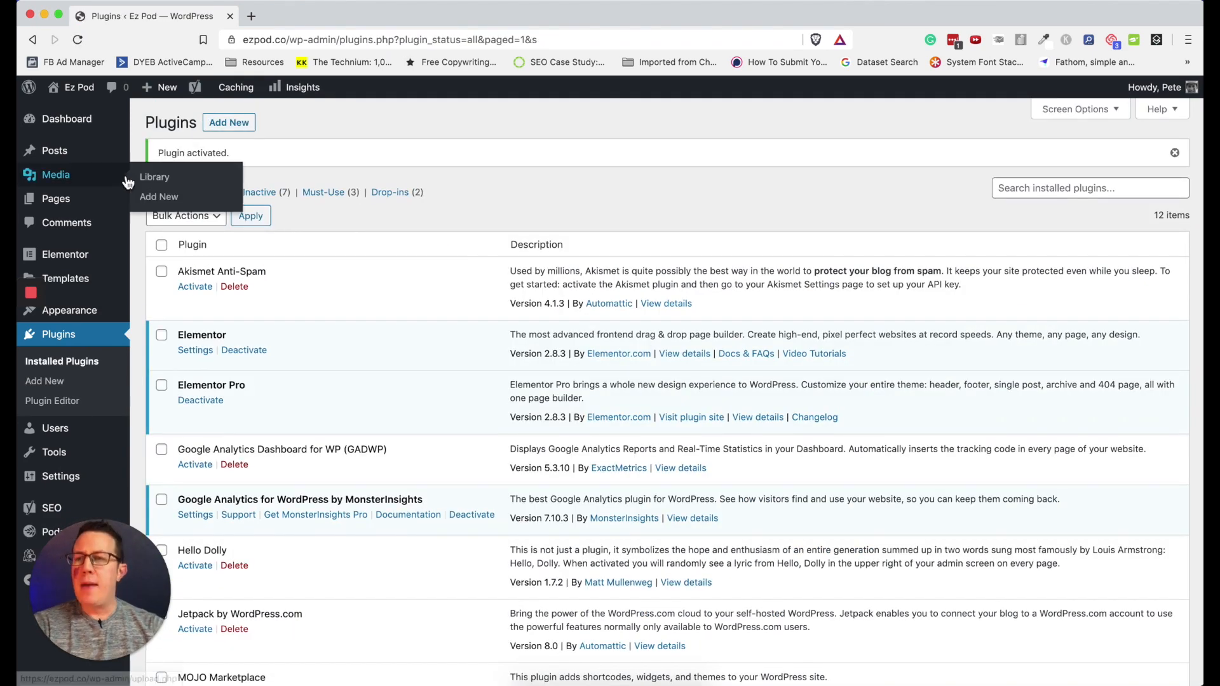
mouse_move(56, 158)
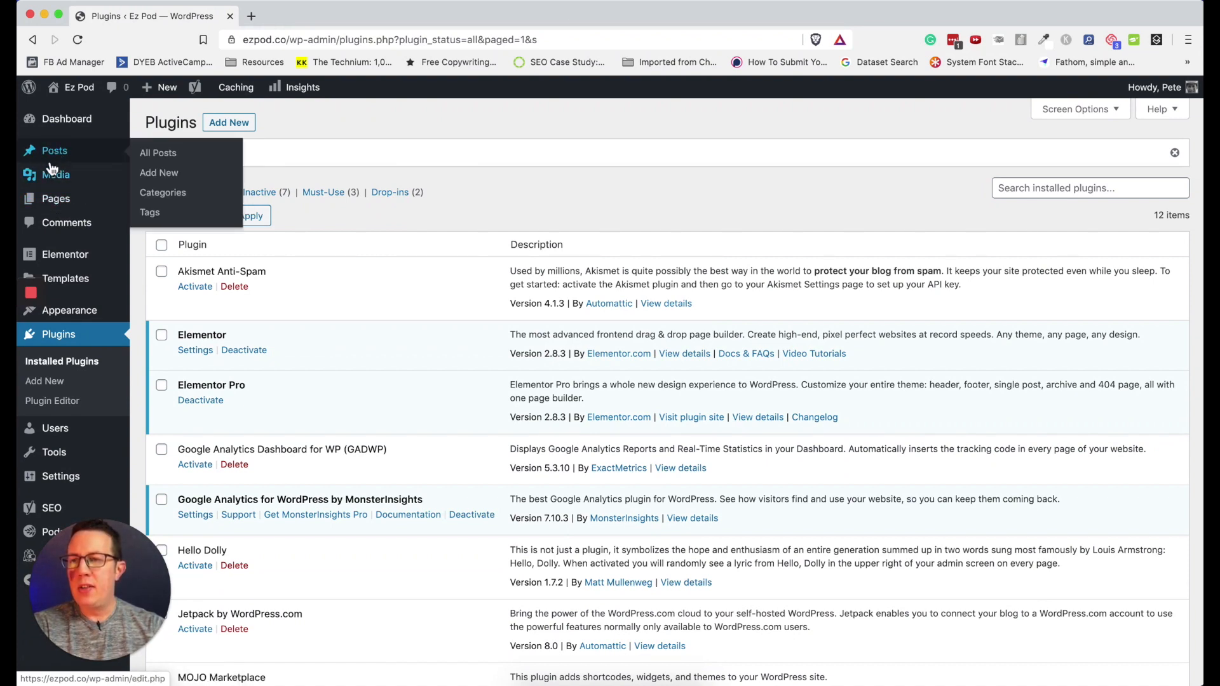
click(122, 572)
drag(122, 569, 1130, 608)
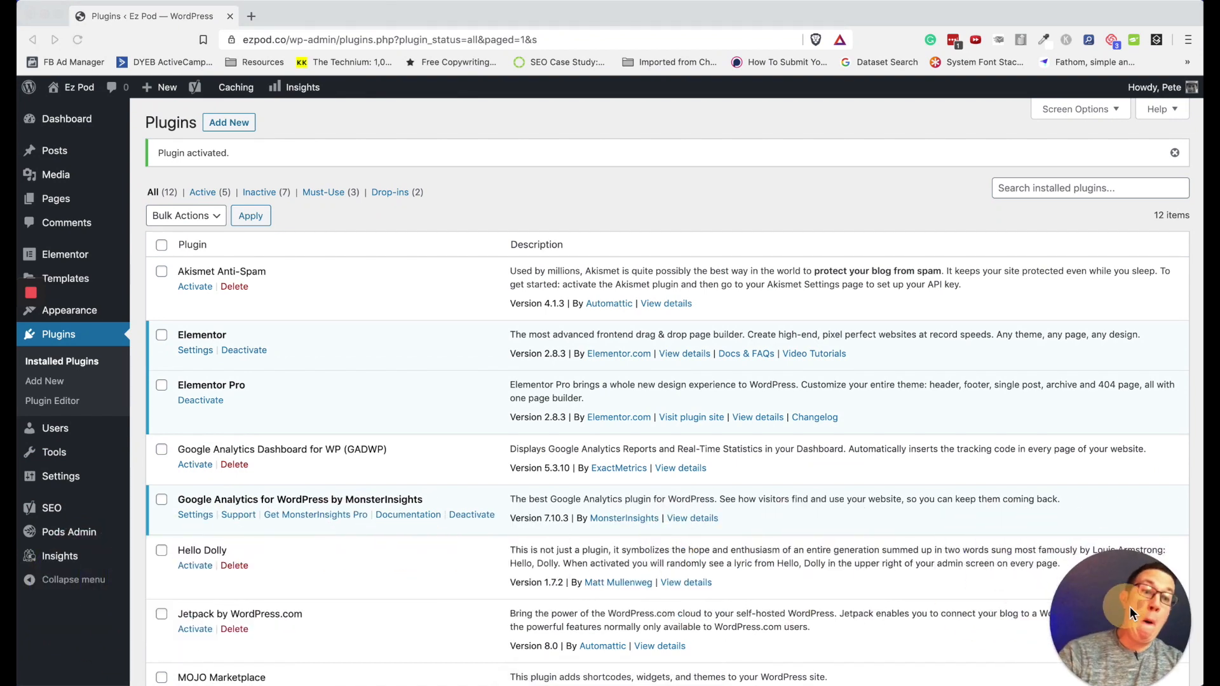
Create a new custom post type in Pods with the singular label Podcast and the plural label Podcasts
click(62, 535)
click(158, 537)
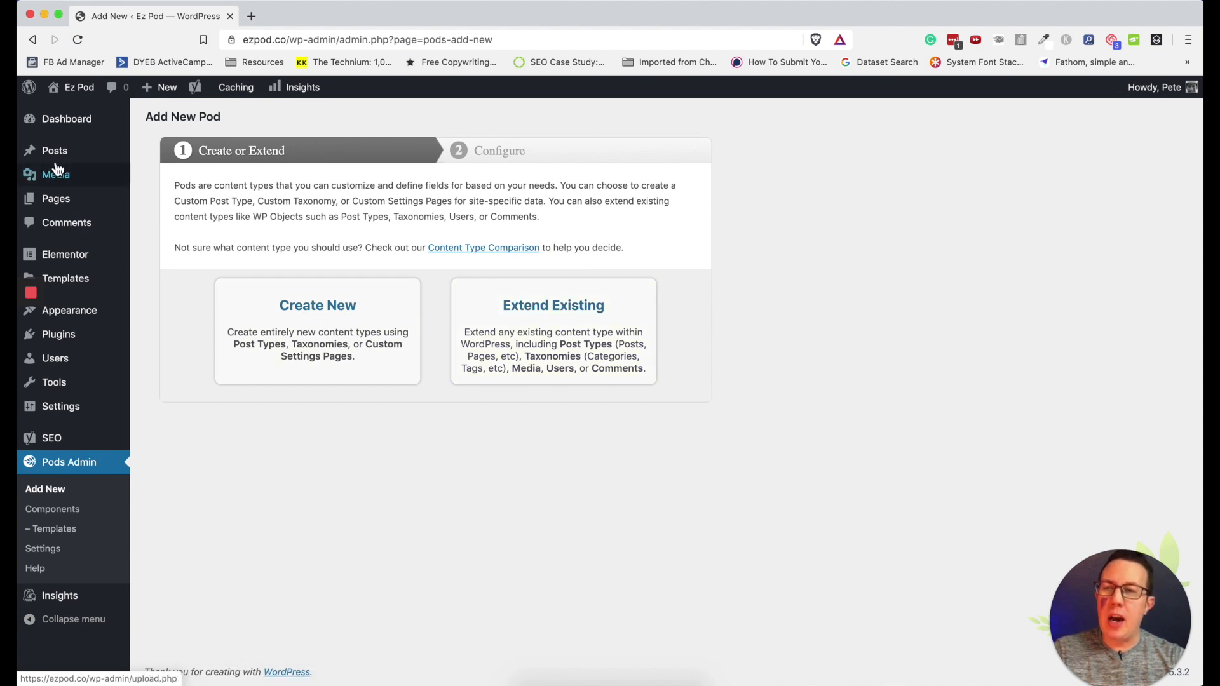
mouse_move(61, 160)
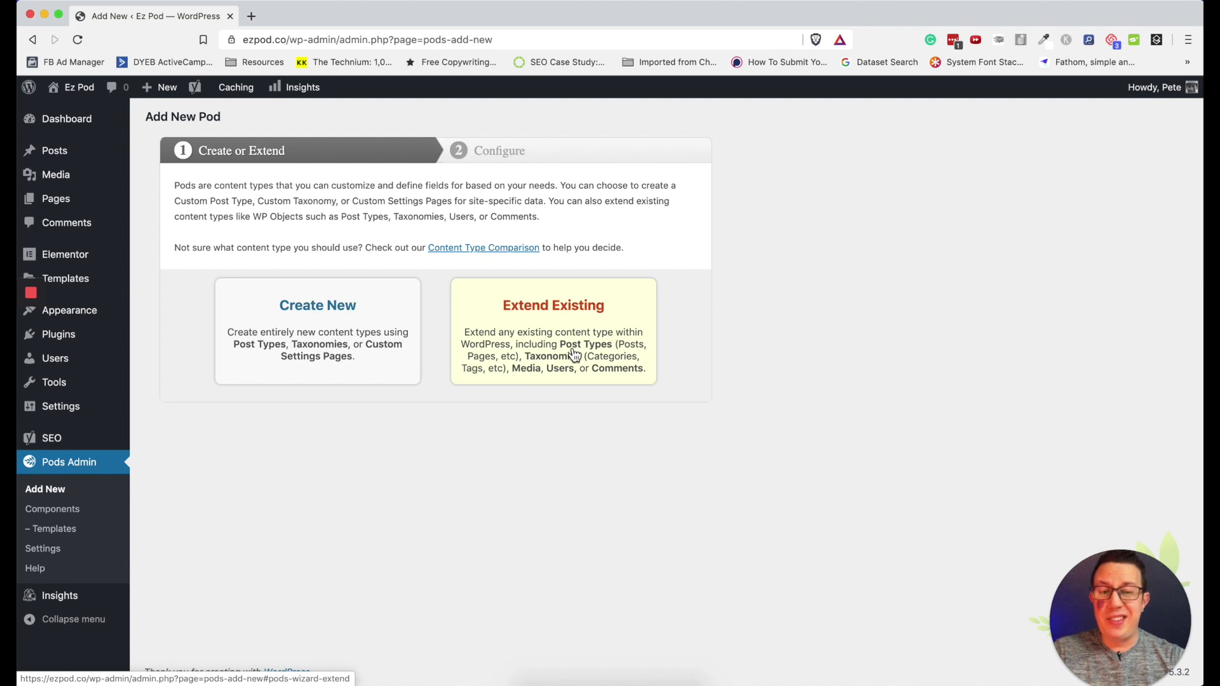
click(342, 321)
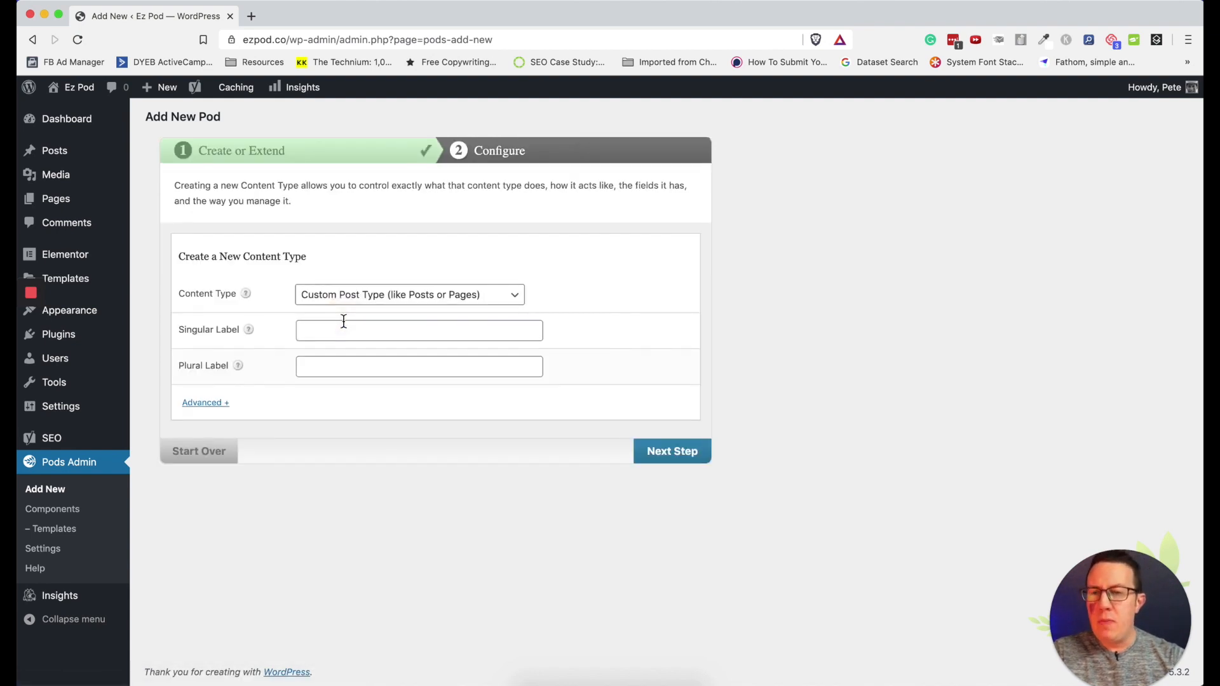
click(328, 332)
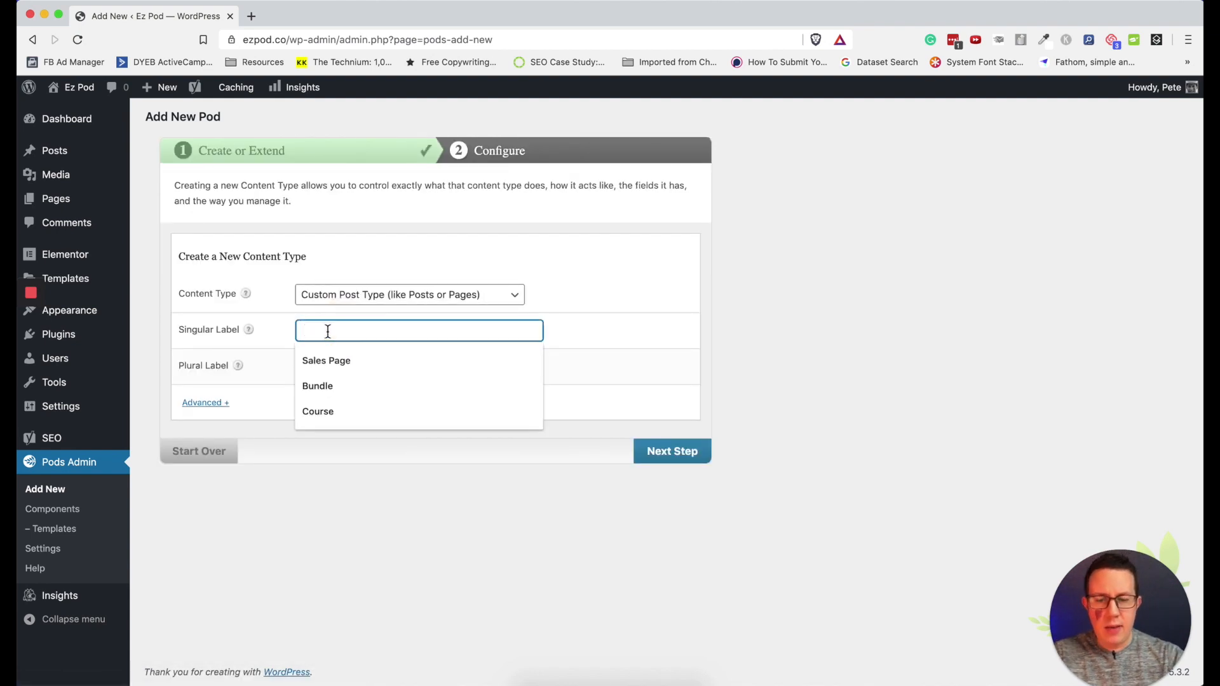
text(Podcast)
key(Tab)
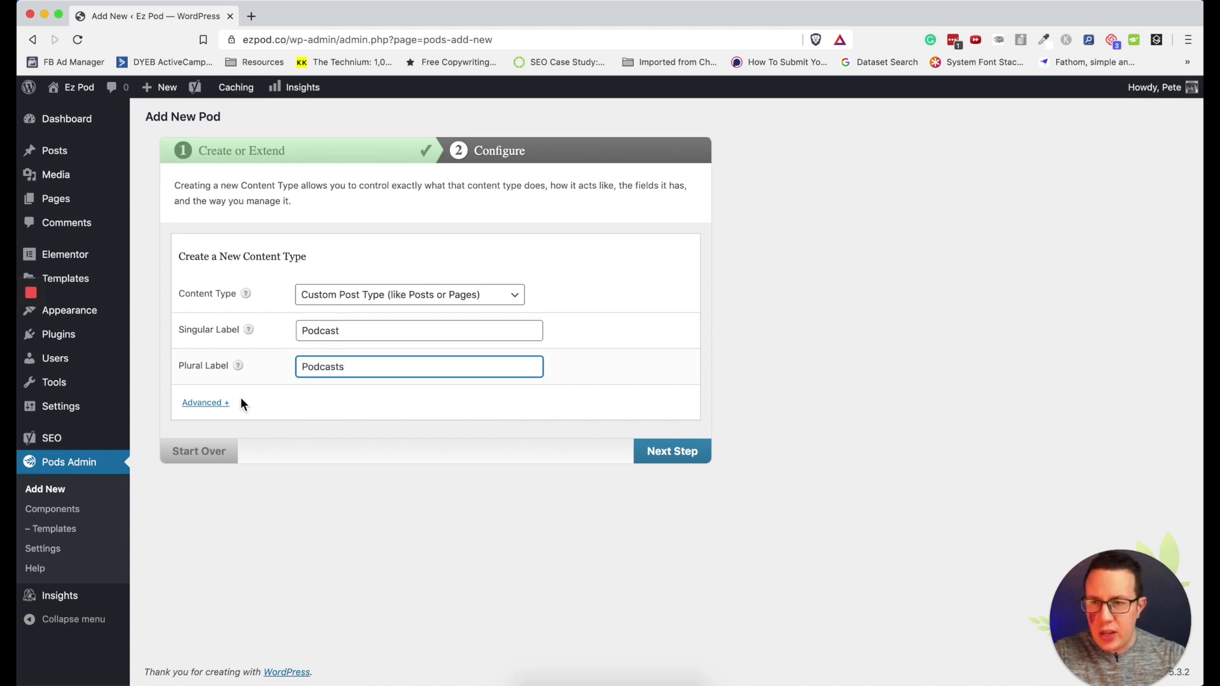
click(665, 453)
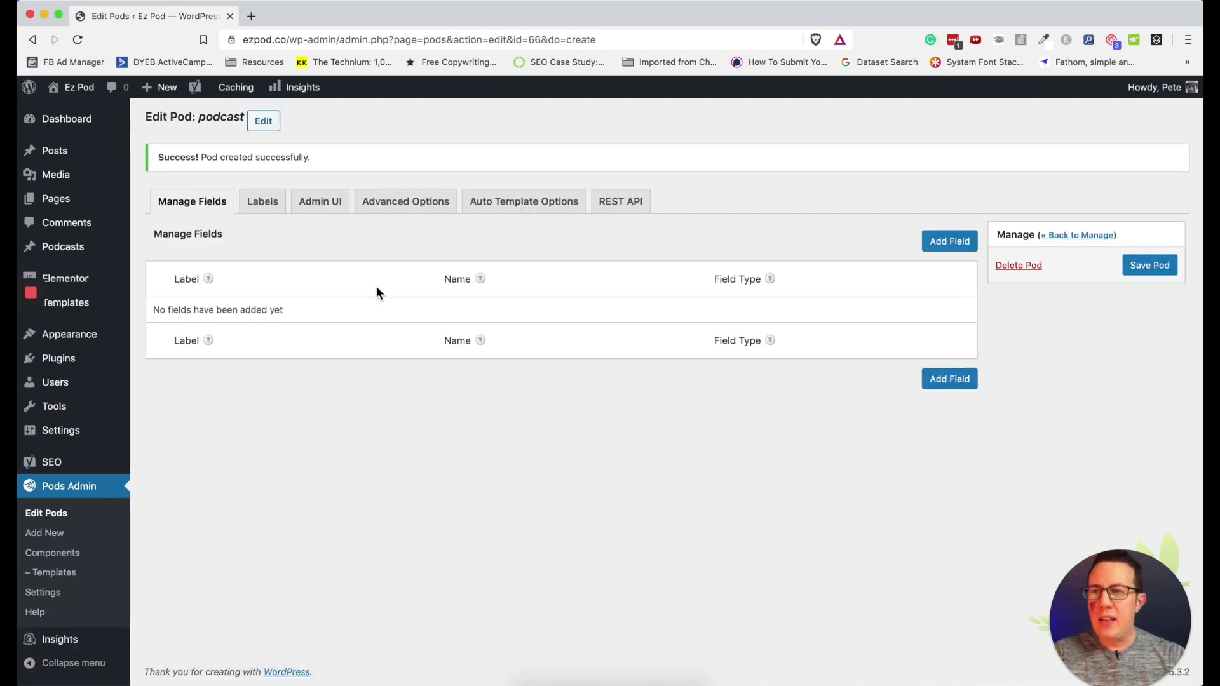
Open the Podcasts list and start a new podcast entry to examine its default editor
mouse_move(70, 249)
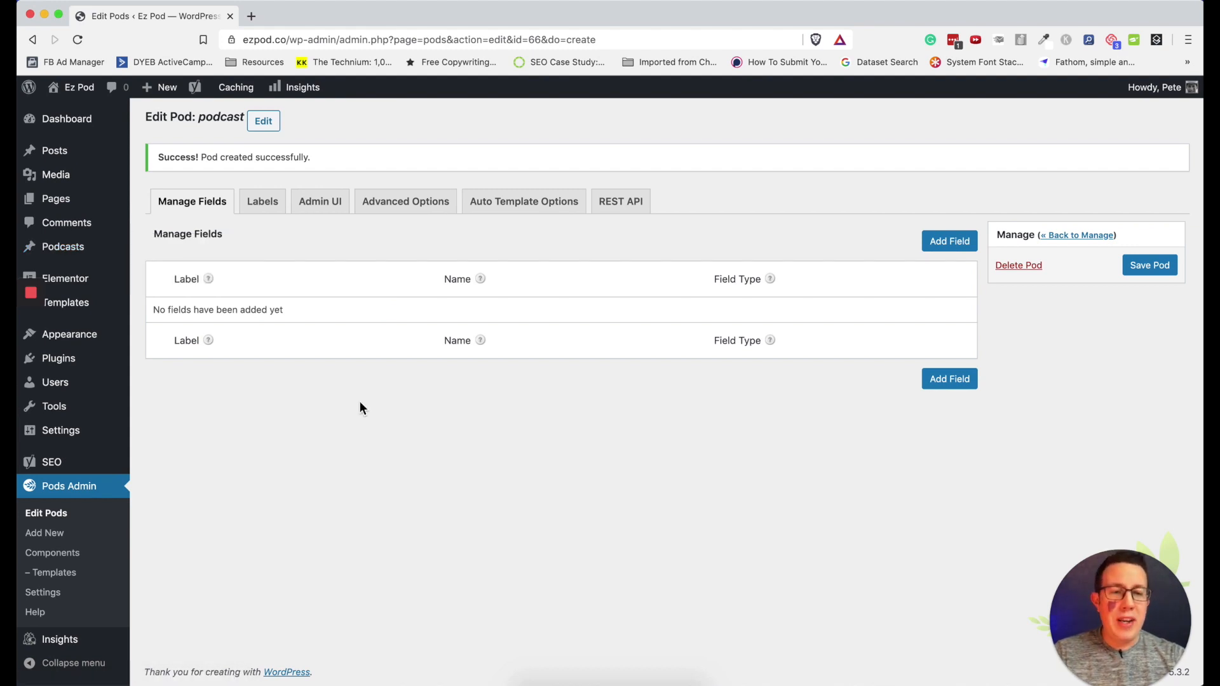
click(65, 250)
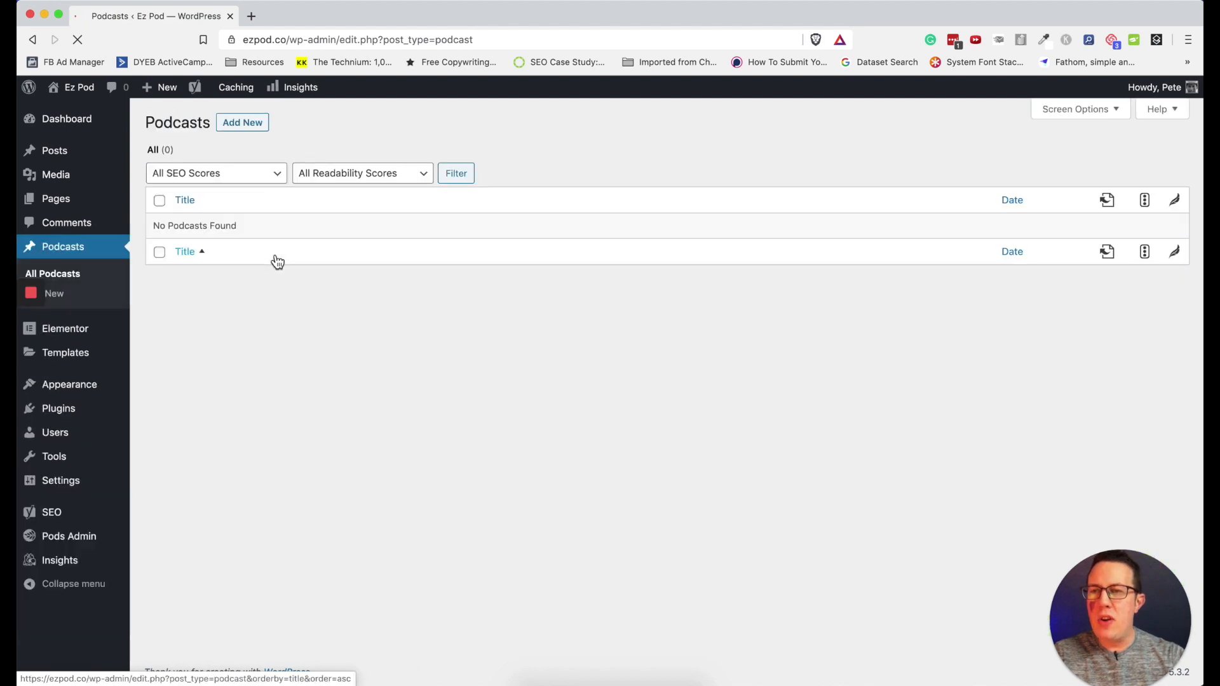
click(248, 125)
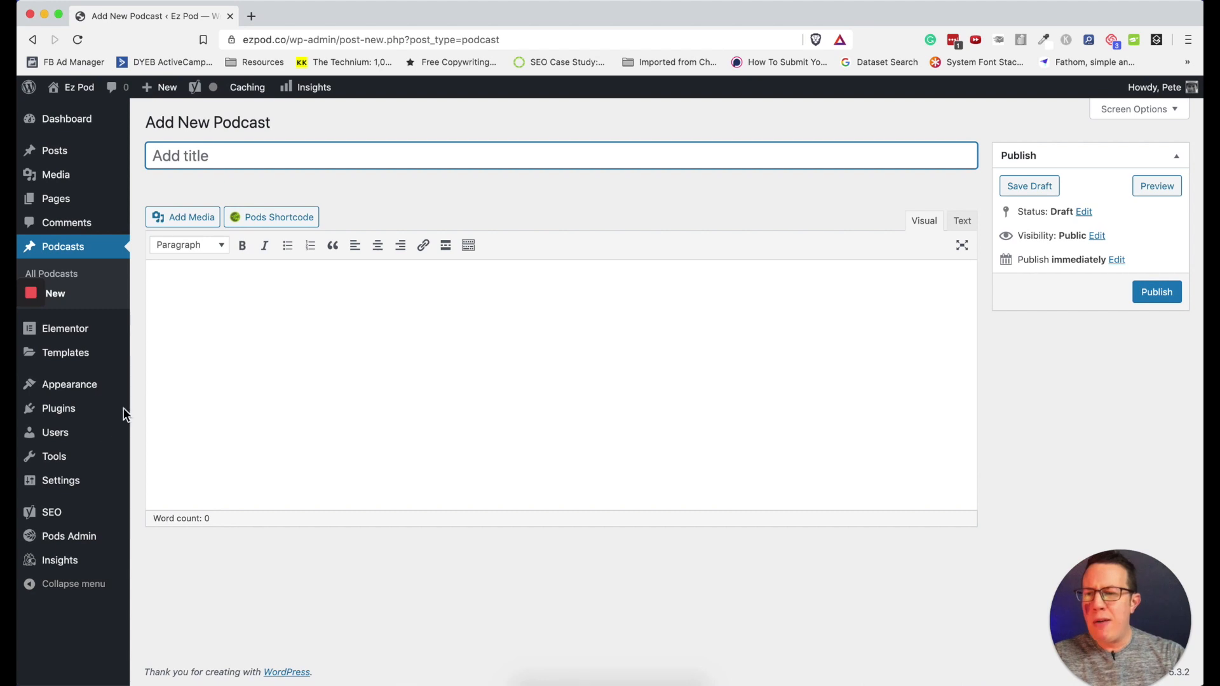
Open the Podcasts pod for editing and start a new custom field with the label Embed Player
click(82, 538)
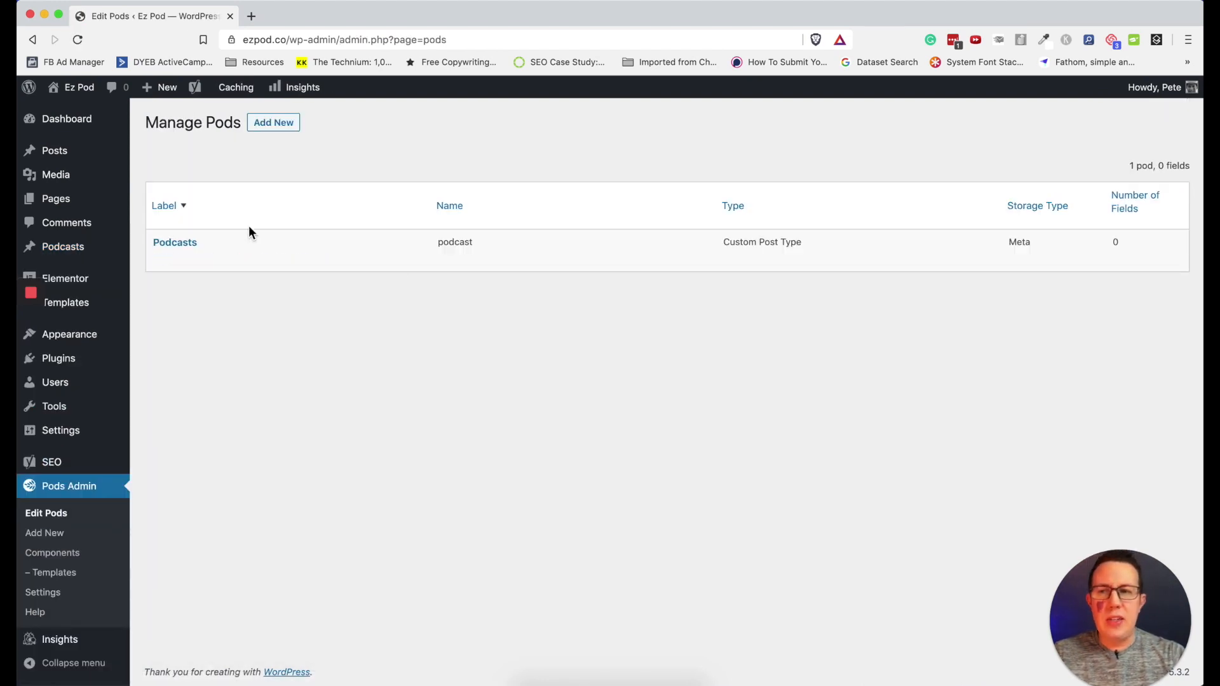
click(164, 262)
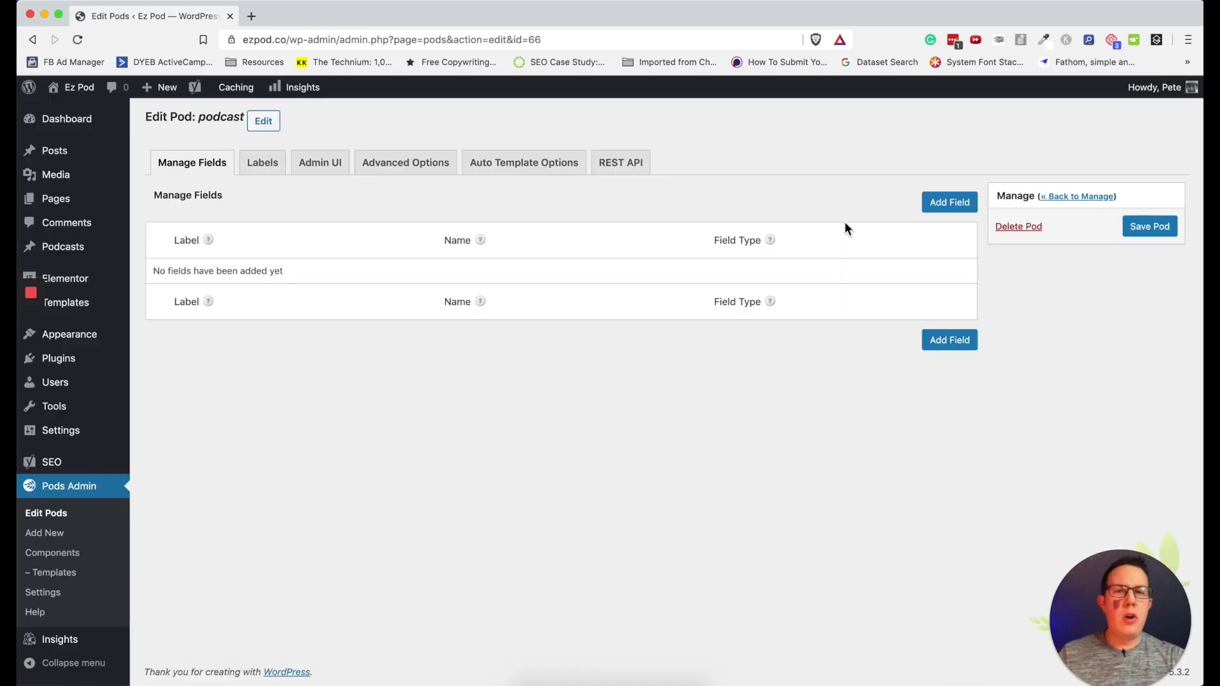
click(943, 209)
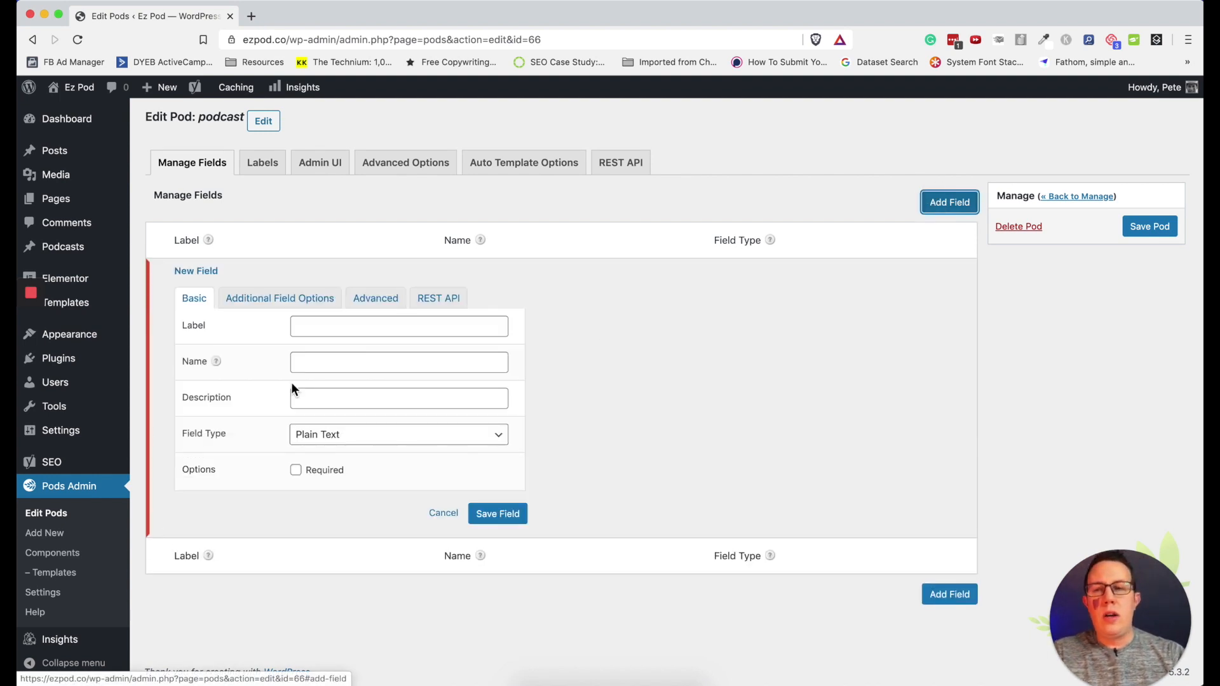
click(324, 336)
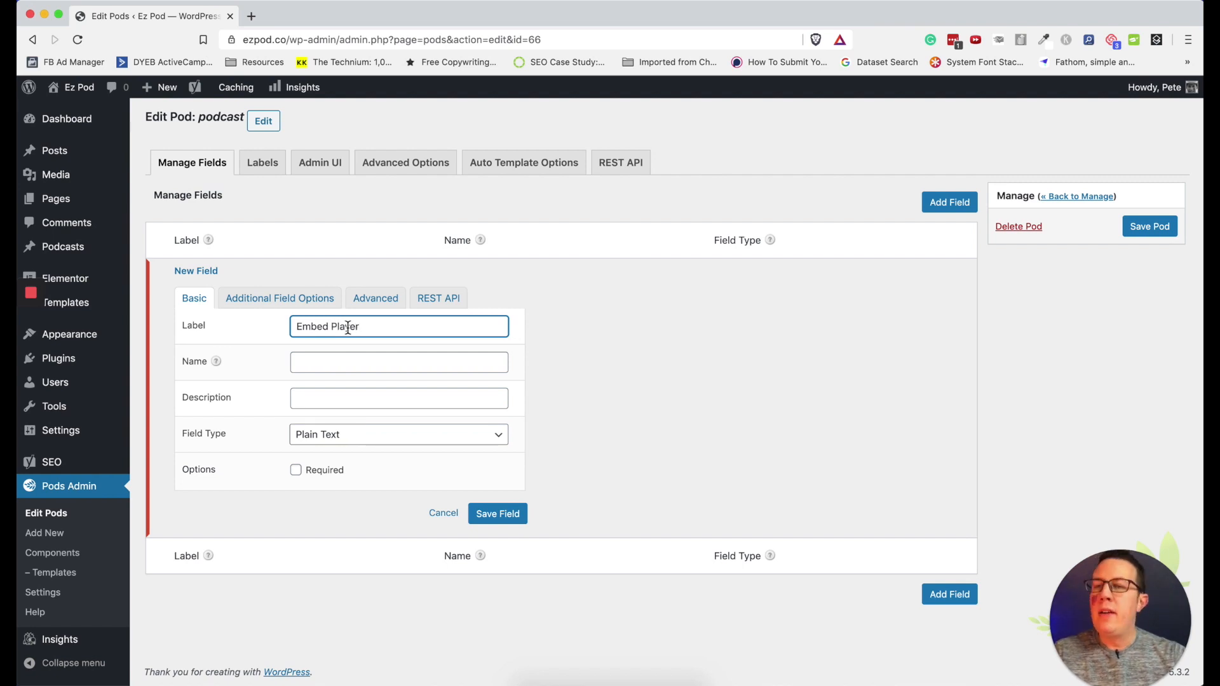
key(Tab)
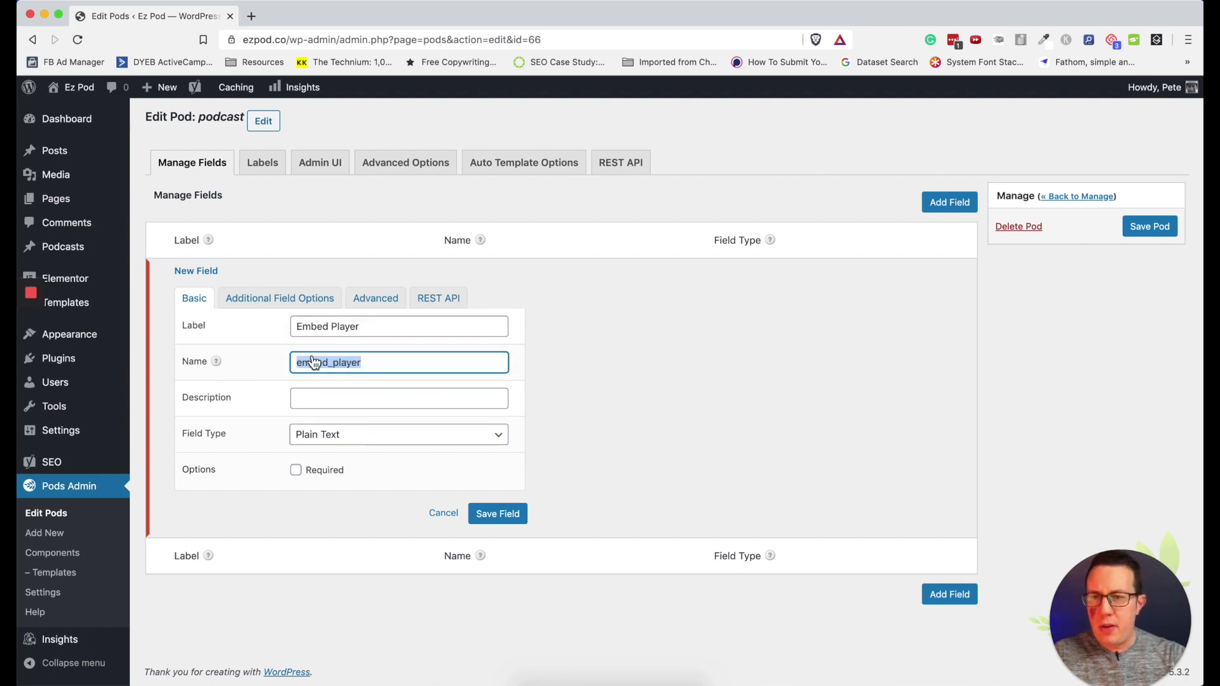
click(316, 404)
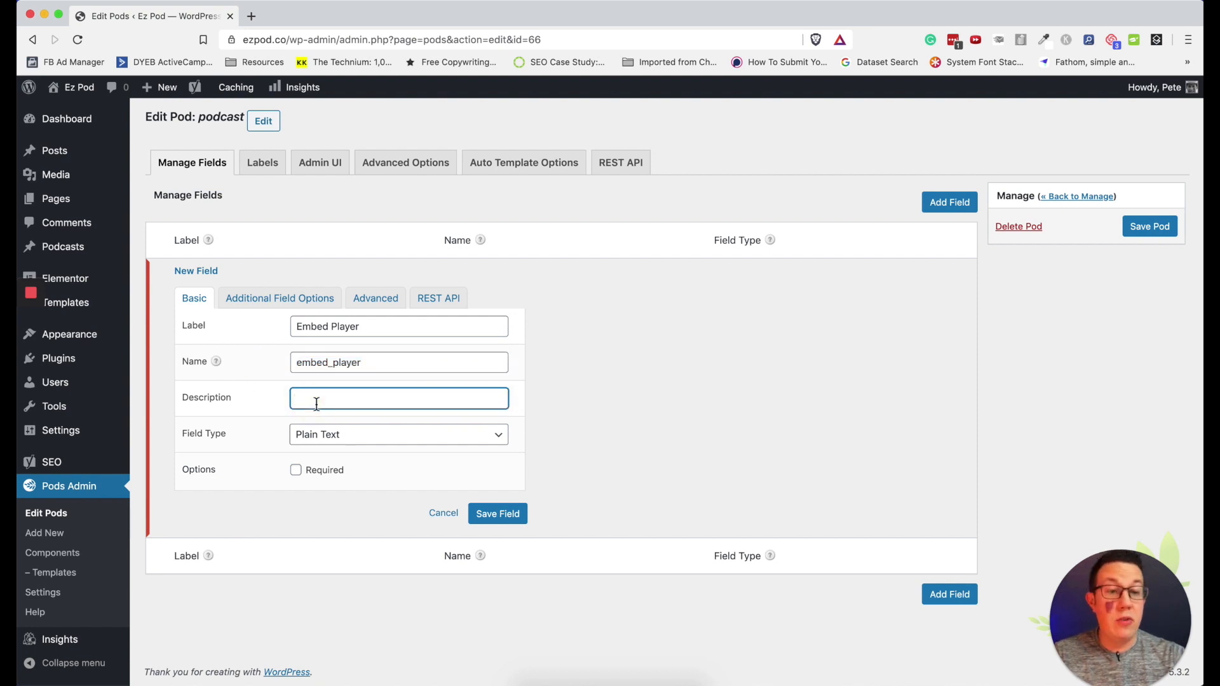
Set the Embed Player field's type to WYSIWYG (Visual Editor), make it required, and save the field and the pod
click(309, 443)
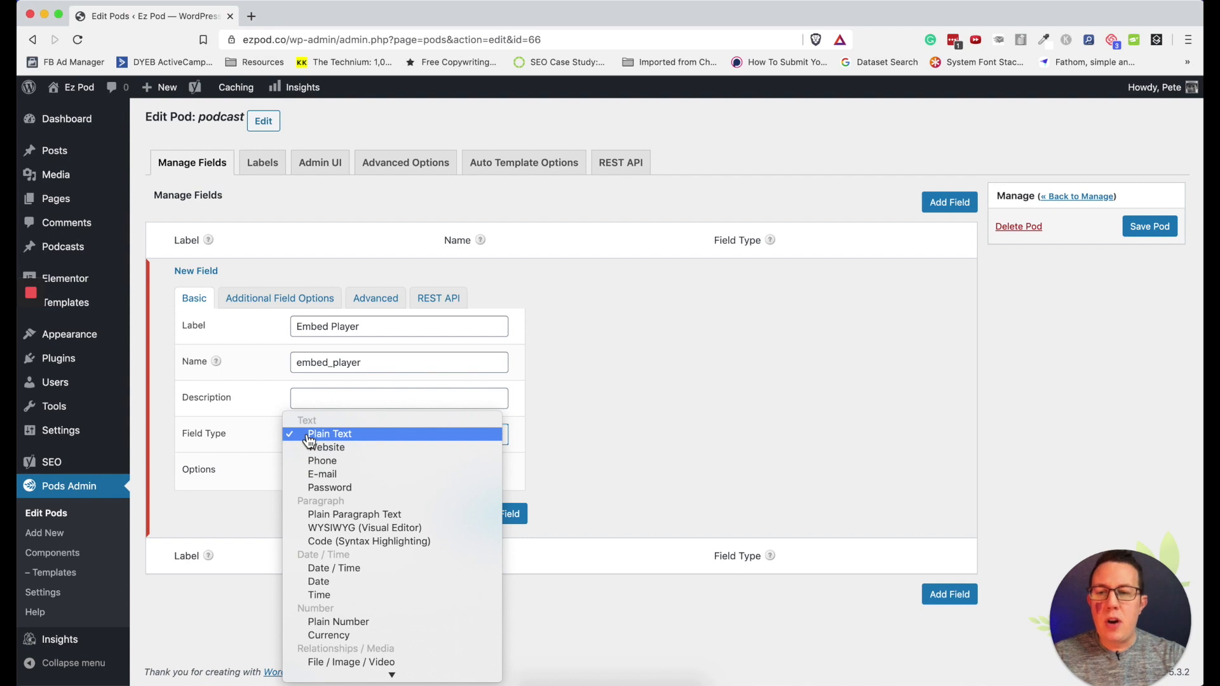
scroll(354, 476, down, 3)
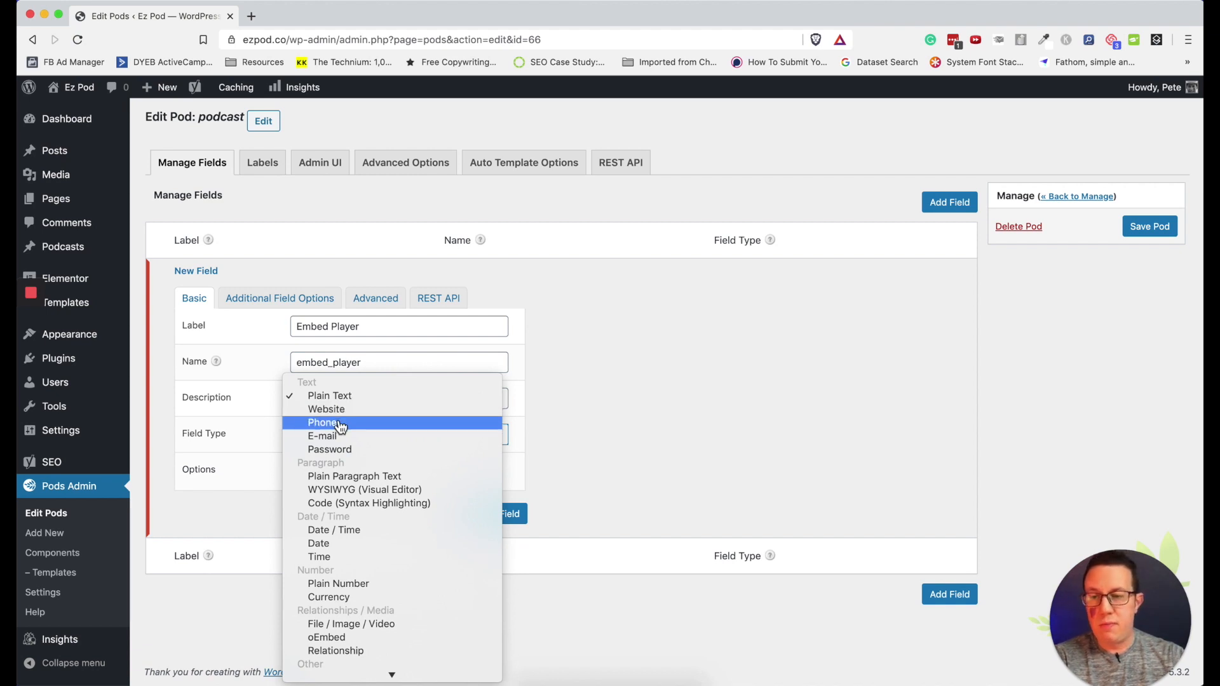
scroll(340, 426, down, 1)
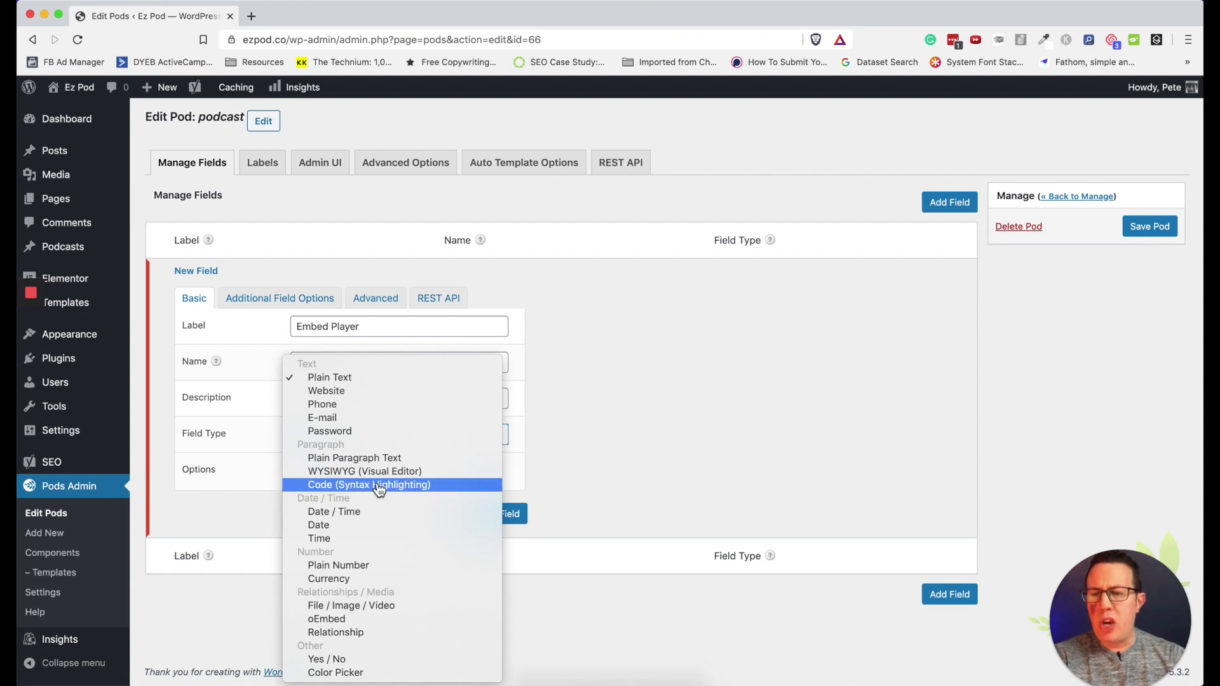
click(337, 474)
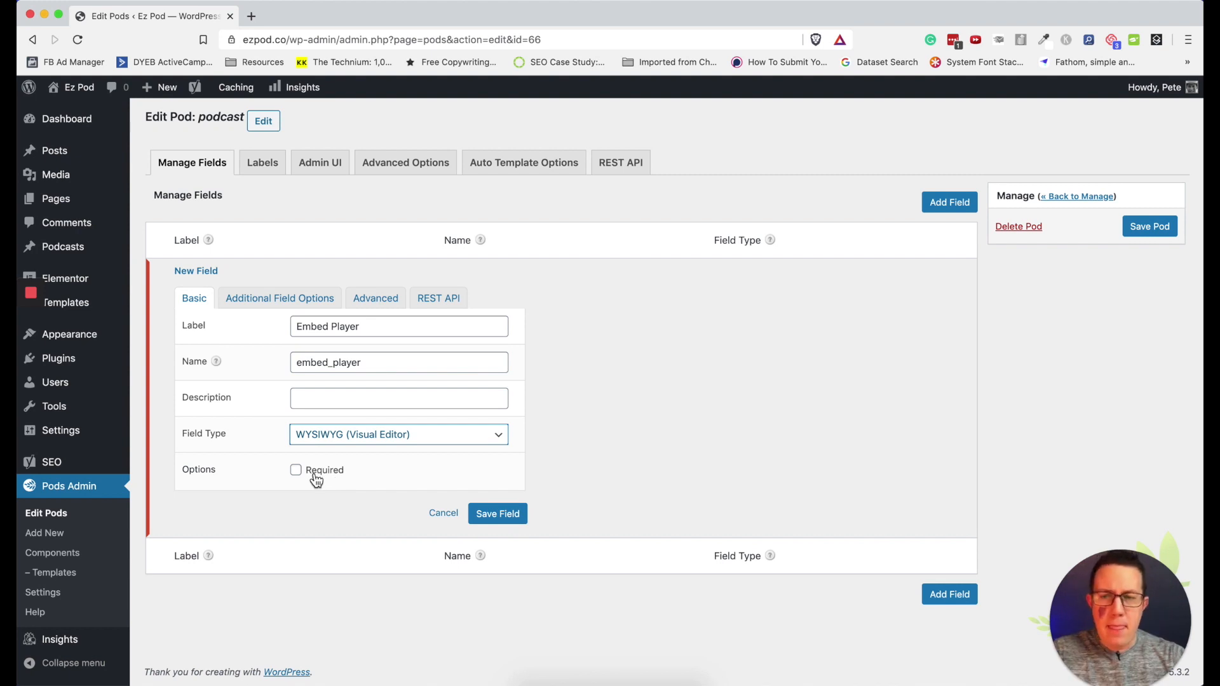
click(316, 478)
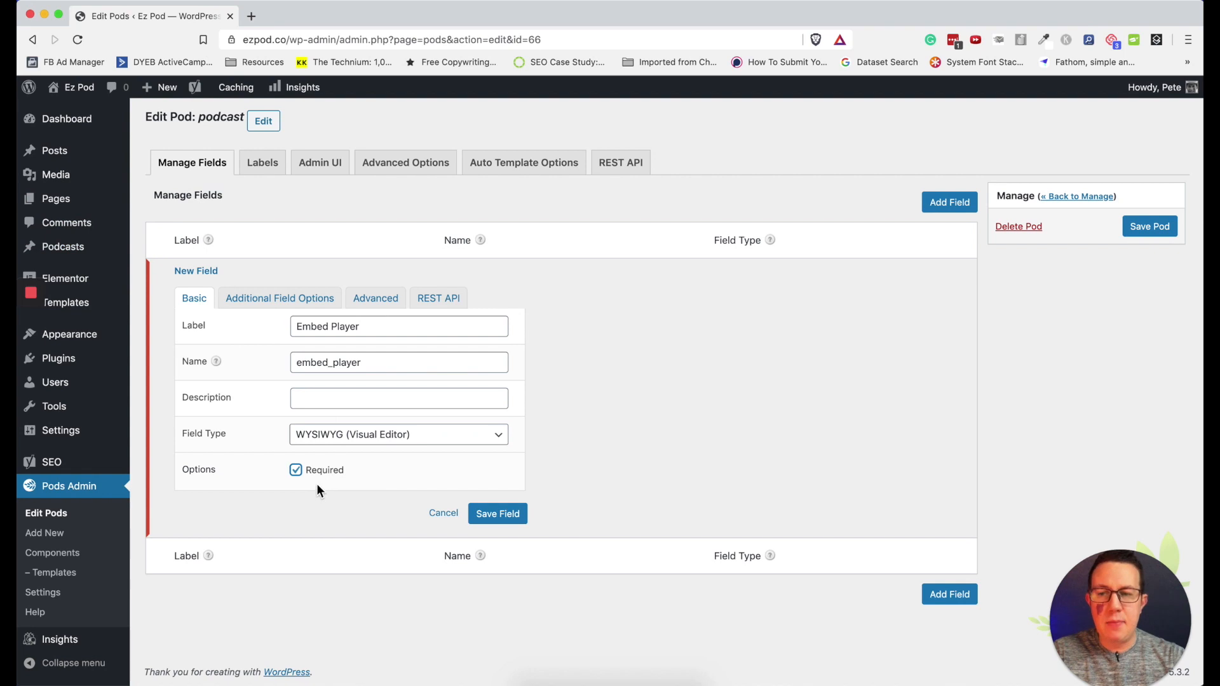
click(494, 525)
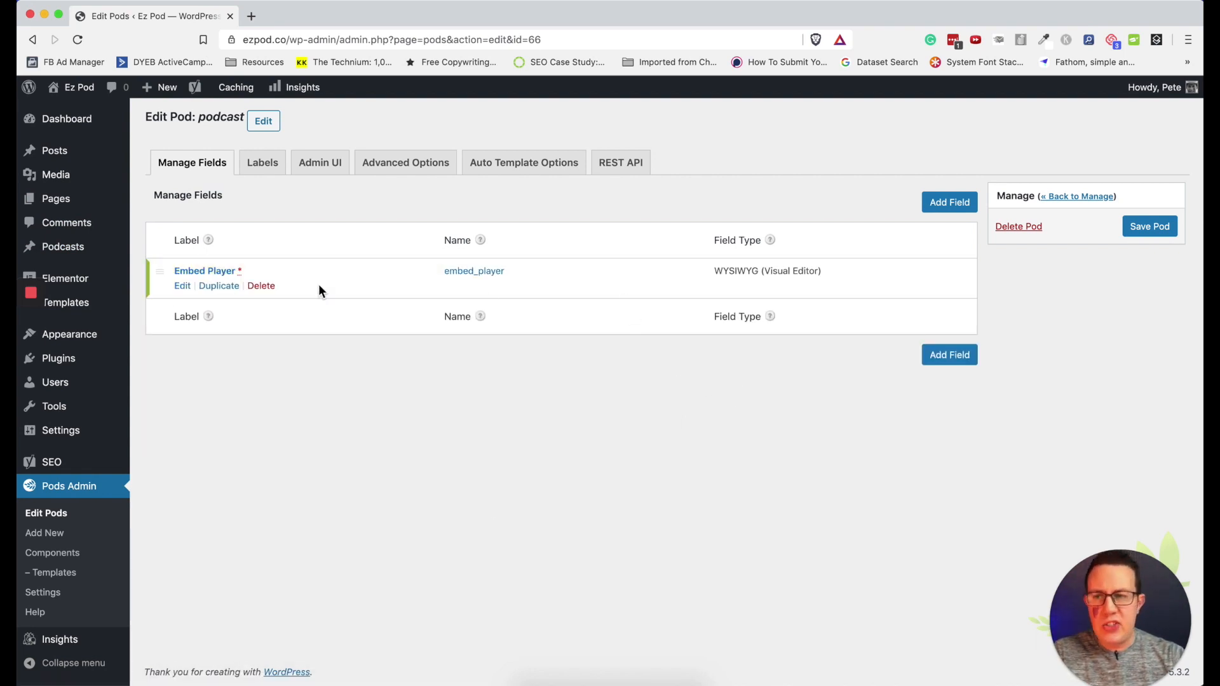
click(1144, 228)
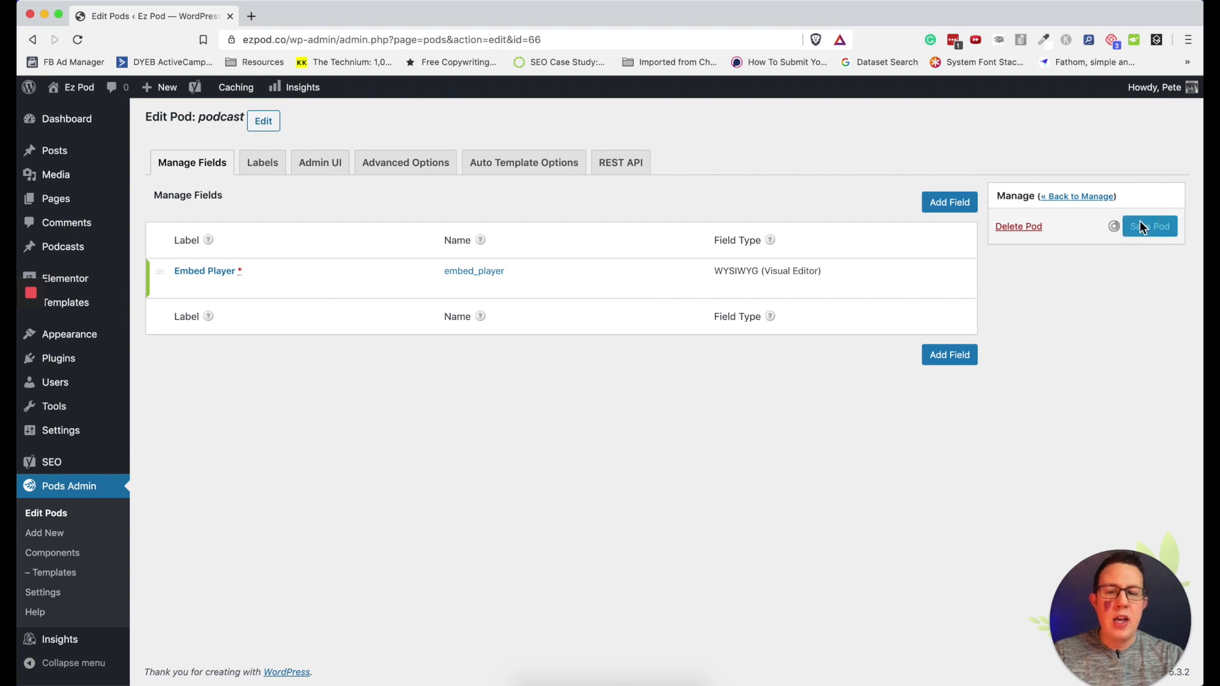
Open podbean.com in a new browser tab and sign in to the podcast's dashboard with the prefilled account details
key(ctrl+t)
text(podb)
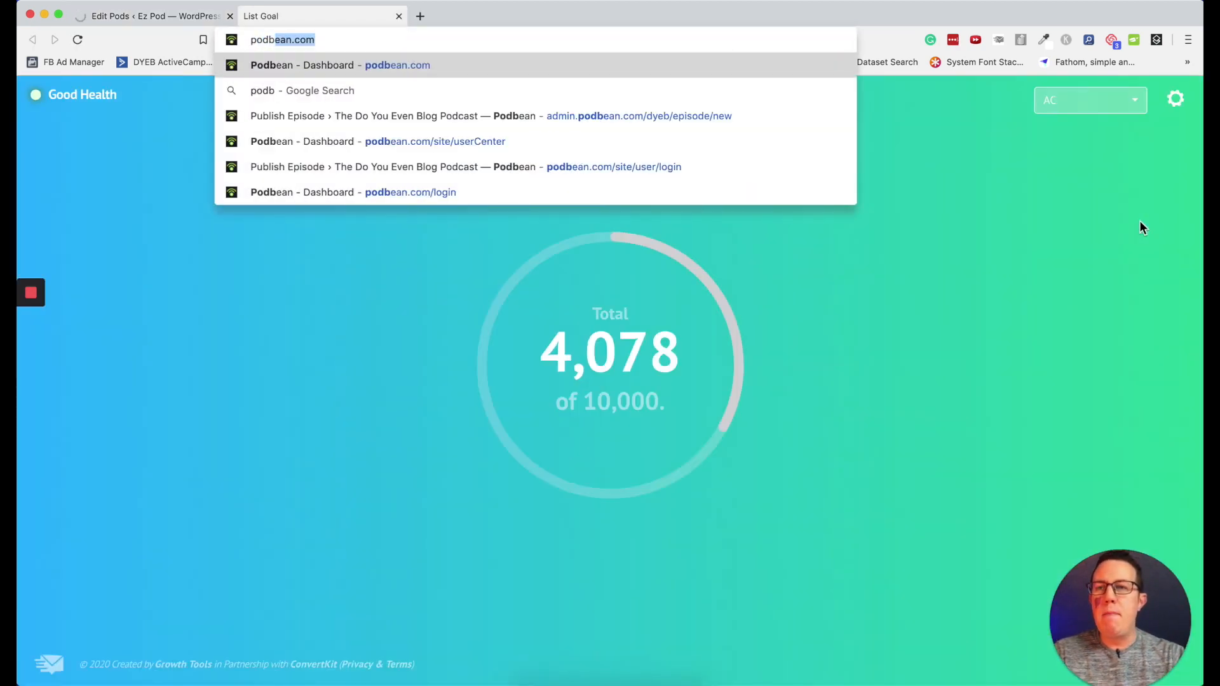
key(Return)
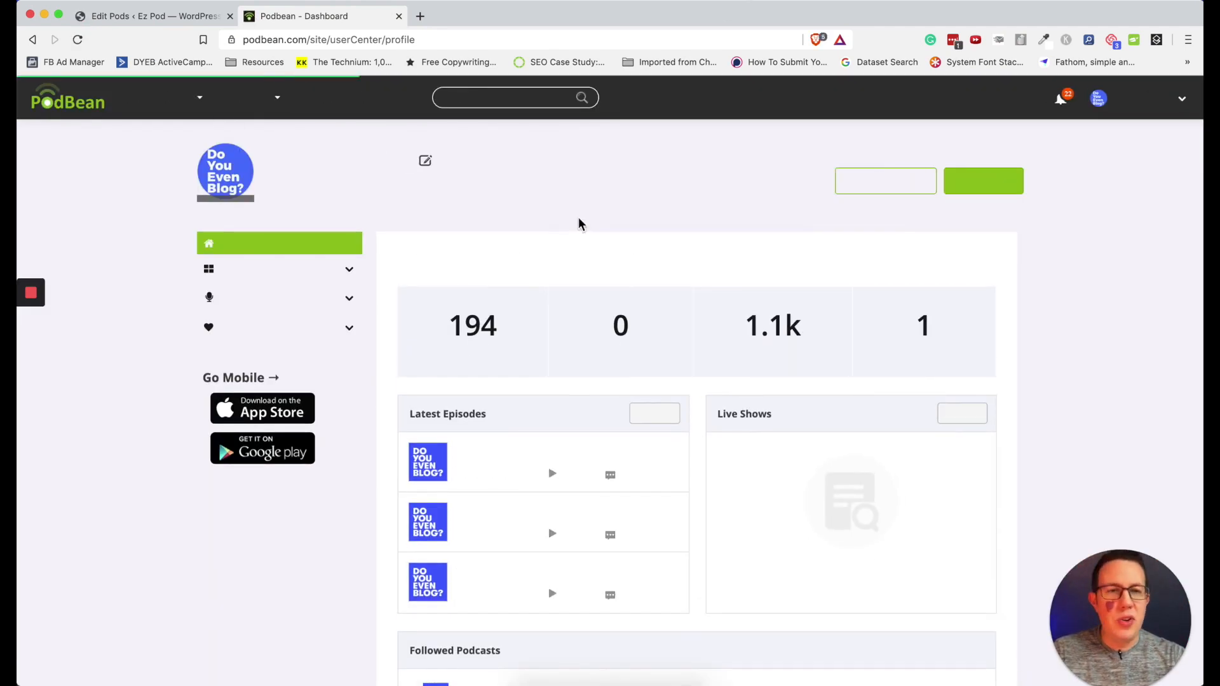
click(856, 188)
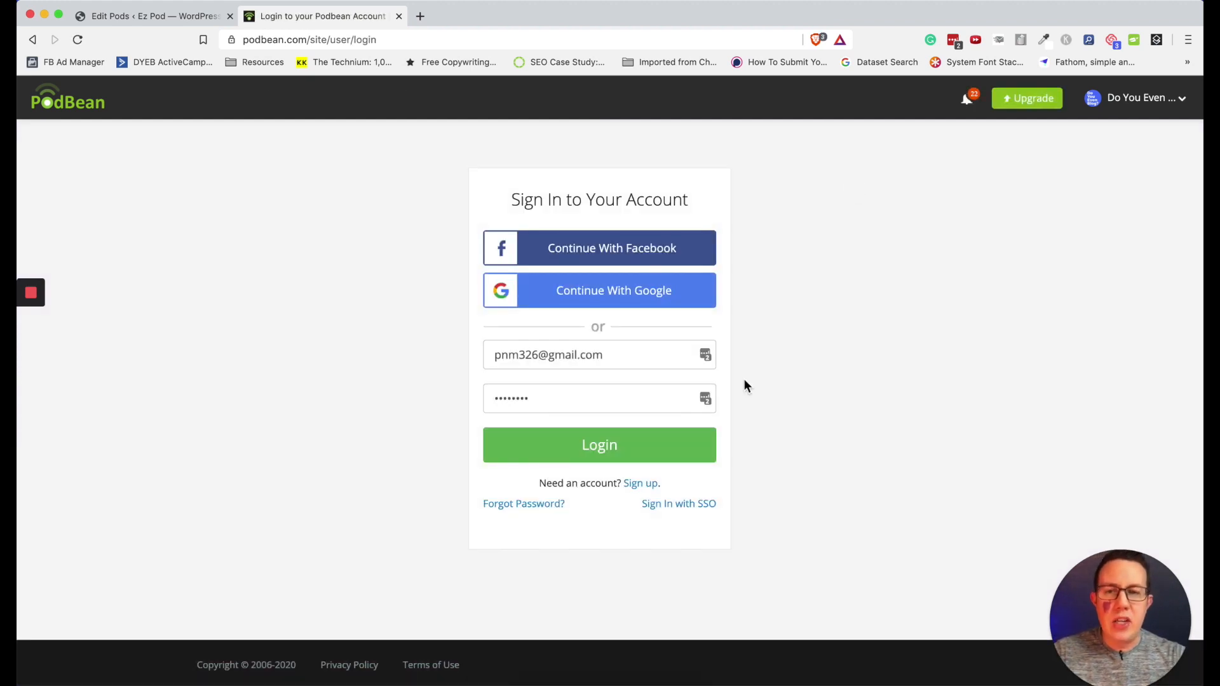
click(605, 449)
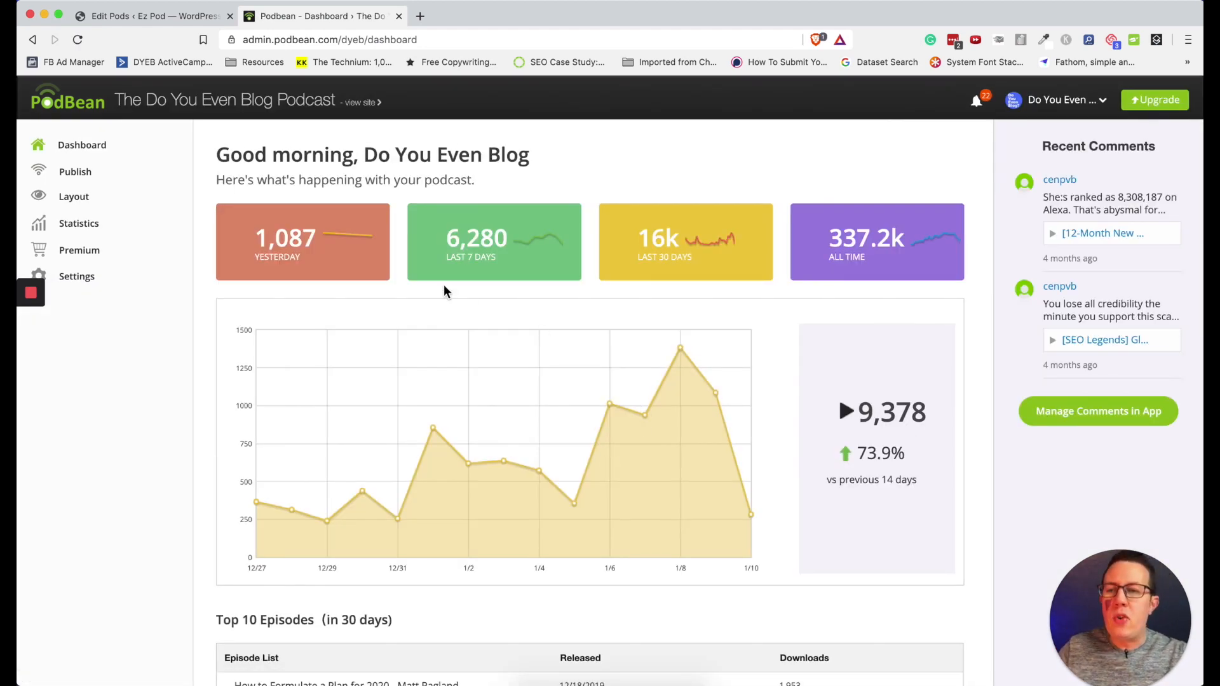
Open the Share and Embed page of the newest published Podbean episode and select its player's widget code
click(77, 173)
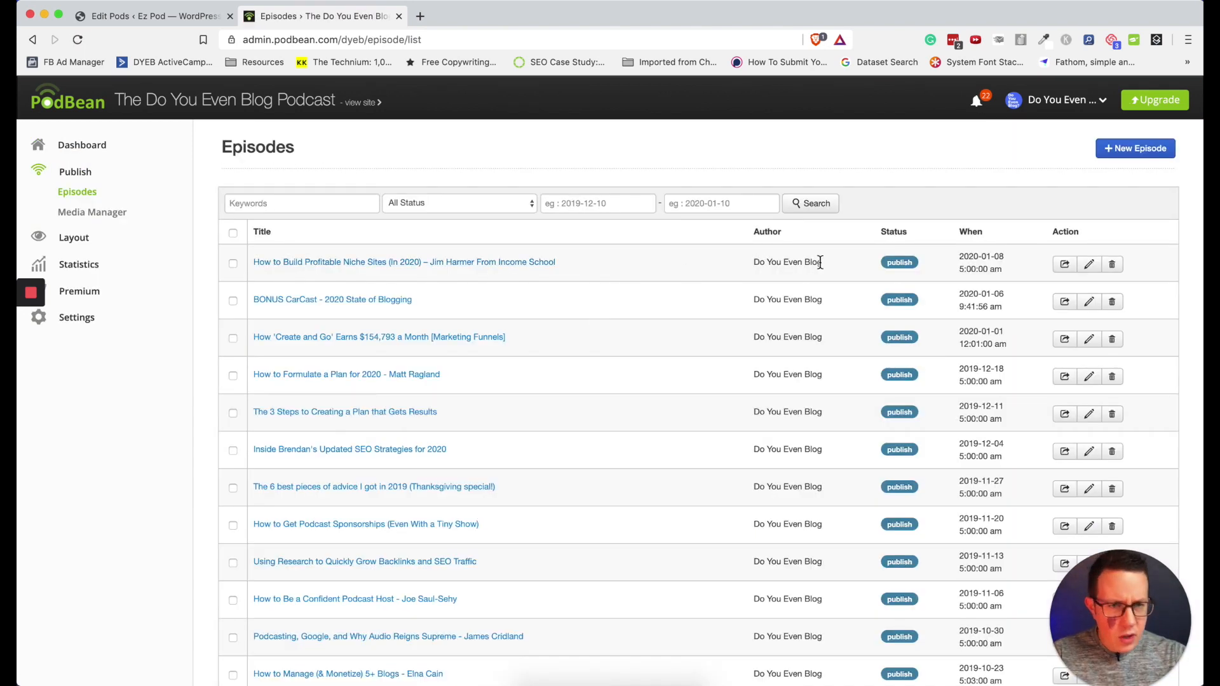
click(1065, 265)
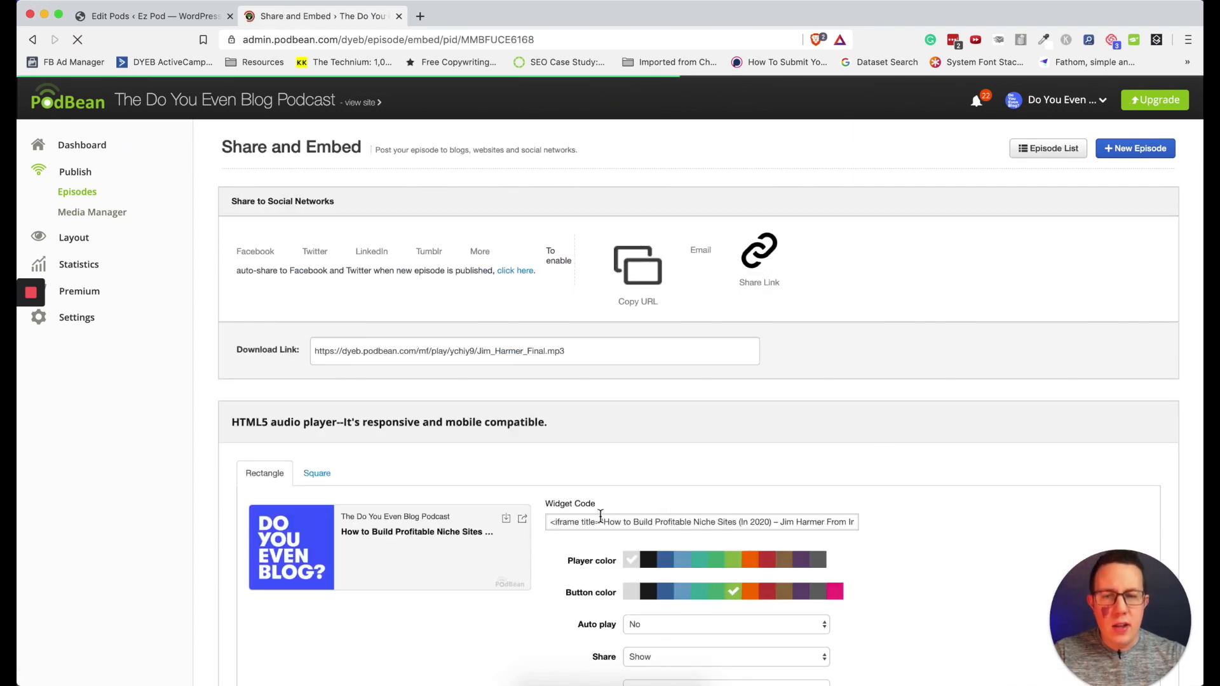
click(579, 523)
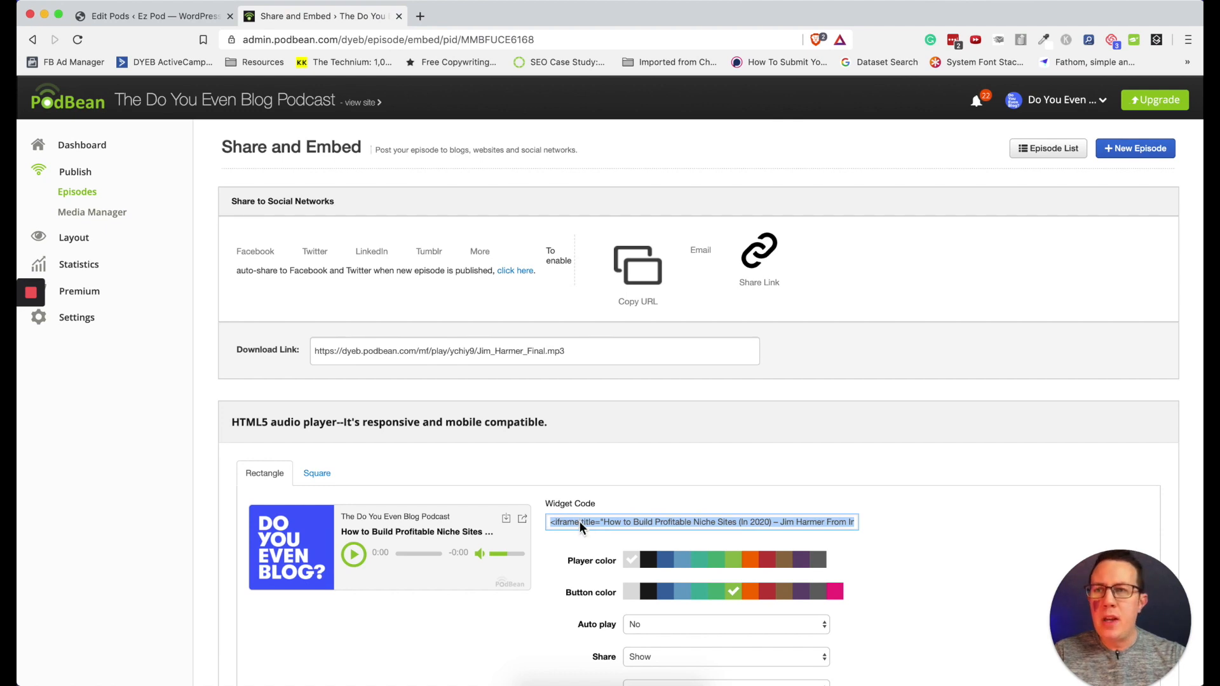
Return to the Podcasts pod in WordPress and add an optional Links Mentioned field of type WYSIWYG (Visual Editor)
key(ctrl+shift+Tab)
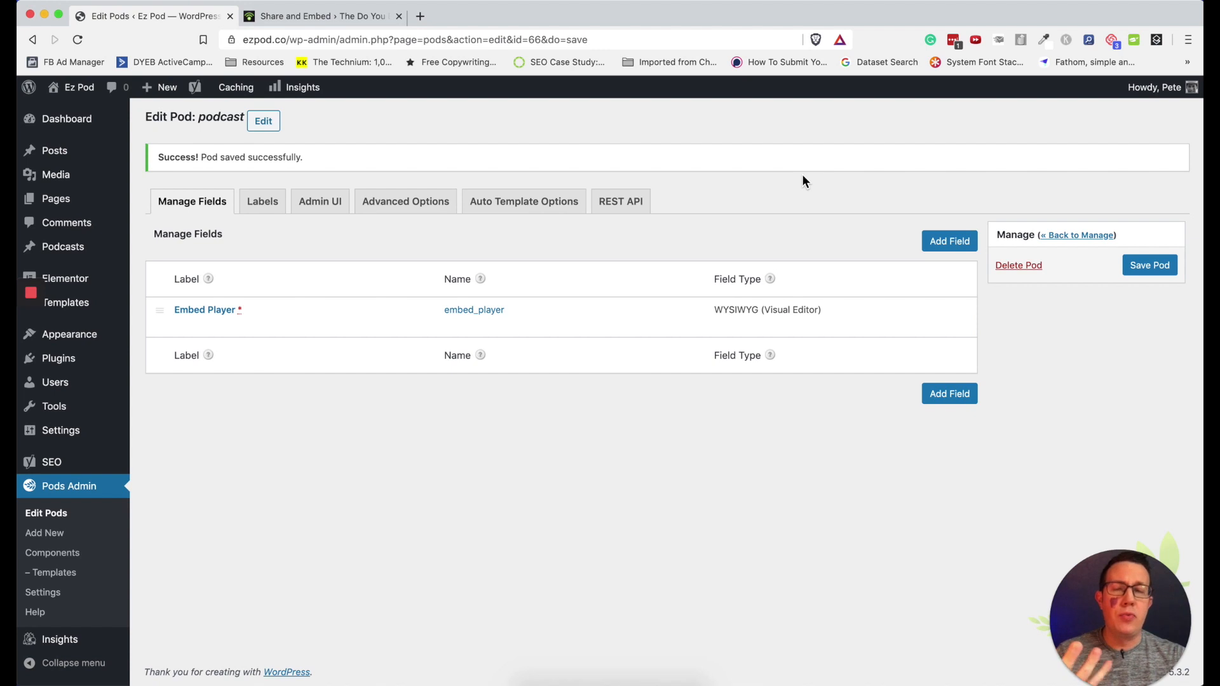
click(942, 245)
scroll(939, 241, down, 1)
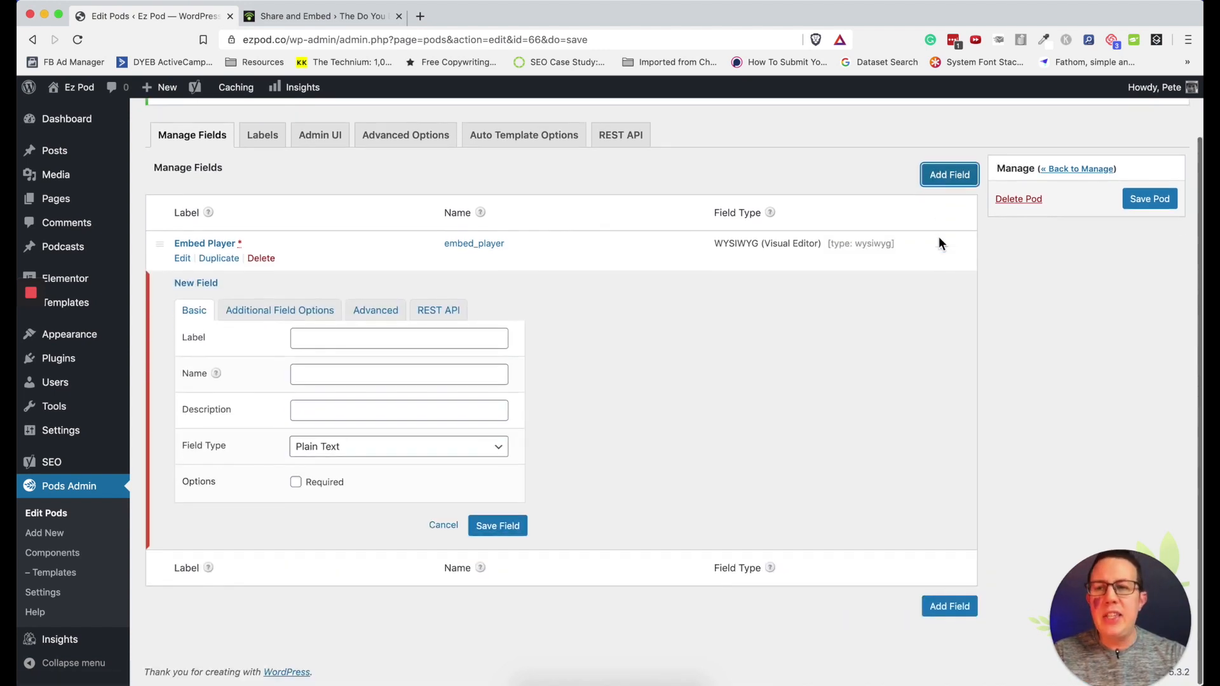
click(346, 338)
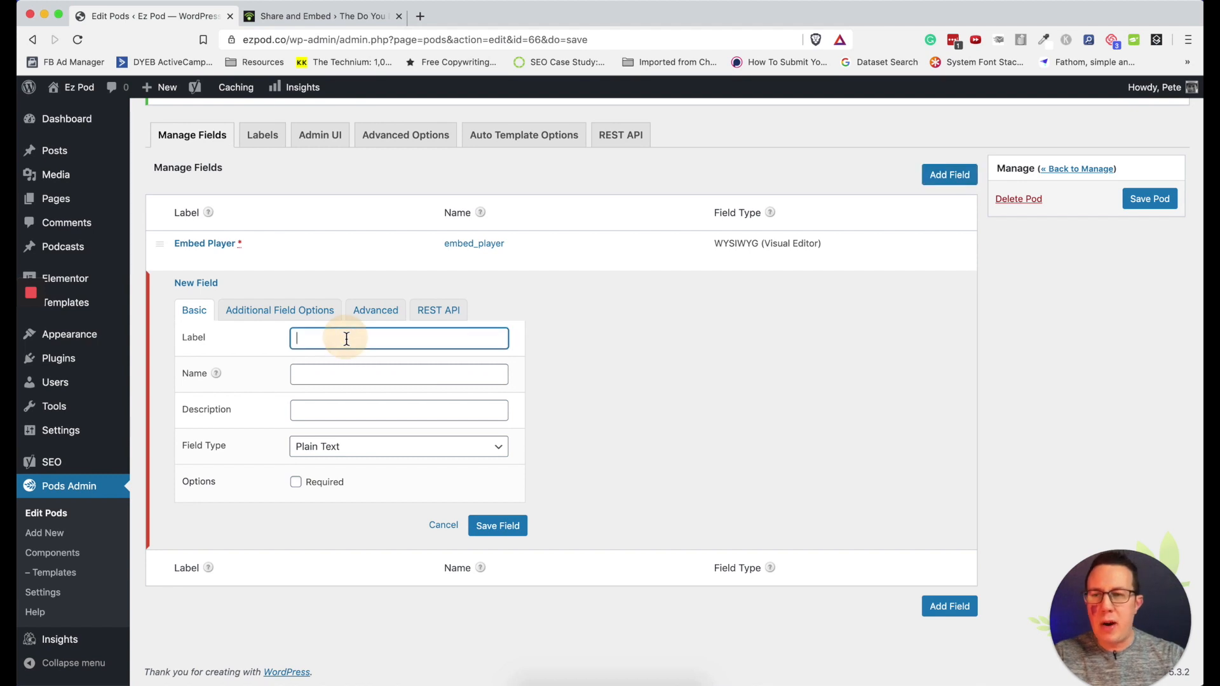
text(Links Mentioned)
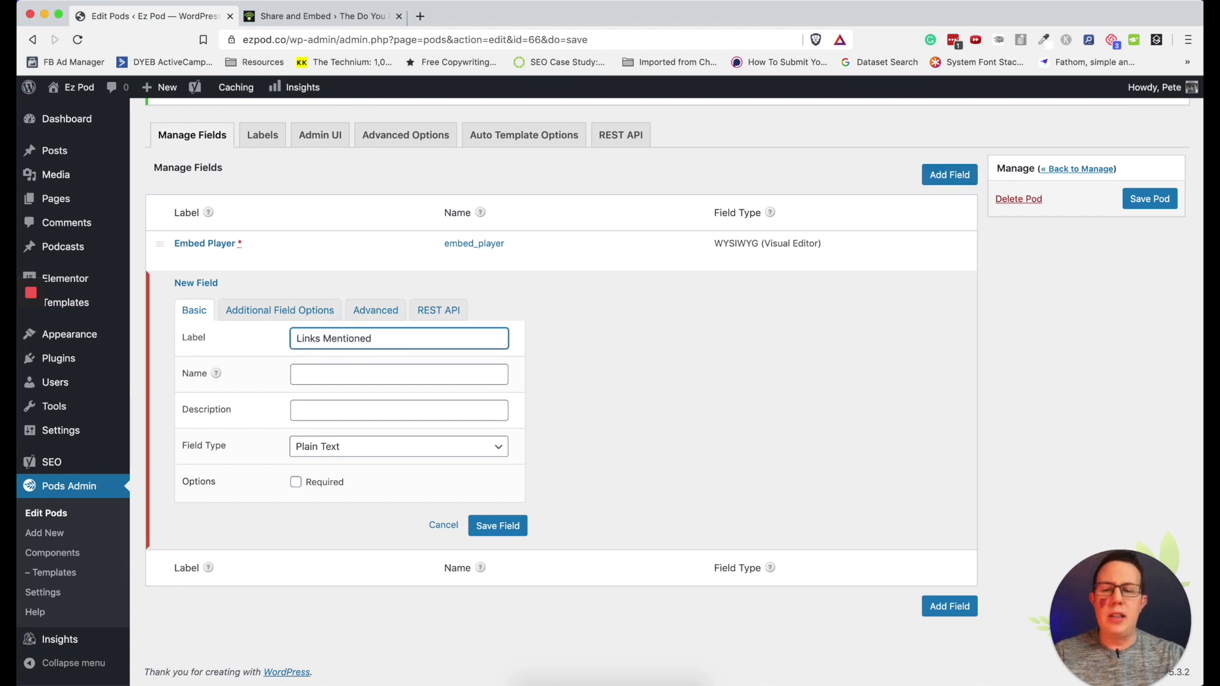
key(Tab)
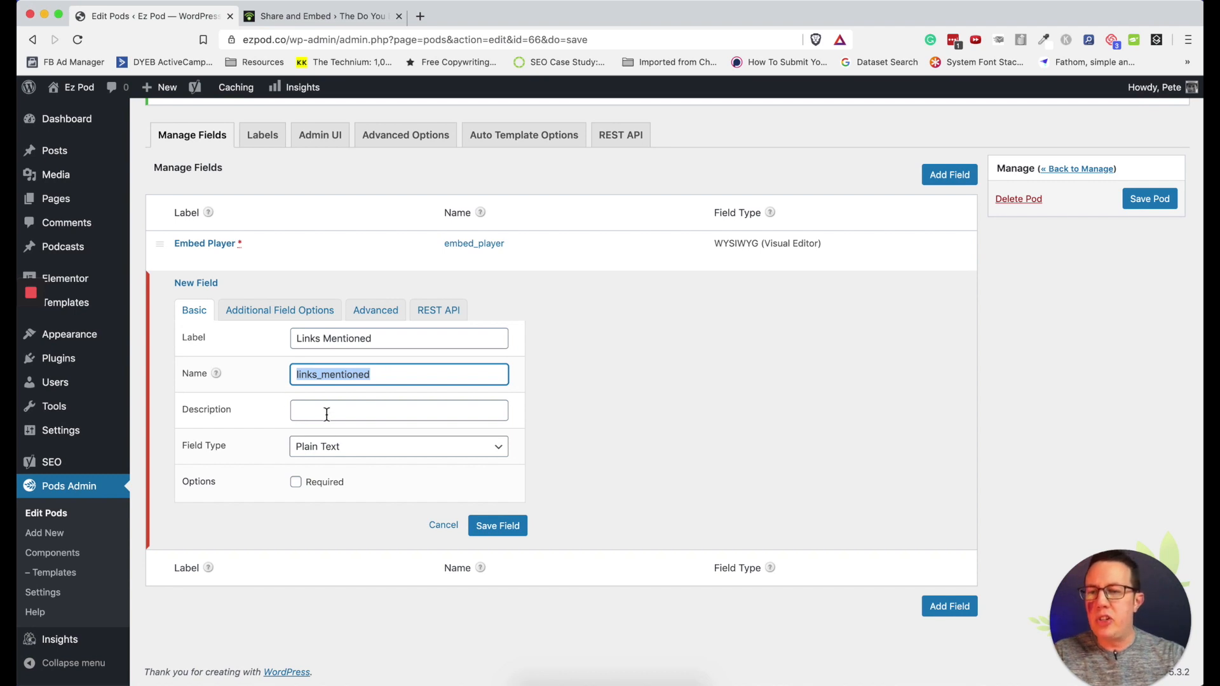
click(323, 451)
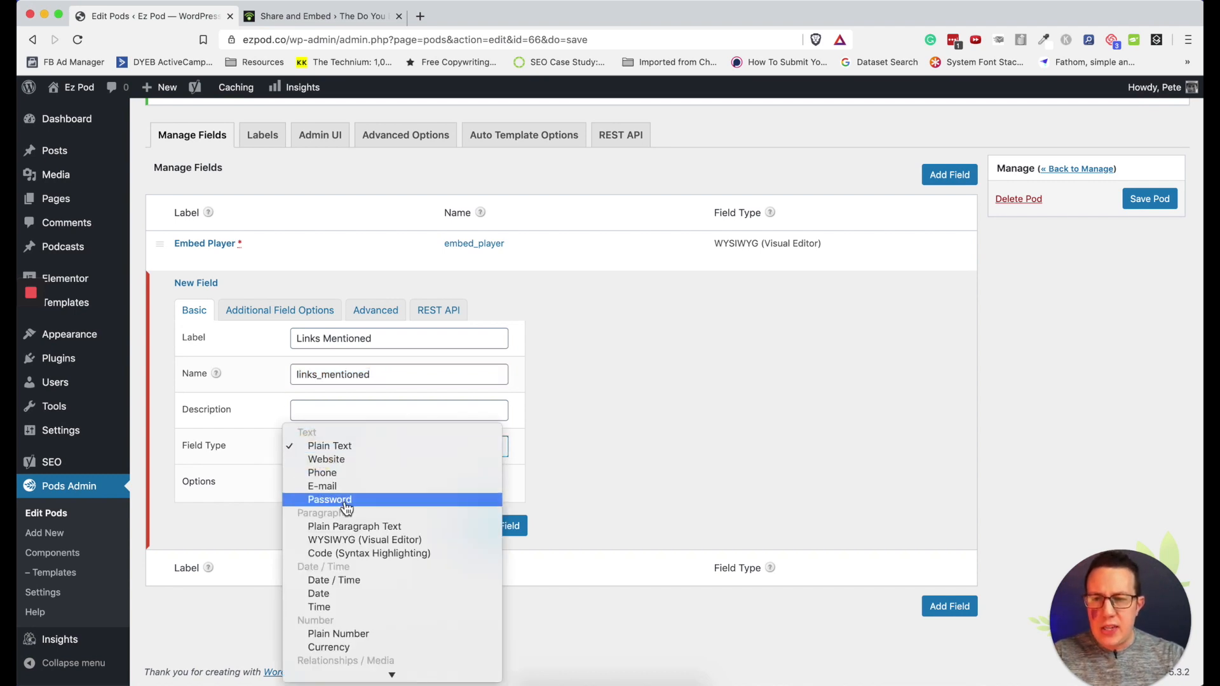
click(343, 540)
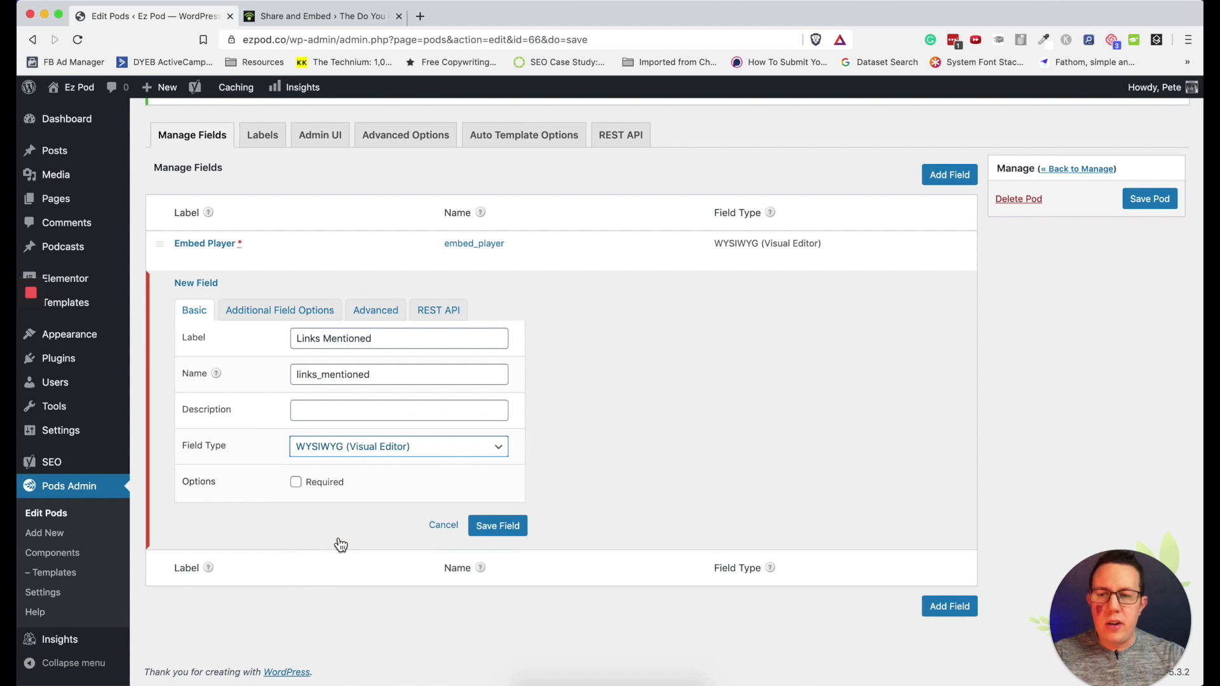
click(332, 486)
click(332, 486)
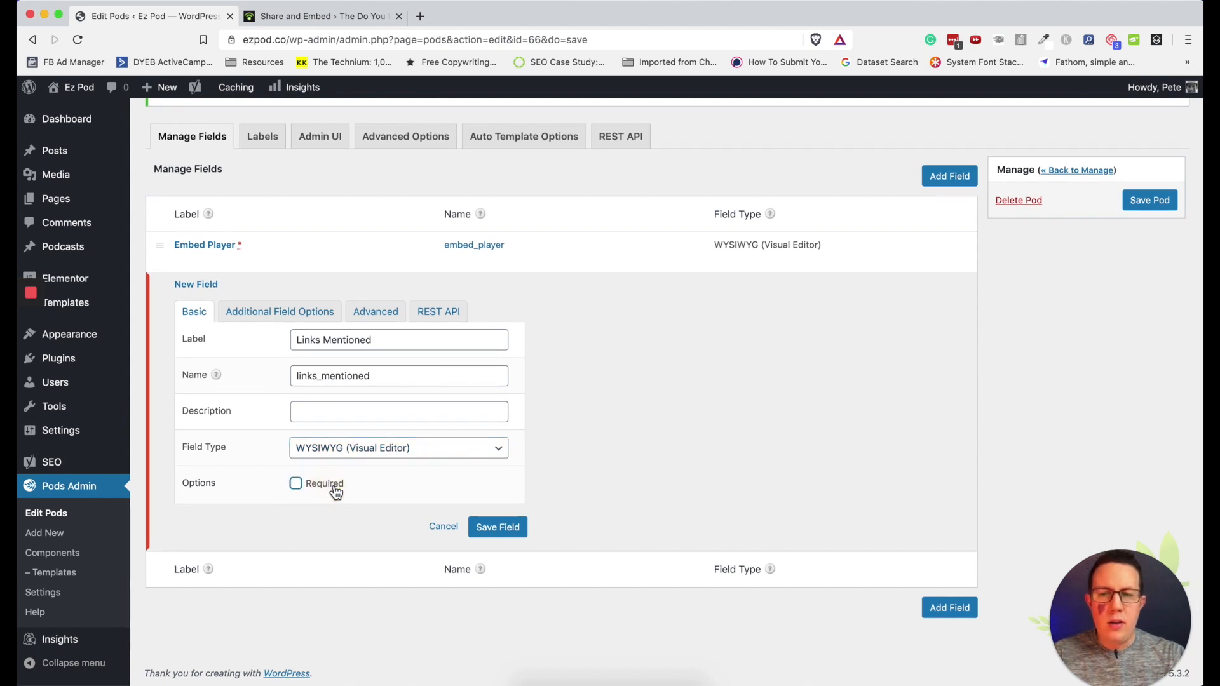
click(481, 527)
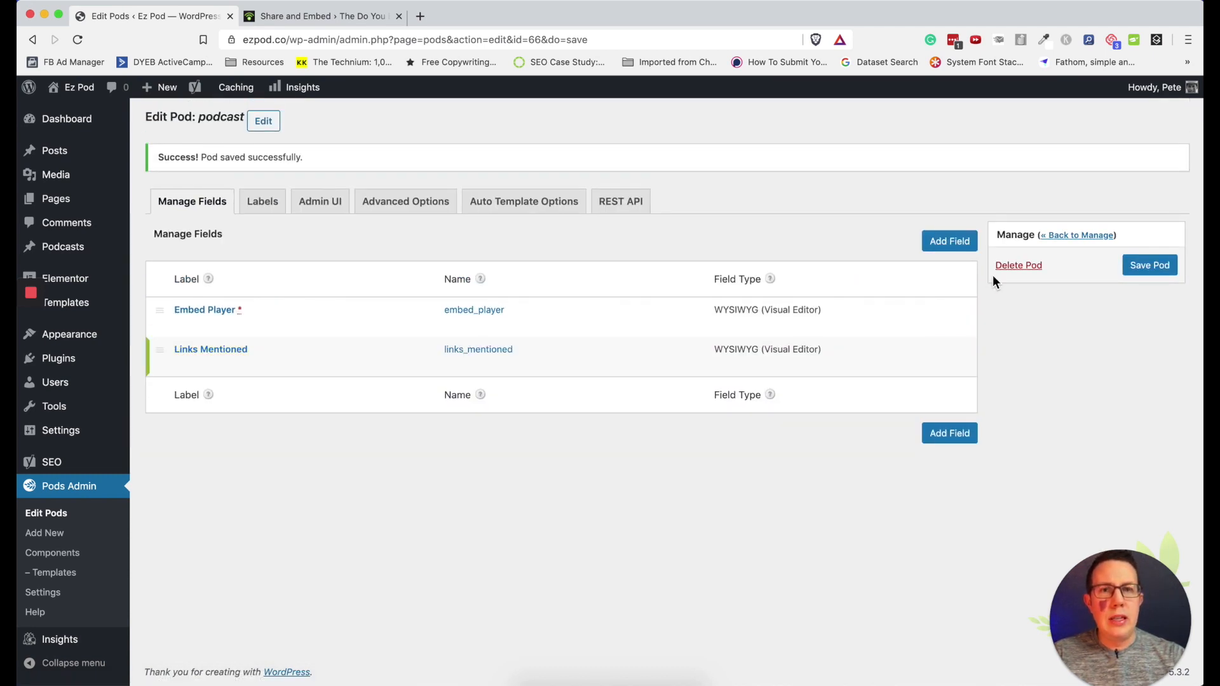
Add a field labelled Guest Pinterest Link with the field type Website to the Podcasts pod
click(951, 244)
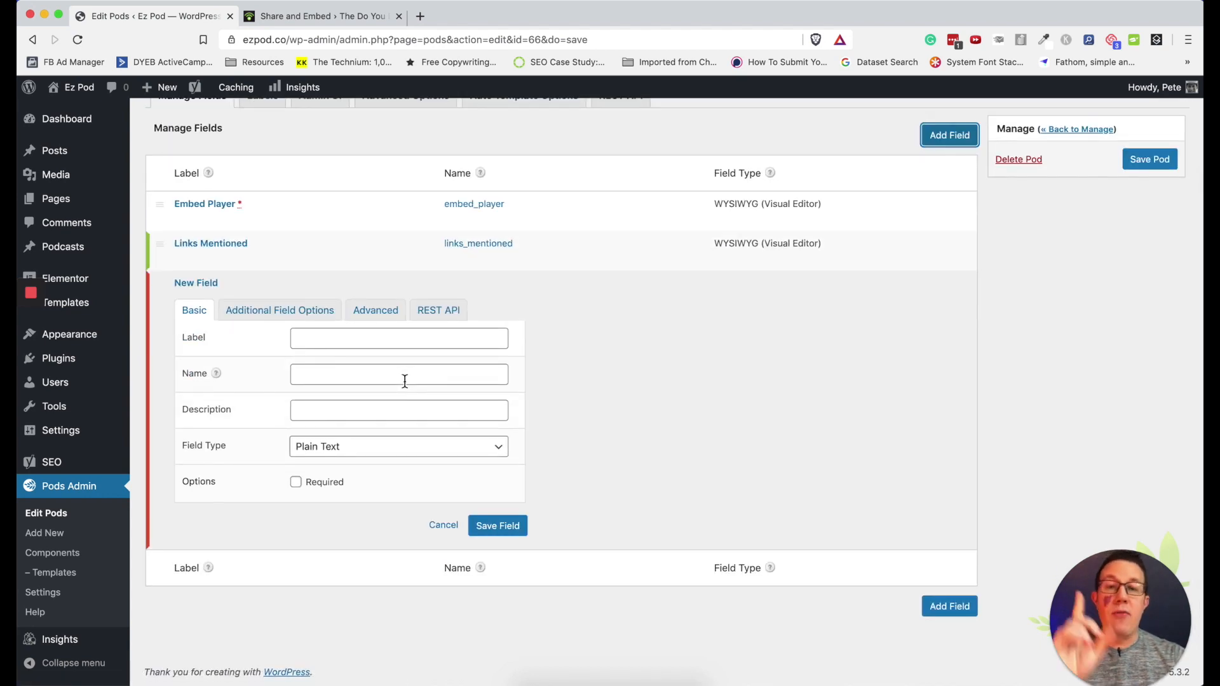
click(316, 335)
text(Guest Pinterest Link)
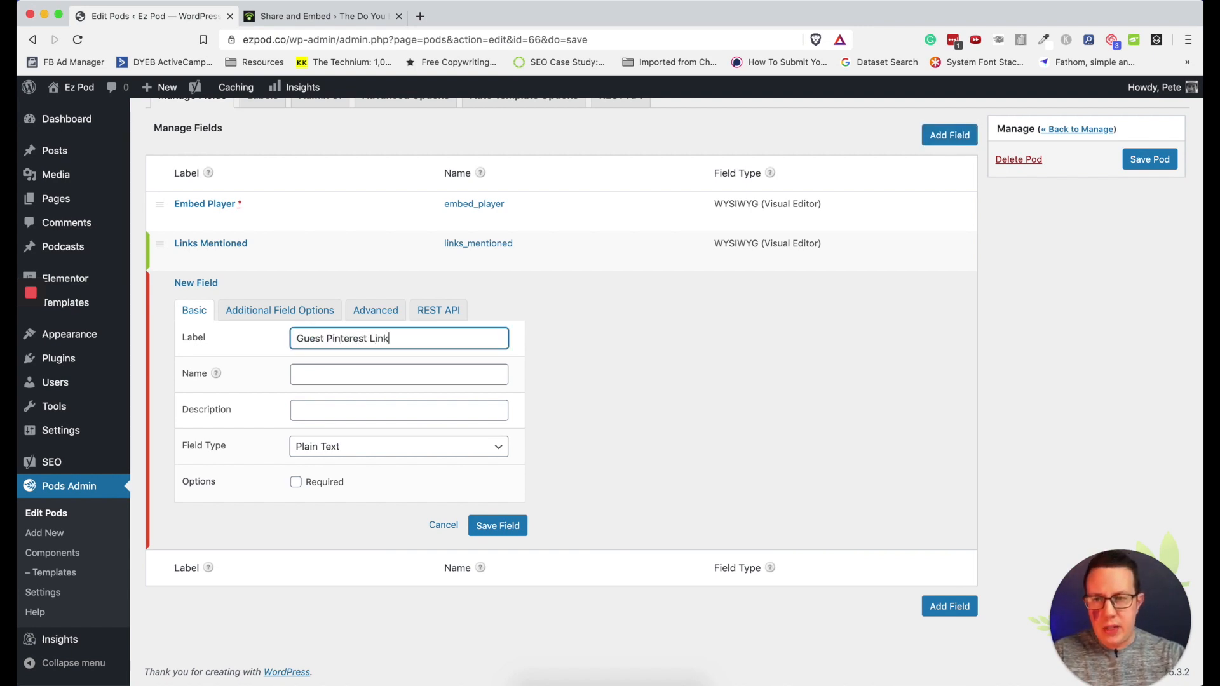
key(Tab)
click(400, 448)
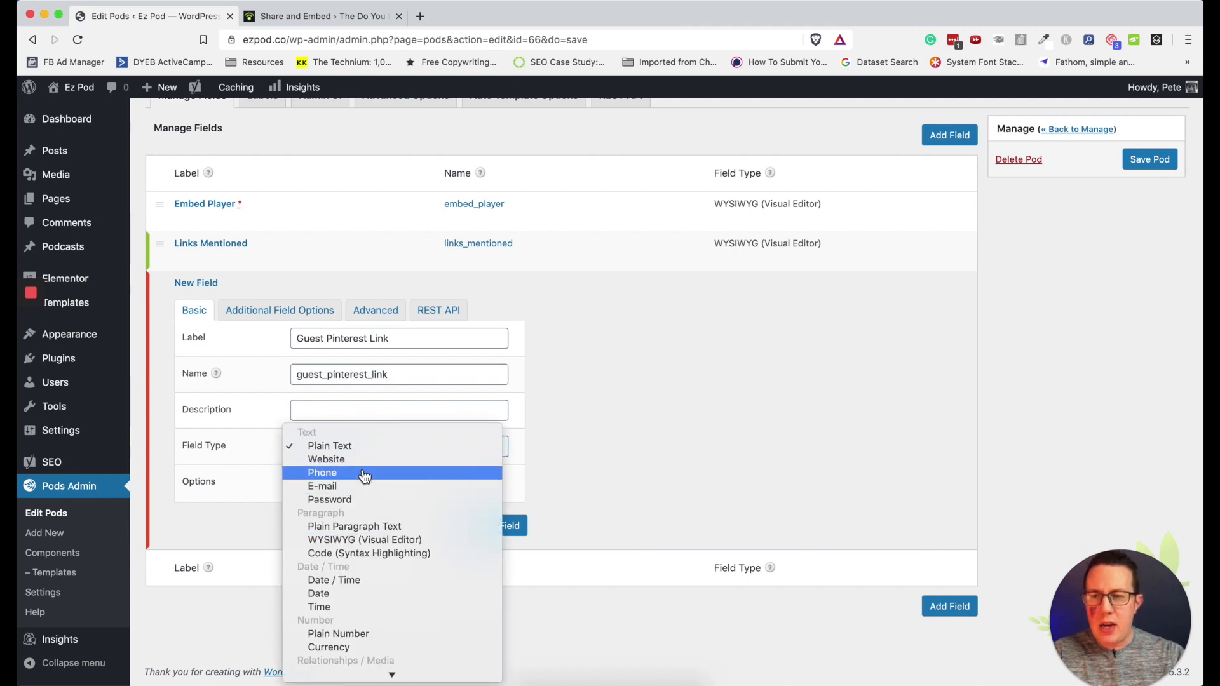
click(349, 459)
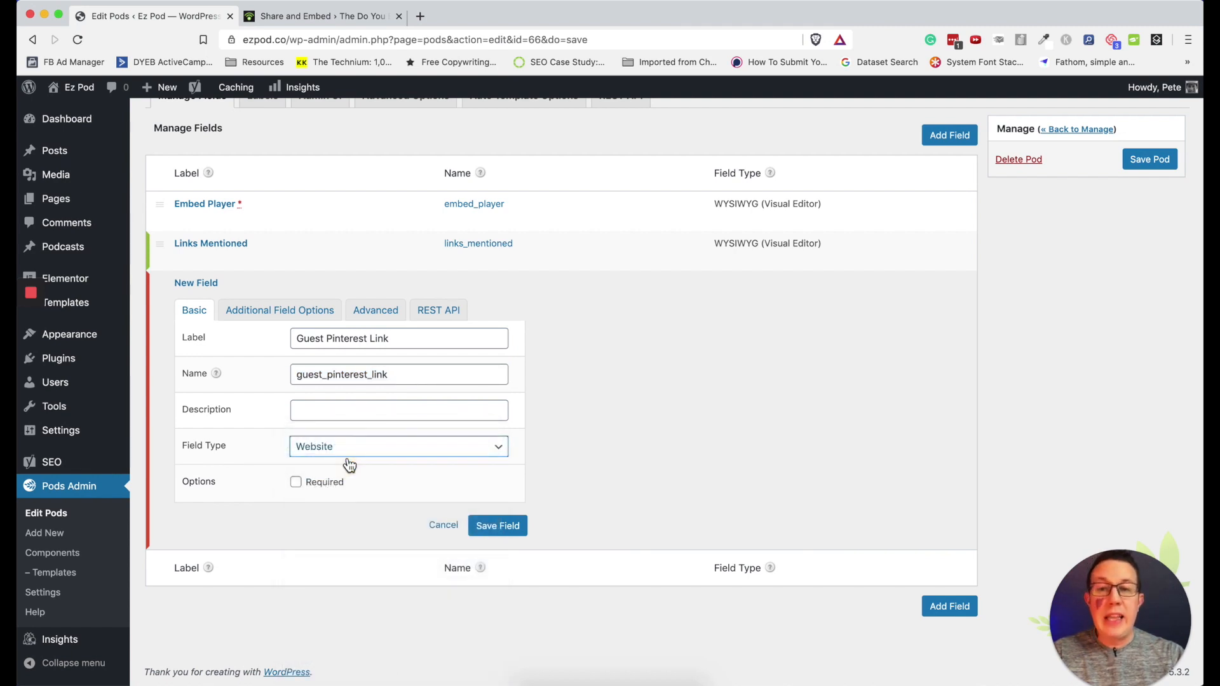
click(501, 527)
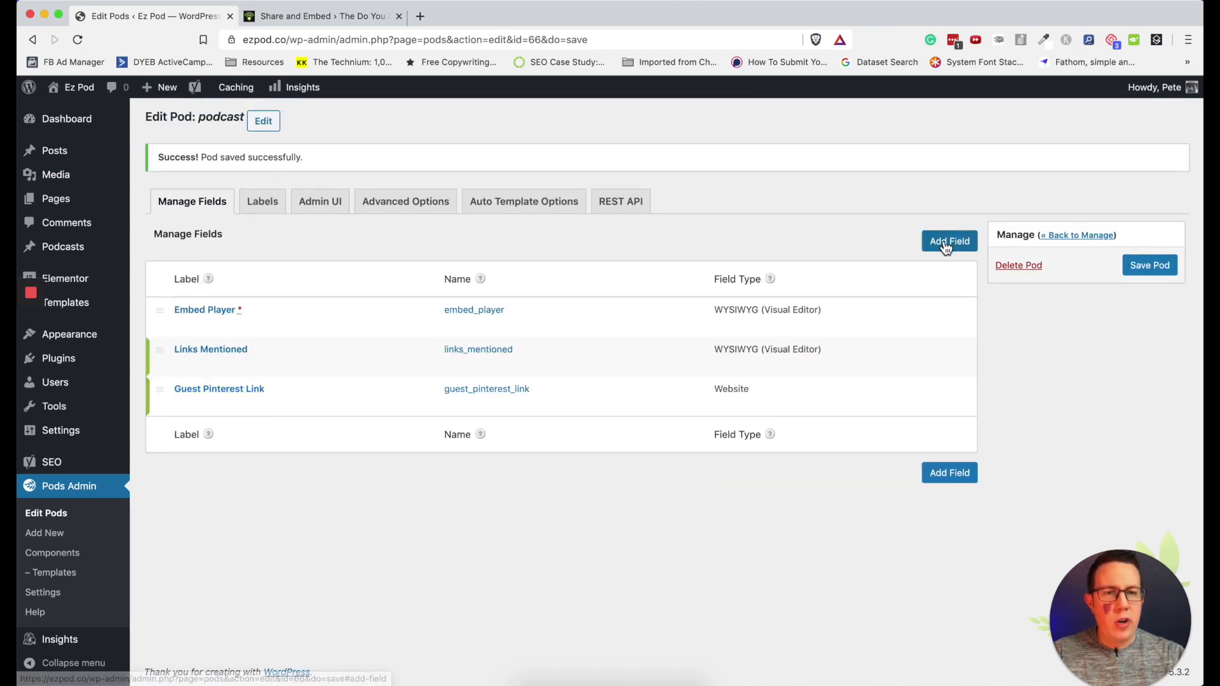
Add a field labelled Guest Website with the field type Website to the Podcasts pod and save the pod
click(946, 246)
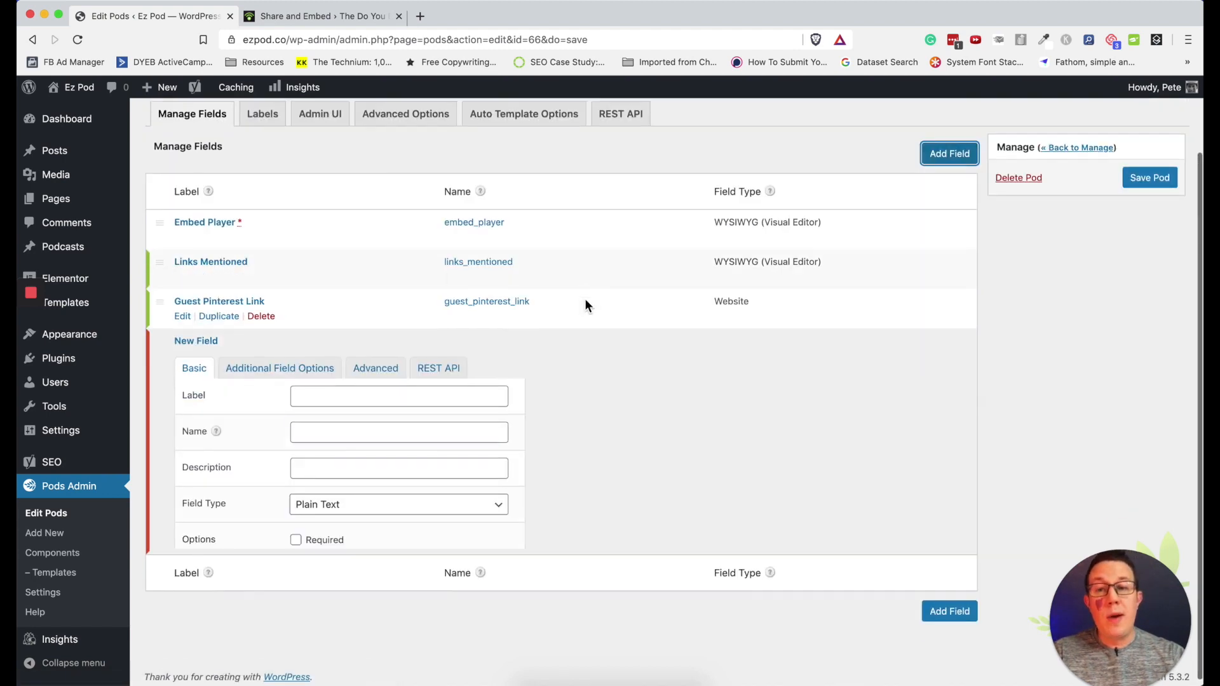
click(316, 337)
text(Guest Website)
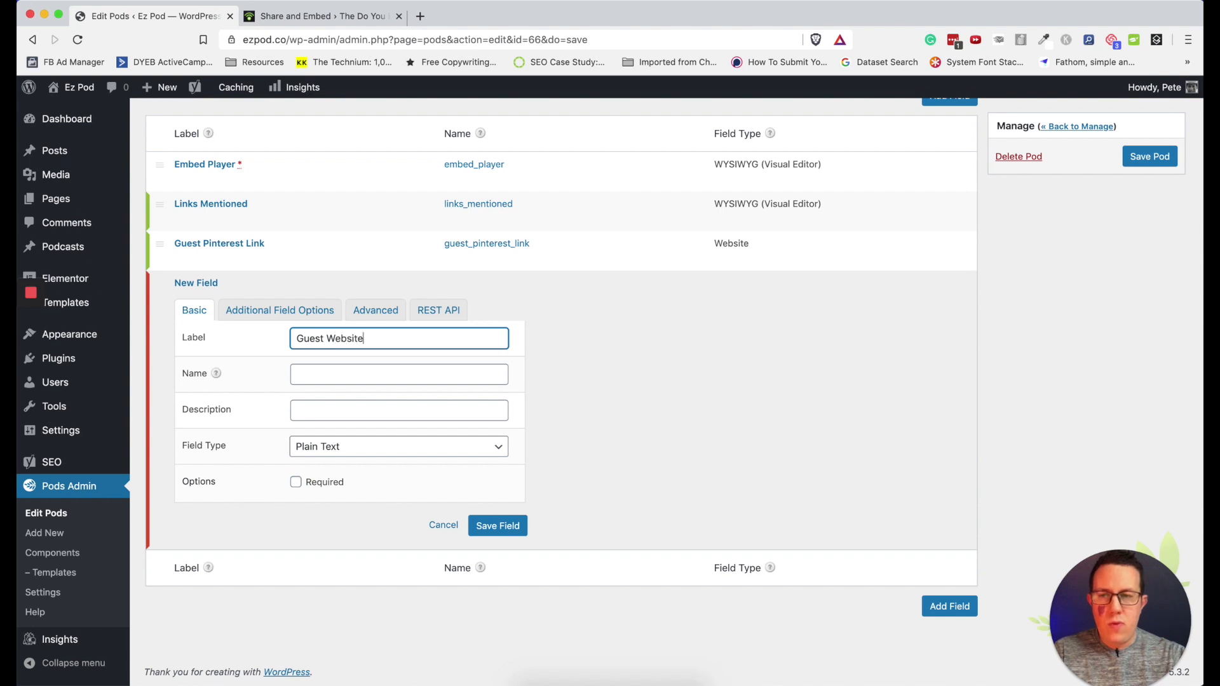
click(343, 374)
click(389, 446)
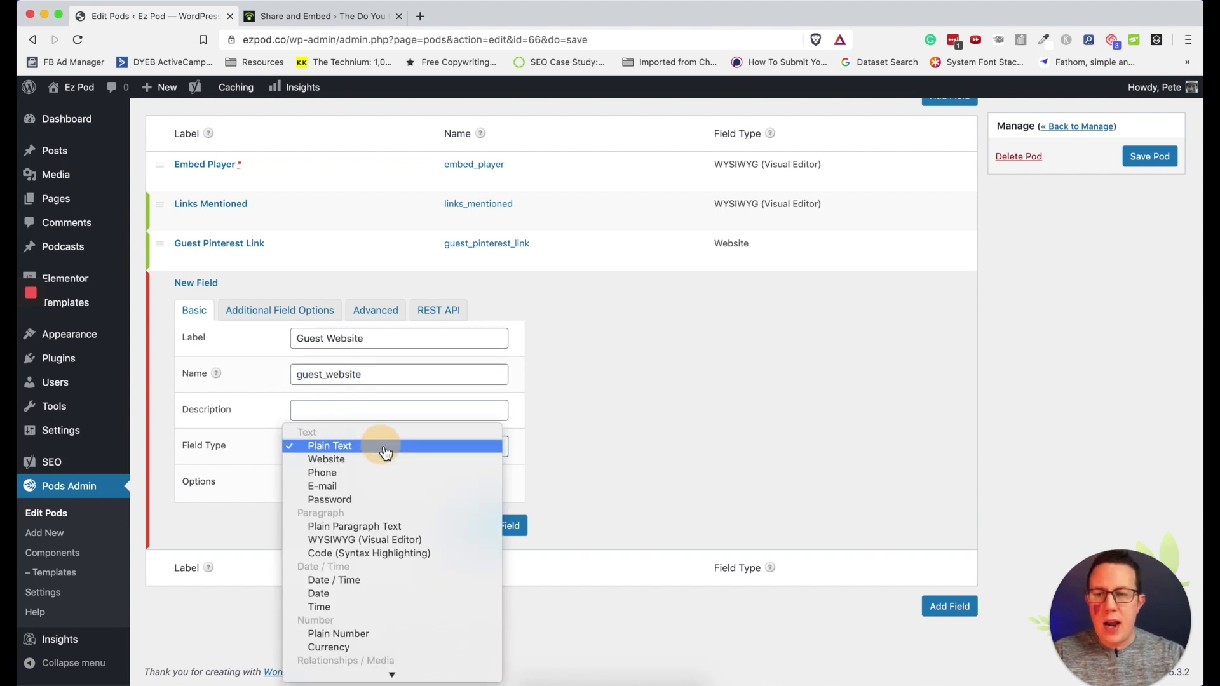
click(340, 466)
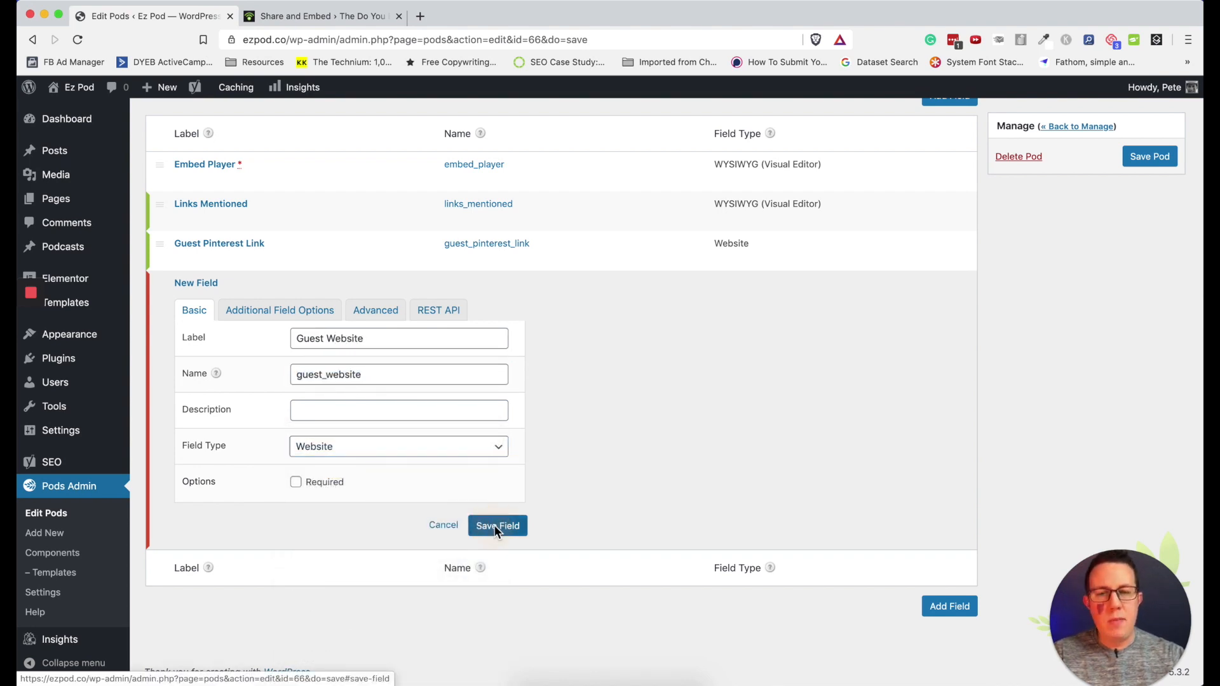
click(494, 525)
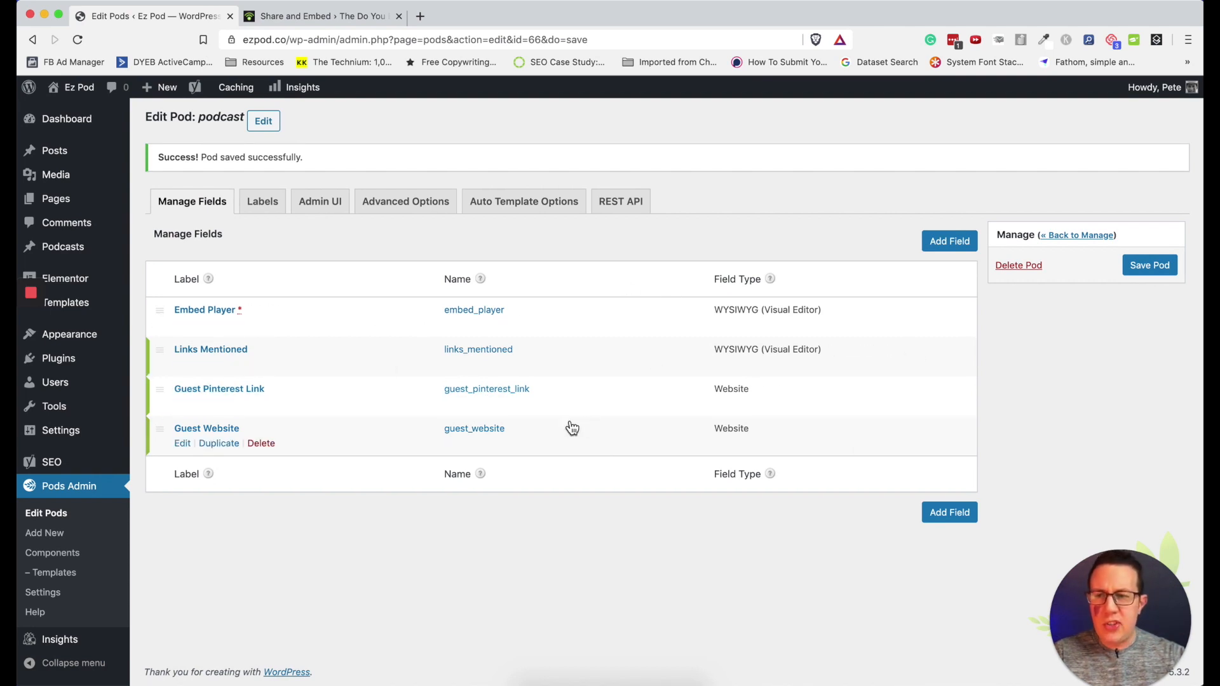
click(1149, 265)
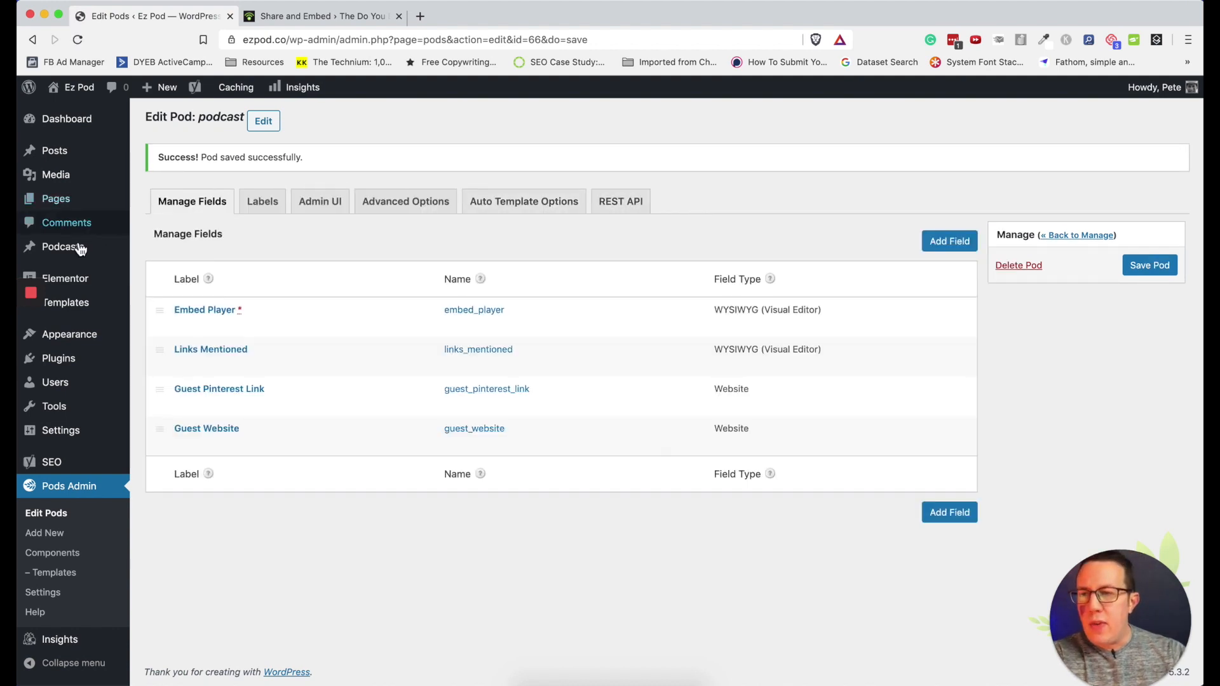
Create a new podcast entry titled "How to be a billionaire blogger - " followed by the guest's full name
mouse_move(75, 251)
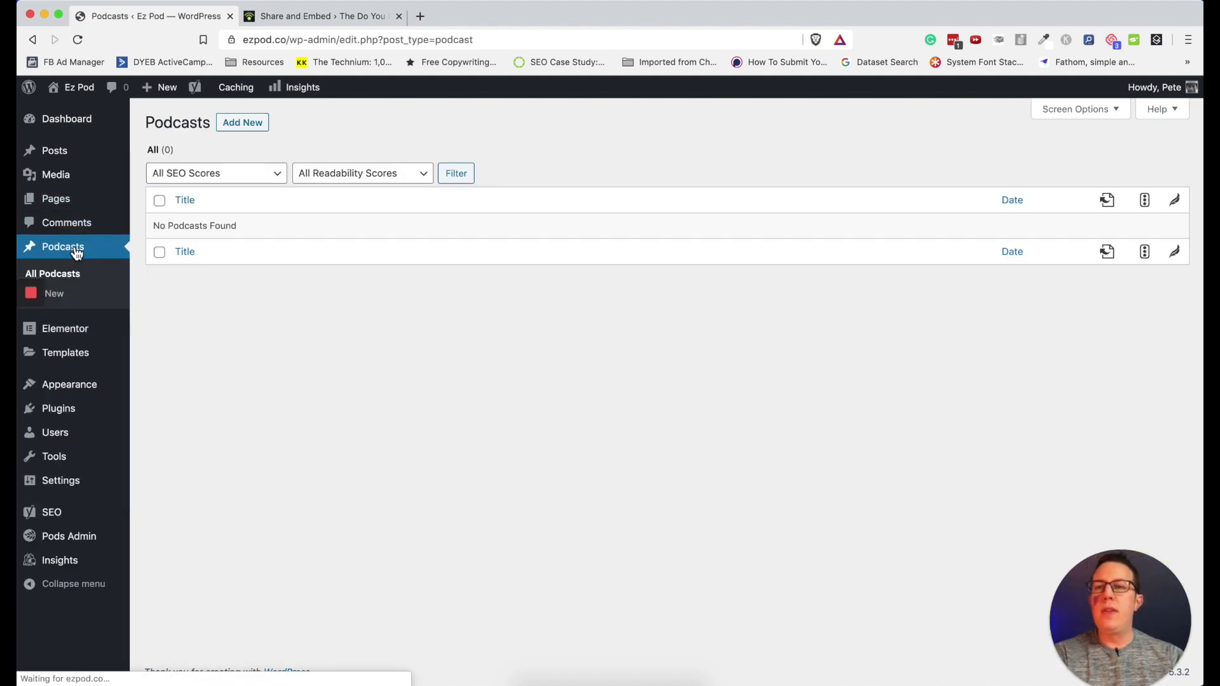
click(258, 125)
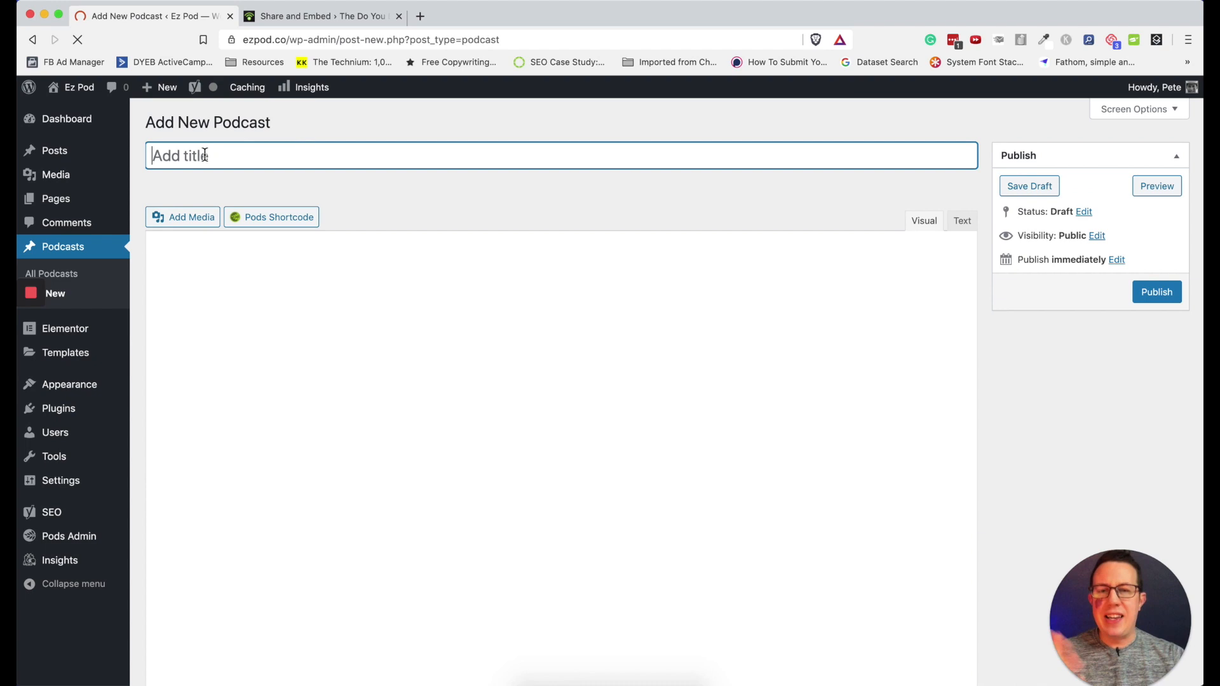
text(How)
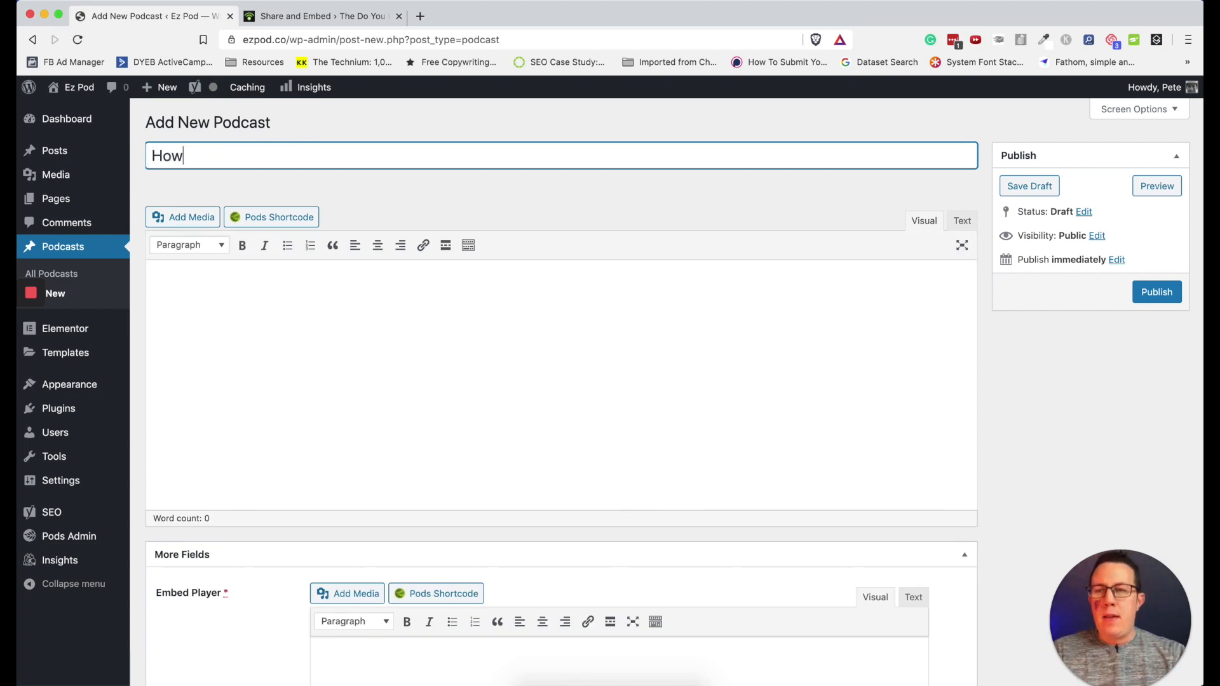
text( to be a billionair)
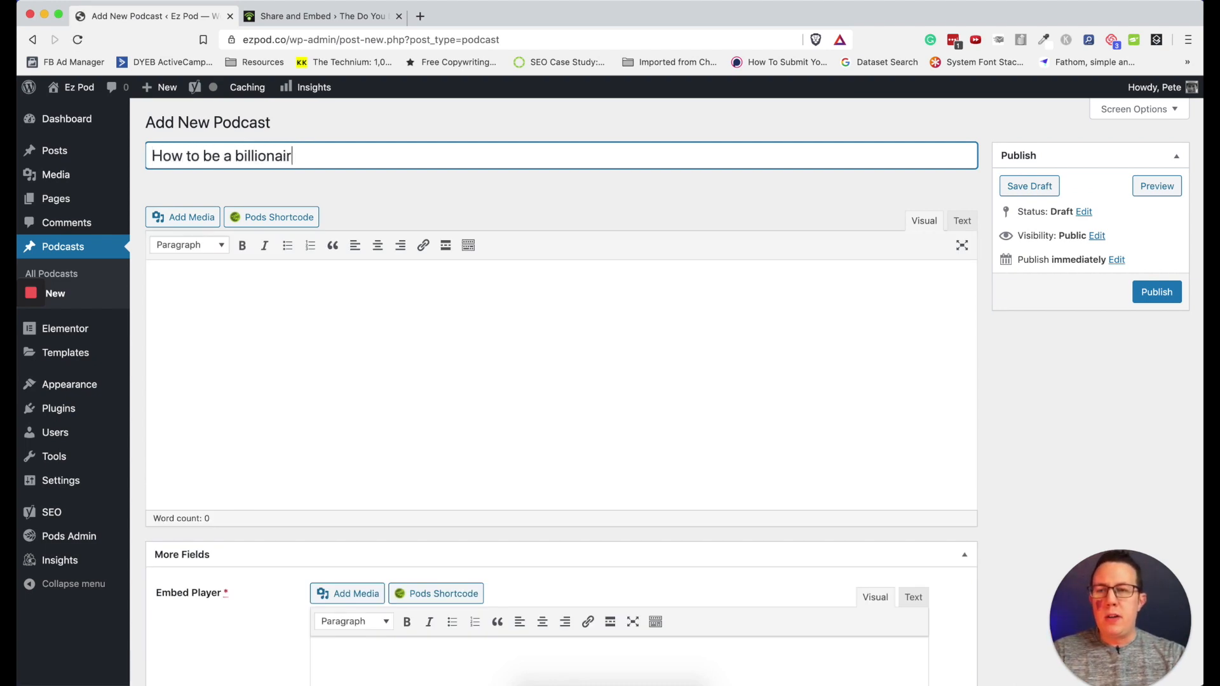
text(e blogger - Pete McPherson)
key(Tab)
text(Pete is the rockstar founder of DYEB, at)
text(https://doyouevenblog.com/)
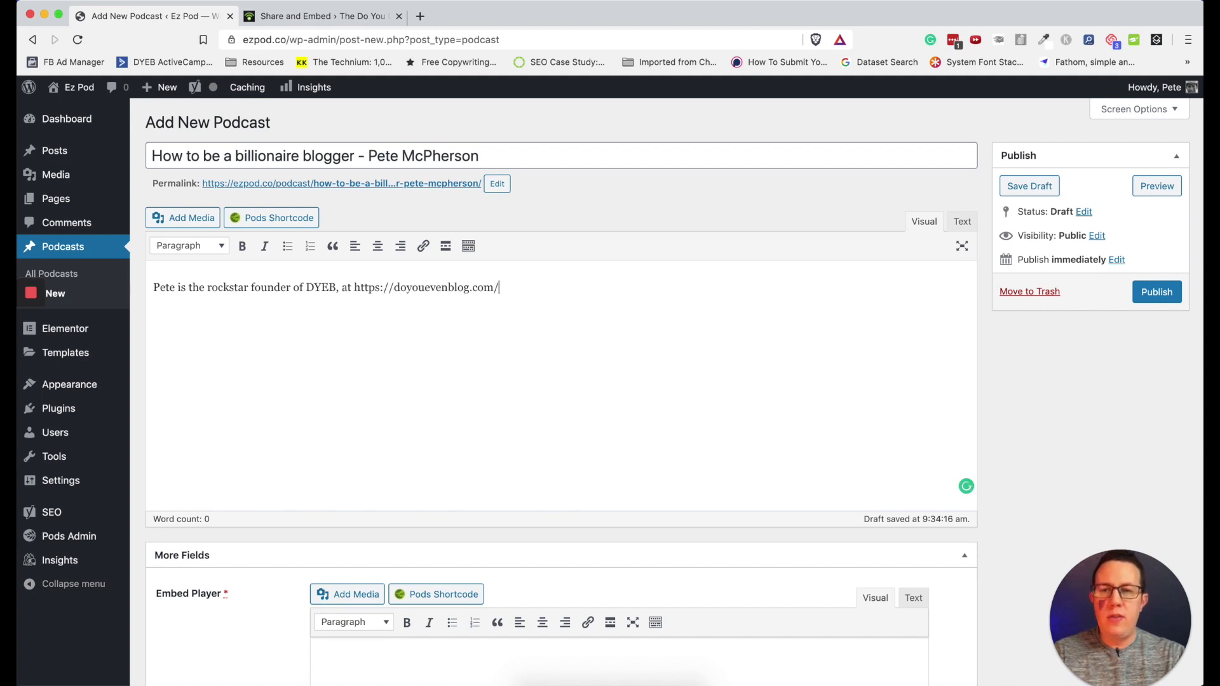
text(He's super hands)
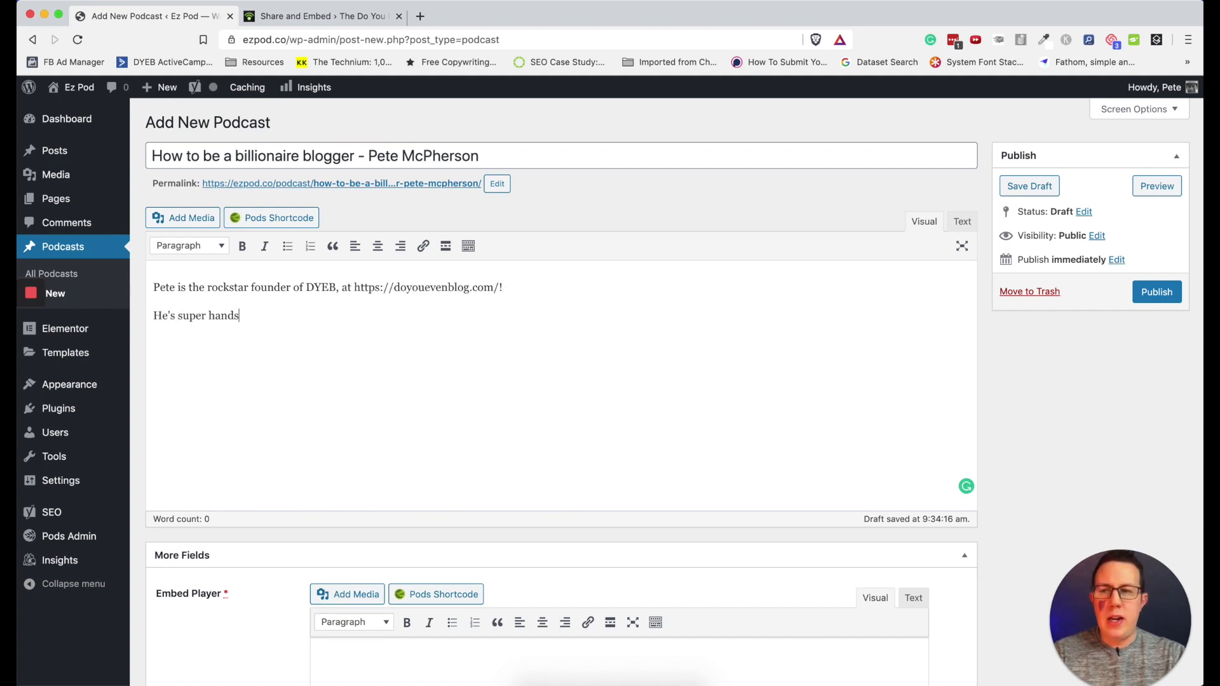
text(ome and tall, too.)
key(Return)
text(Not too bright though.)
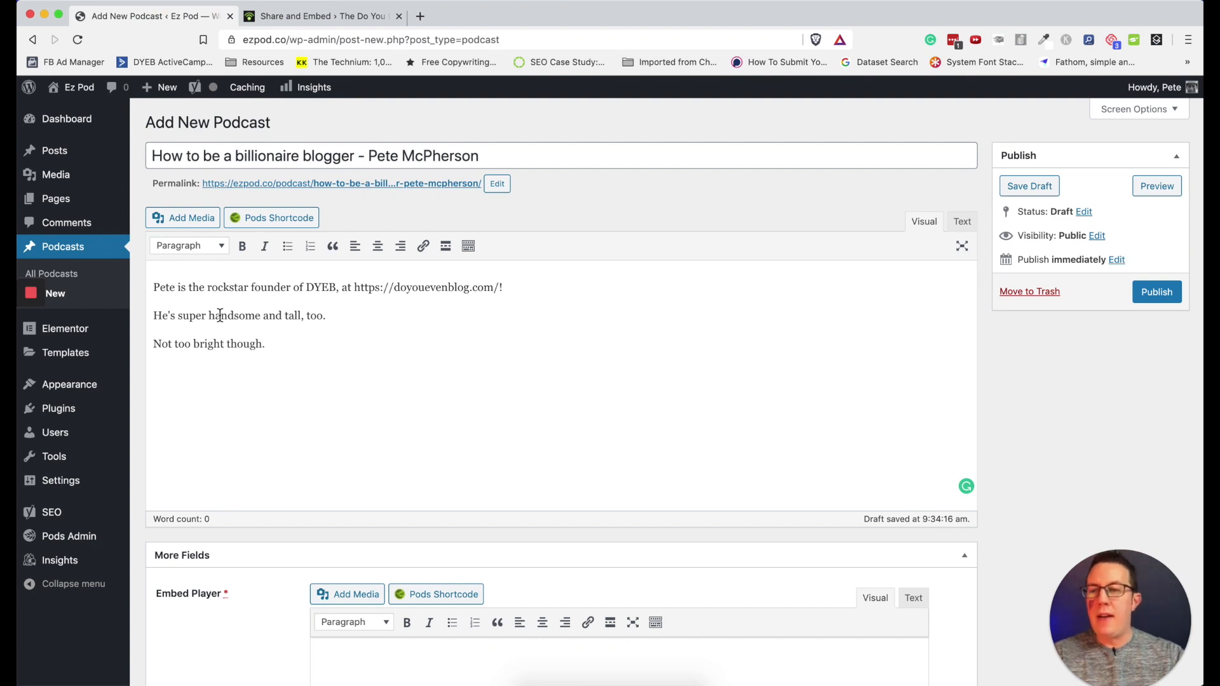
scroll(333, 380, down, 3)
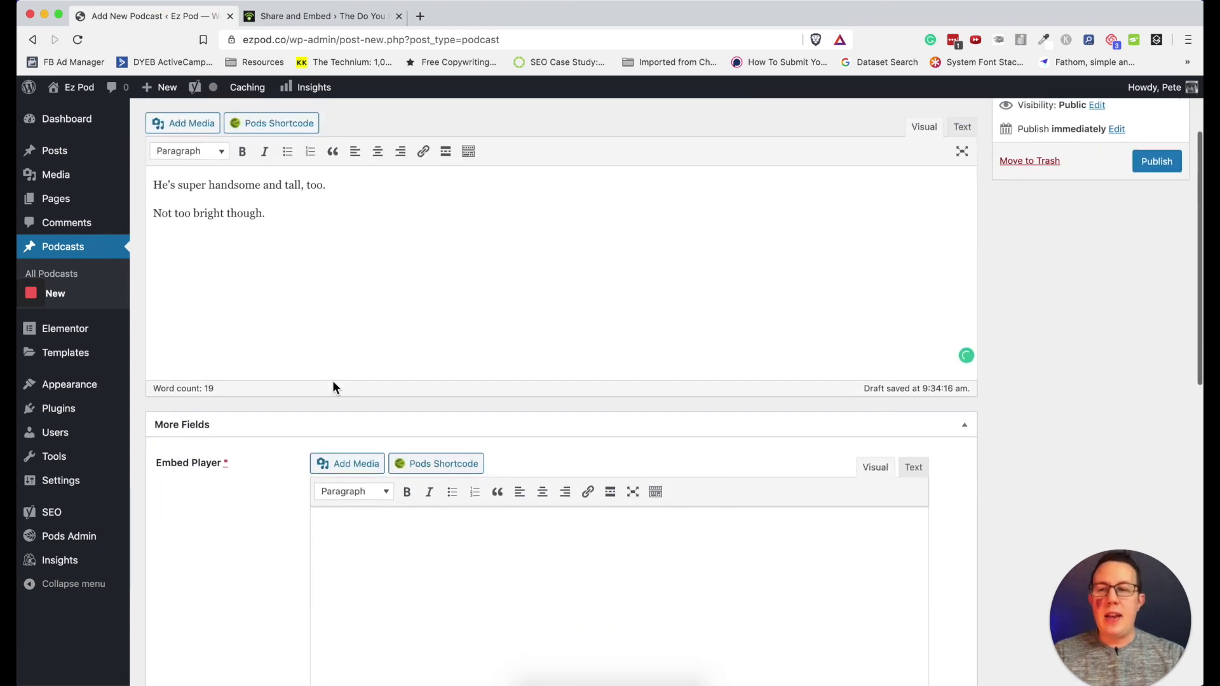
scroll(222, 314, down, 3)
scroll(223, 308, down, 5)
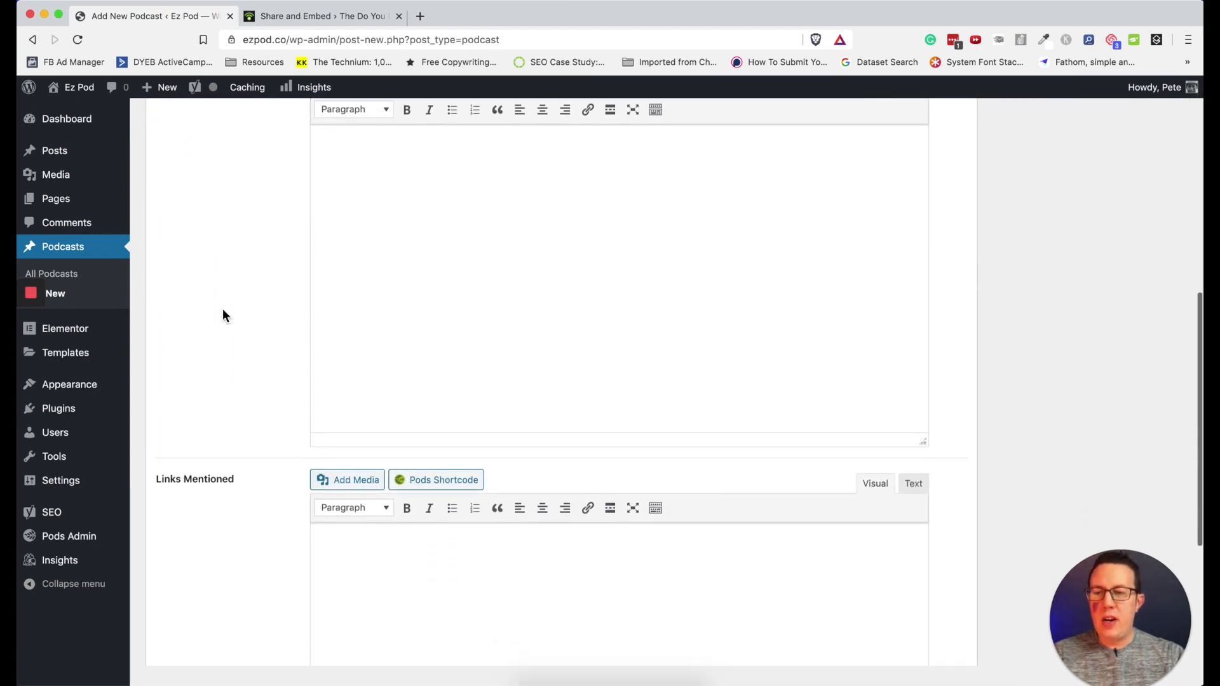
scroll(241, 325, down, 6)
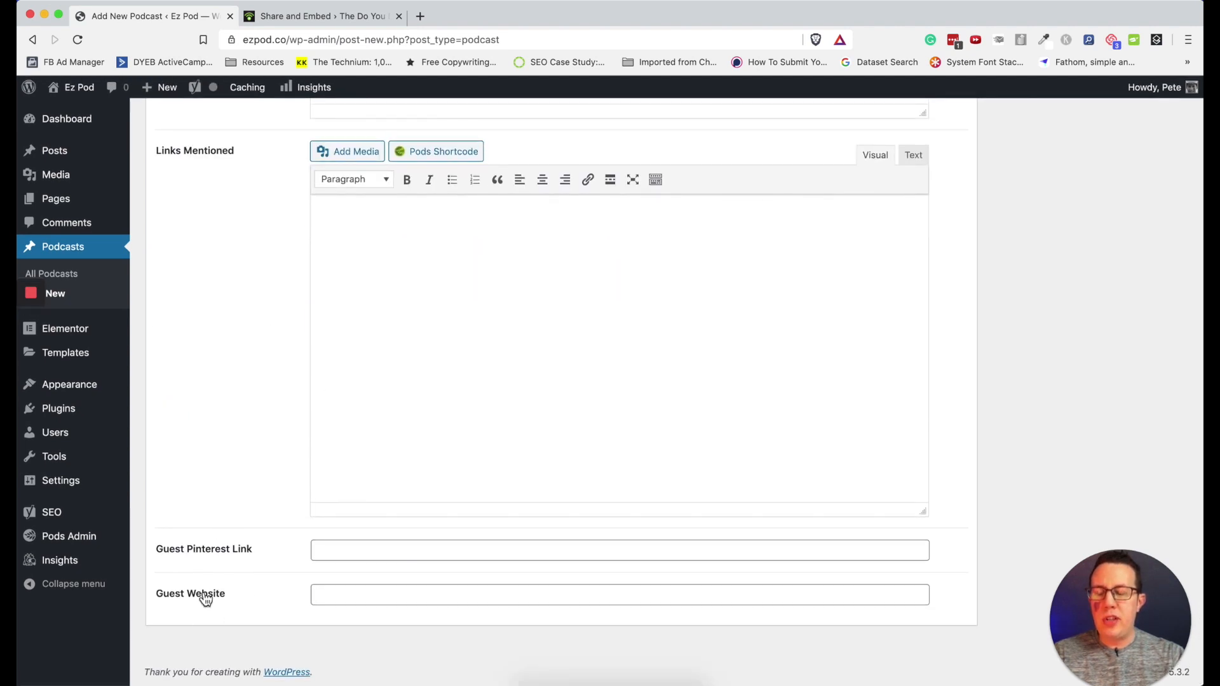
click(383, 603)
text(https://doyouevenblog.com/)
Enter pinterest.com/doyouevenblog as the address in a new browser tab, copy it and load the page
key(super+t)
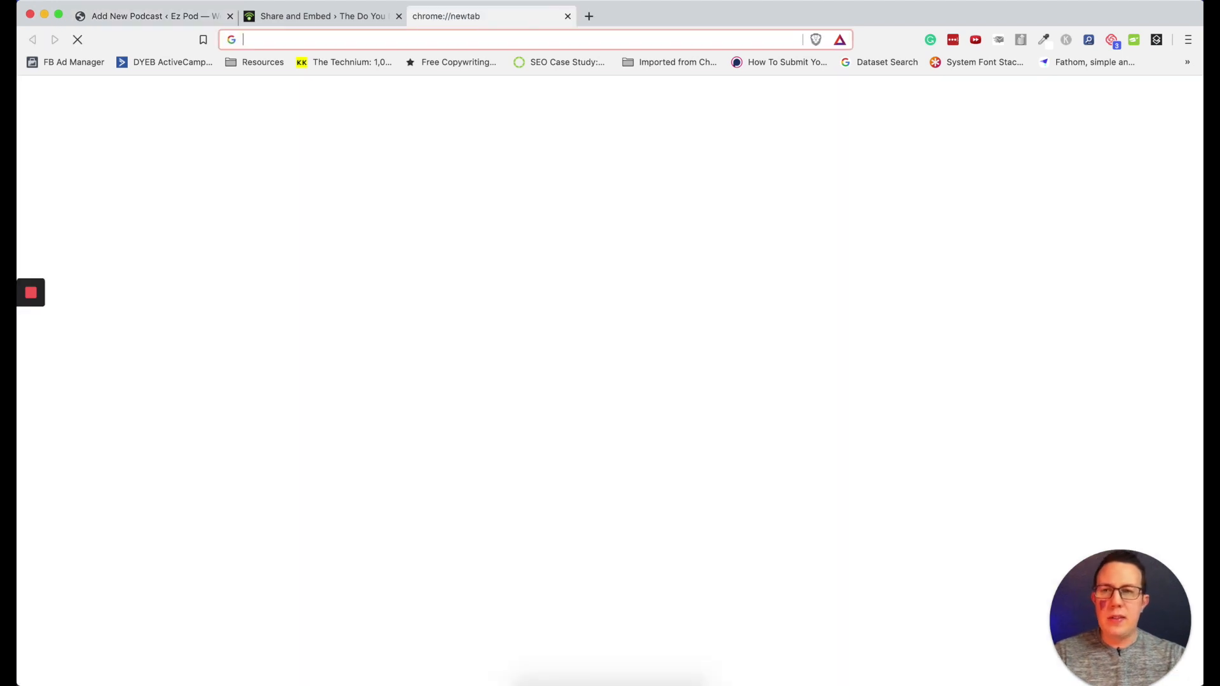
text(pinterest.com)
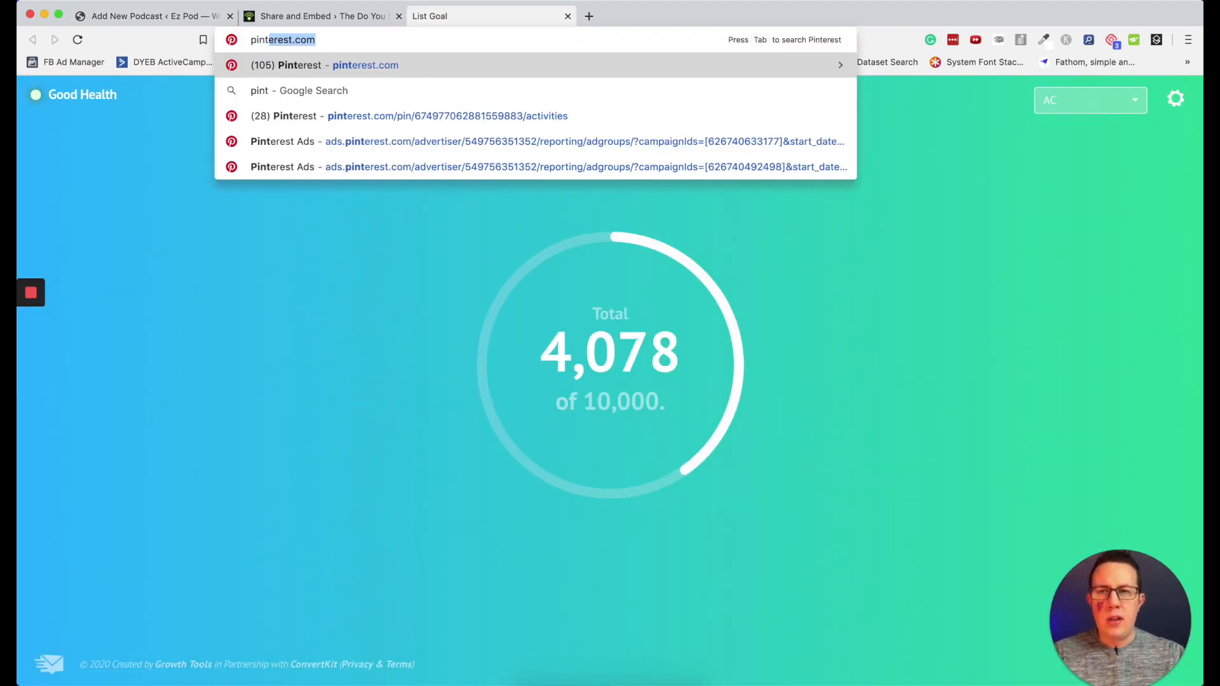
key(Right)
text(/doyouevenblog)
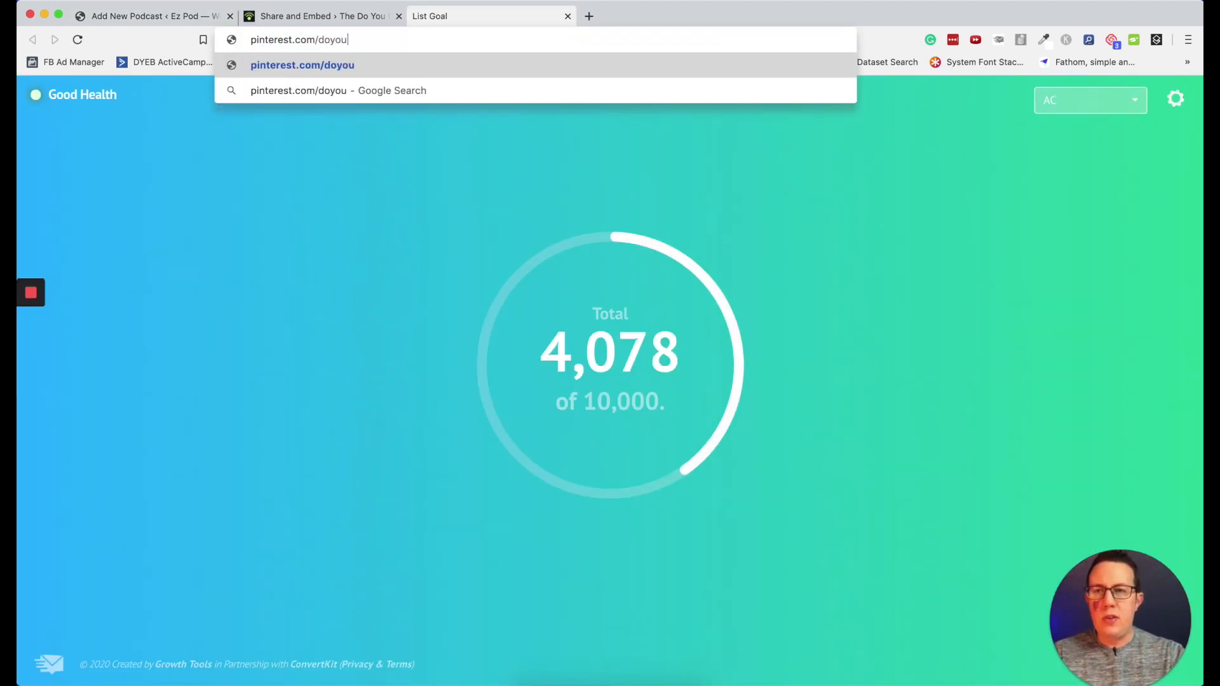
key(super+a)
key(super+c)
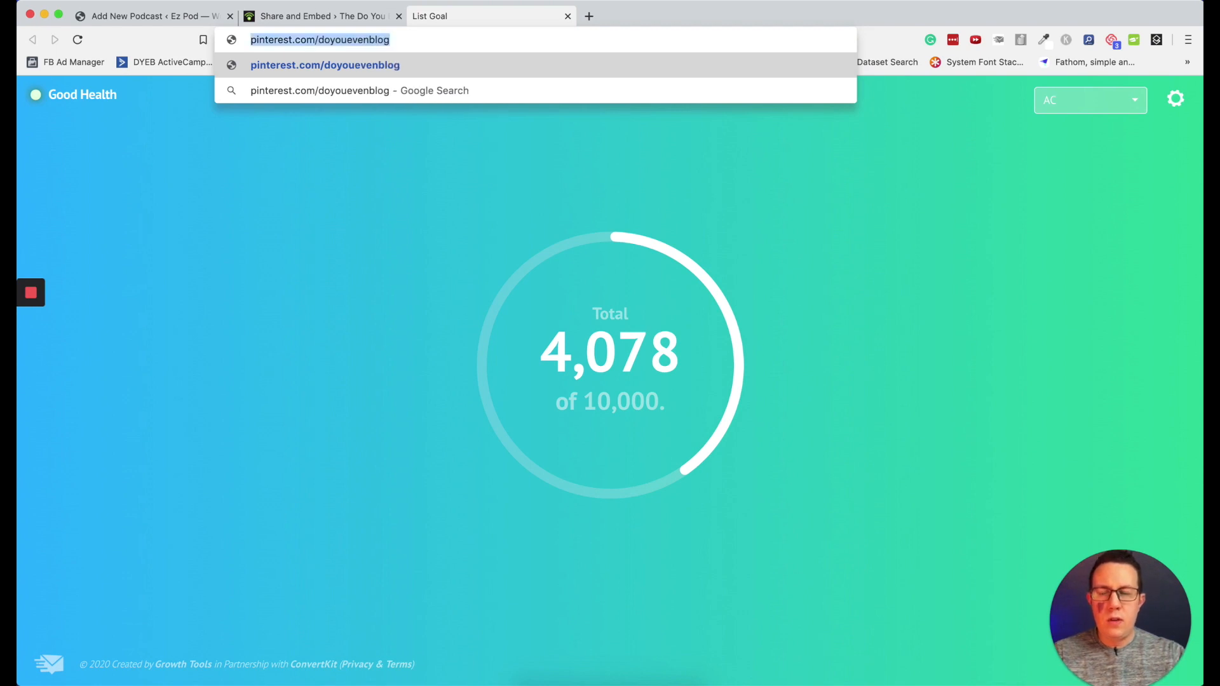
key(Return)
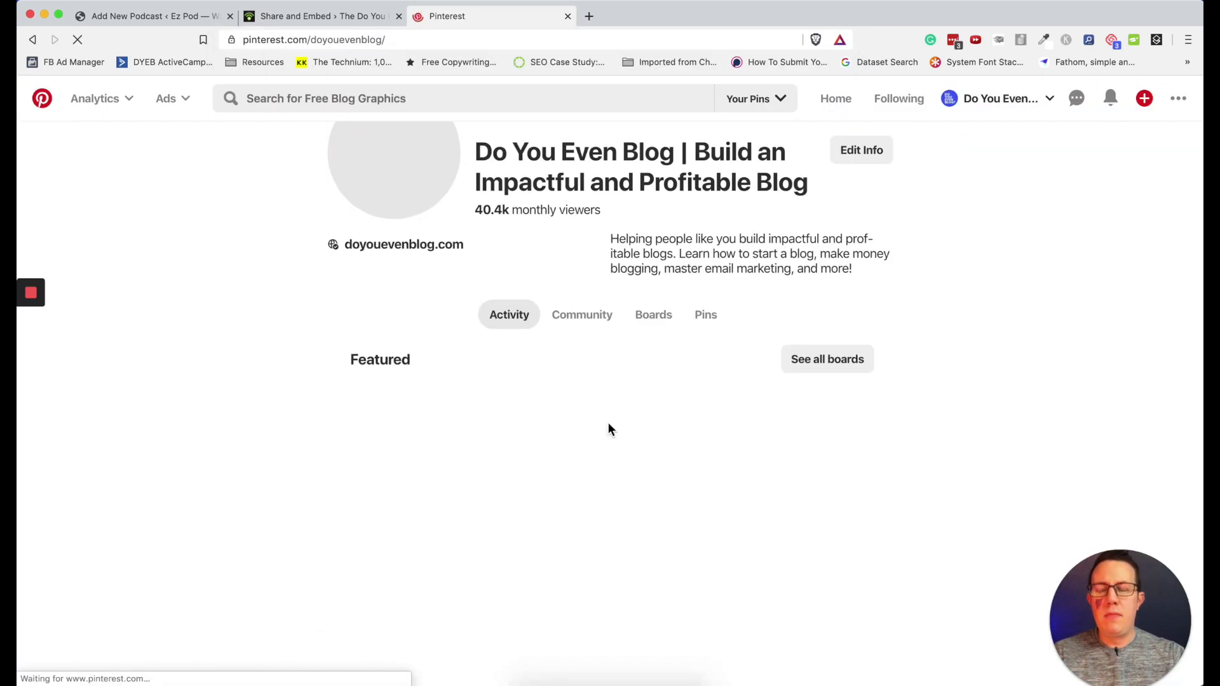
Return to the new podcast in WordPress and paste the copied Pinterest address into the Guest Pinterest Link field
key(super+1)
click(326, 551)
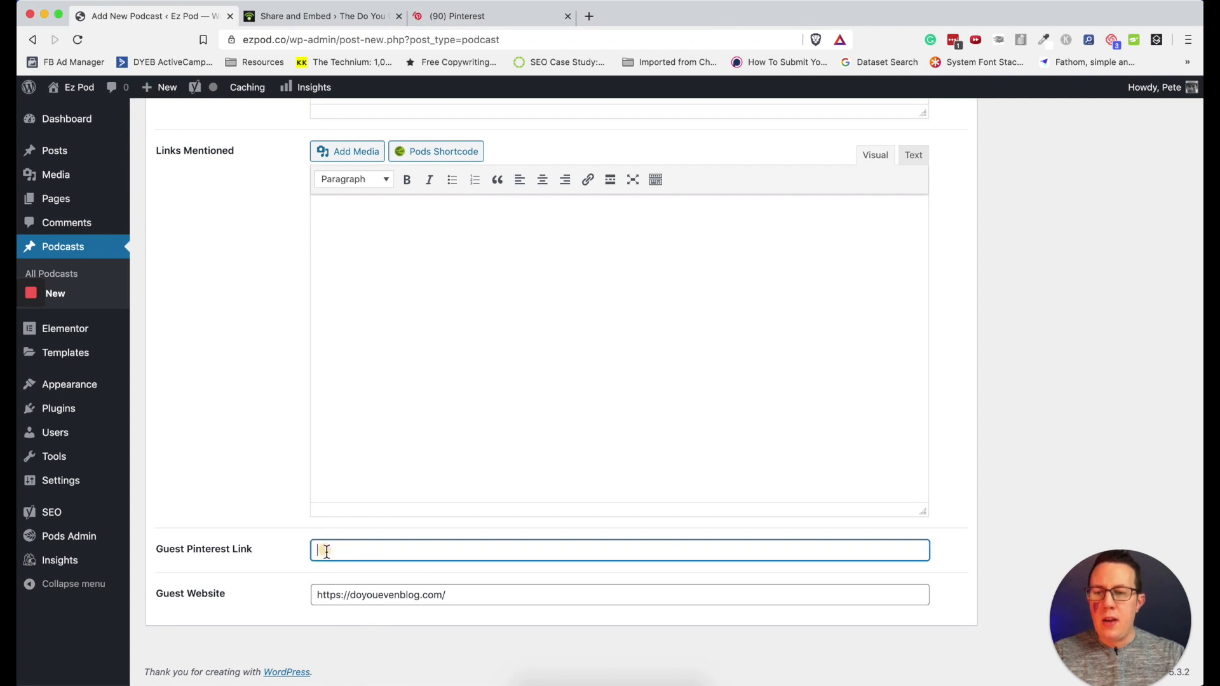
key(super+v)
Fill the Links Mentioned field with a bulleted list of four items, each reading asdf
scroll(434, 355, up, 3)
click(452, 347)
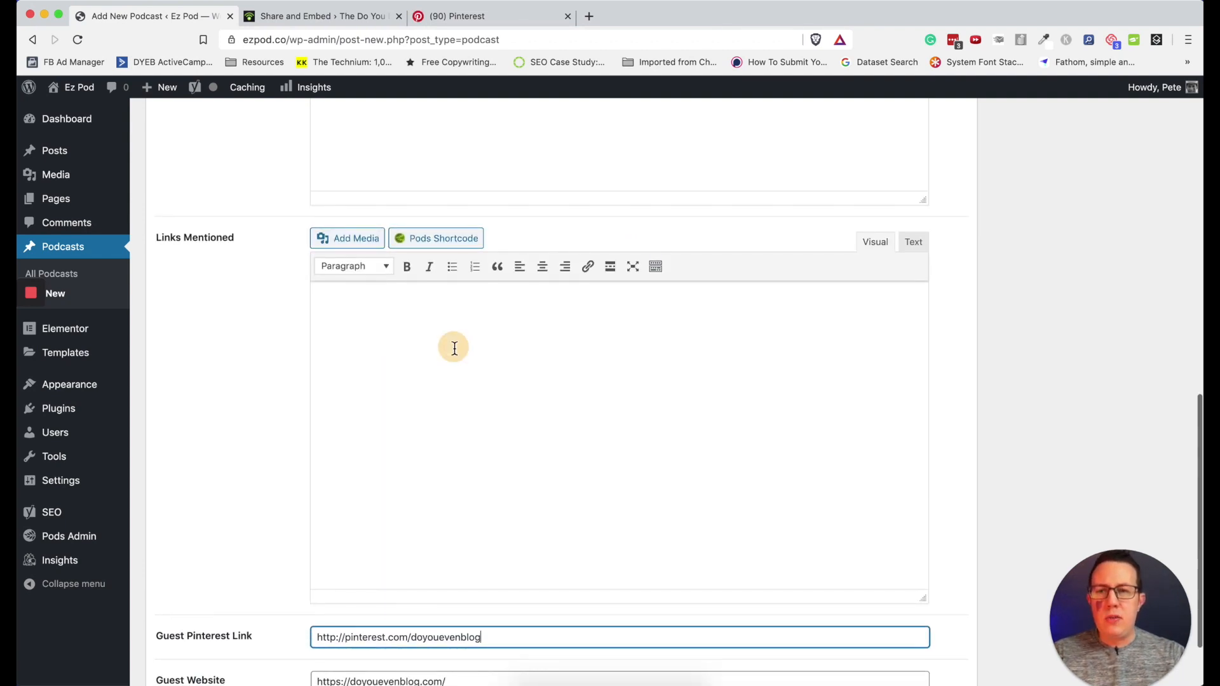
click(453, 268)
text(asdf)
key(Return)
text(asdf)
key(Return)
text(asdf)
key(Return)
text(asdf)
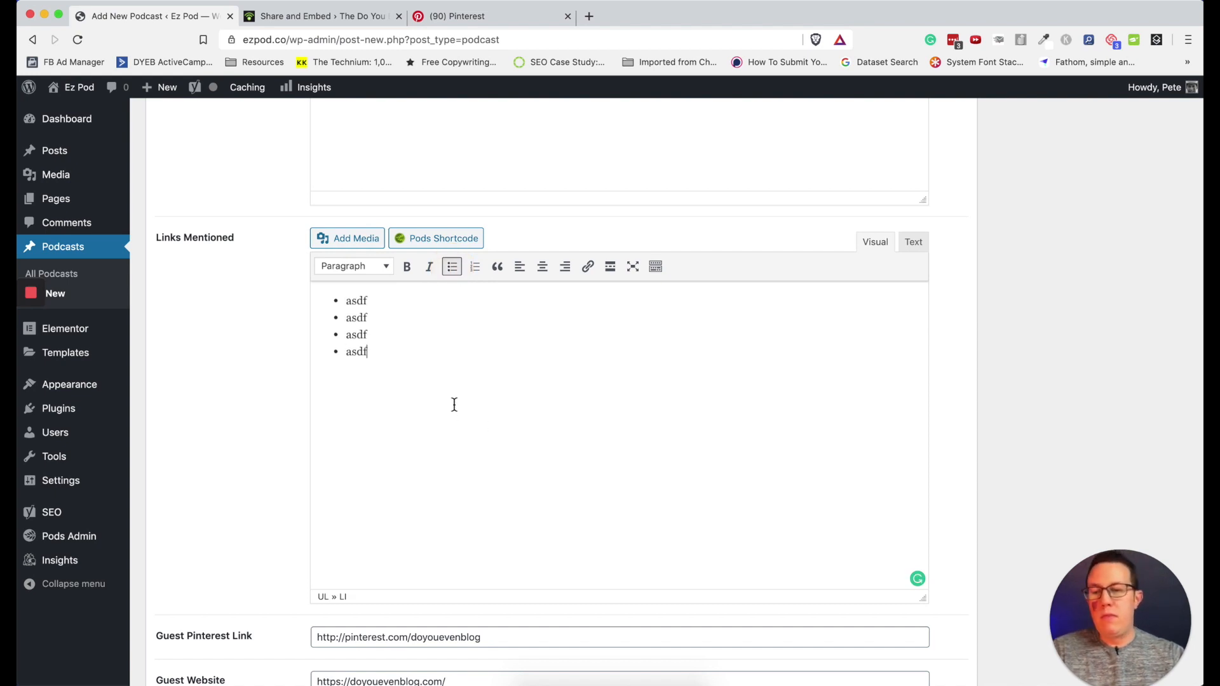
Link the first asdf item in the Links Mentioned list to google.com
double_click(358, 308)
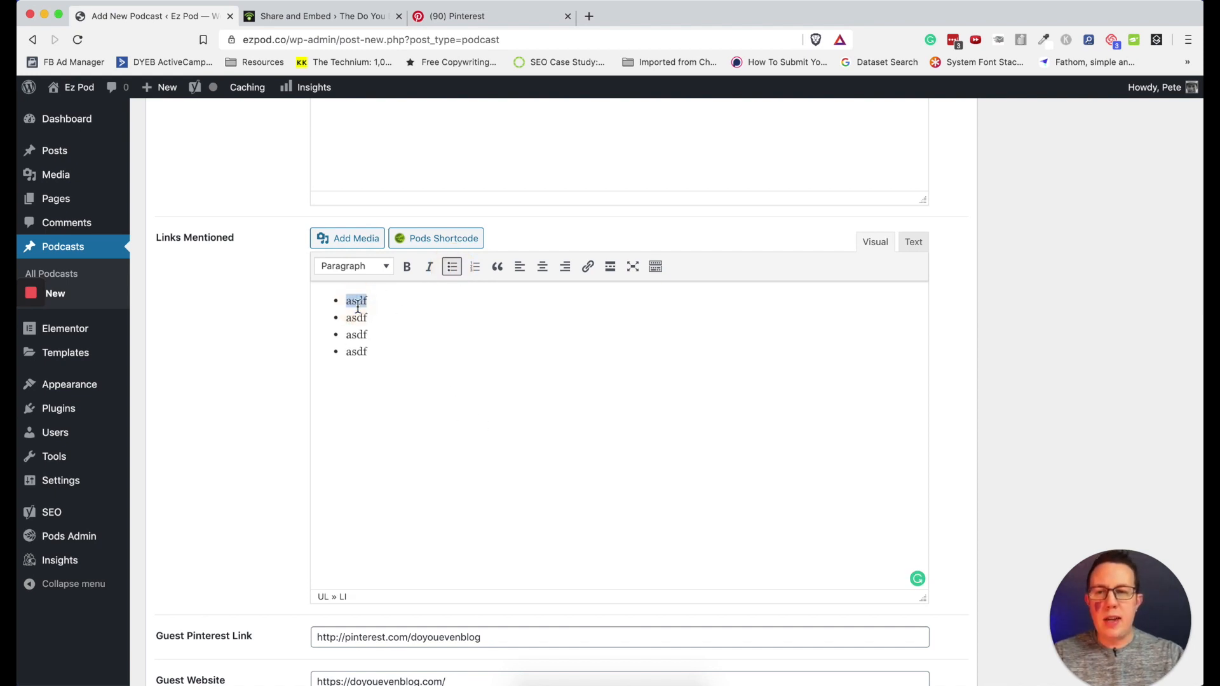
key(super+k)
text(google.com)
key(Return)
click(380, 441)
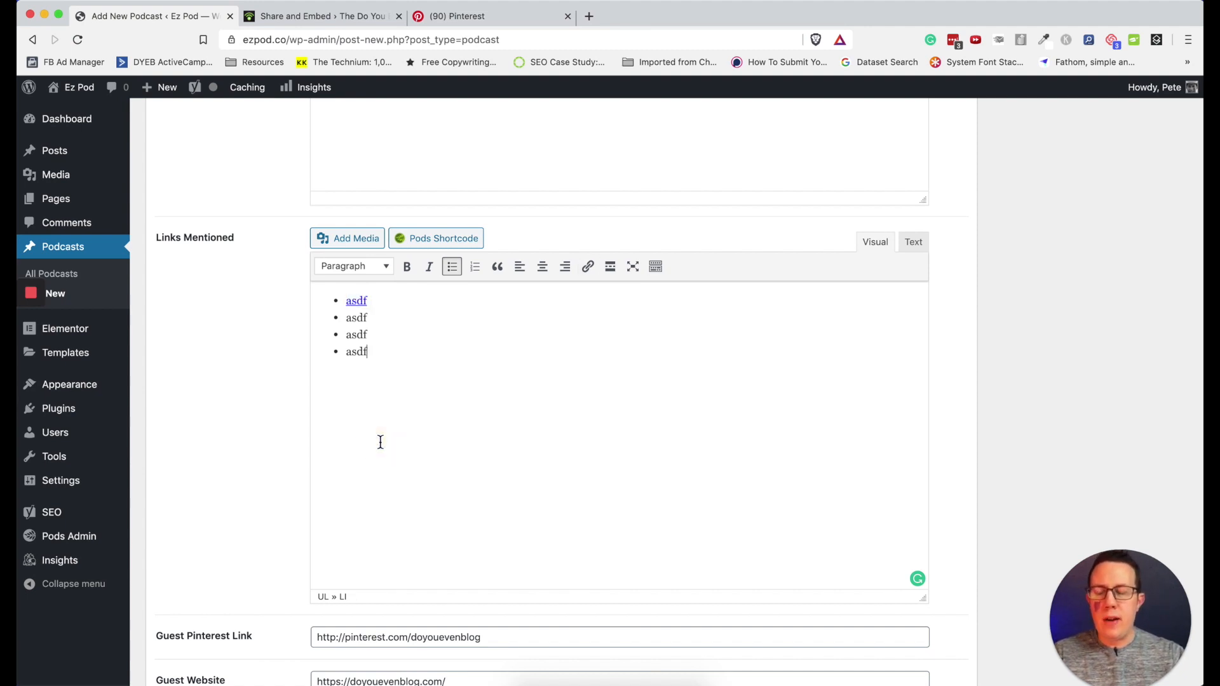
Paste the Podbean episode's iframe widget code into the Embed Player field in its plain text editing mode
scroll(381, 442, up, 7)
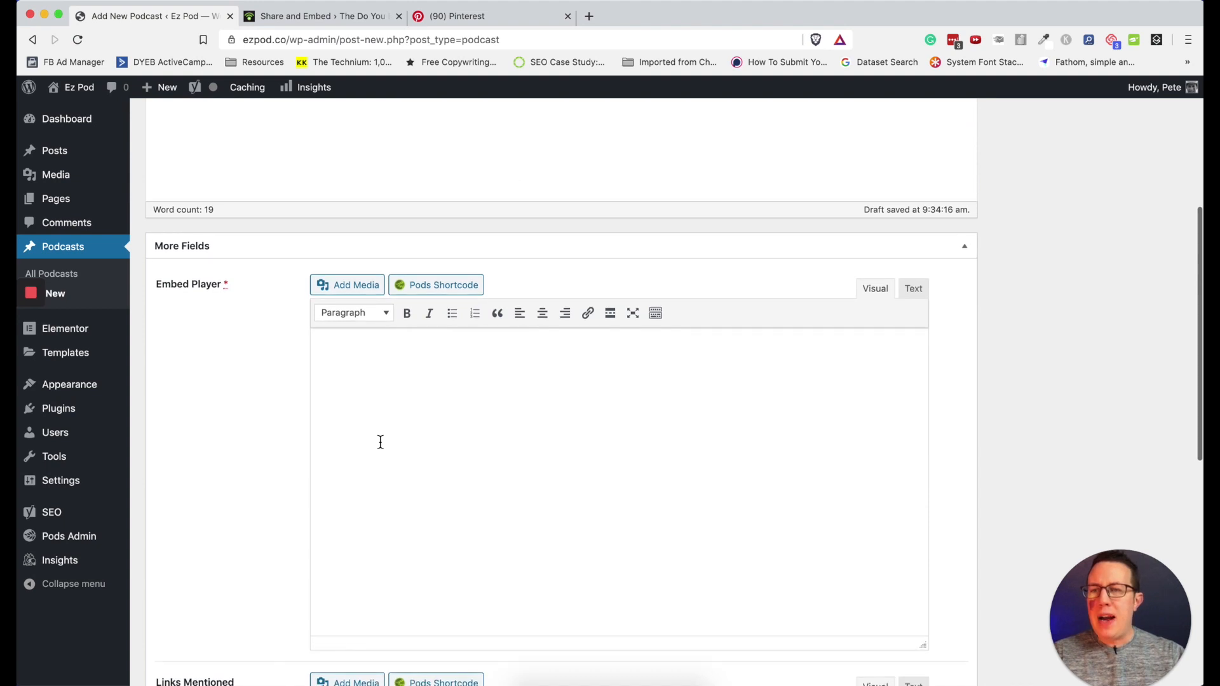
scroll(381, 442, down, 1)
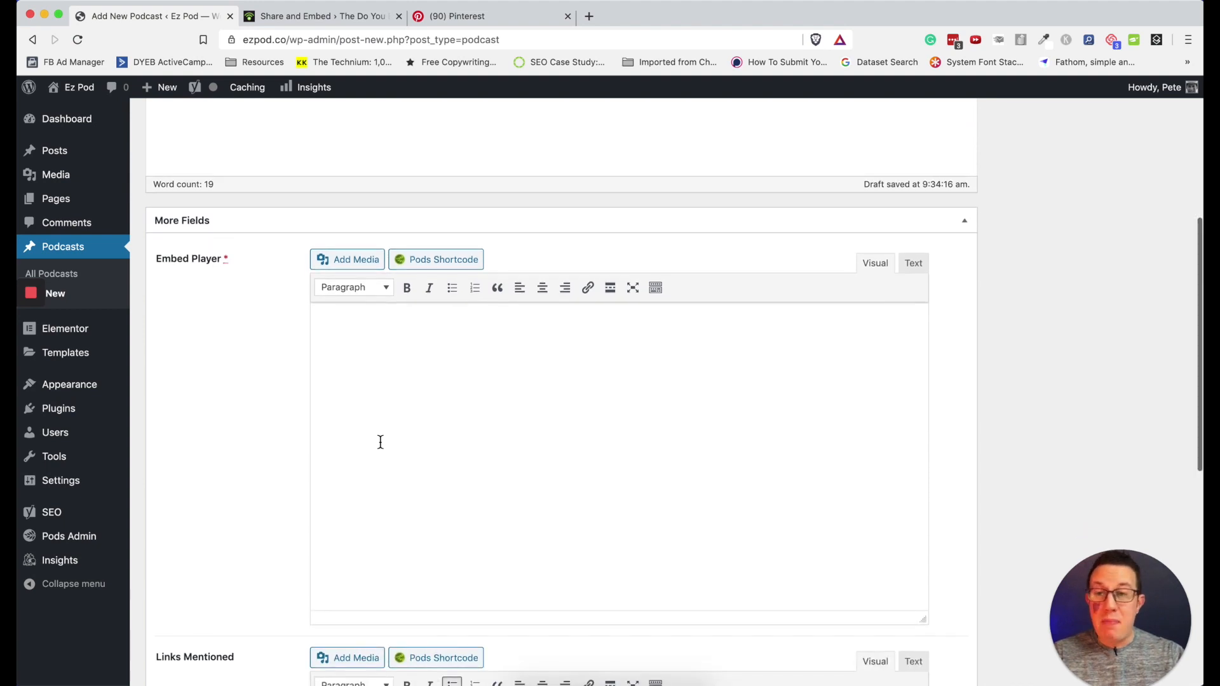
click(915, 266)
key(ctrl+Tab)
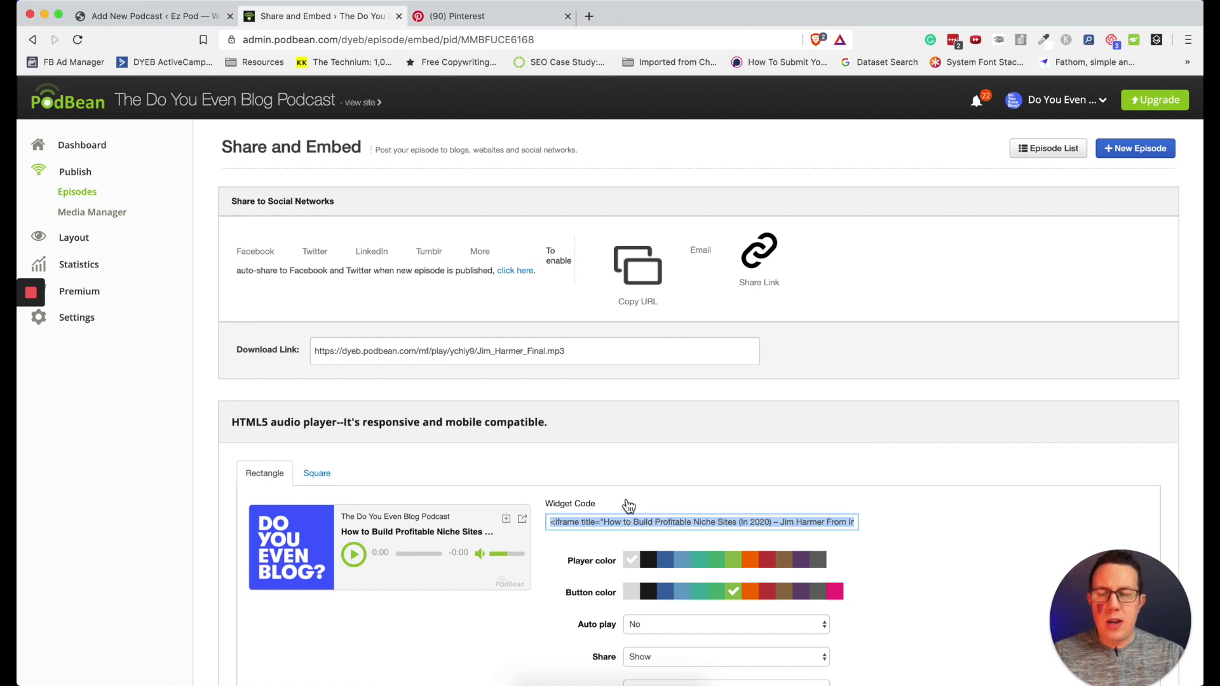
key(ctrl+shift+Tab)
click(604, 335)
text(<iframe title="How to Build Profitable Niche Sites (In 2020) – Jim Harmer From Income School" height="122" width="100%" style="border: none;" scrolling="no" data-name="pb-iframe-player" src="https://www.podbean.com/media/player/mmbfu-ce6168?from=yiiadmin&download=1&version=1&skin=1&btn-skin=107&auto=0&share=1&fonts=Helvetica&download=1&rtl=0&pbad=1"></iframe>)
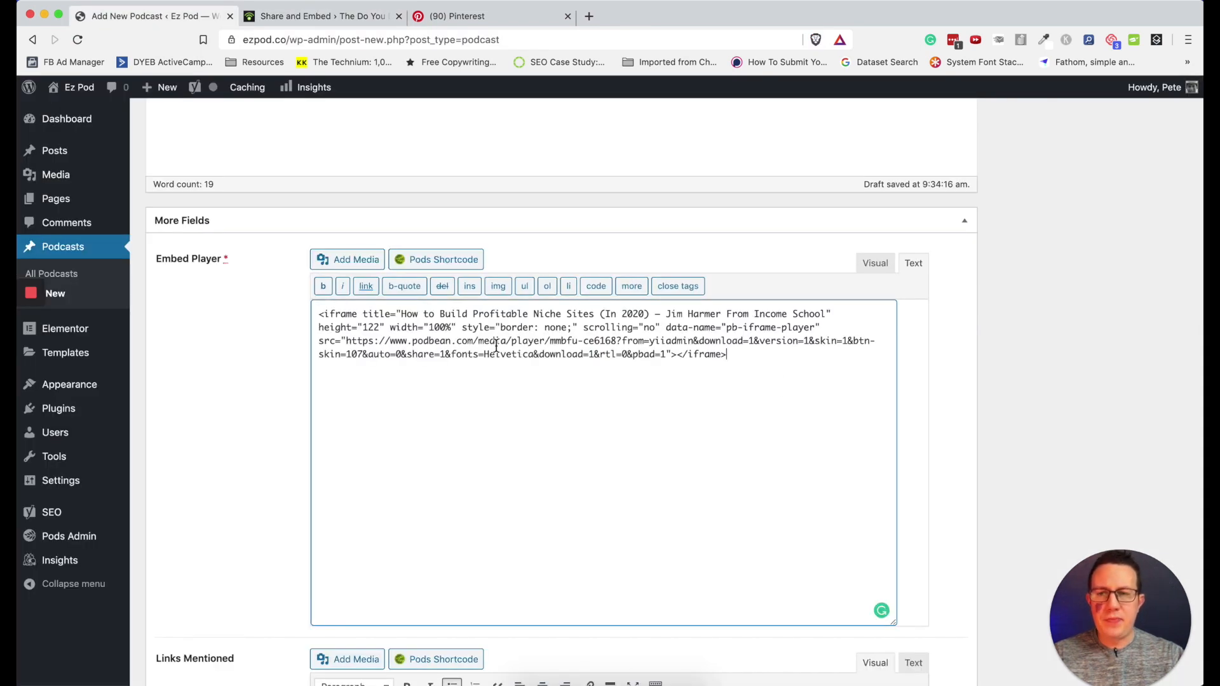
Publish the podcast and open its permalink in a new browser tab
scroll(496, 347, up, 5)
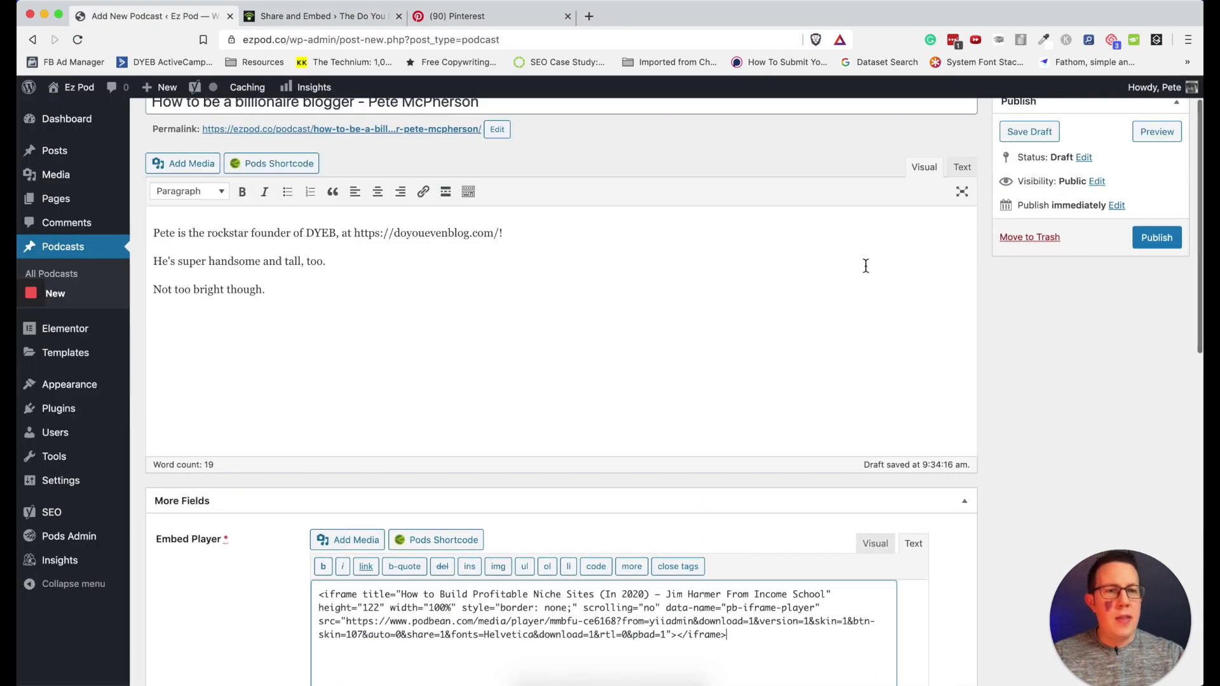
click(1157, 238)
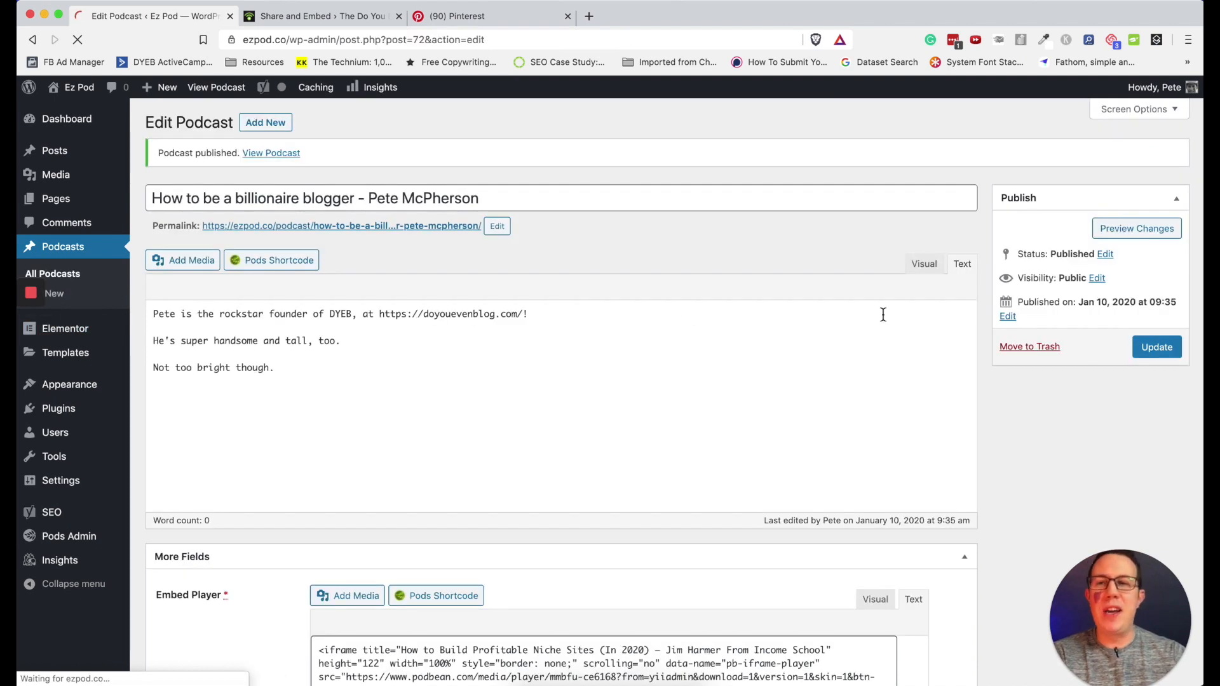
right_click(438, 231)
click(464, 236)
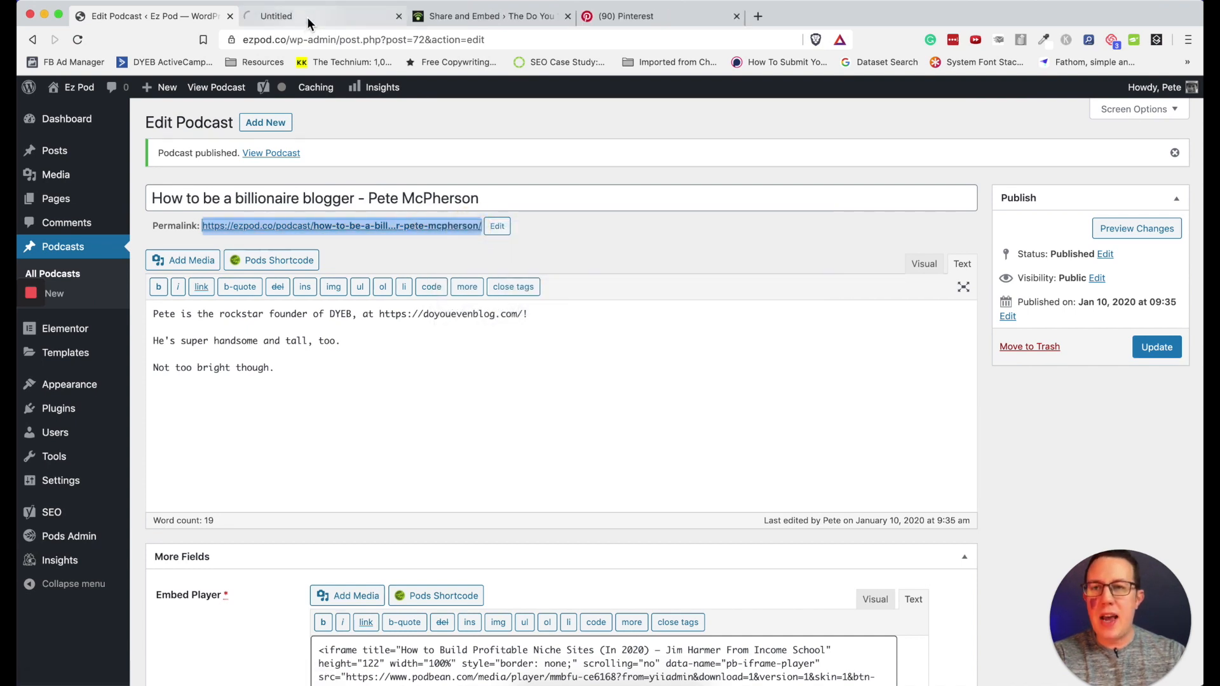
Close the Podbean and Pinterest tabs and switch to the published podcast page
click(567, 16)
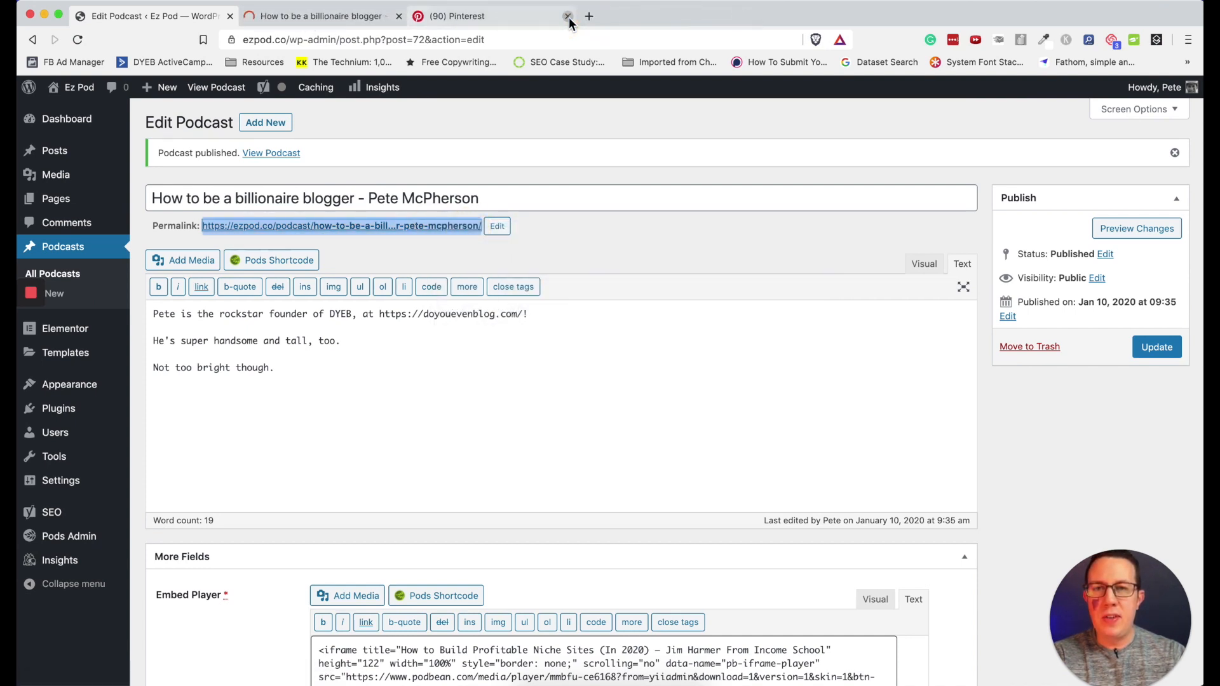
click(568, 17)
click(349, 18)
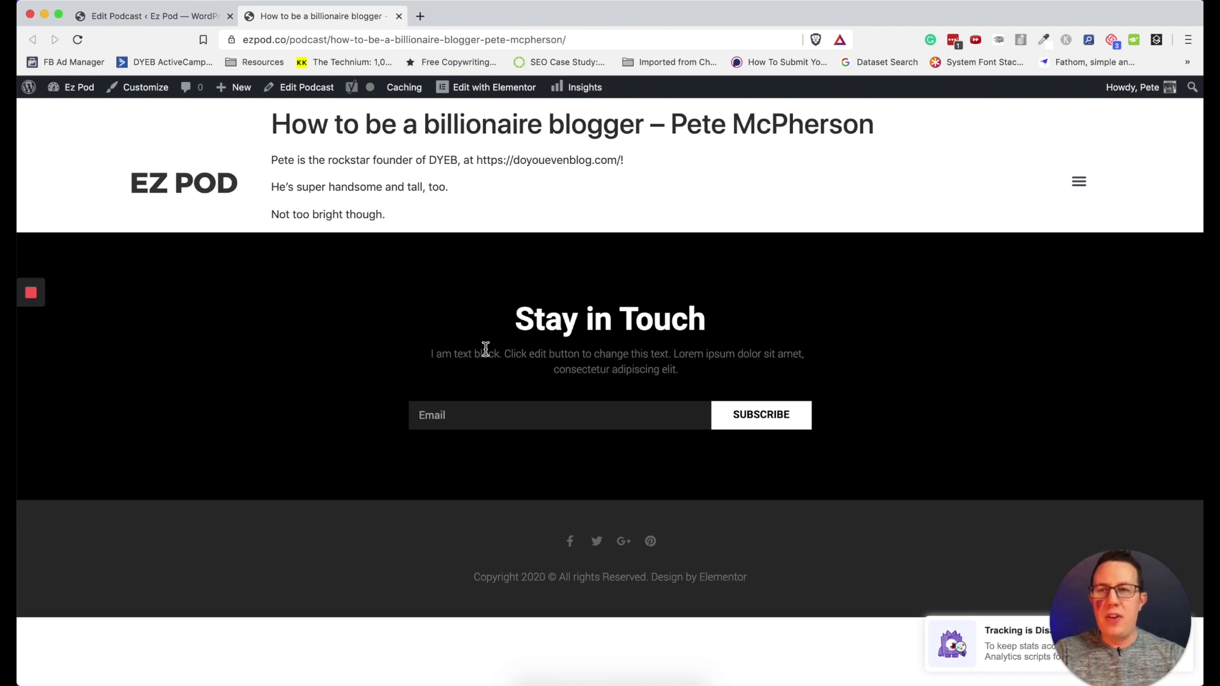
Return to the podcast's edit tab, go to the Theme Builder templates and start a new template
key(ctrl+shift+Tab)
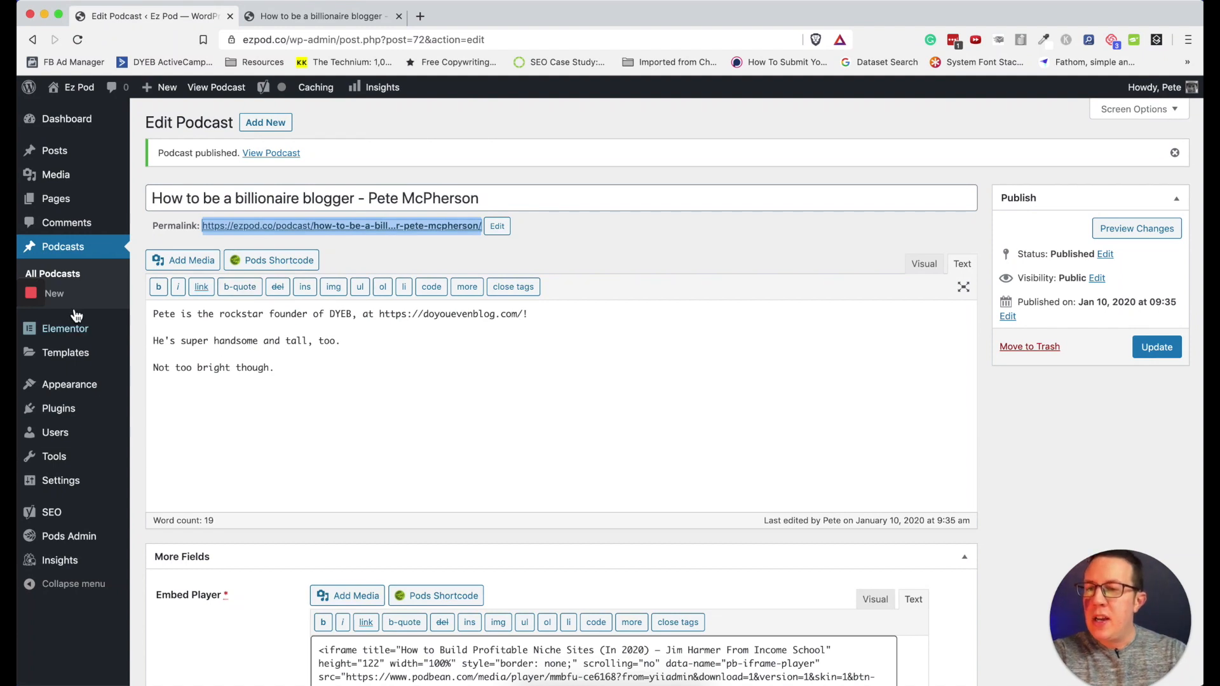
mouse_move(71, 357)
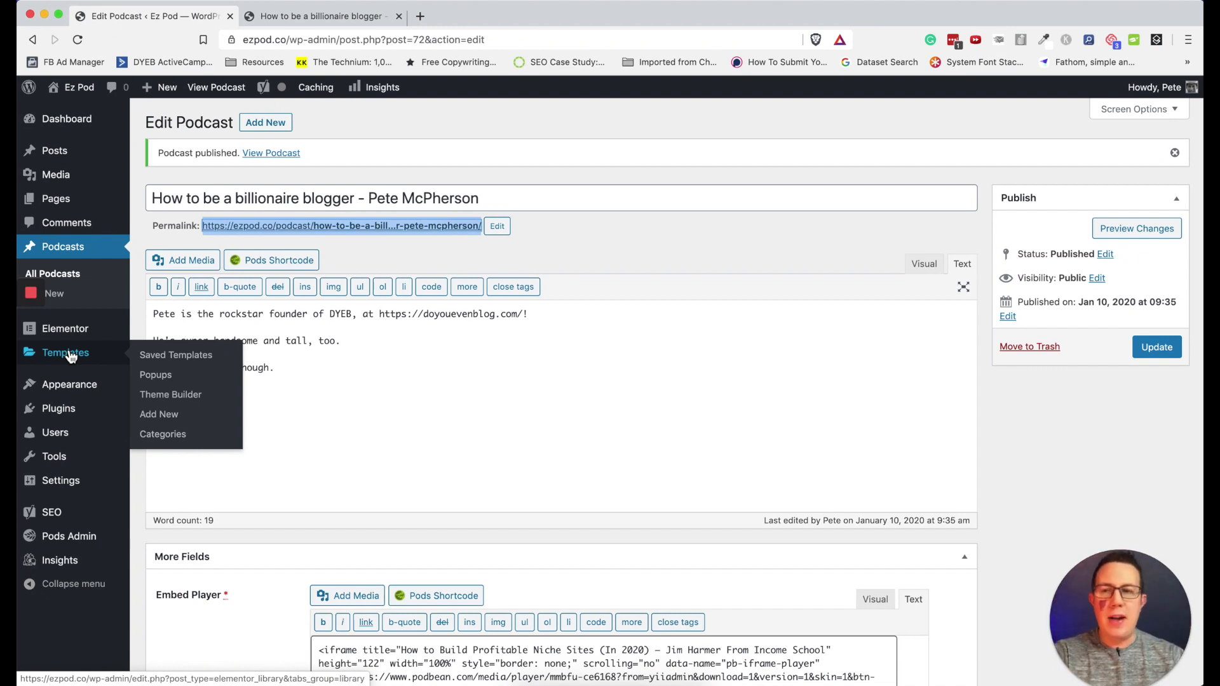
click(157, 401)
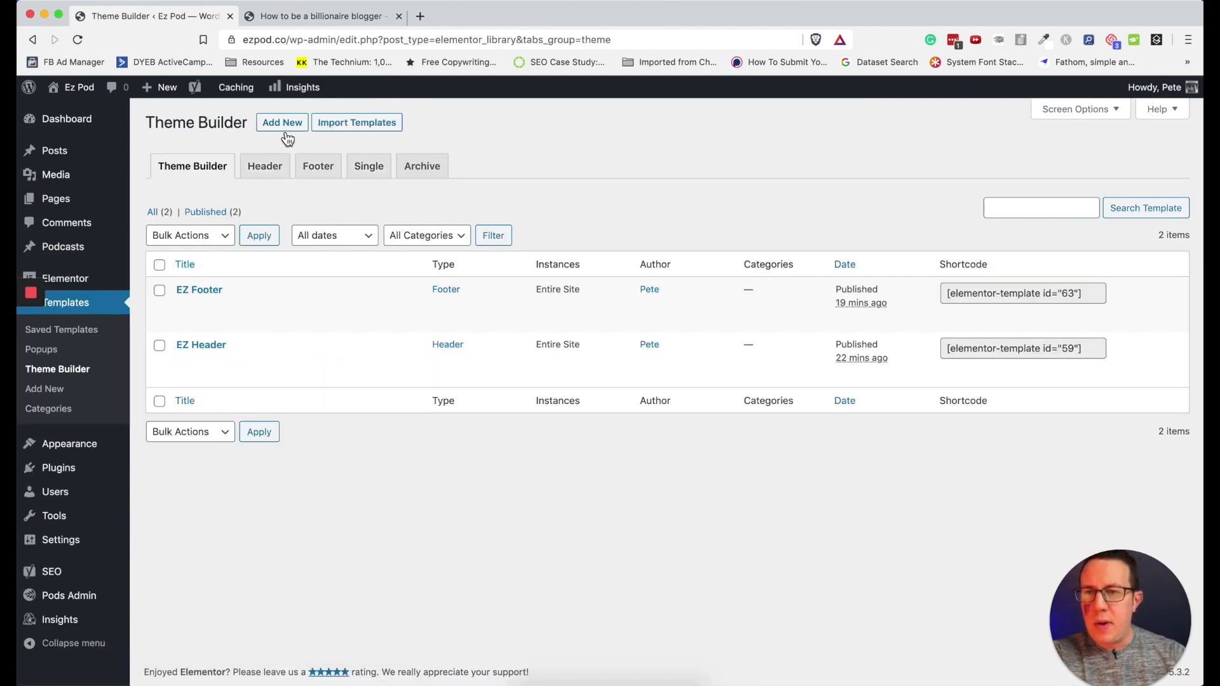
click(281, 122)
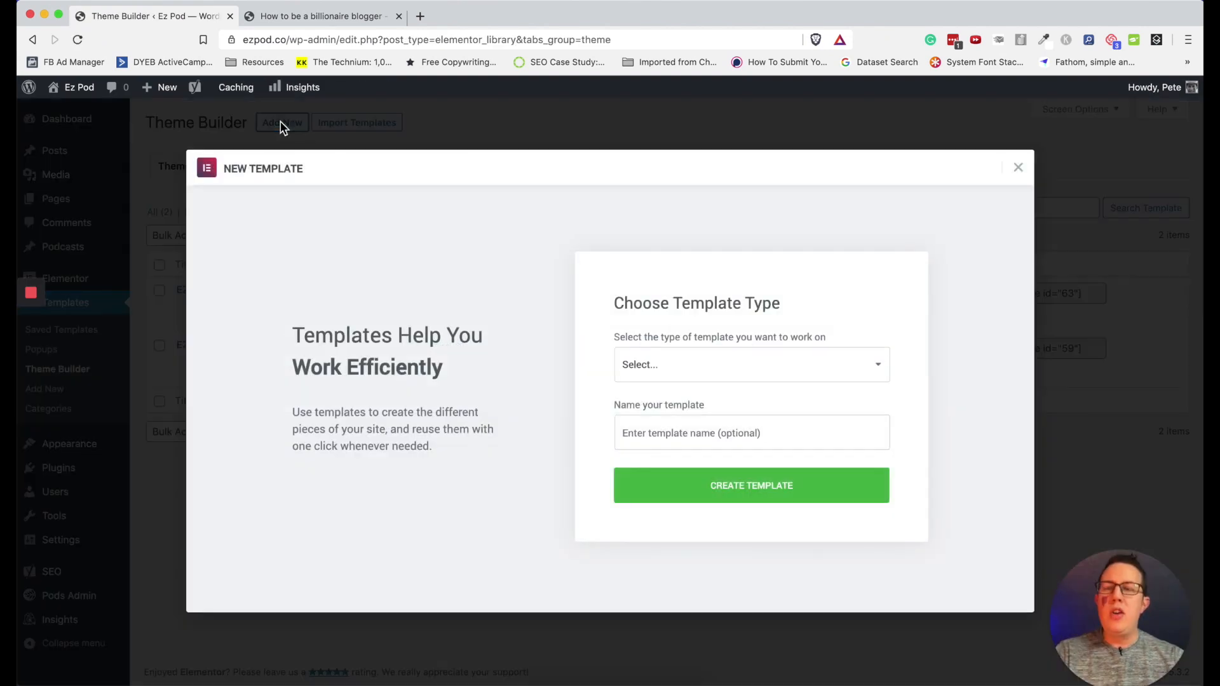
Create a Single template for the Podcast post type named EZ Podcast Pages and dismiss the template library
click(727, 373)
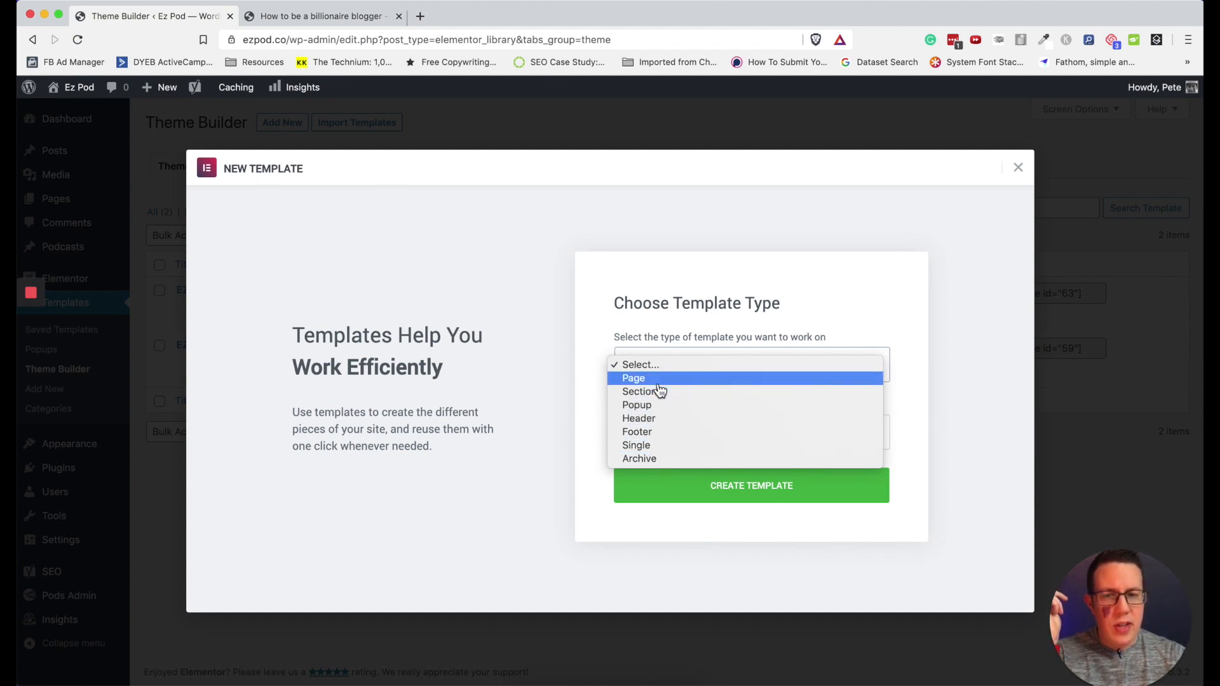
click(642, 445)
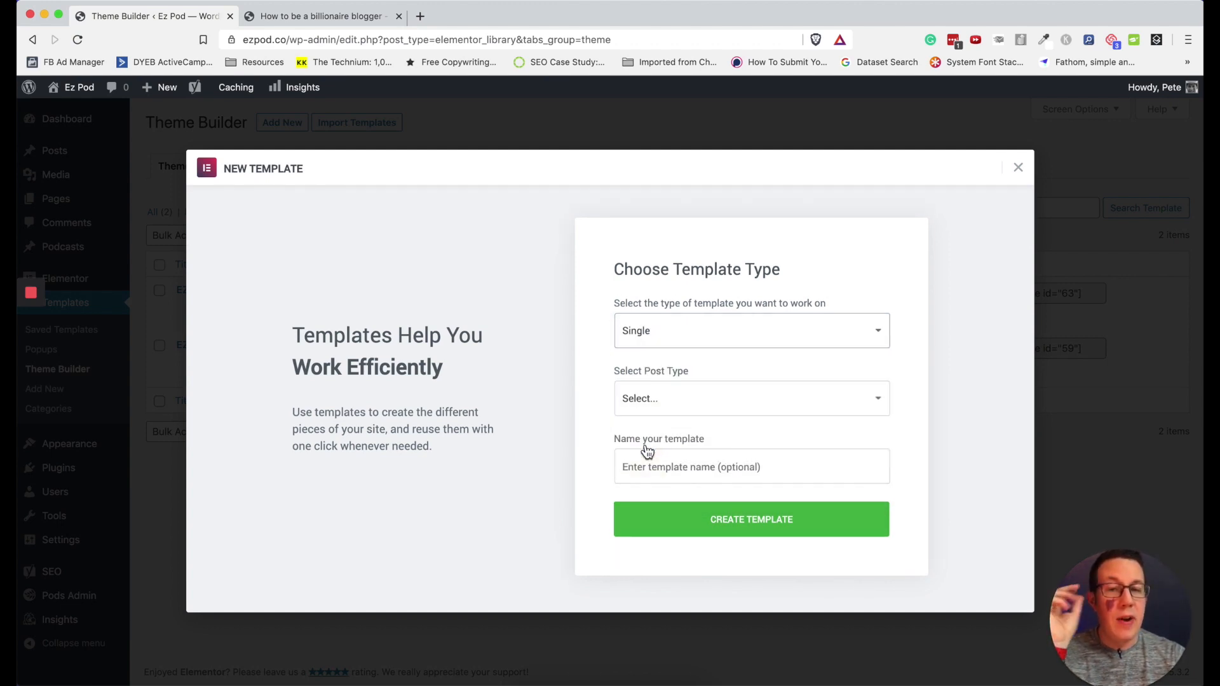
click(661, 405)
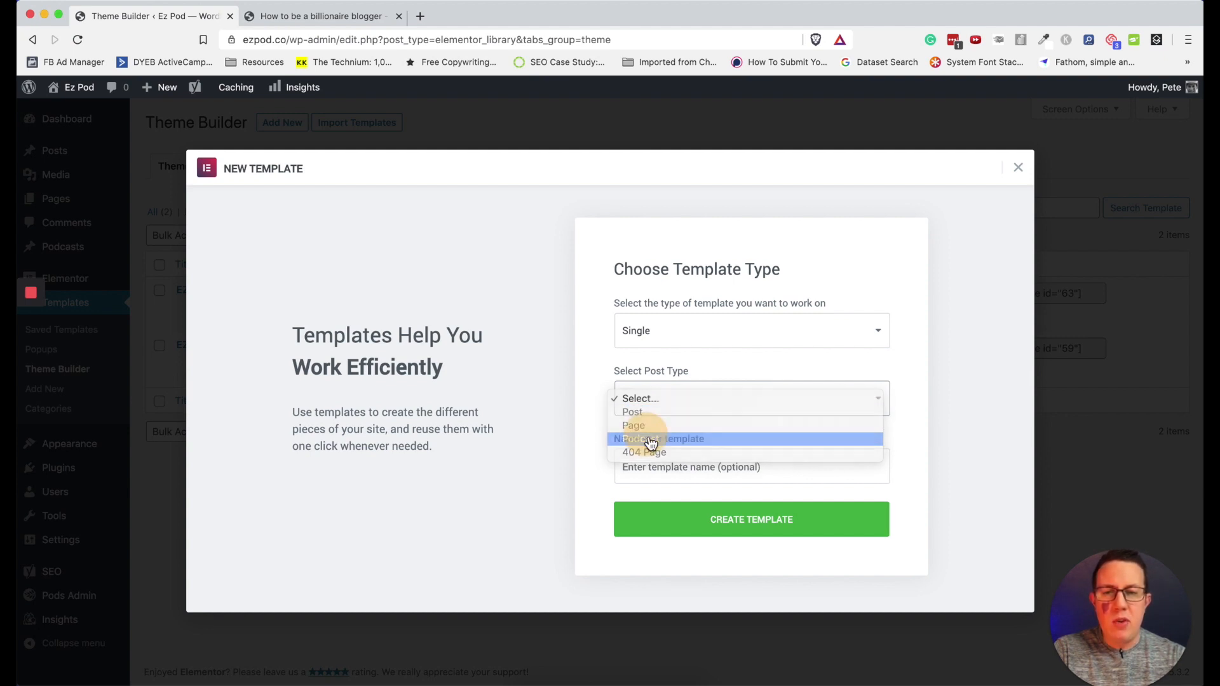
click(655, 439)
click(633, 467)
text(EZ Podcast Pages)
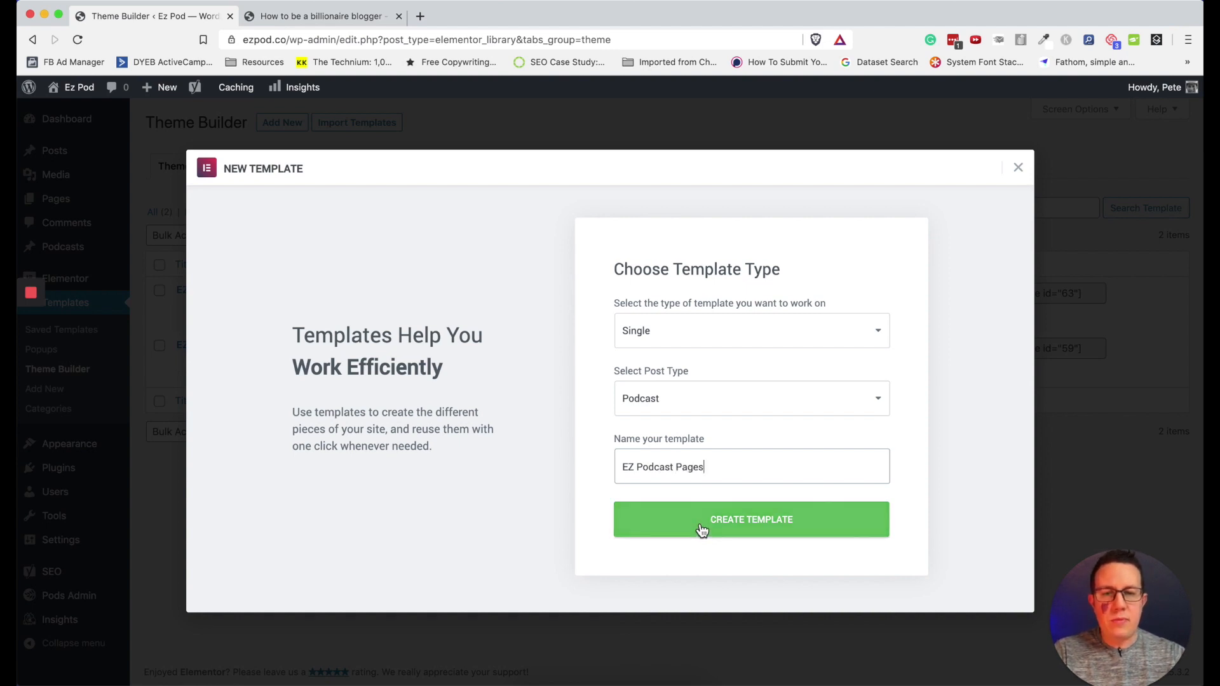
click(702, 527)
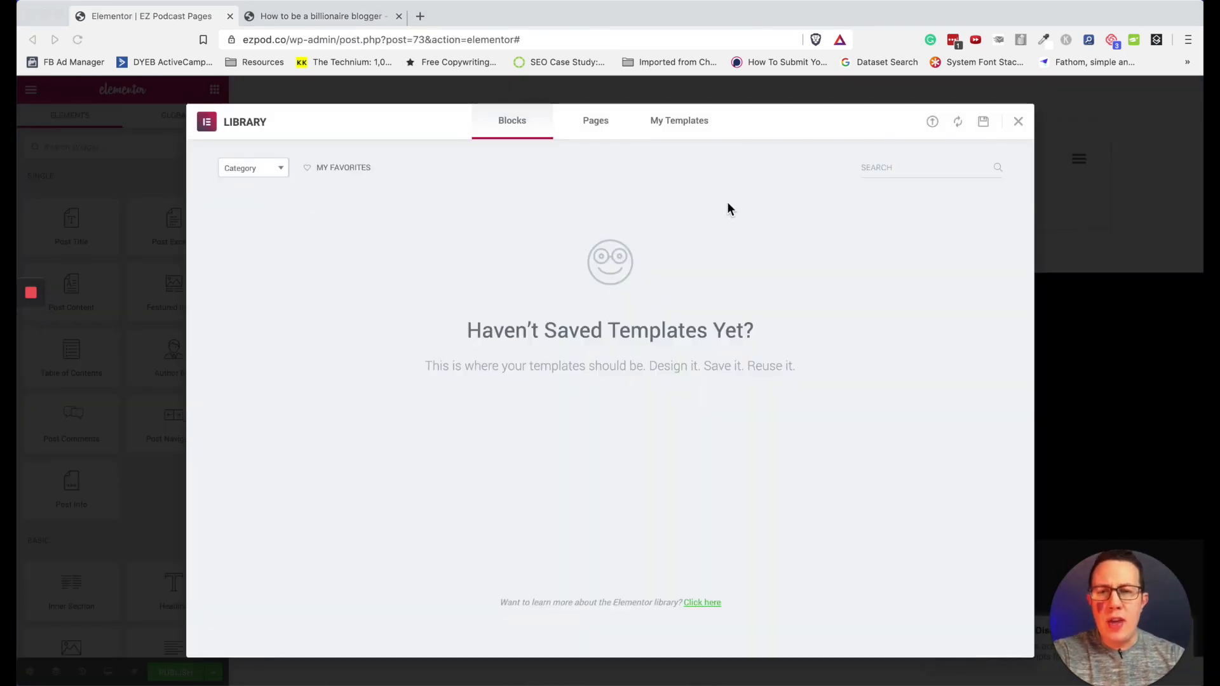
click(1027, 126)
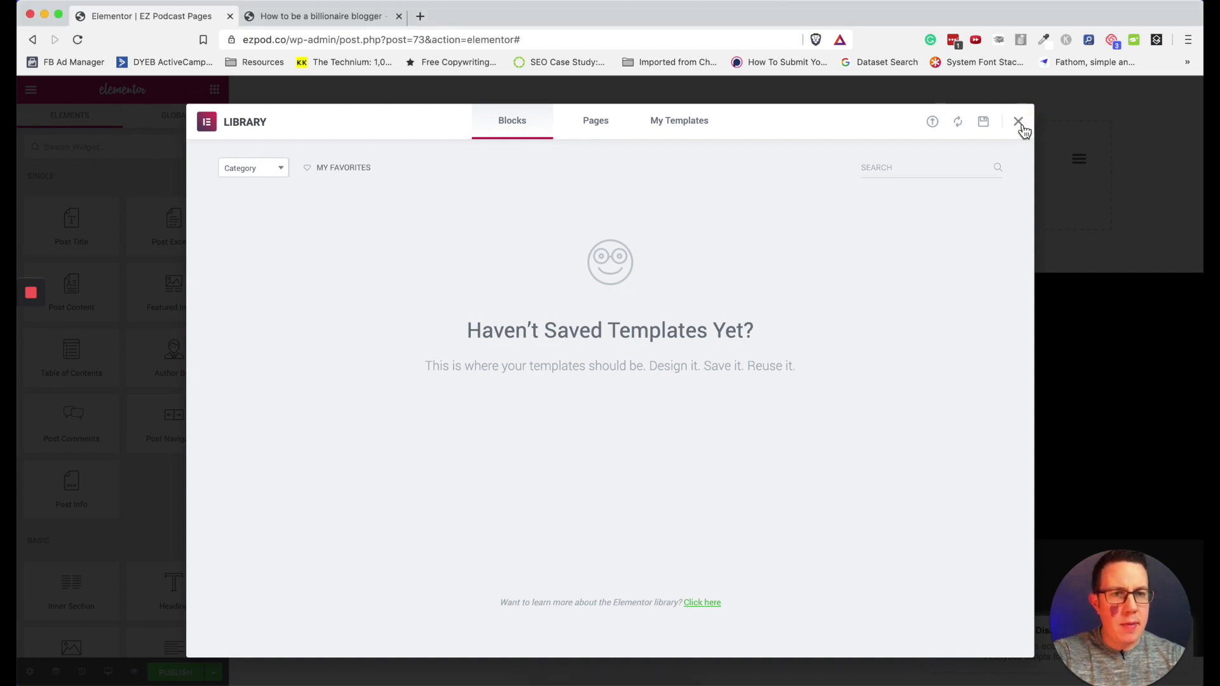
click(1019, 122)
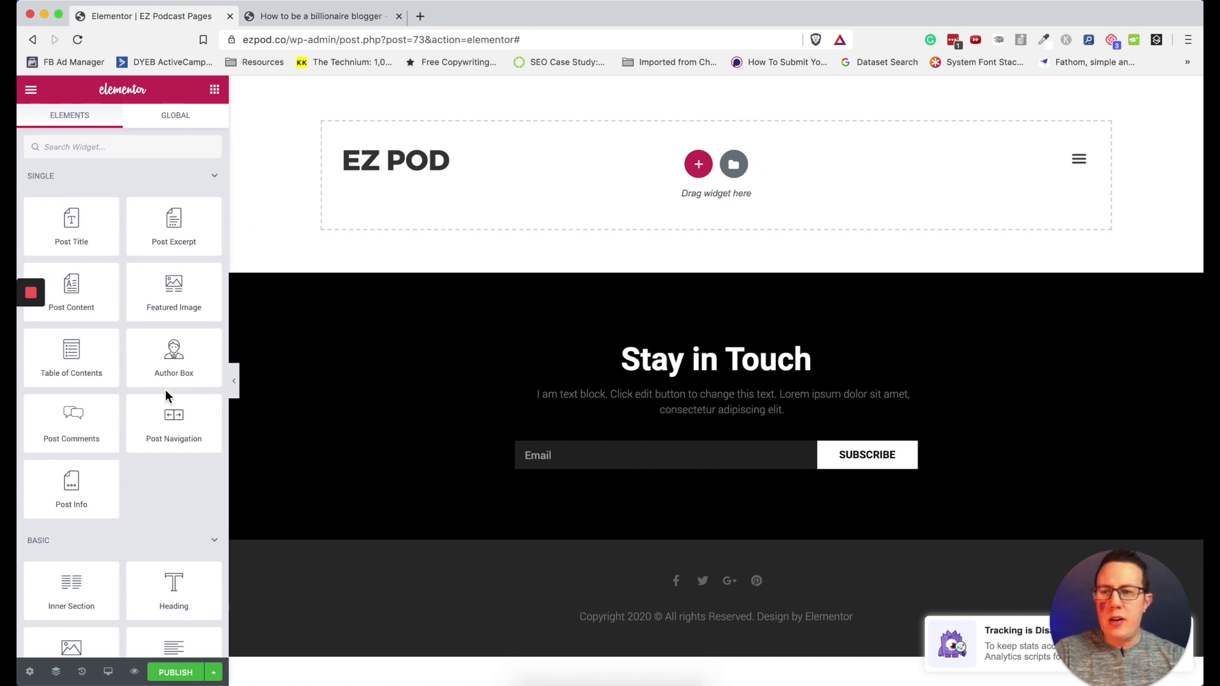
Set the template's page layout to Elementor Canvas, after trying Elementor Full Width
click(31, 673)
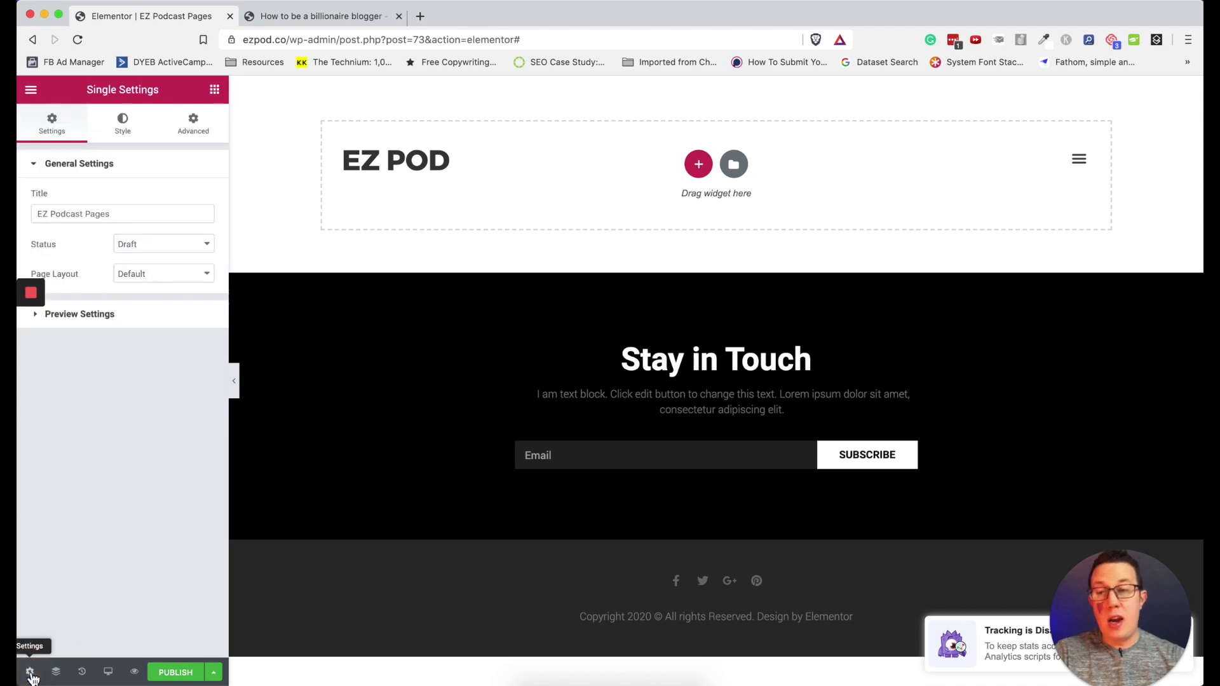
click(153, 279)
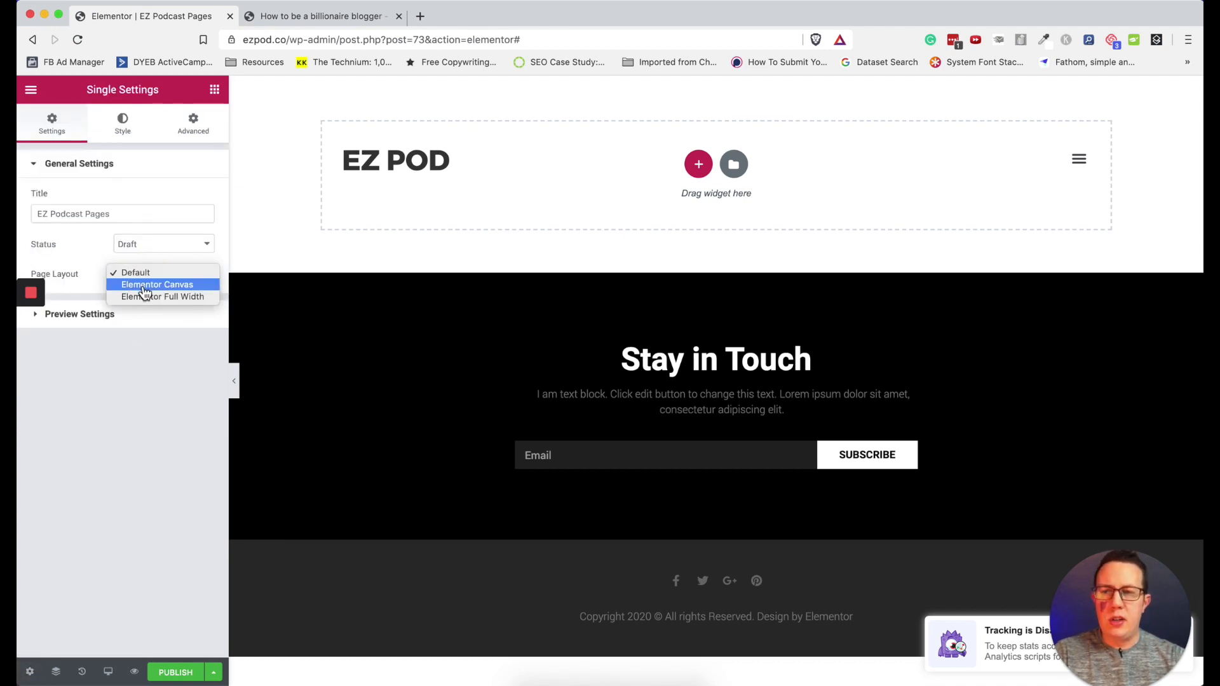
click(146, 298)
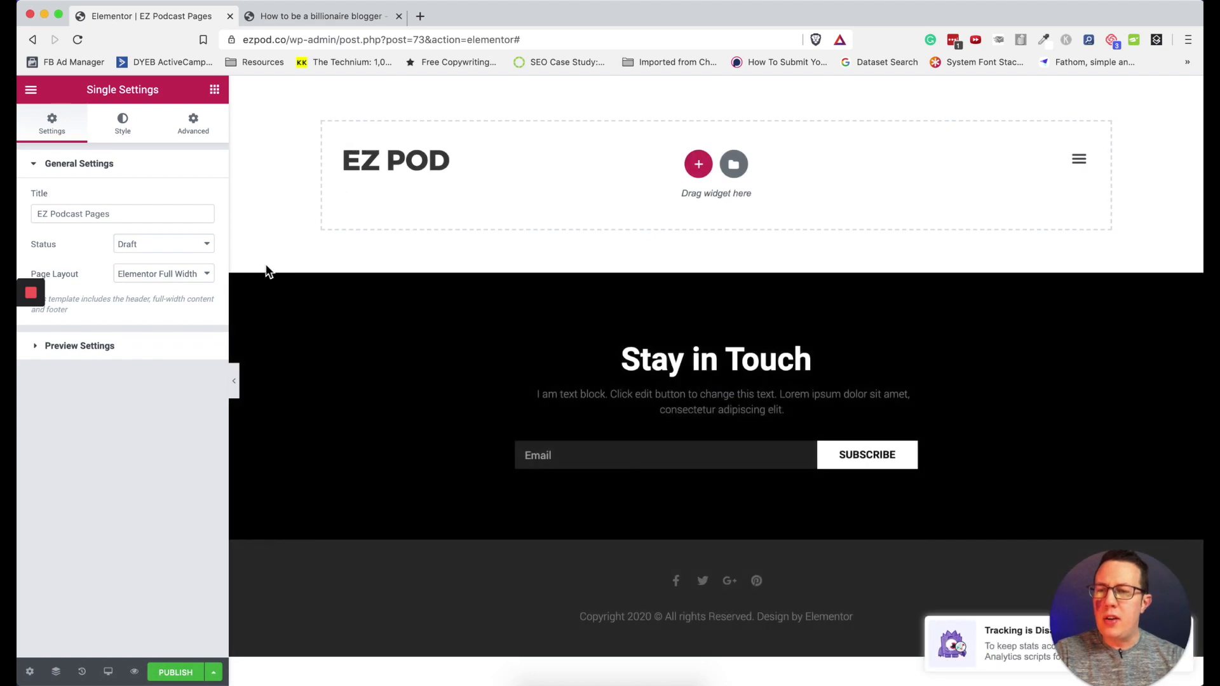
click(145, 278)
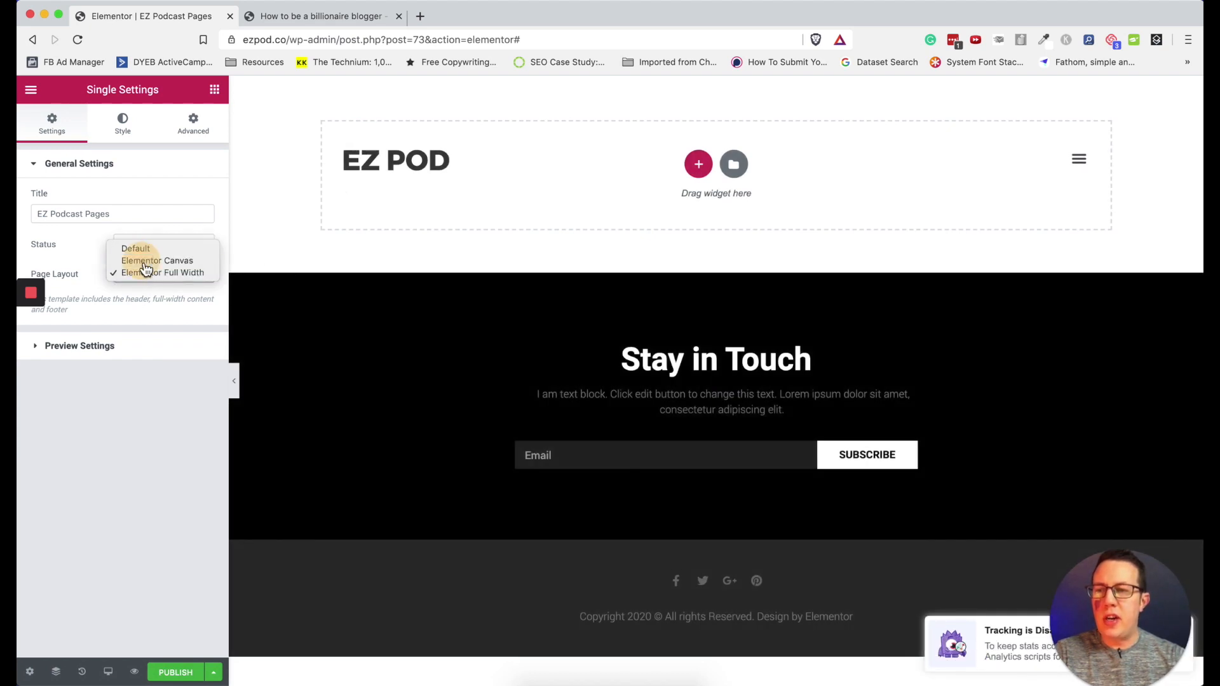
click(145, 264)
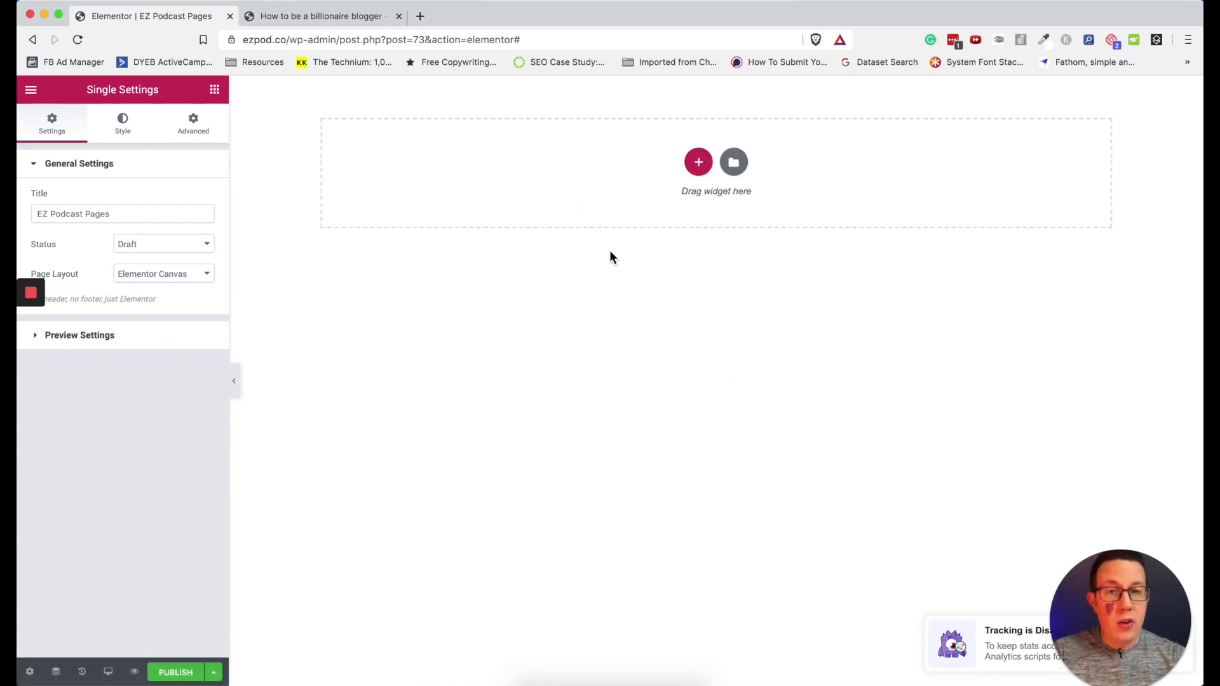
Add a Post Title widget to the empty template and centre its alignment
click(214, 89)
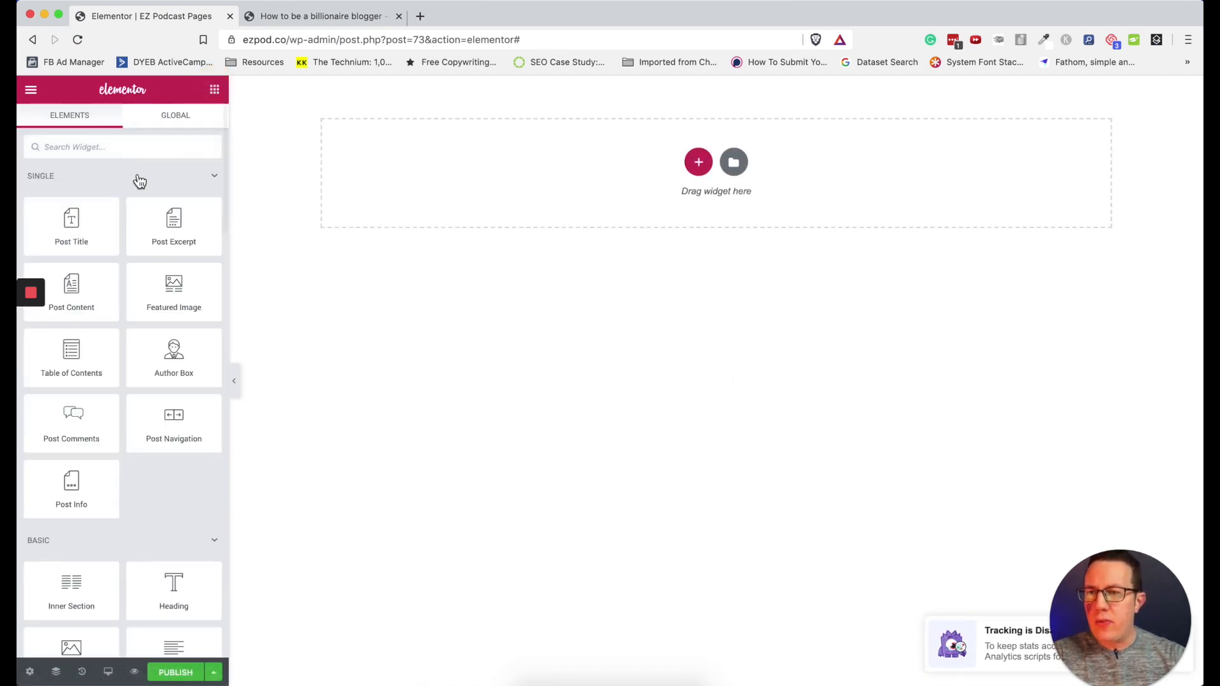
drag(76, 226, 507, 170)
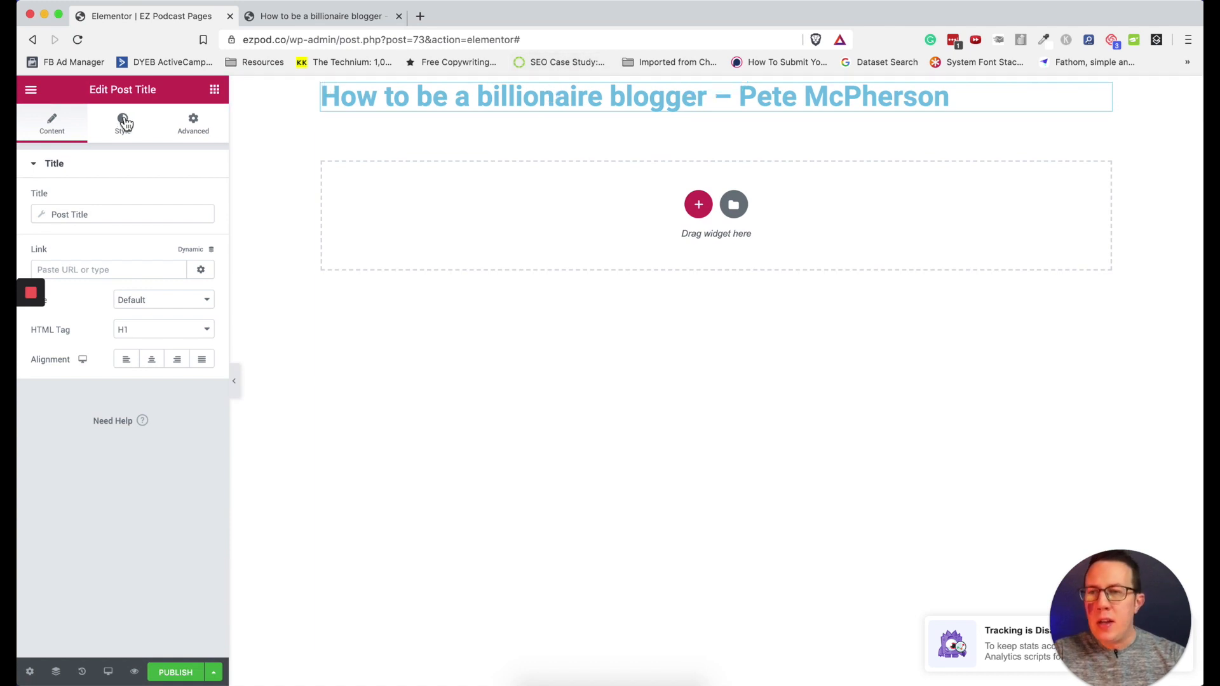
click(151, 358)
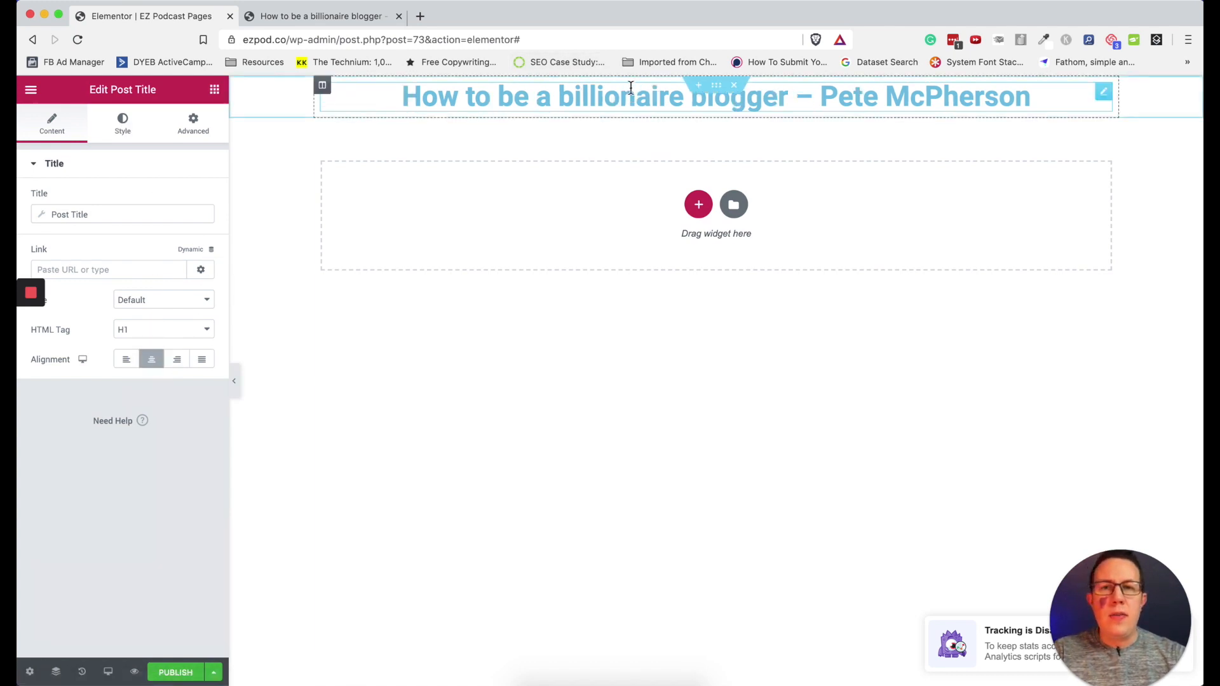
Give the title section a Min Height layout with a minimum height of 447 px
click(717, 85)
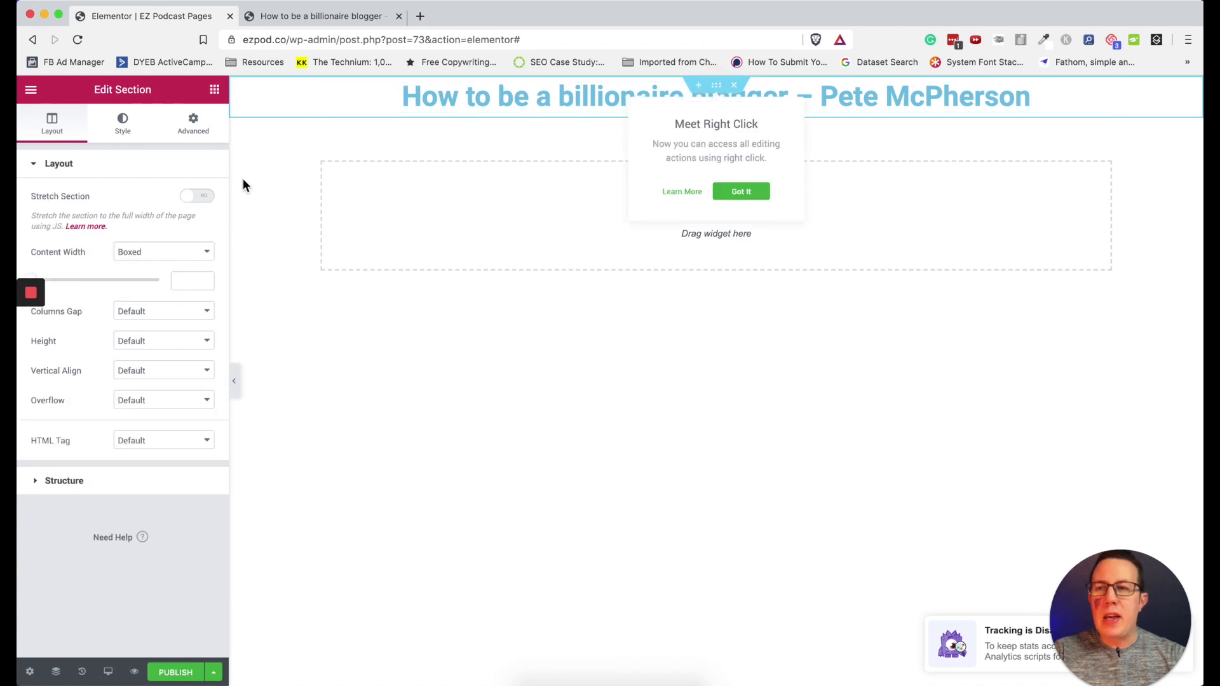
click(131, 342)
click(146, 354)
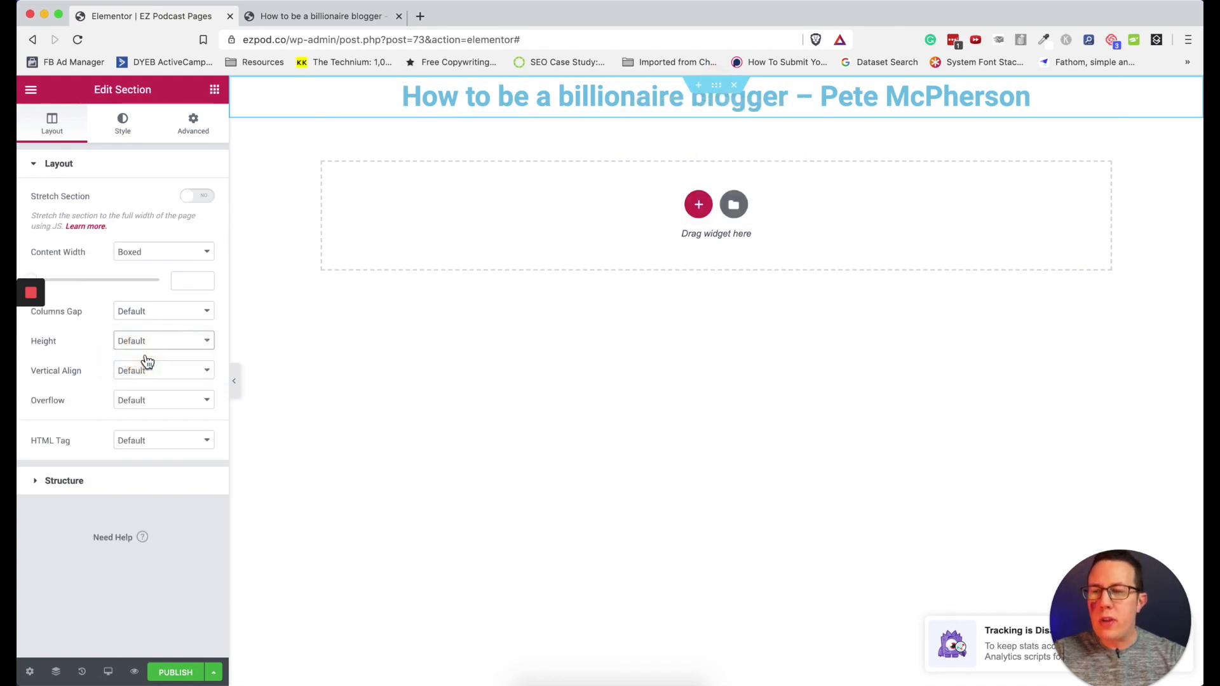
click(163, 343)
click(165, 353)
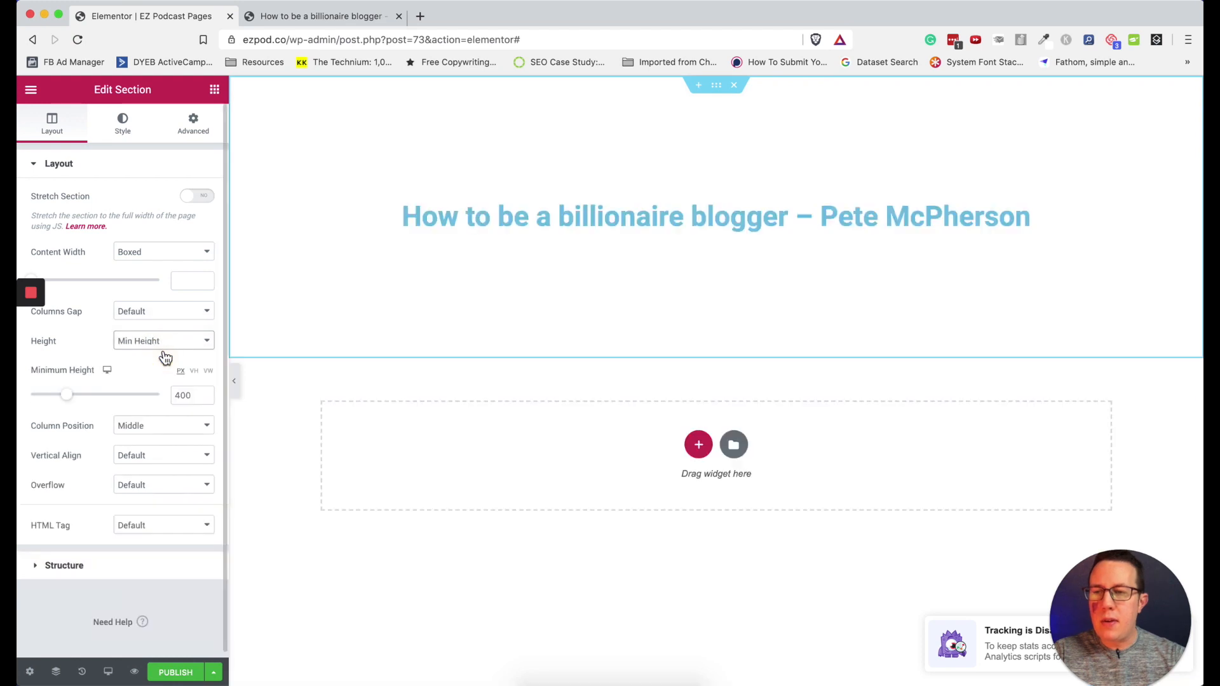
mouse_move(75, 402)
mouse_down()
mouse_move(49, 400)
mouse_move(76, 401)
mouse_up()
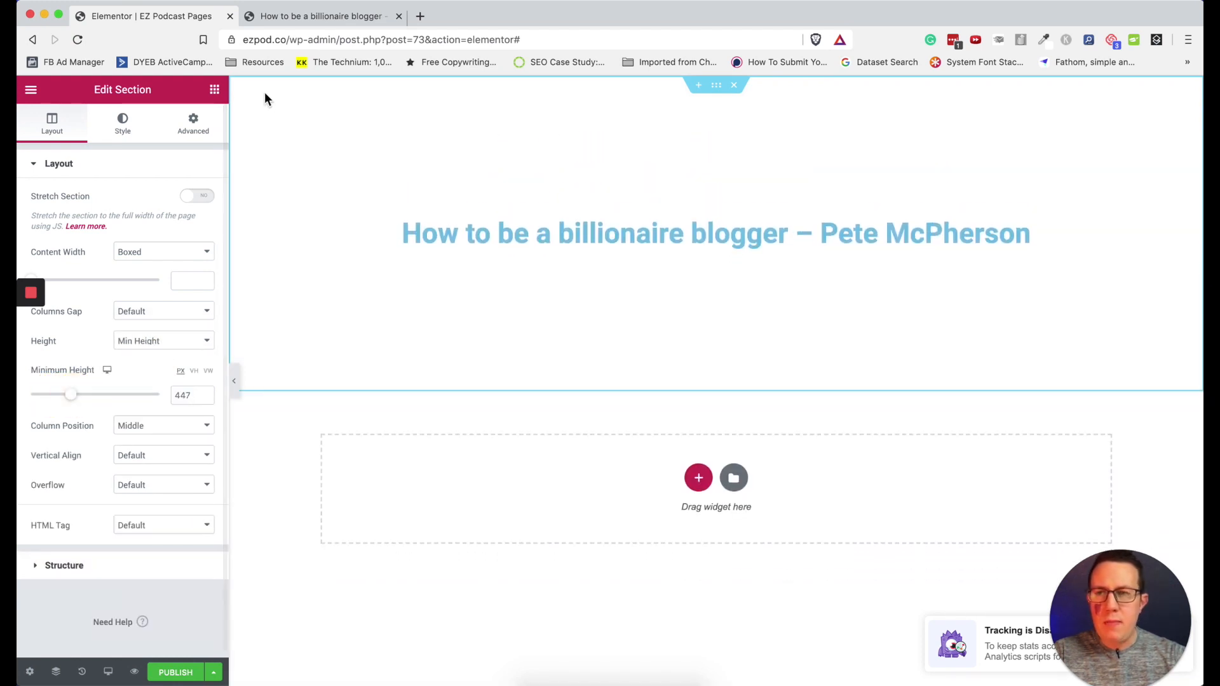
Place a Post Info widget above the post title and centre its alignment
click(214, 90)
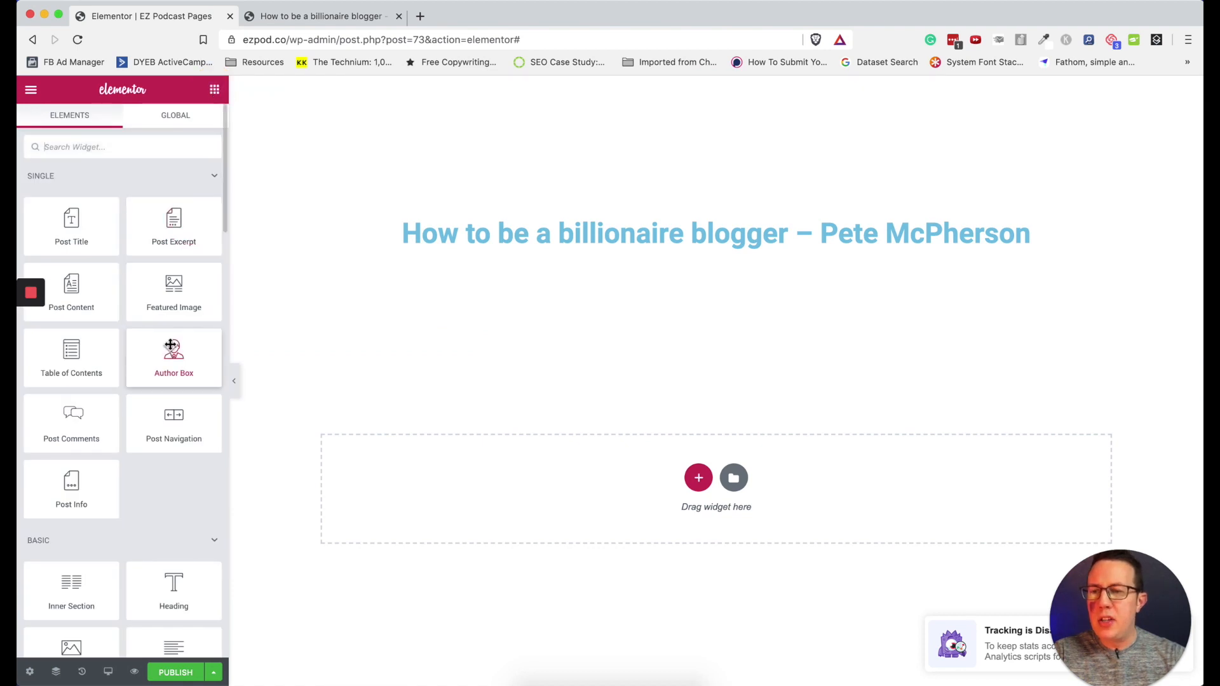
drag(73, 488, 692, 230)
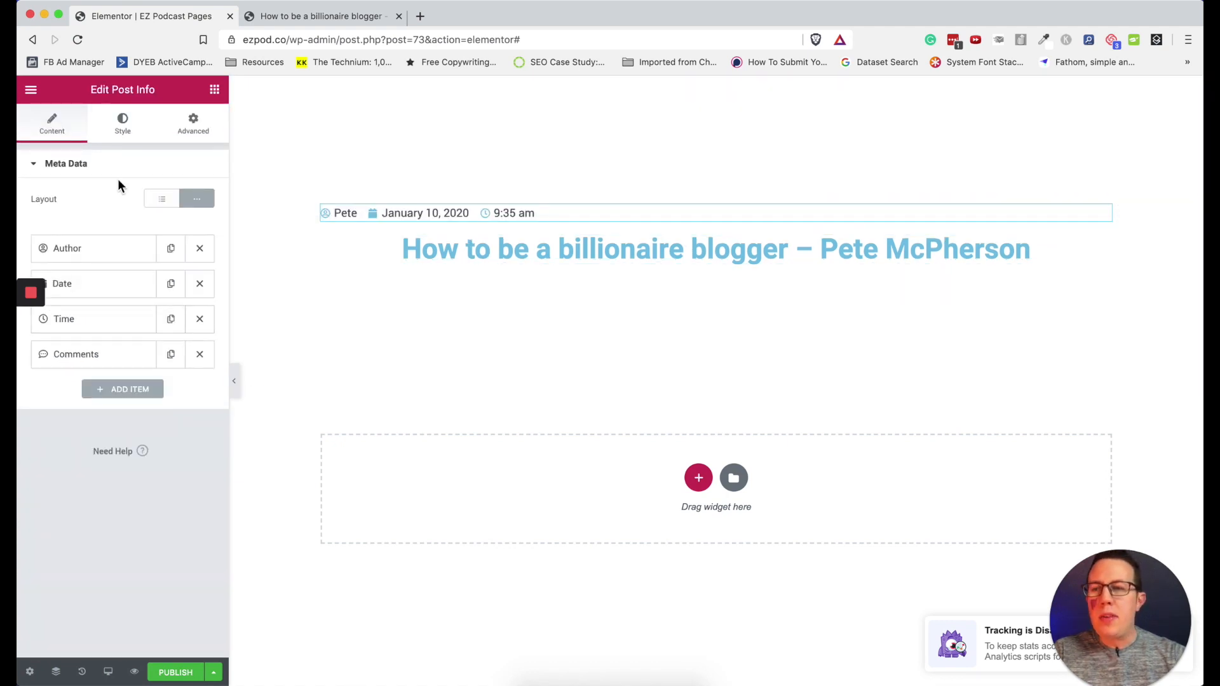
click(123, 124)
click(165, 254)
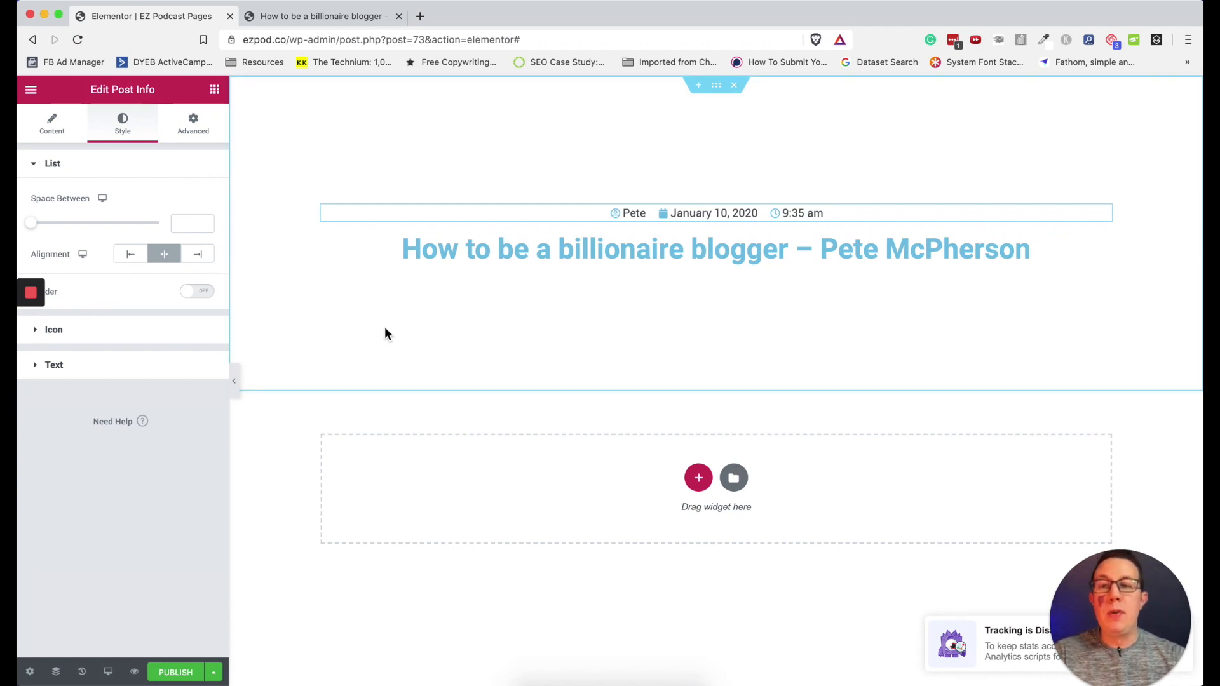
Add a single-column section below the title section and place a Post Content widget in it
click(215, 91)
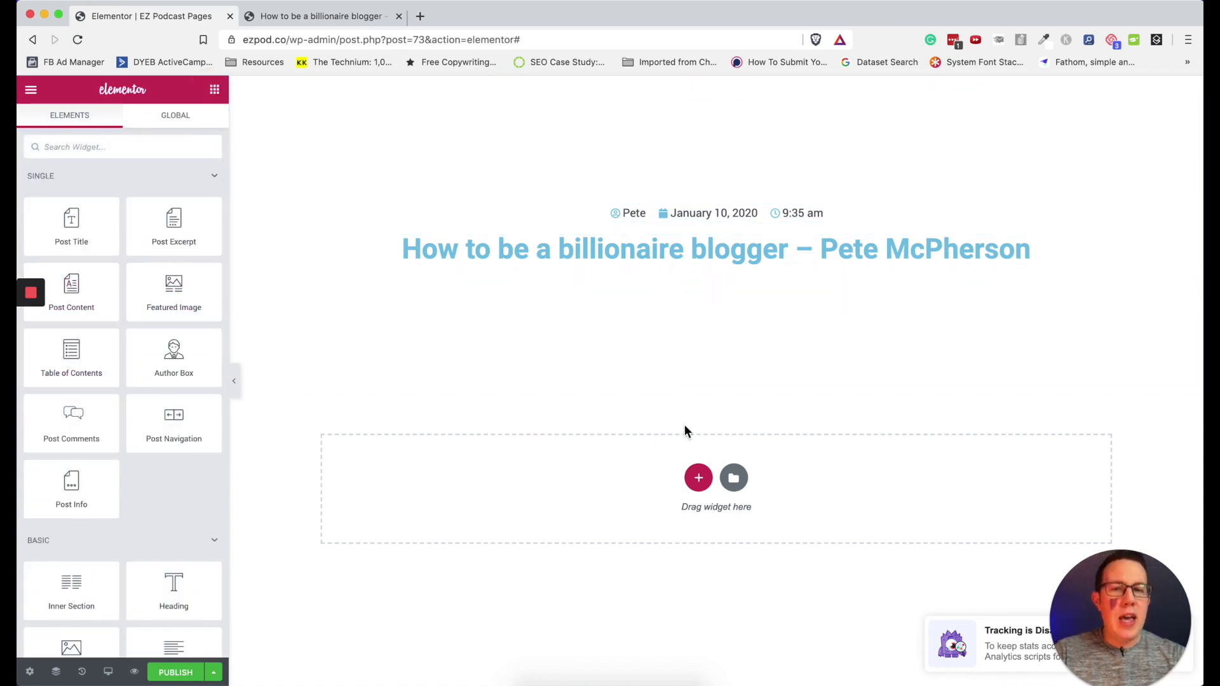
click(699, 480)
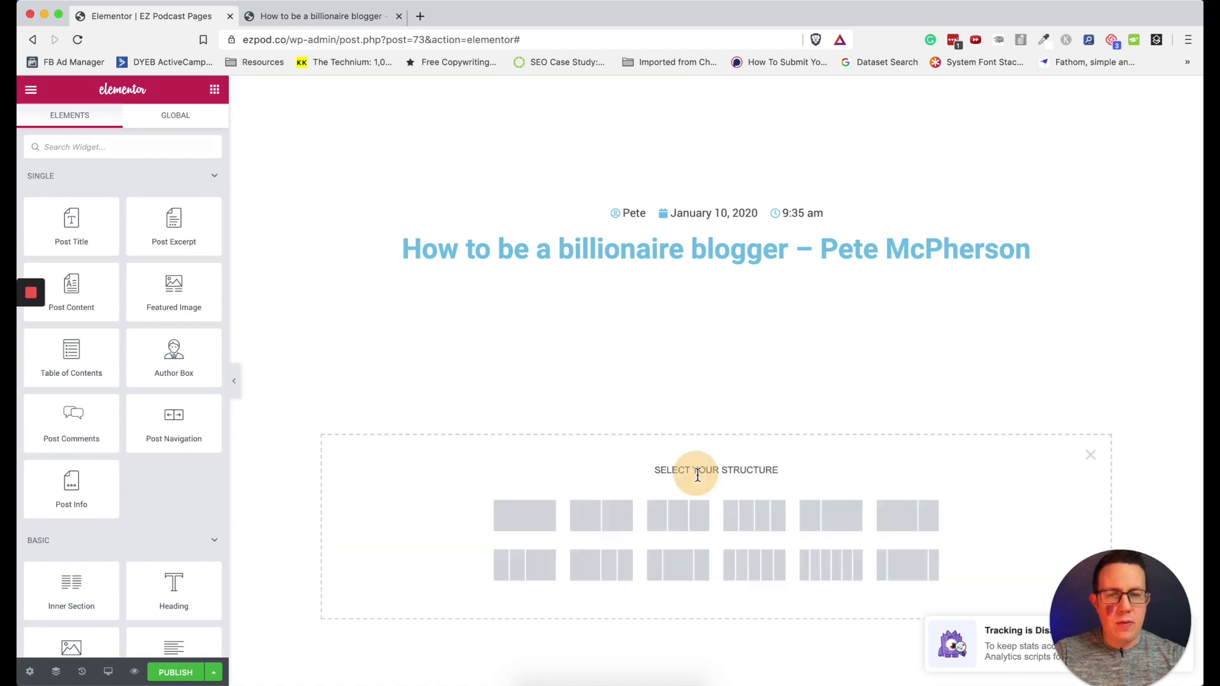
click(531, 520)
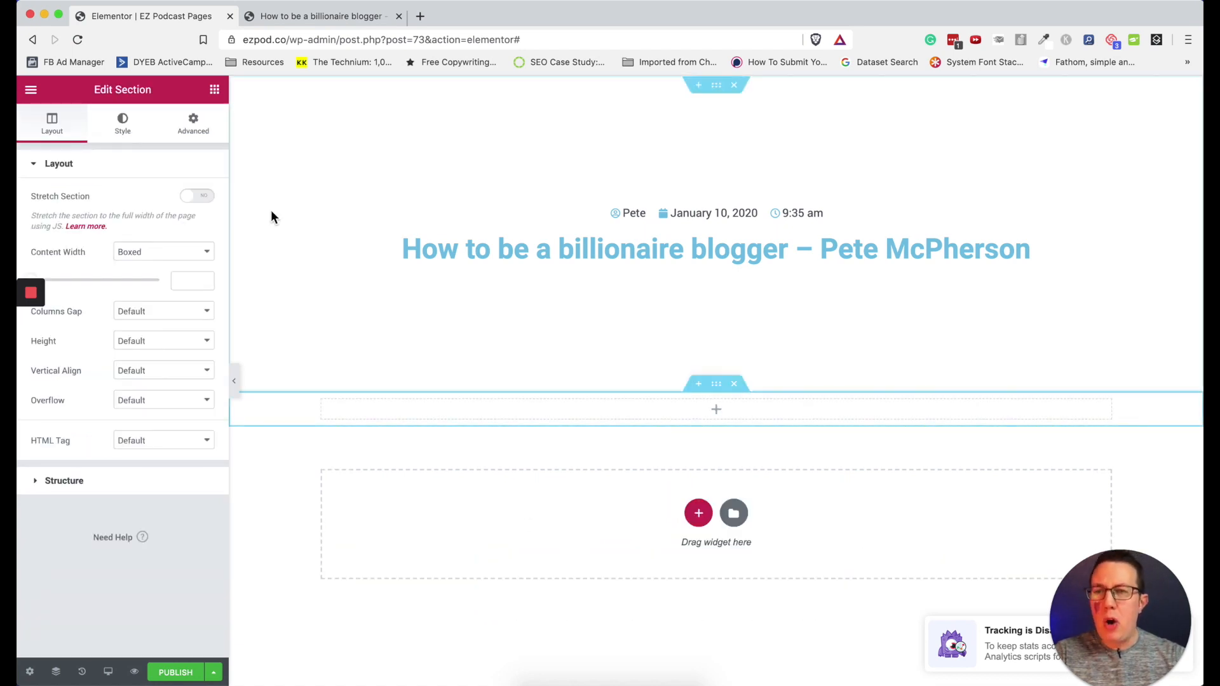
click(215, 91)
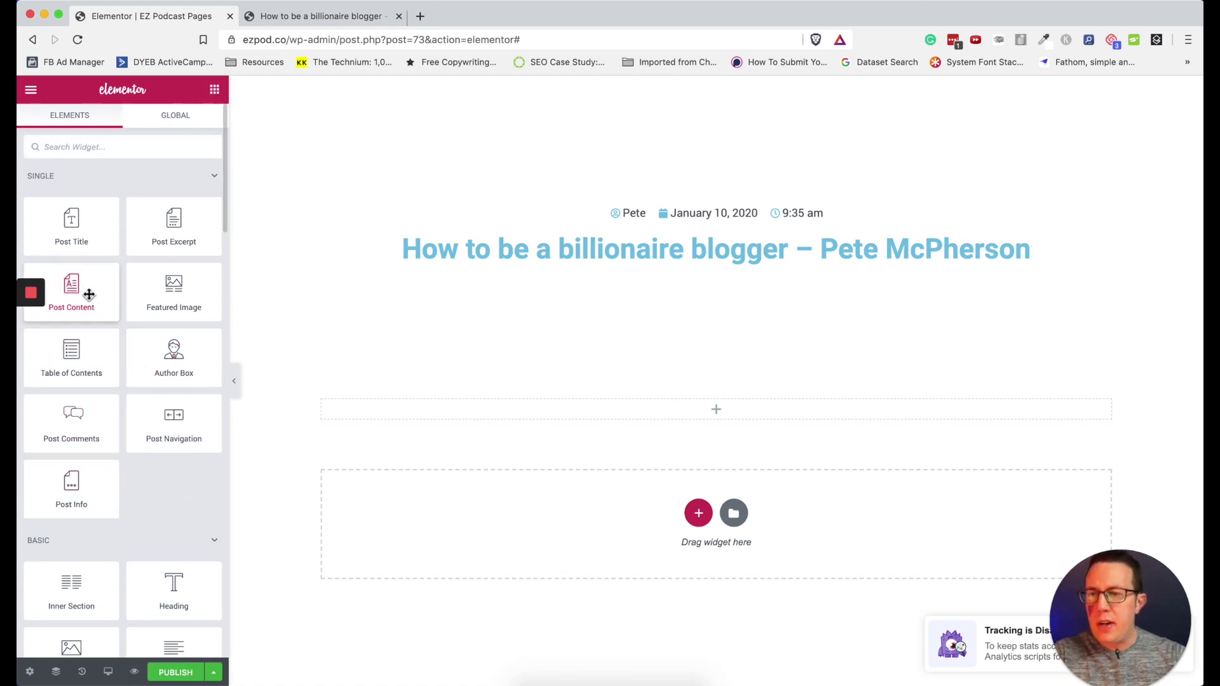
drag(92, 287, 433, 407)
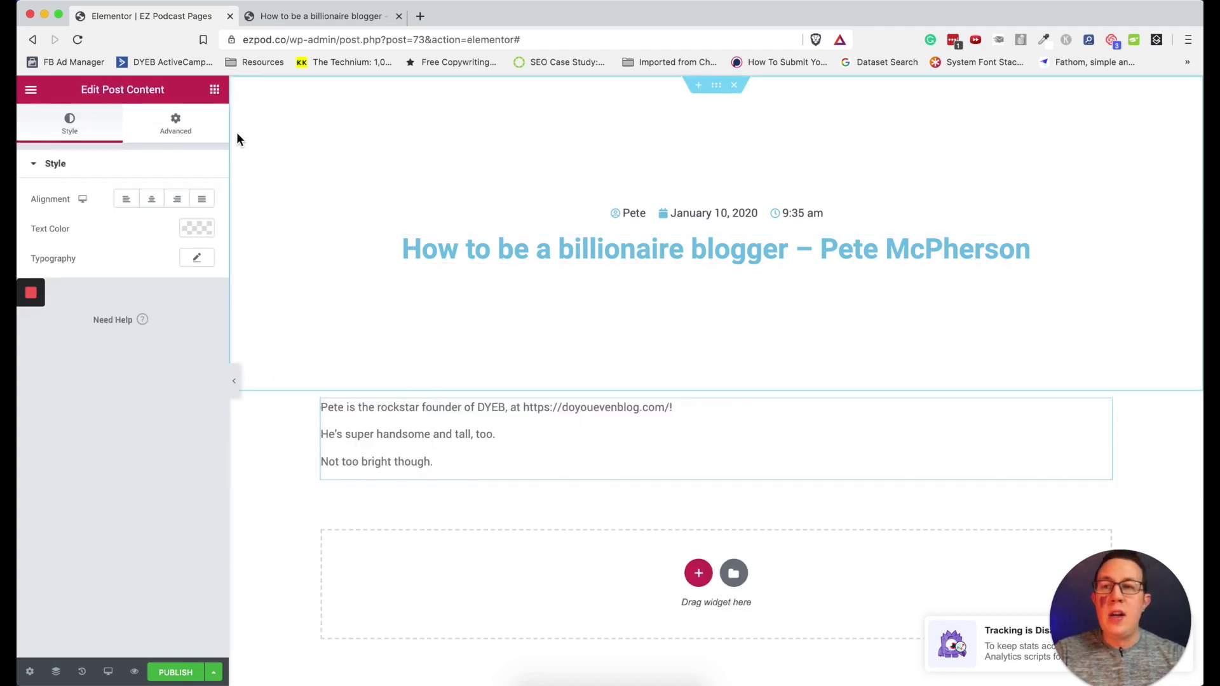
Add a Text Editor widget beneath the post title and clear its placeholder text
click(215, 91)
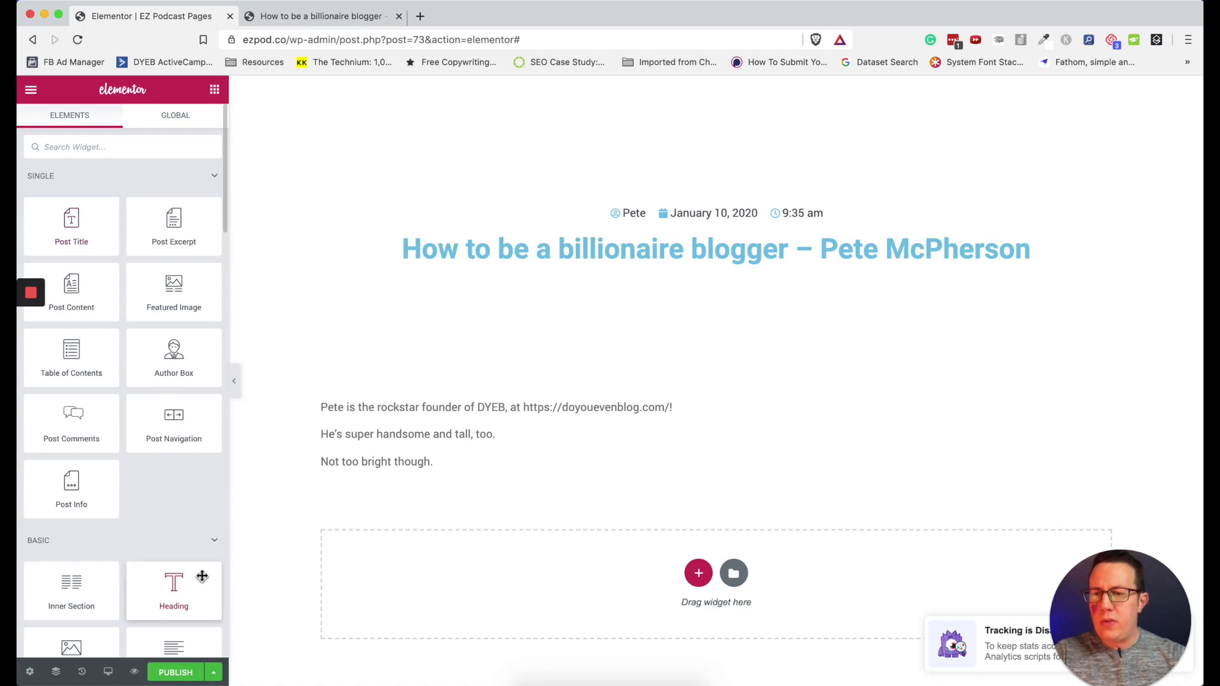
scroll(204, 575, down, 3)
drag(175, 541, 661, 263)
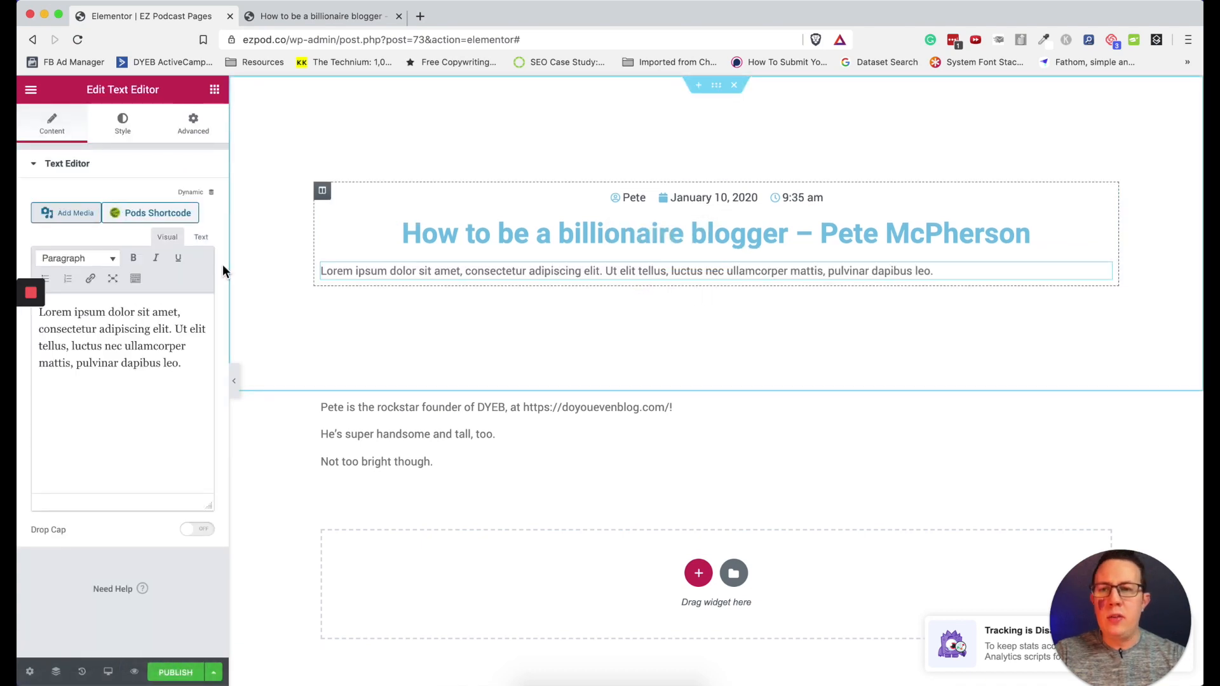
triple_click(93, 348)
key(BackSpace)
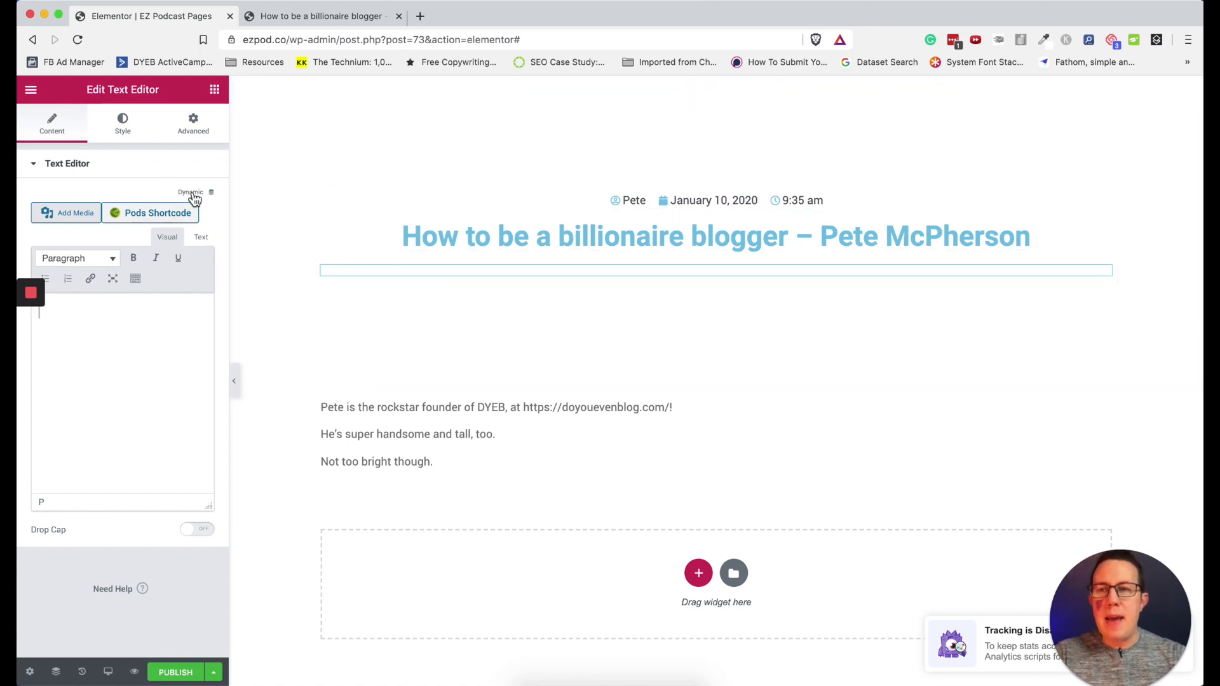
click(105, 350)
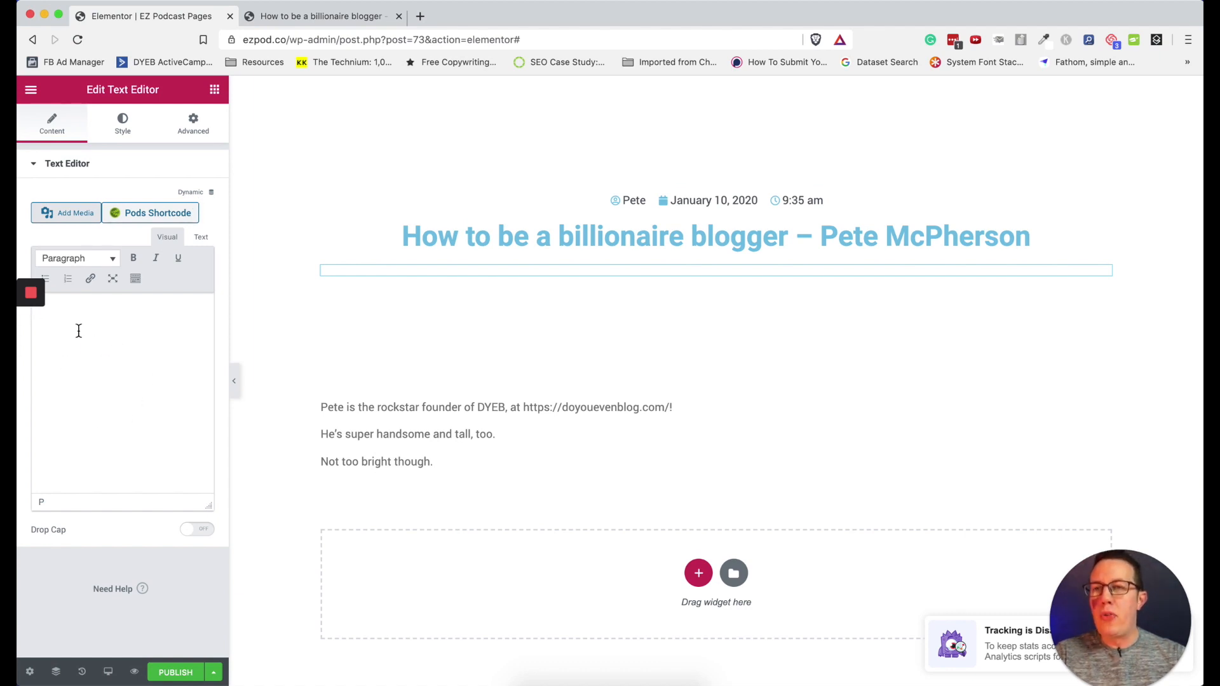
Open the published podcast entry for editing in the second browser tab and return to the Elementor template
key(ctrl+Tab)
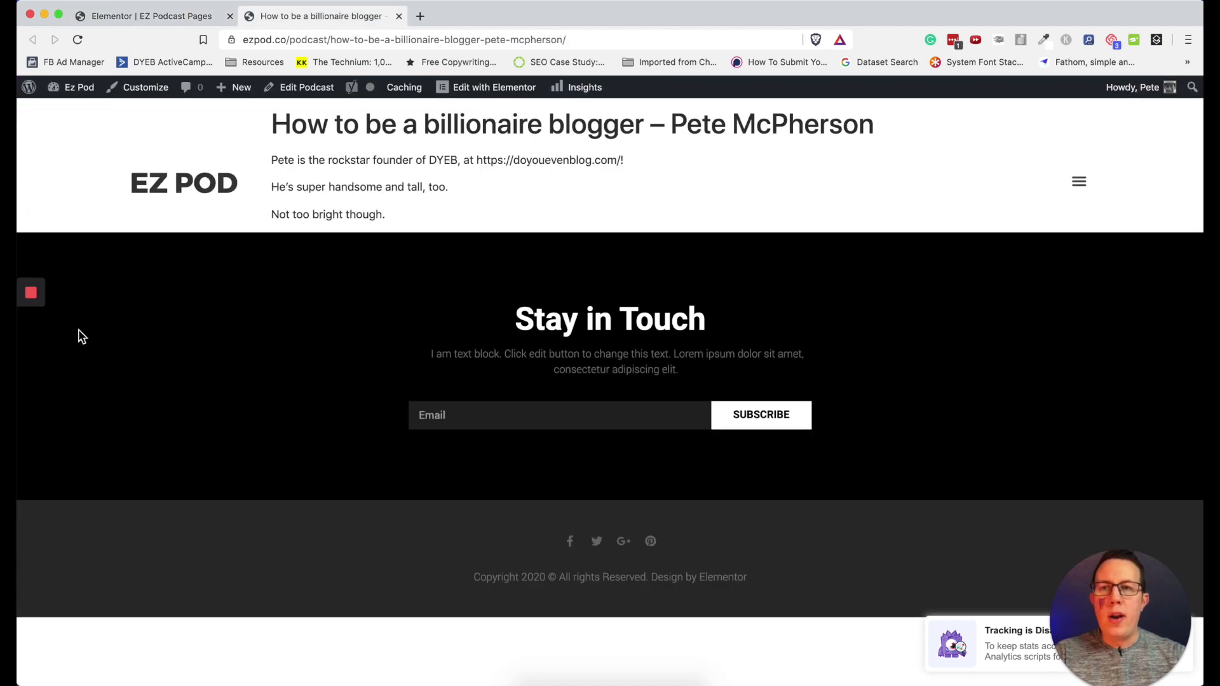
click(302, 90)
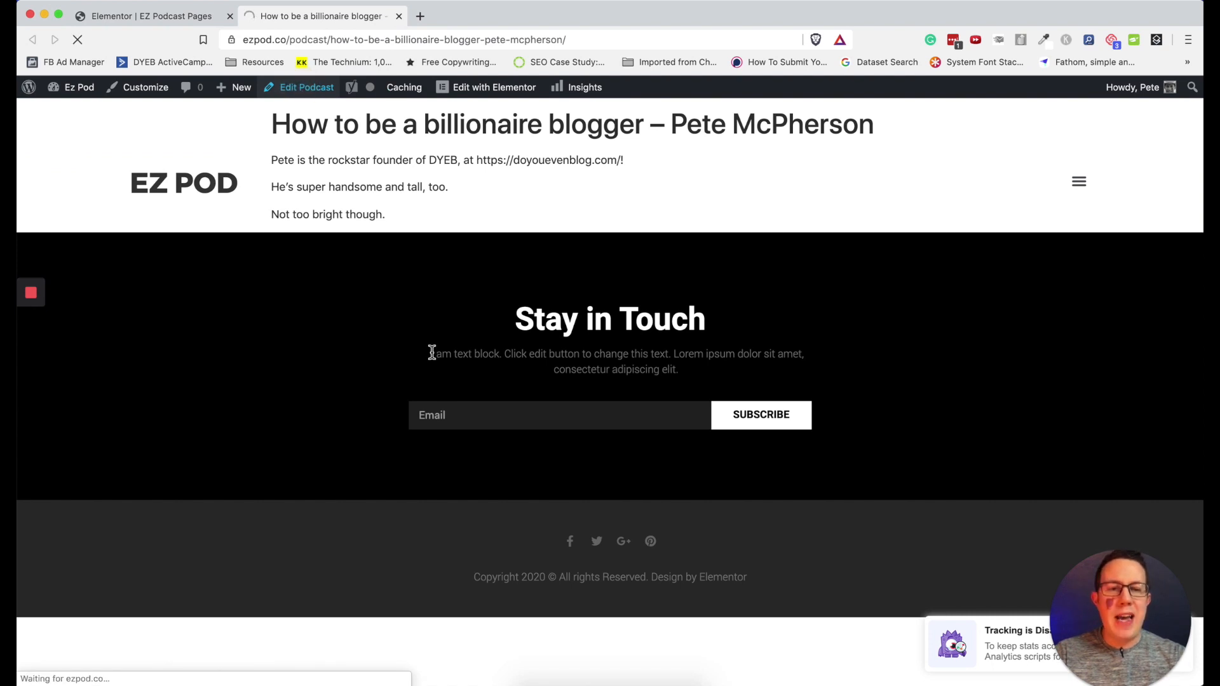
key(ctrl+Tab)
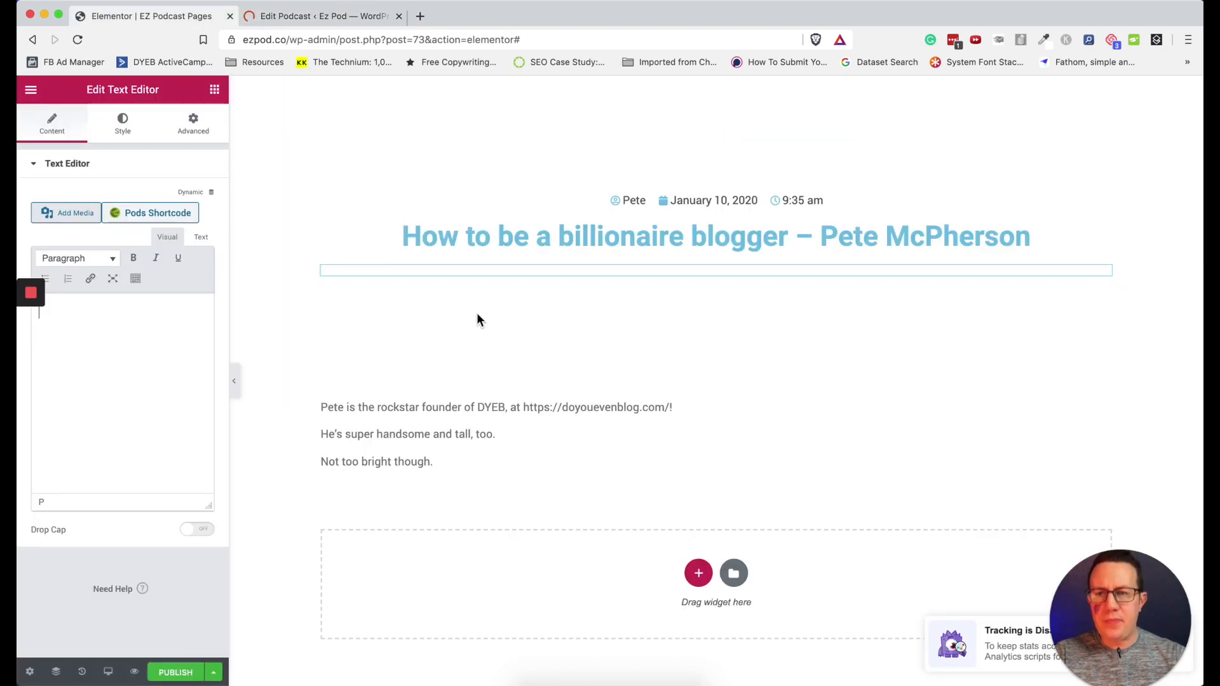
Link the empty Text Editor's content to the dynamic Pods Field tag with Embed Player as its key
click(191, 194)
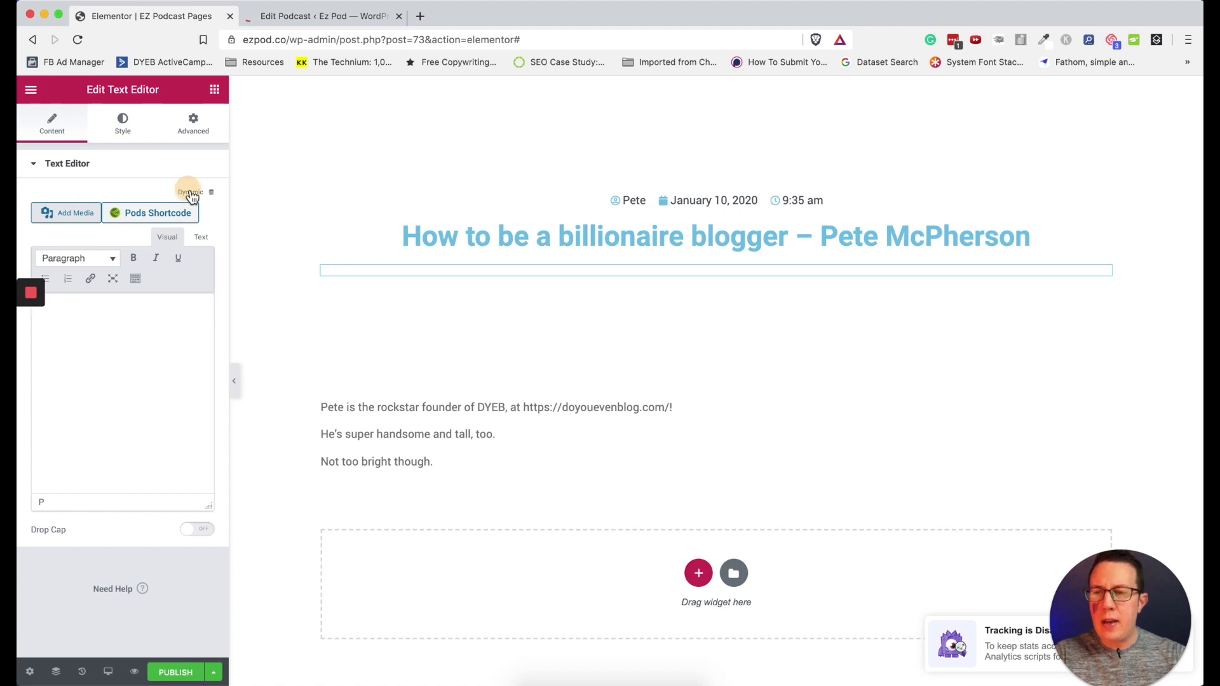
scroll(105, 318, down, 6)
scroll(106, 318, down, 2)
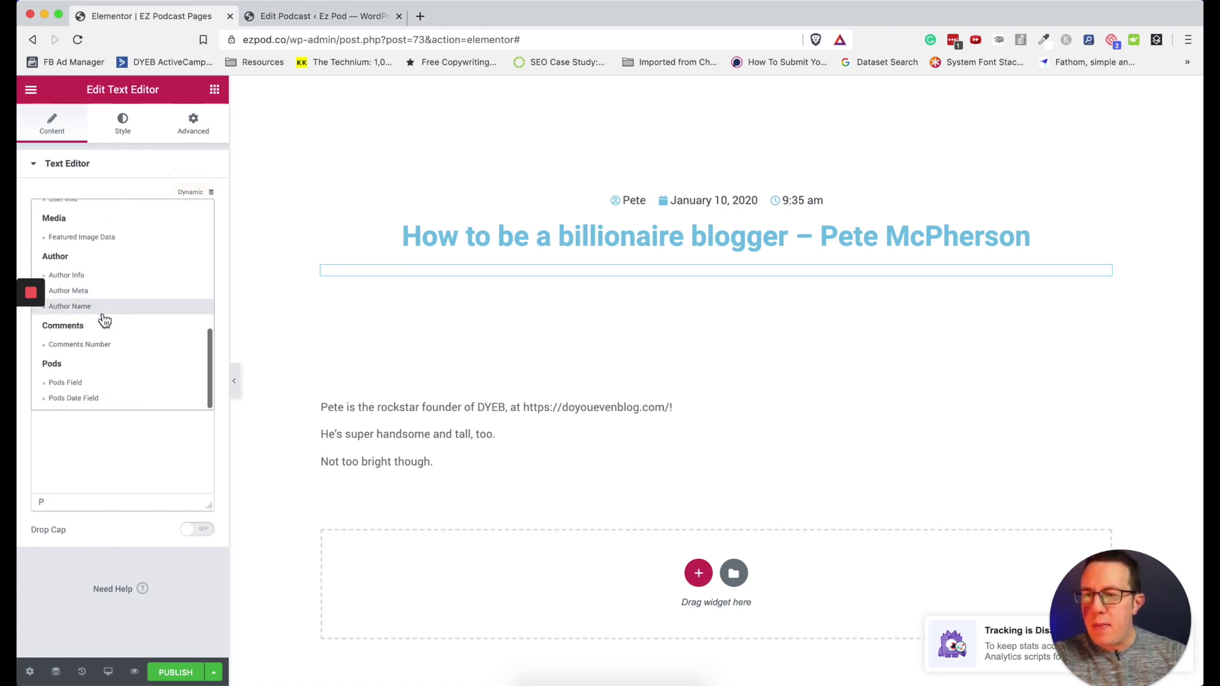
click(78, 382)
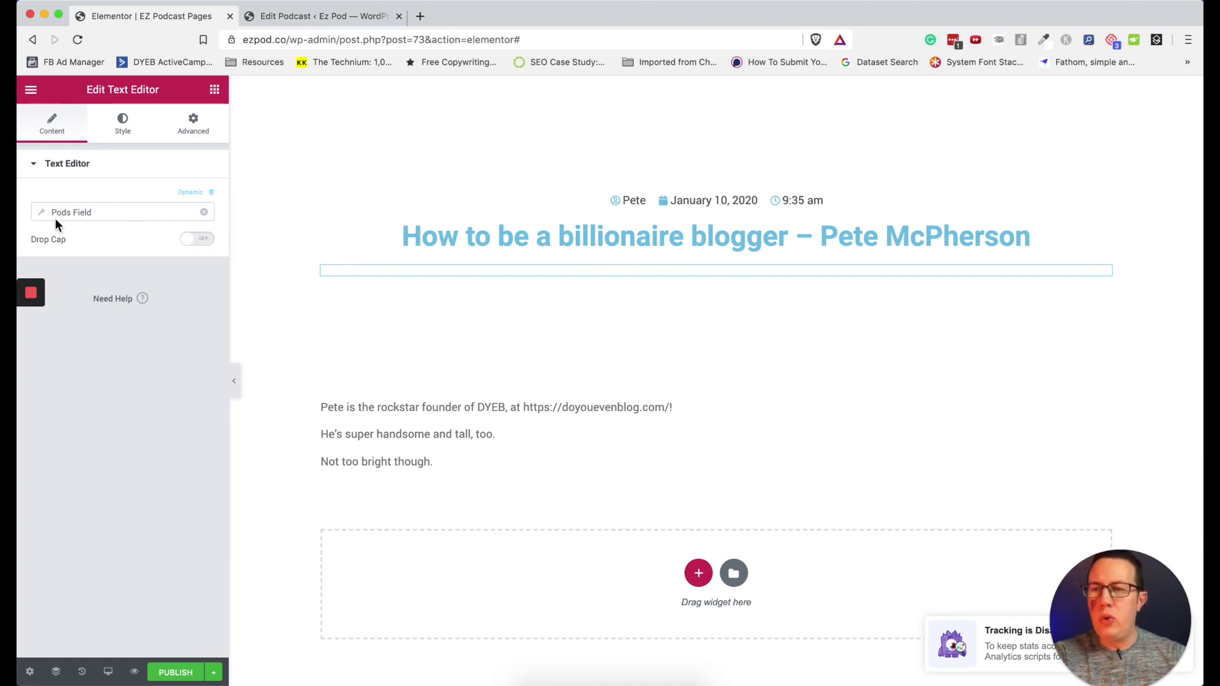
click(64, 212)
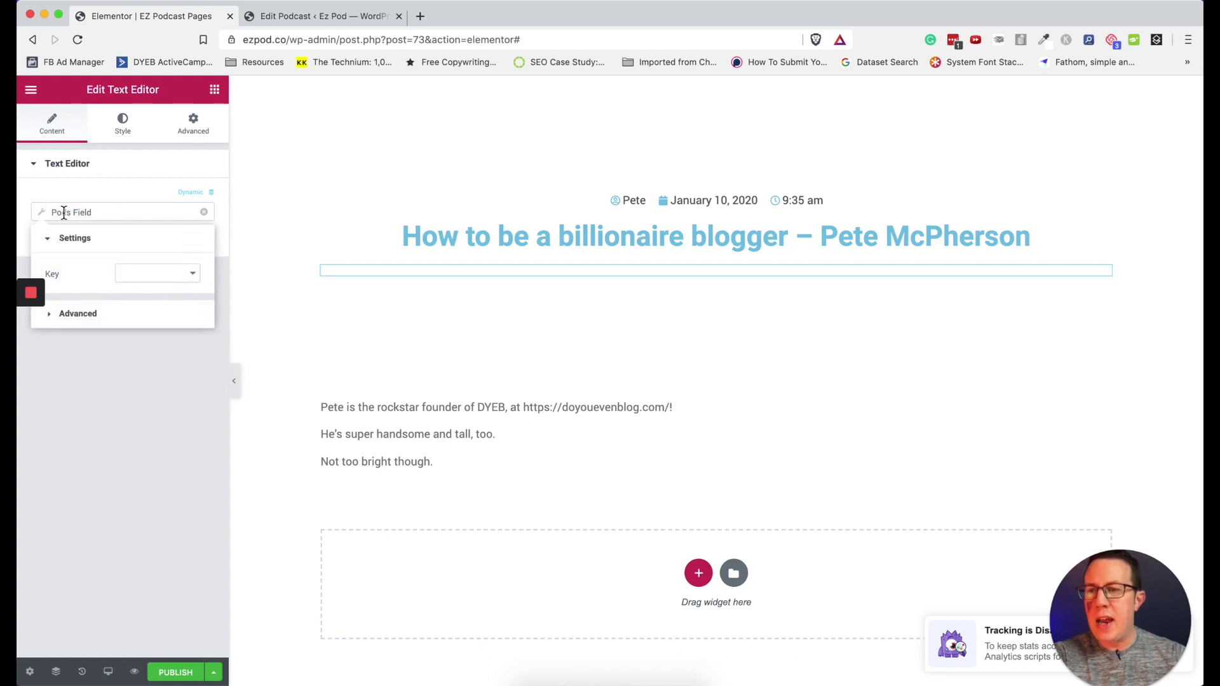
click(153, 274)
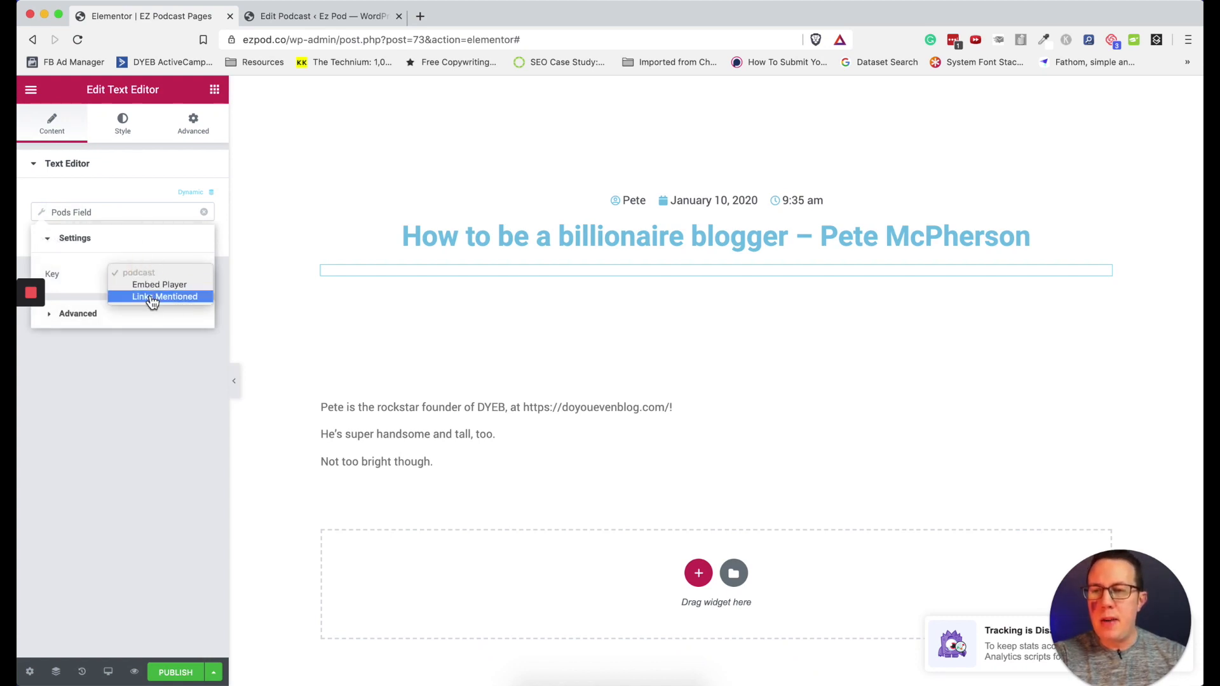
click(153, 286)
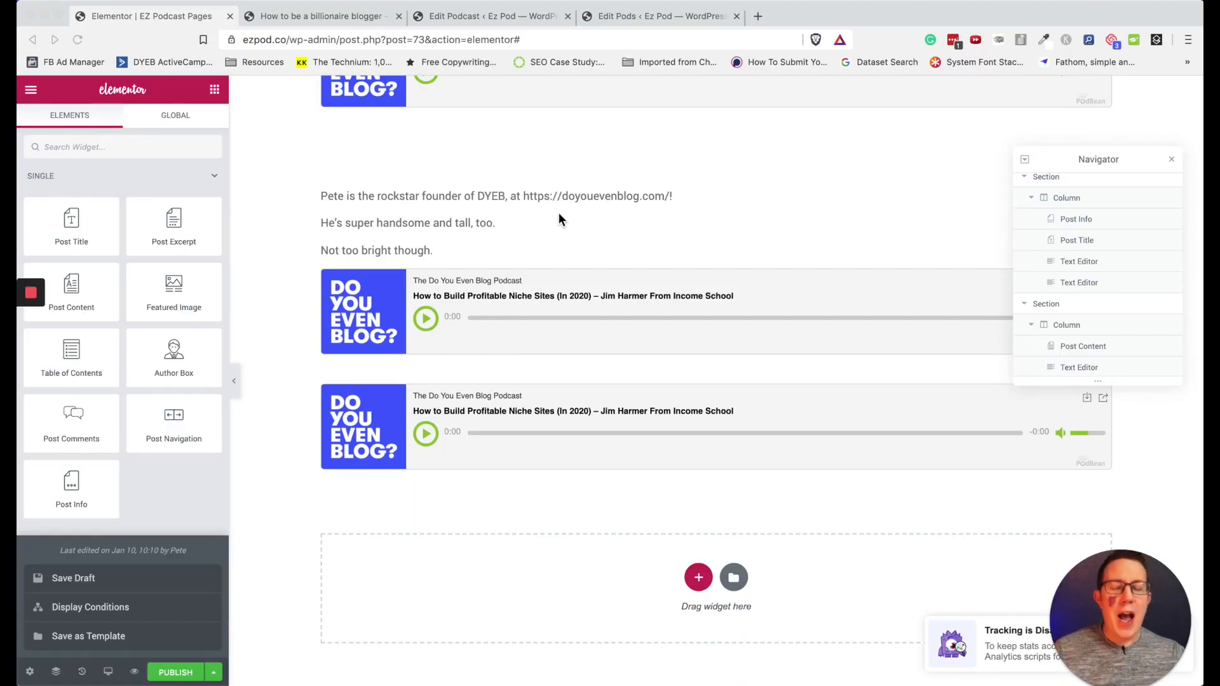
Reassign the dynamic Pods Field tag with the Embed Player key to the Text Editor directly beneath the post title, and save the draft
scroll(559, 218, up, 3)
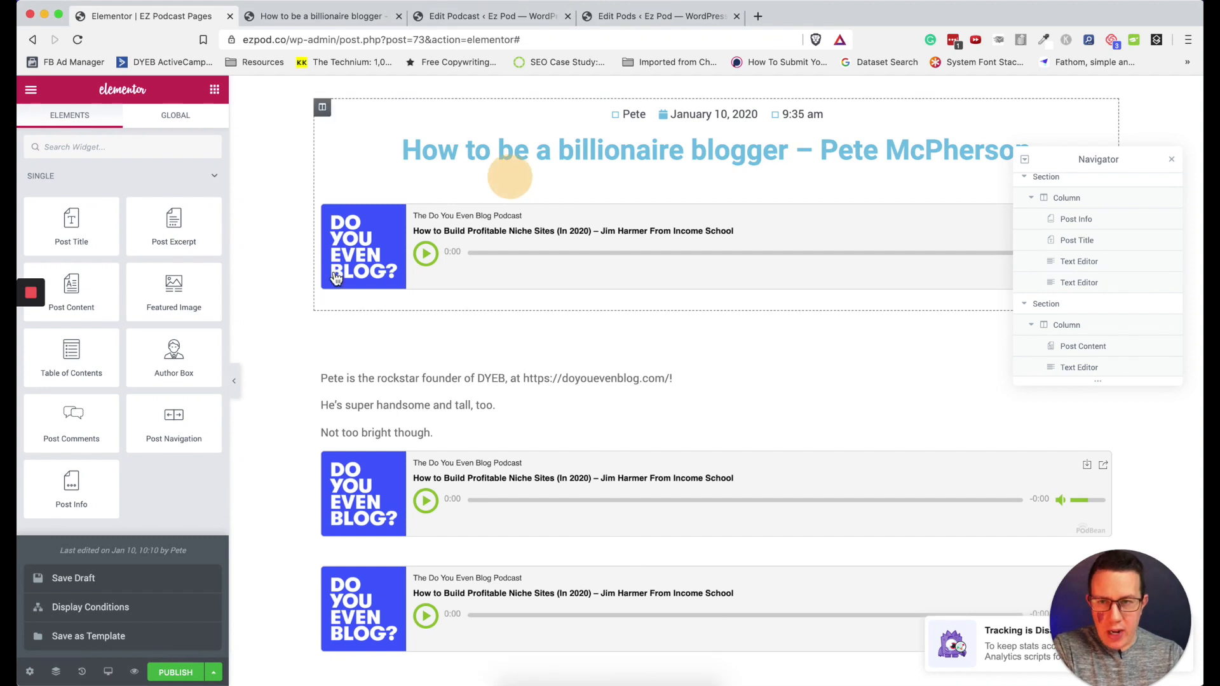
click(513, 181)
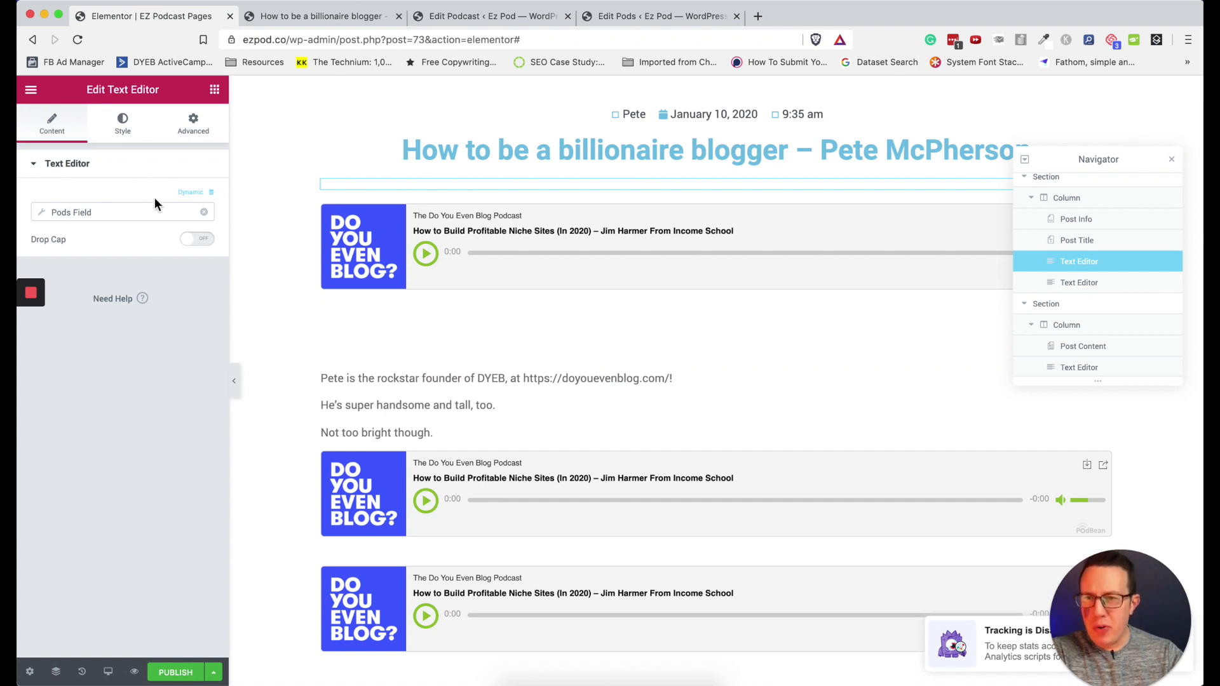
click(192, 193)
scroll(69, 382, down, 5)
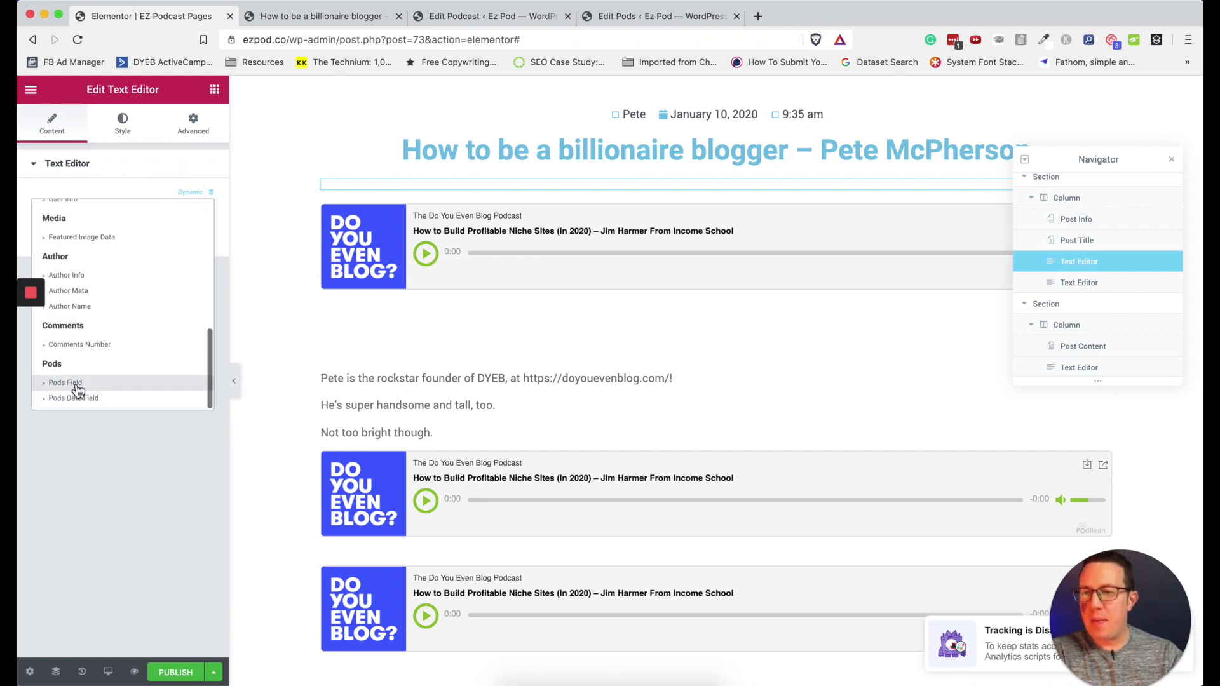
click(70, 383)
click(75, 214)
click(131, 274)
click(143, 287)
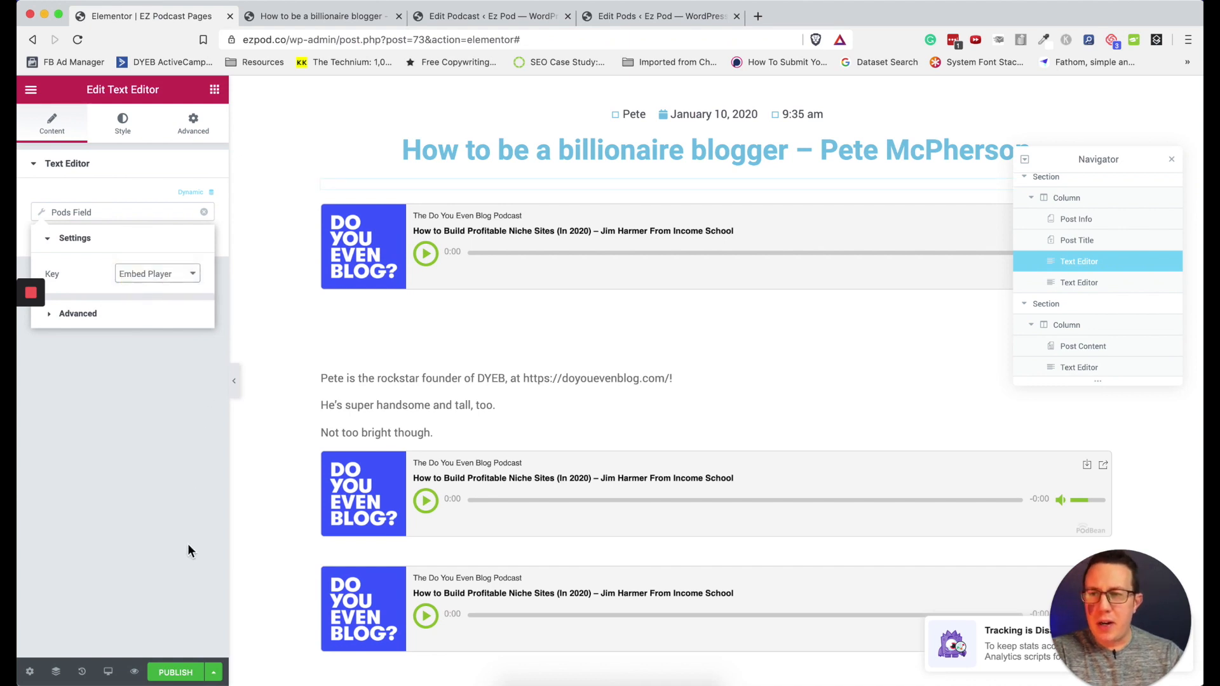
click(214, 672)
click(127, 582)
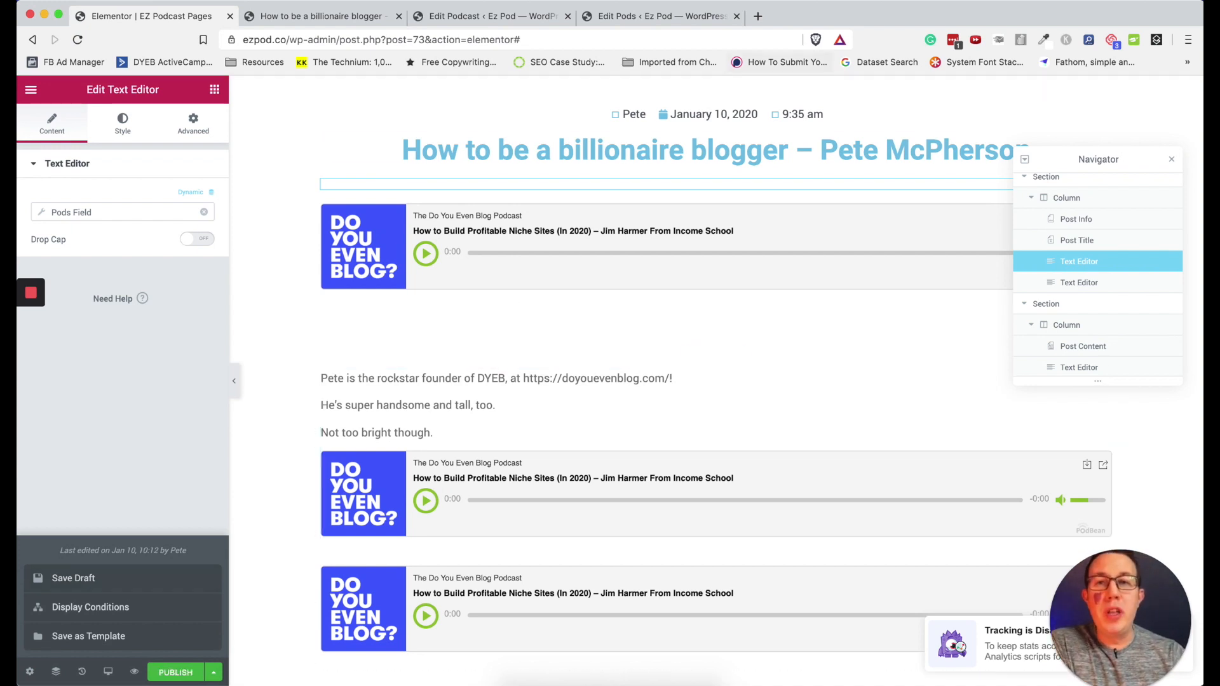
Examine the podcast pod's field list, the page preview and the HTML source of the entry's Embed Player field
click(619, 14)
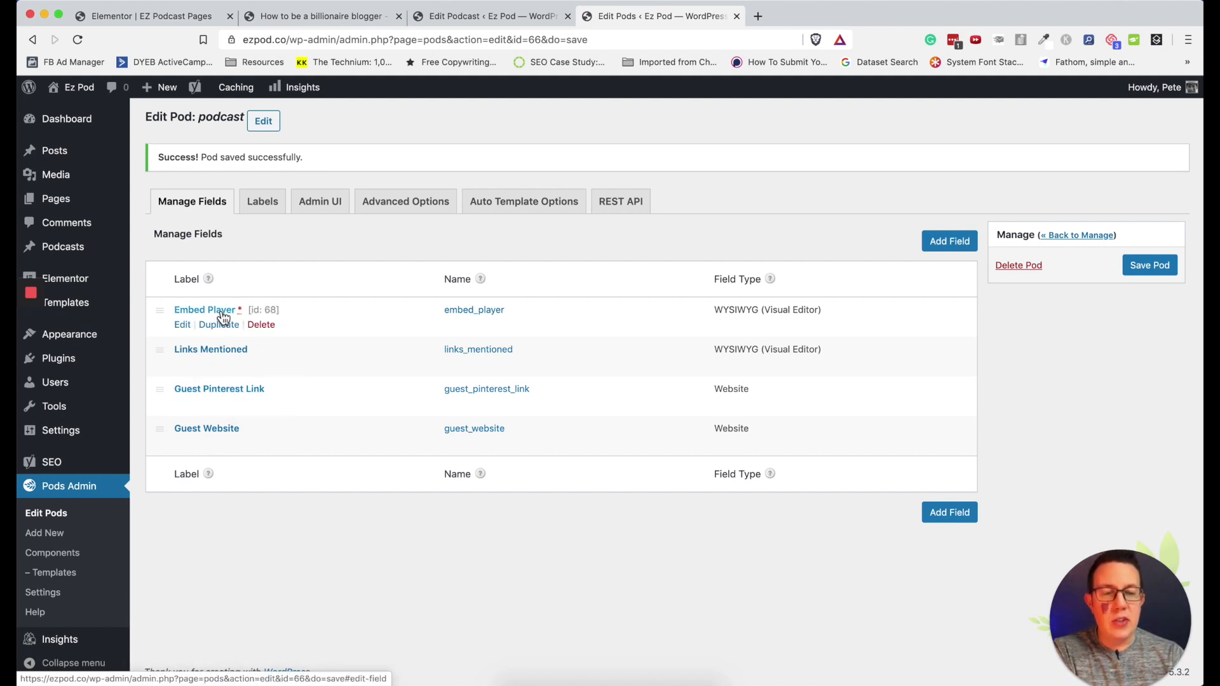
click(292, 19)
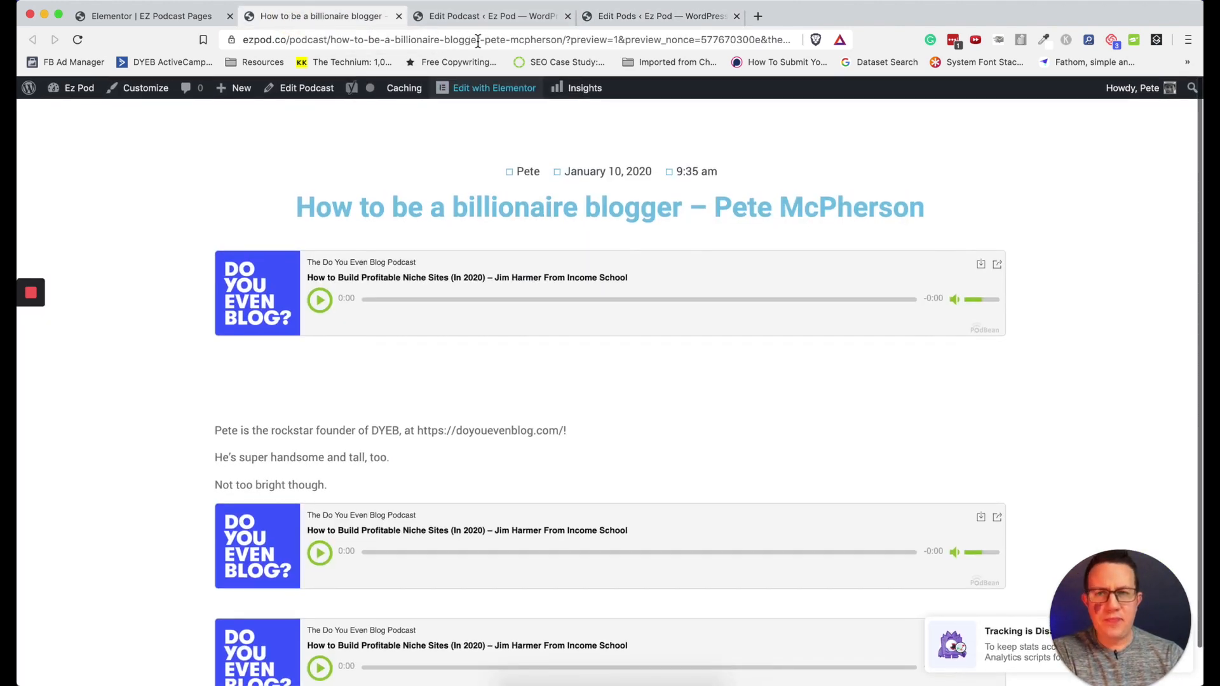
click(446, 18)
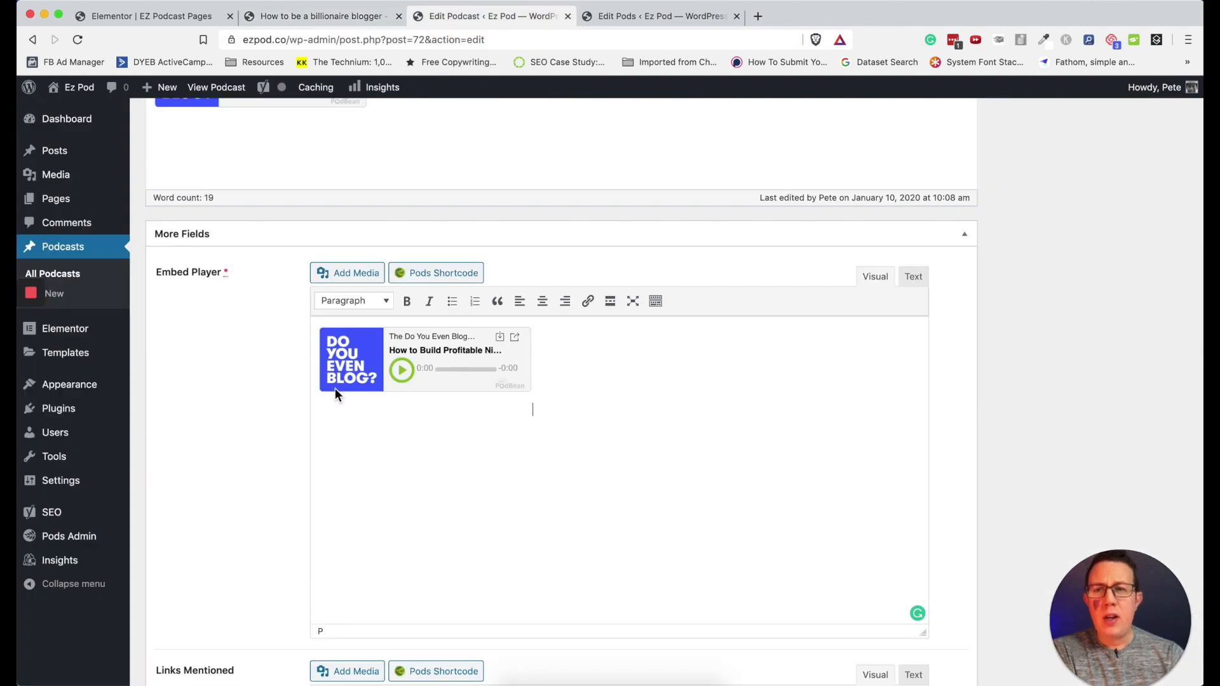
scroll(213, 470, down, 3)
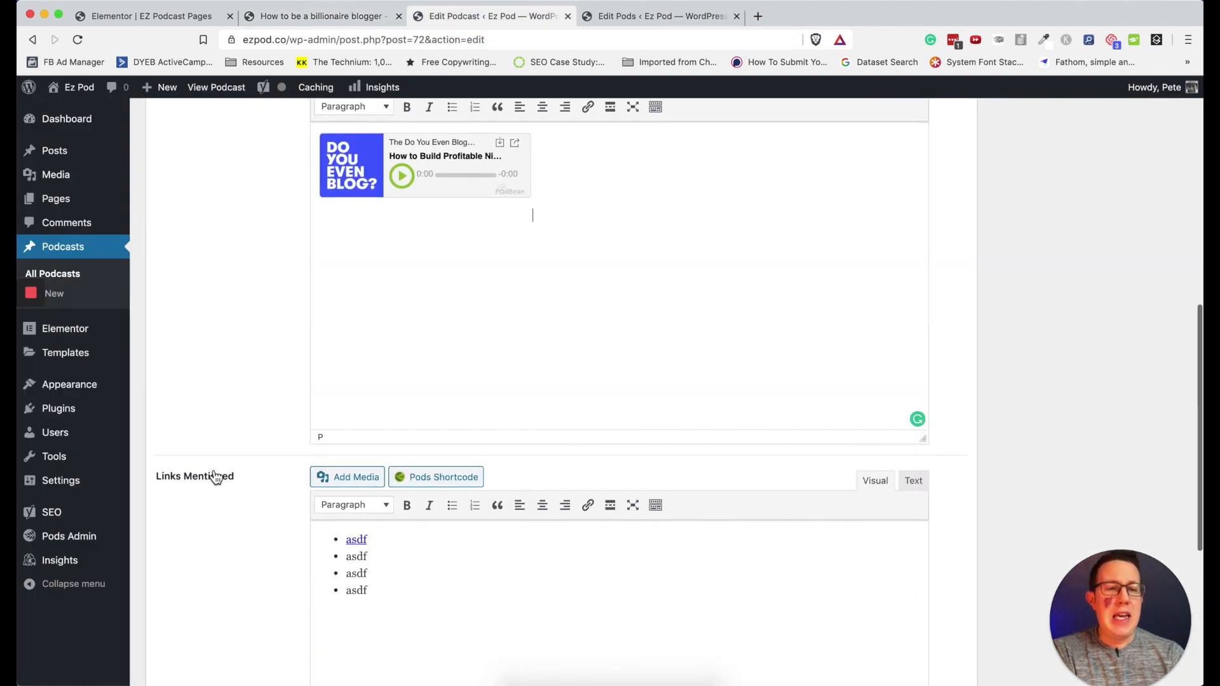
scroll(213, 474, up, 5)
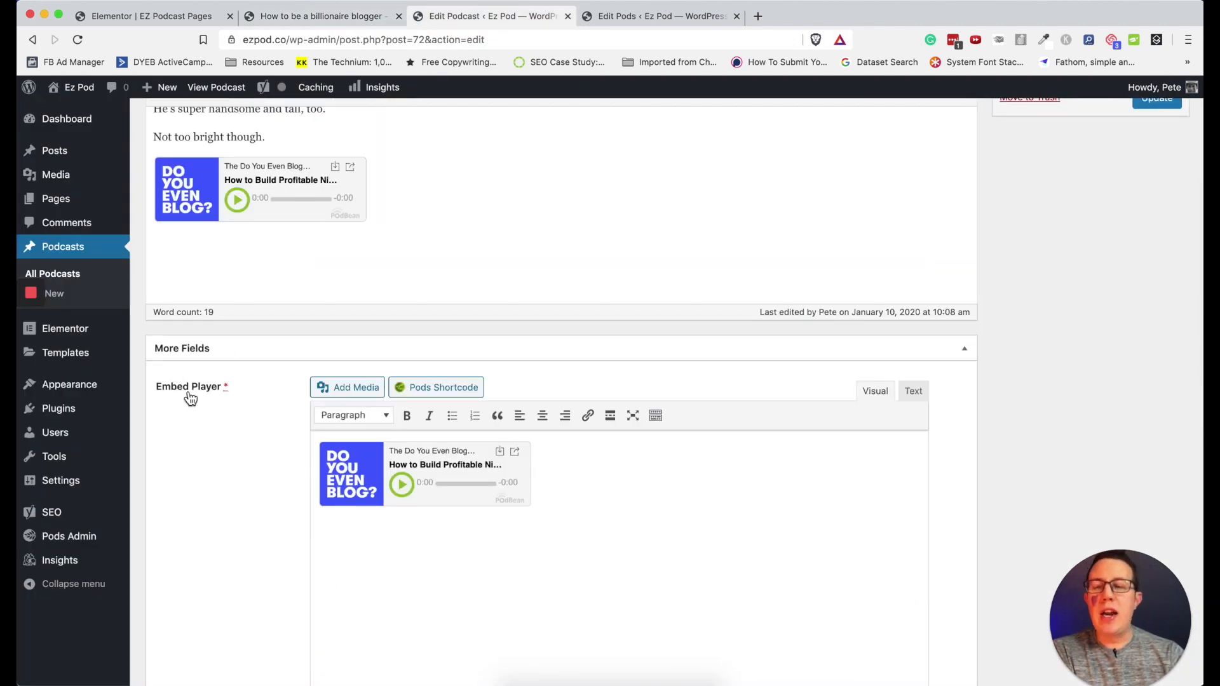
scroll(174, 405, down, 1)
click(920, 331)
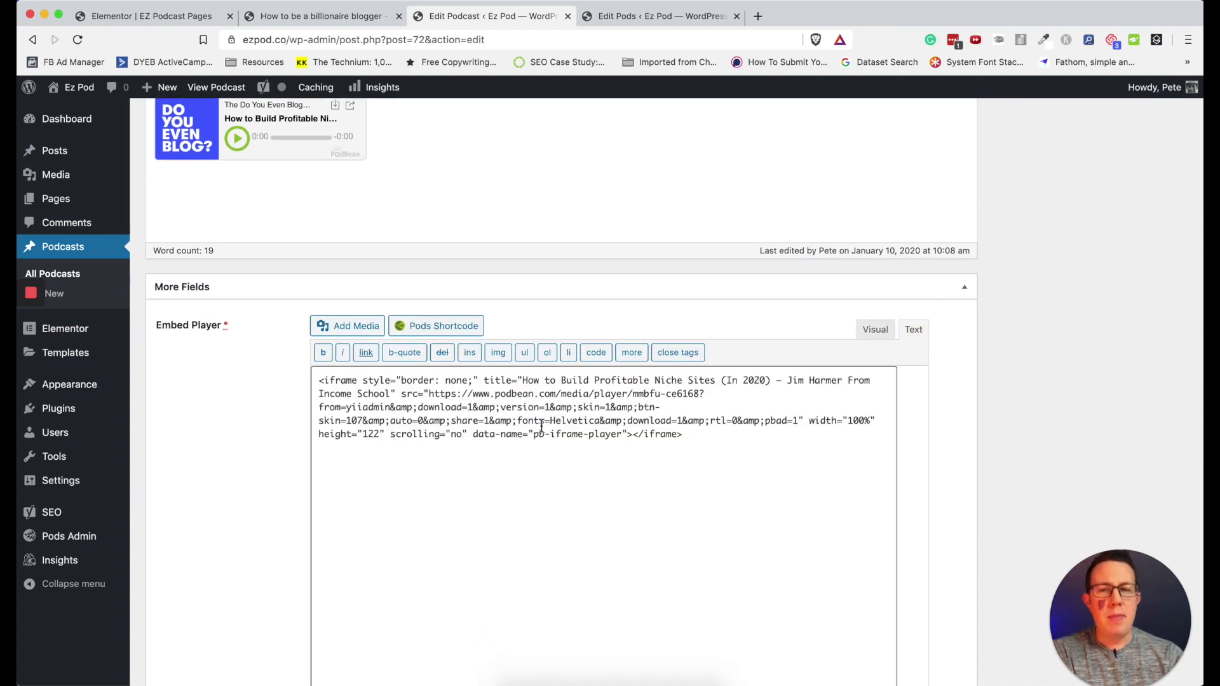
click(875, 329)
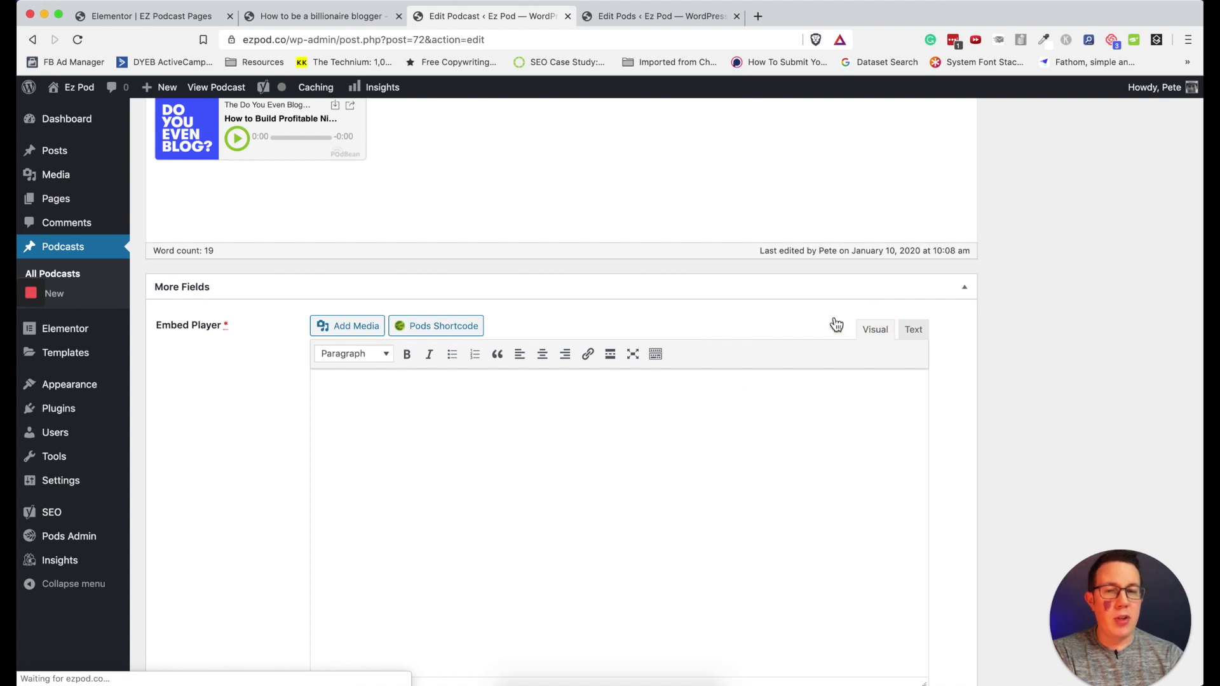
Add a Text Editor widget below the title section's audio player and replace its placeholder text with [pods field="embed_player"]
click(171, 17)
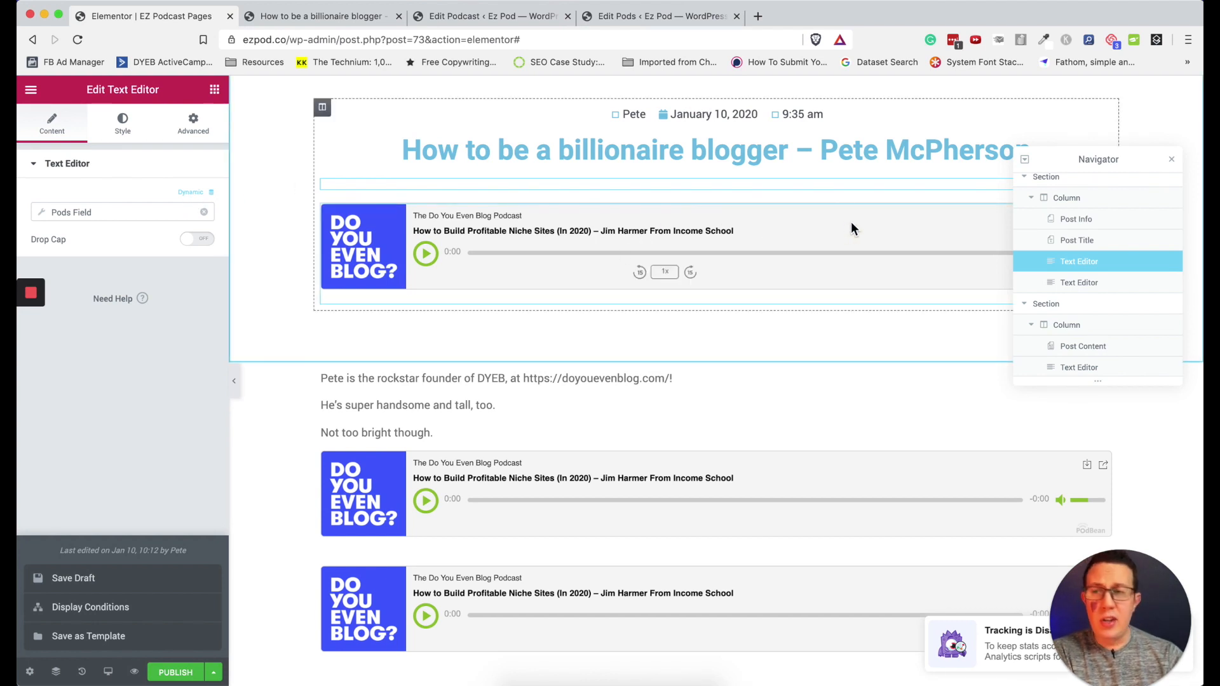
click(218, 90)
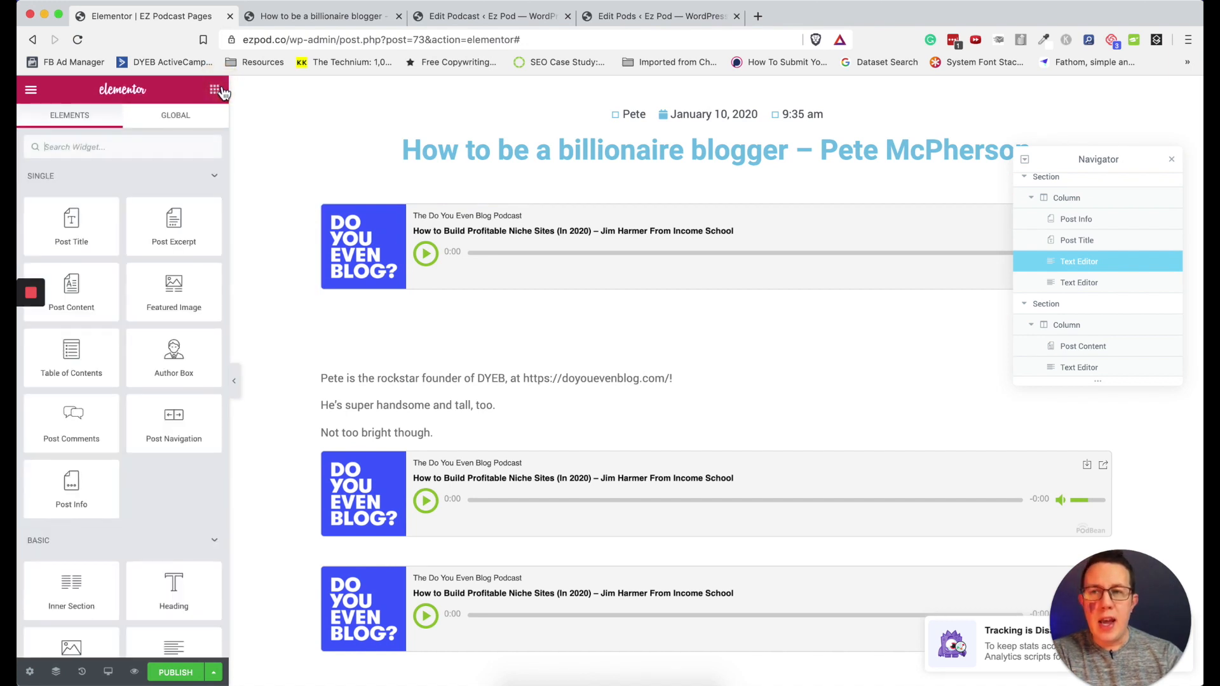
scroll(173, 565, down, 2)
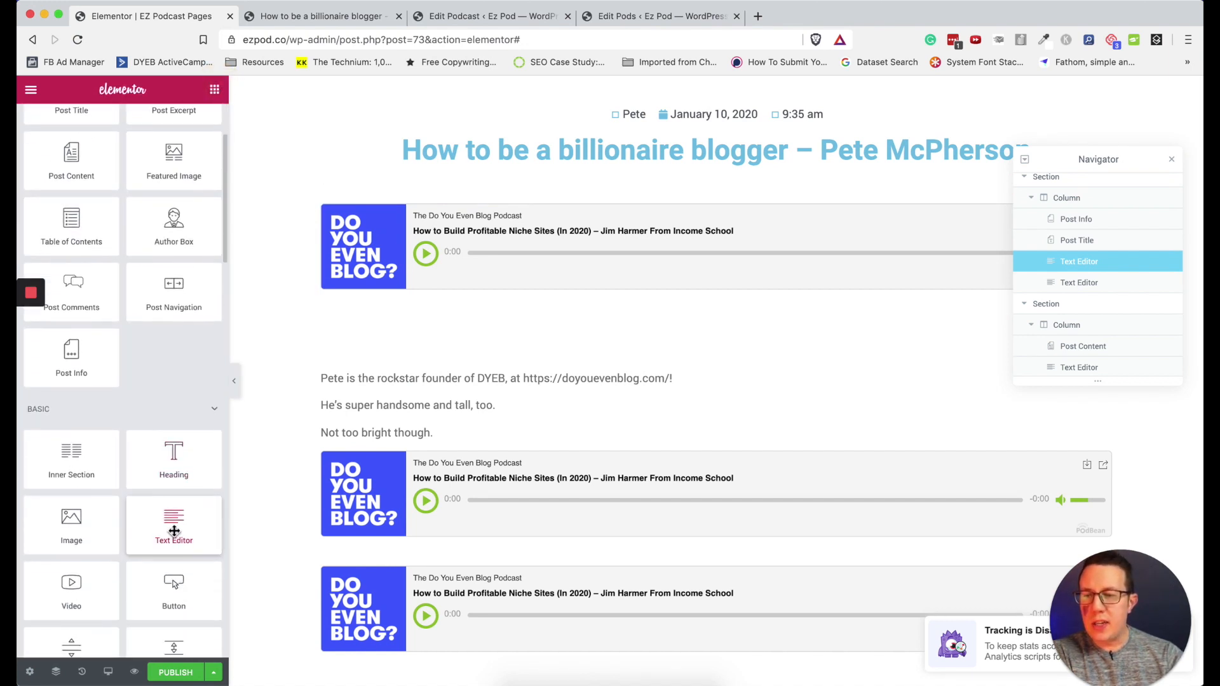
drag(165, 514, 559, 267)
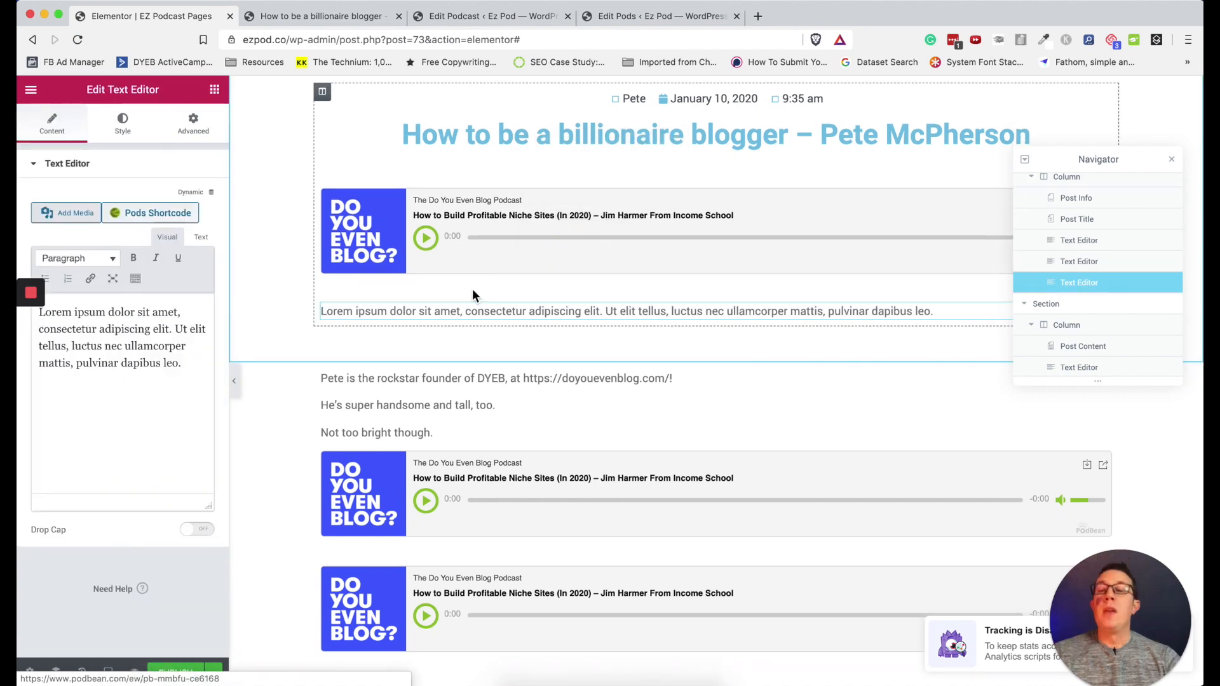
triple_click(74, 354)
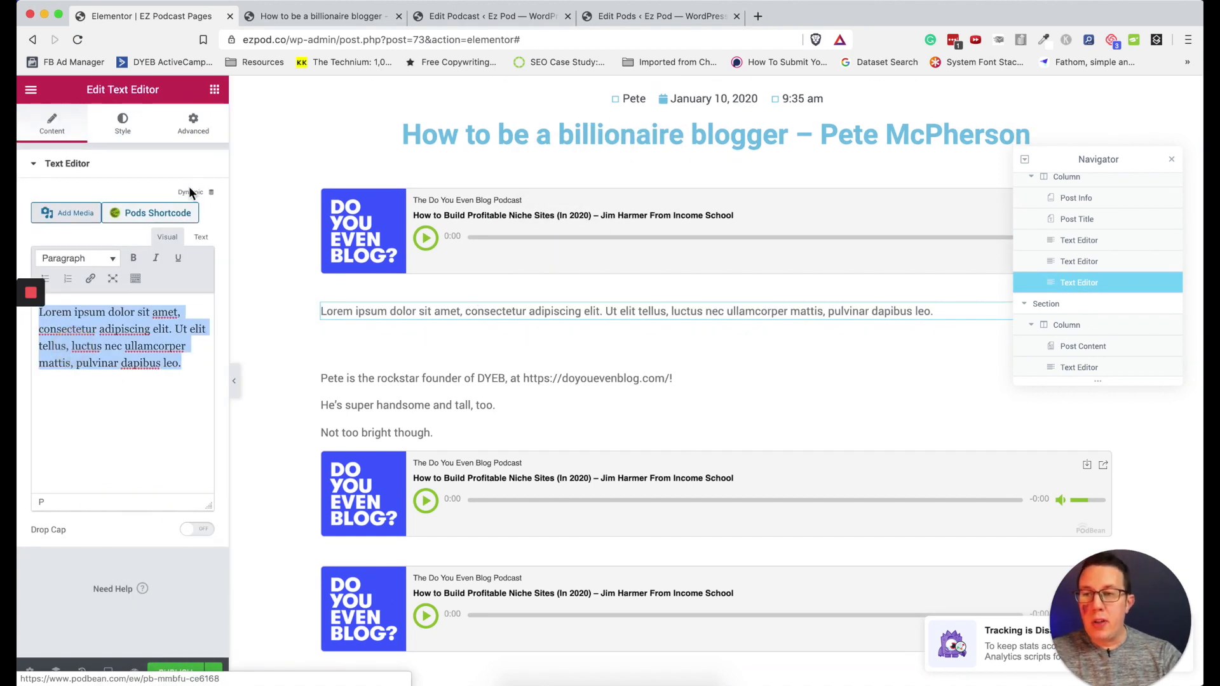
text([pods field="embed_player"])
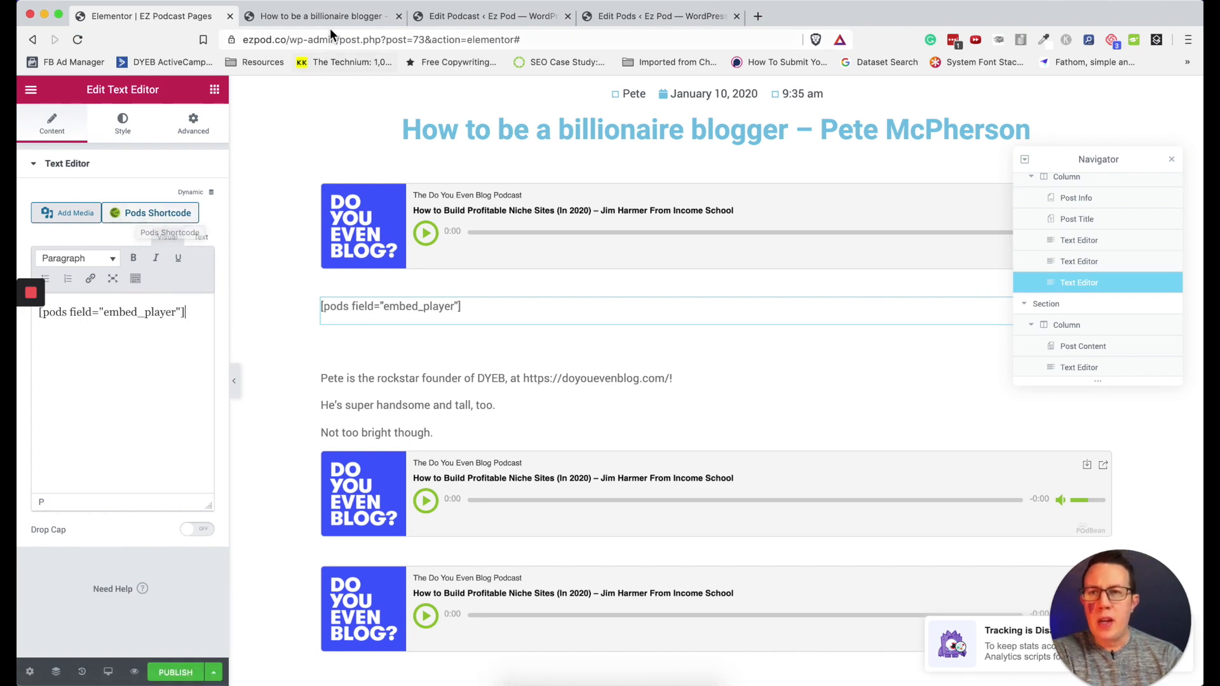
Examine the Pods Shortcode options for displaying a field from this item in the podcast entry, and return to the template without inserting anything
click(343, 16)
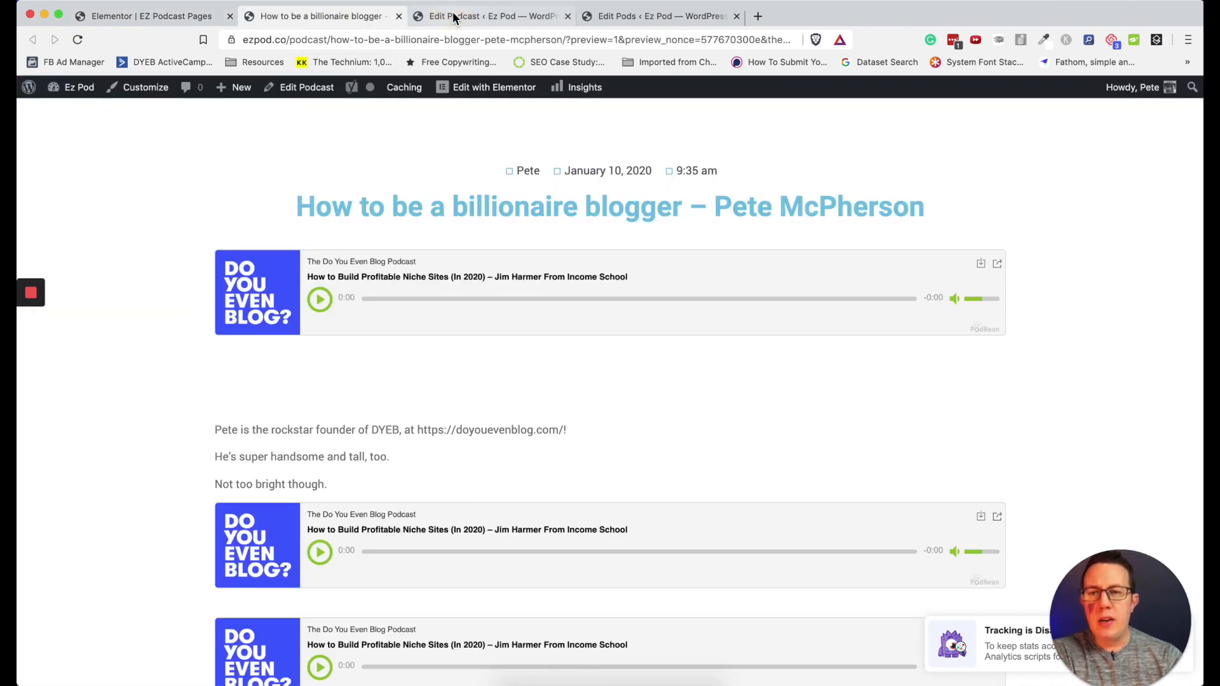
click(453, 14)
scroll(442, 165, up, 5)
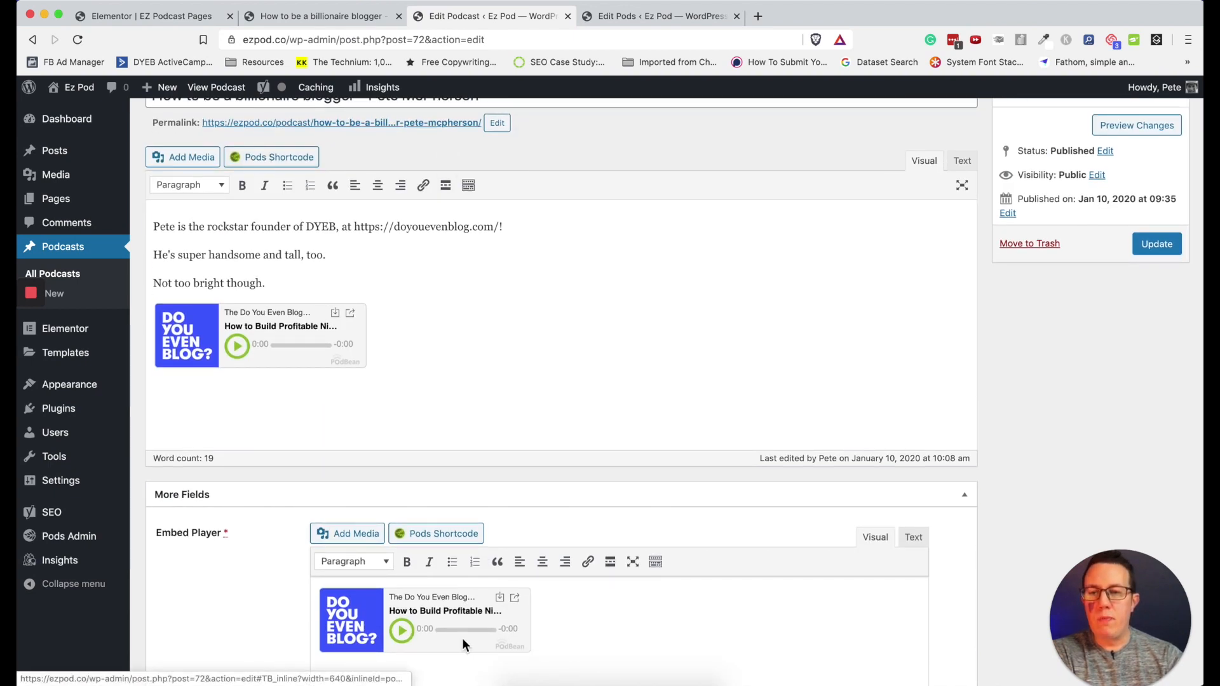
click(296, 158)
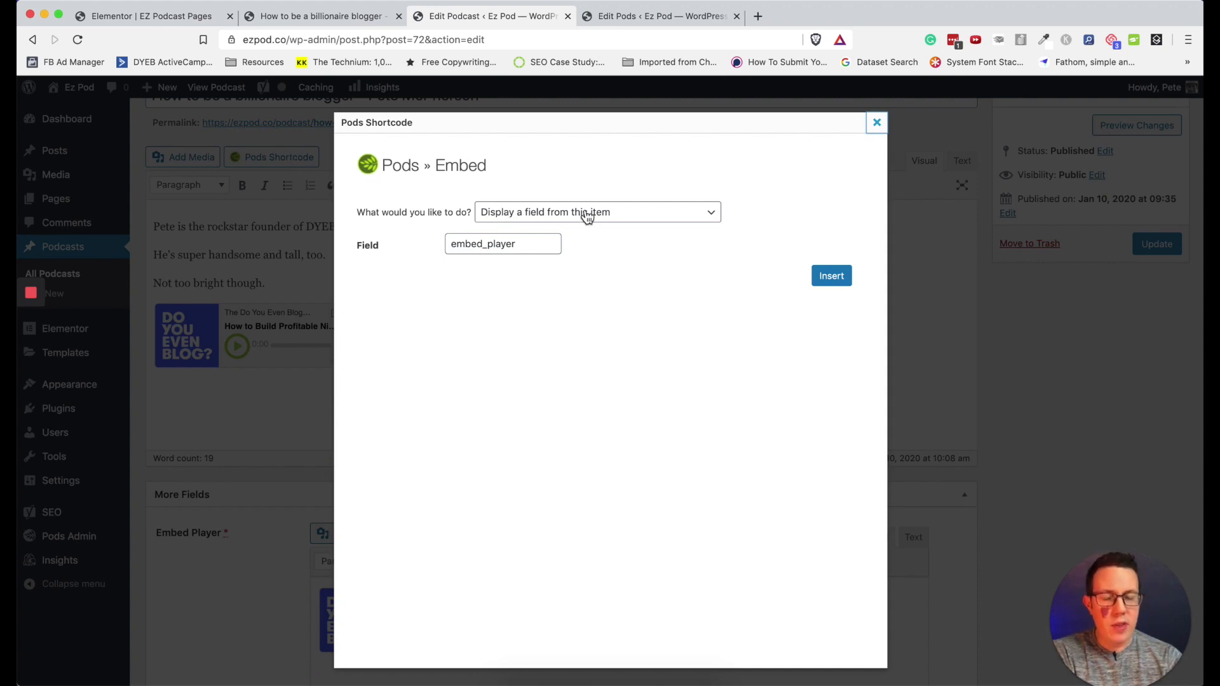
click(521, 212)
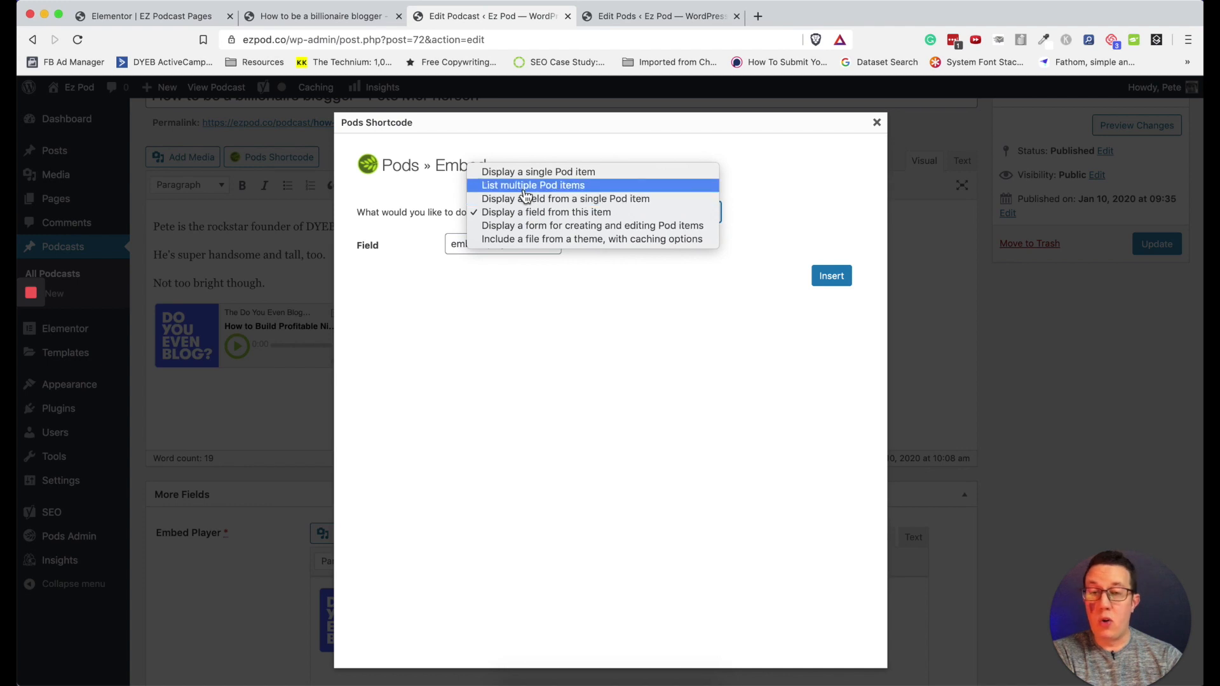
click(517, 213)
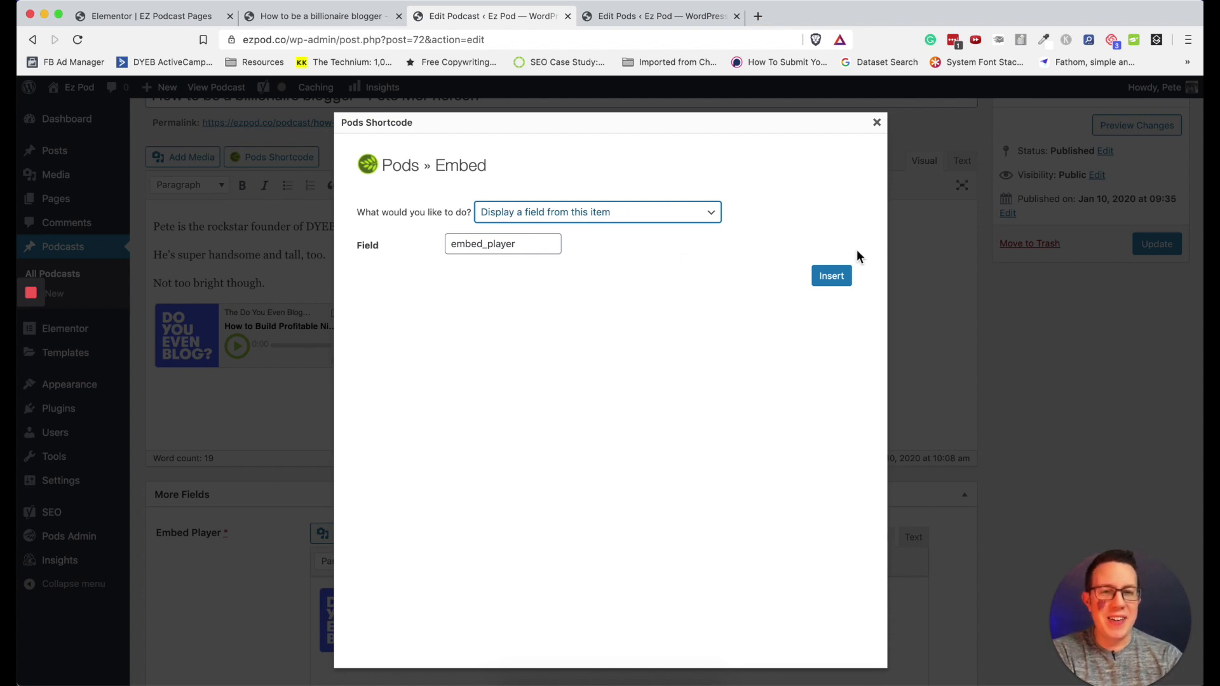
click(879, 123)
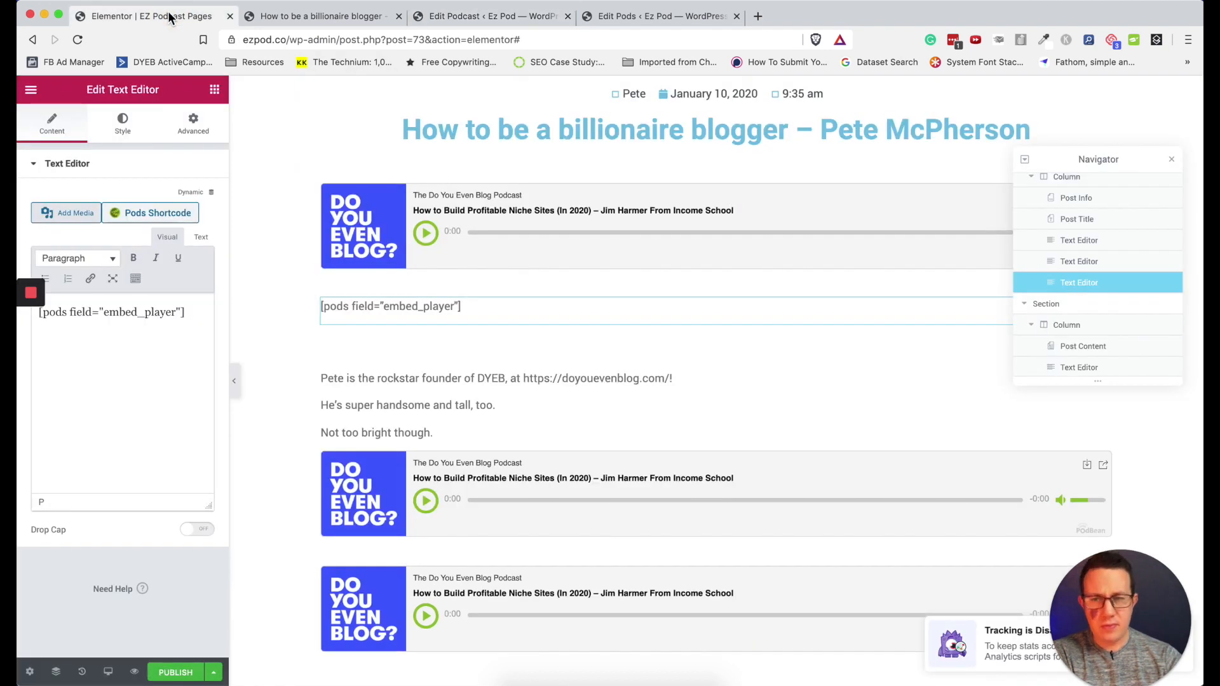
click(167, 18)
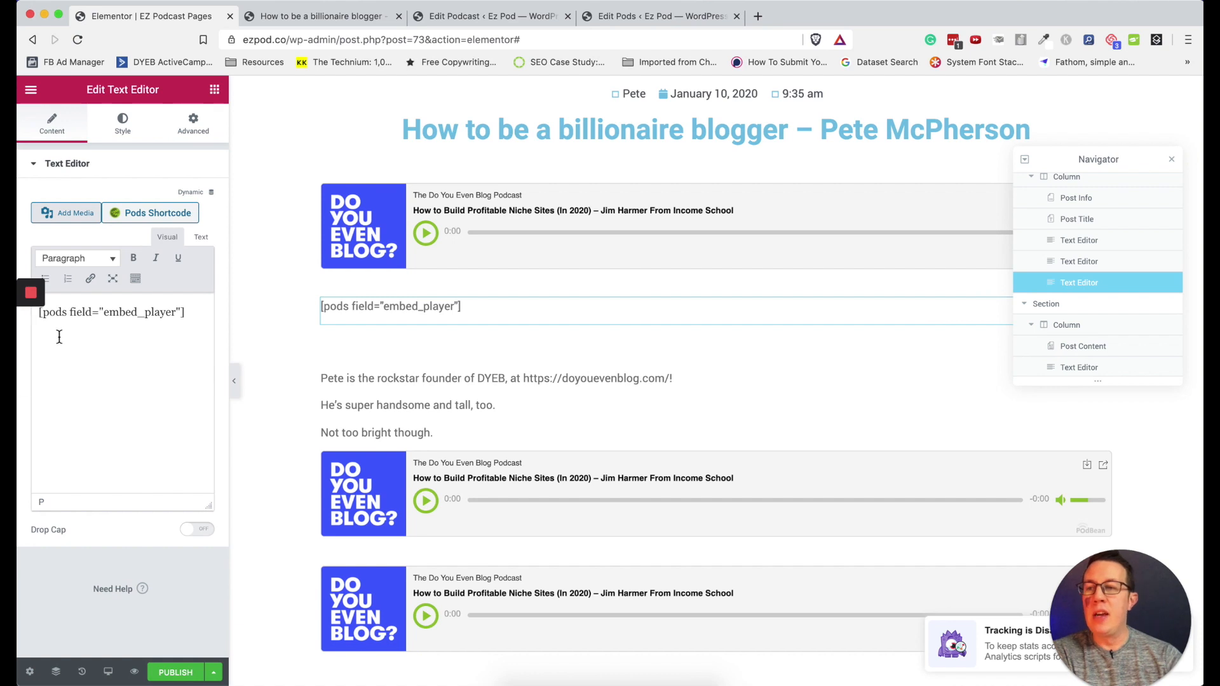
click(282, 168)
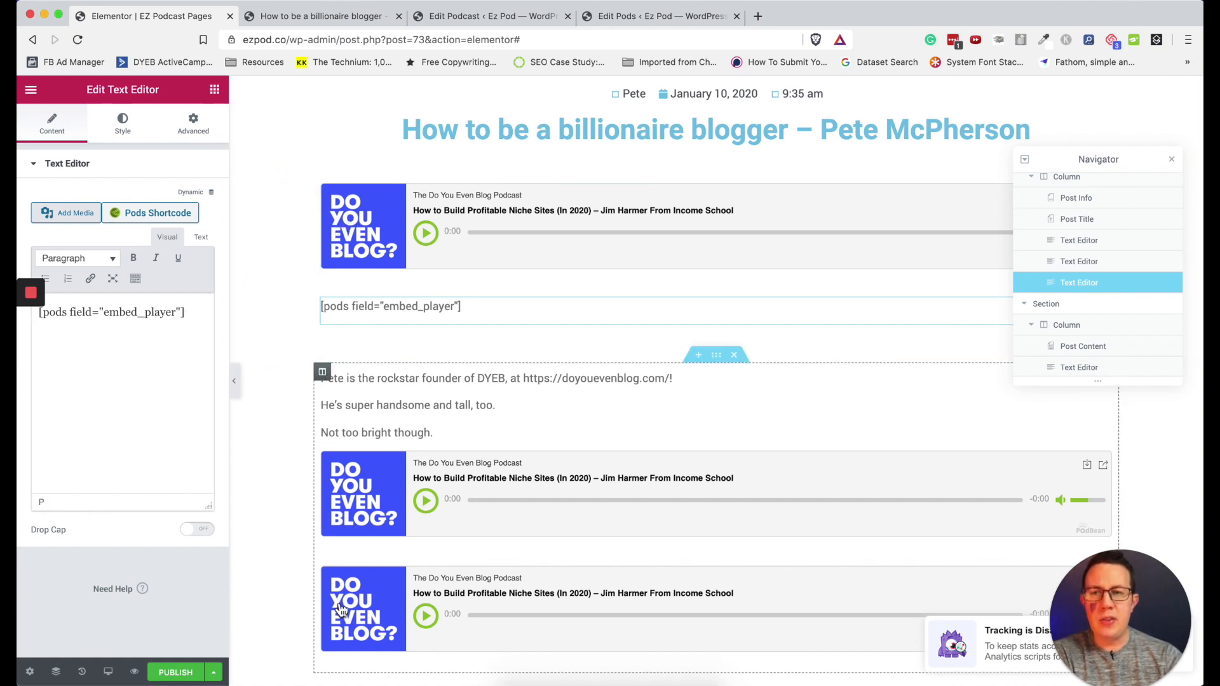
Remove the redundant Text Editor widgets from the template, including the [pods field="embed_player"] one and the player beneath the post content
click(365, 424)
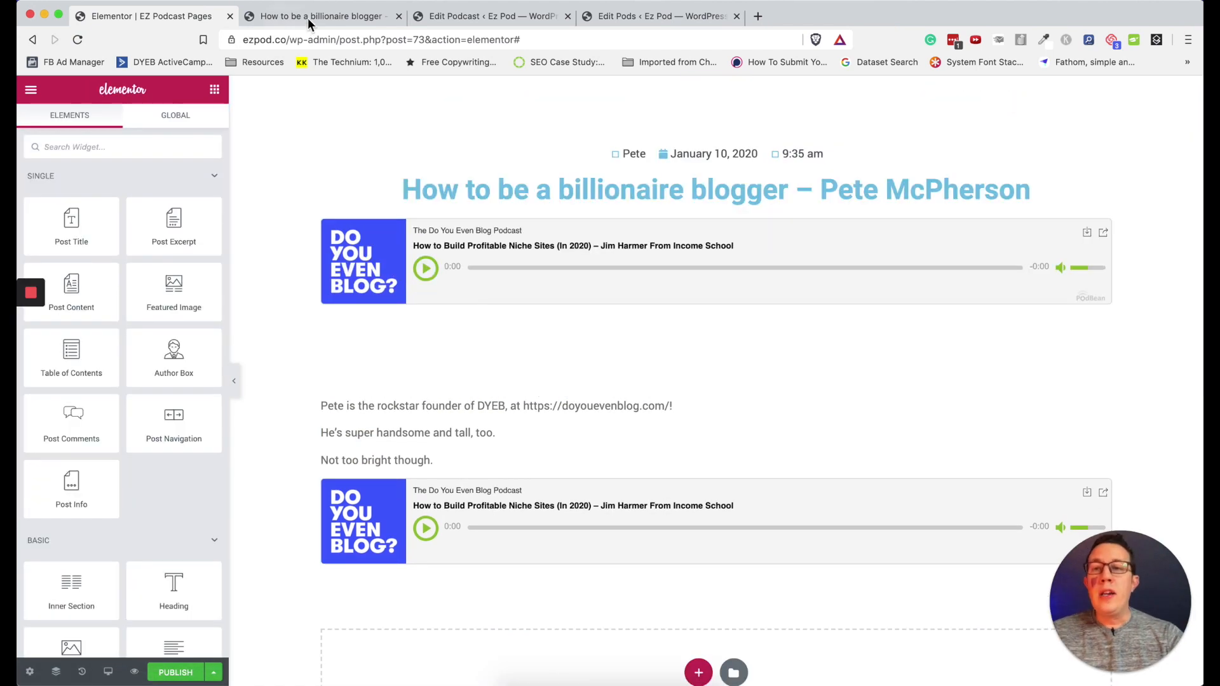
Delete the embedded audio player from the podcast entry's main content, keeping the Embed Player field, and update the entry
click(309, 20)
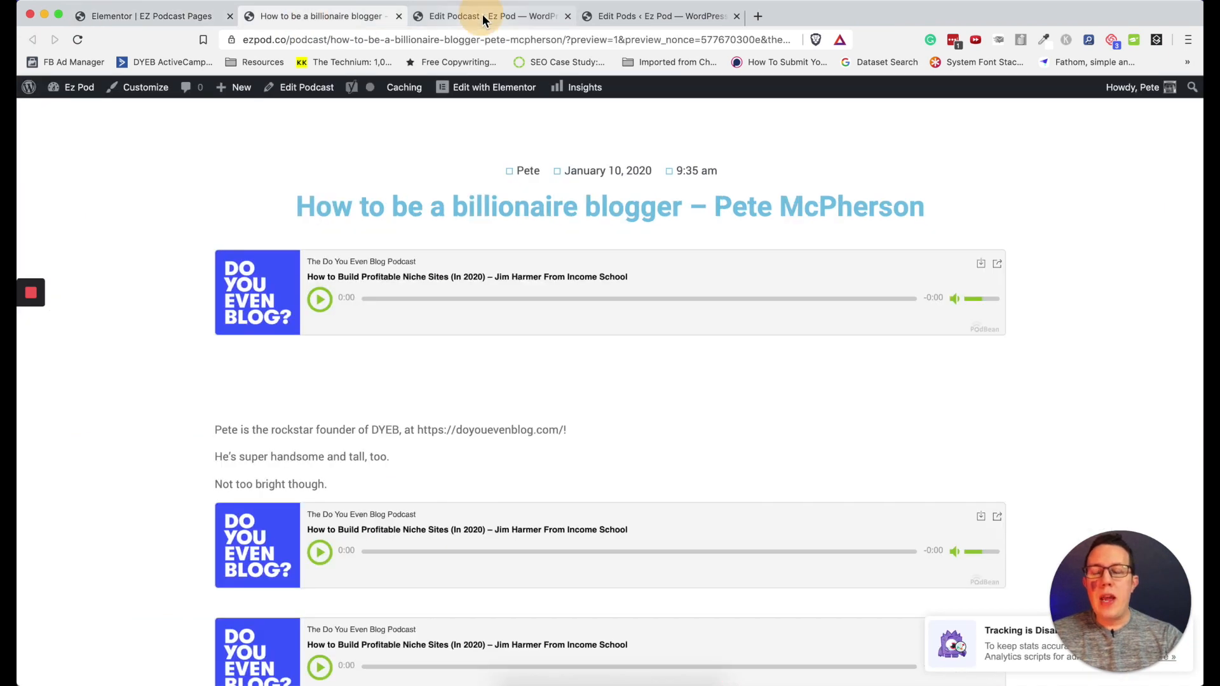
click(482, 17)
click(391, 336)
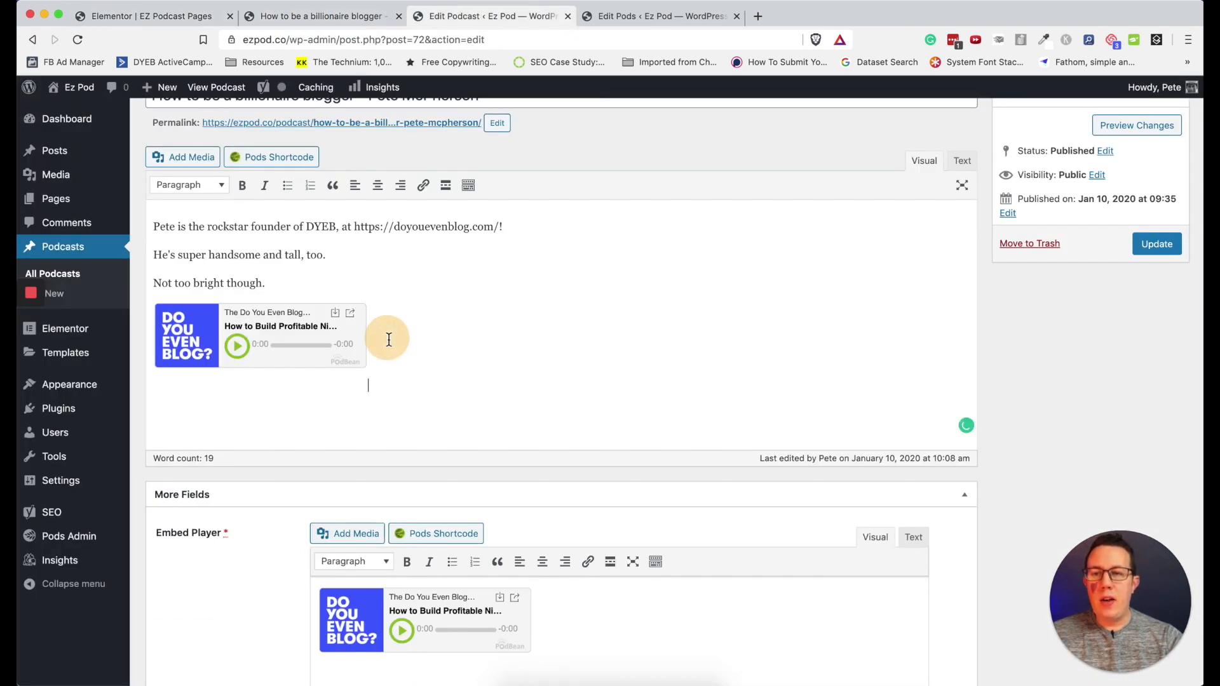
key(BackSpace)
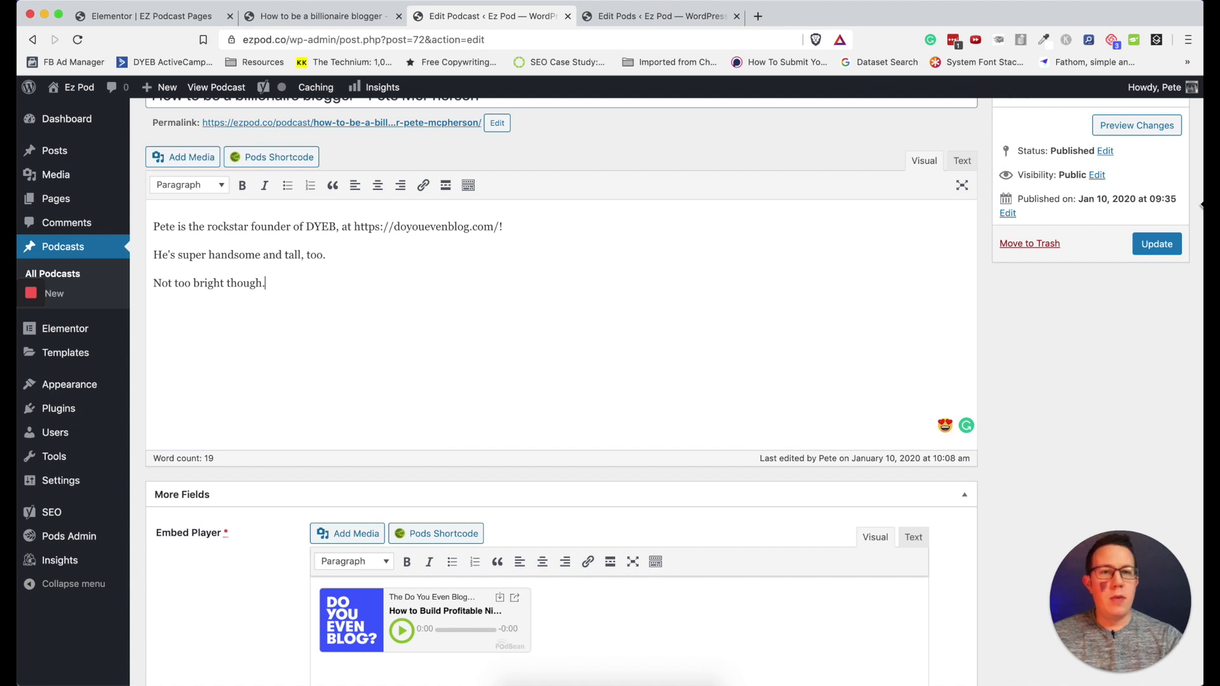
click(1162, 242)
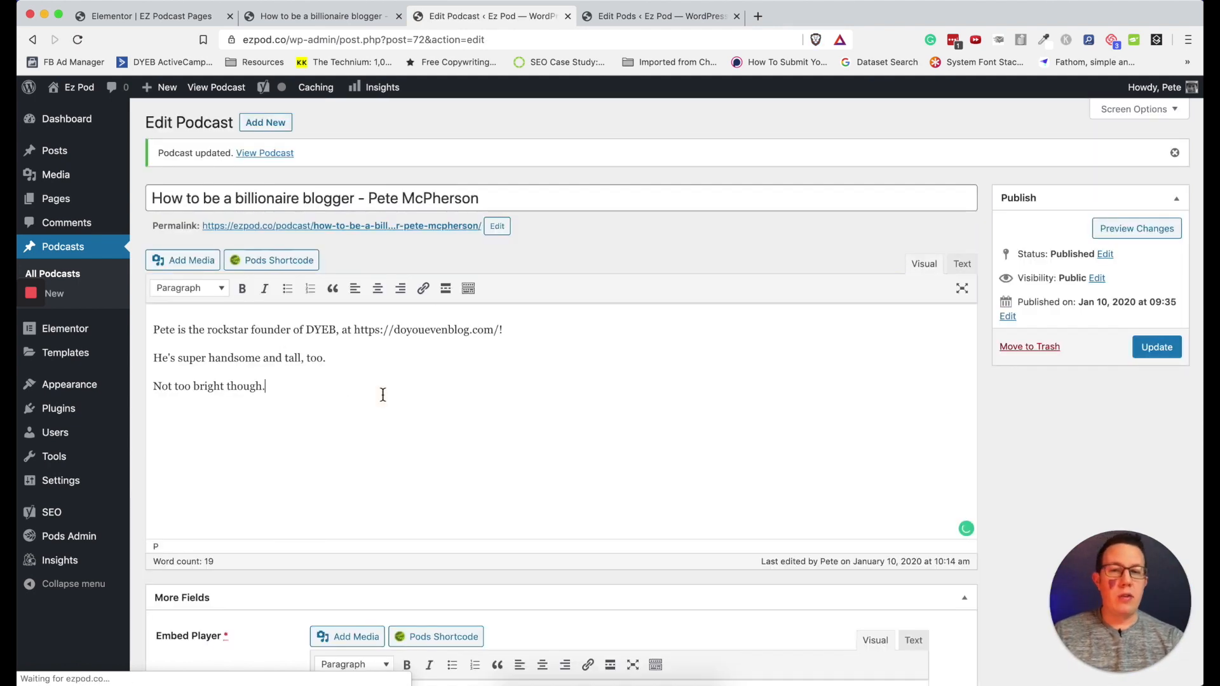
Lengthen the podcast entry's content by adding four more copies of its last two paragraphs, and update the entry
drag(284, 391, 141, 361)
key(ctrl+c)
click(284, 386)
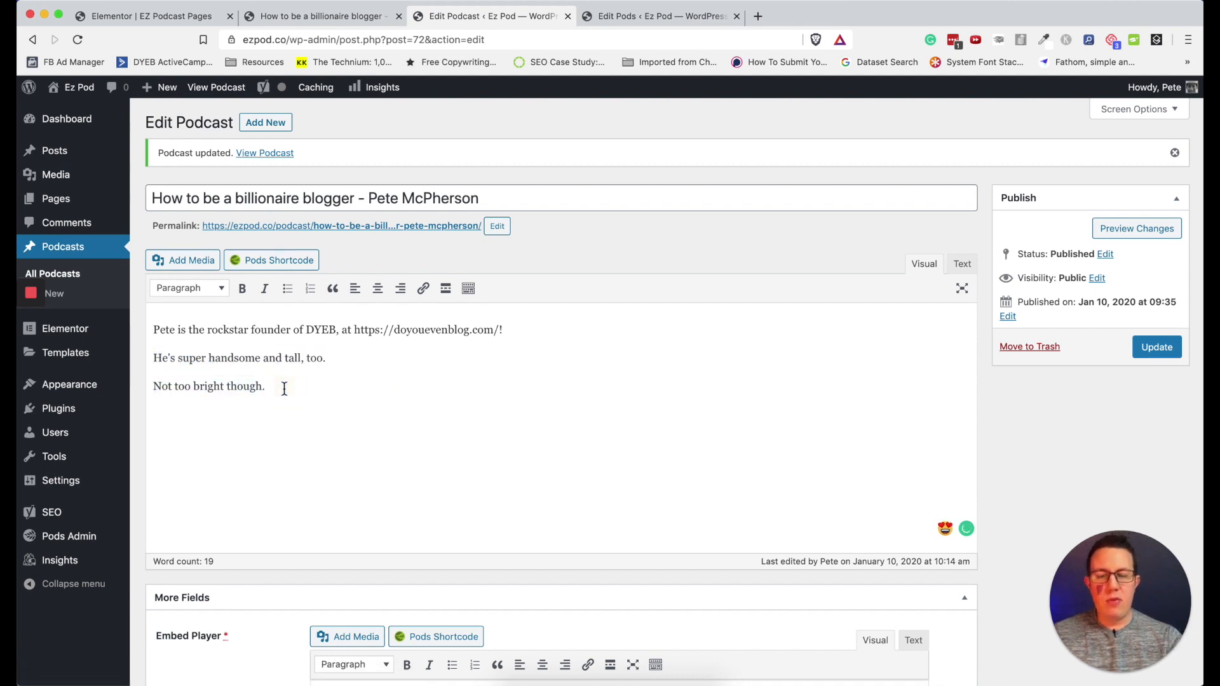
key(ctrl+v)
key(ctrl+v)
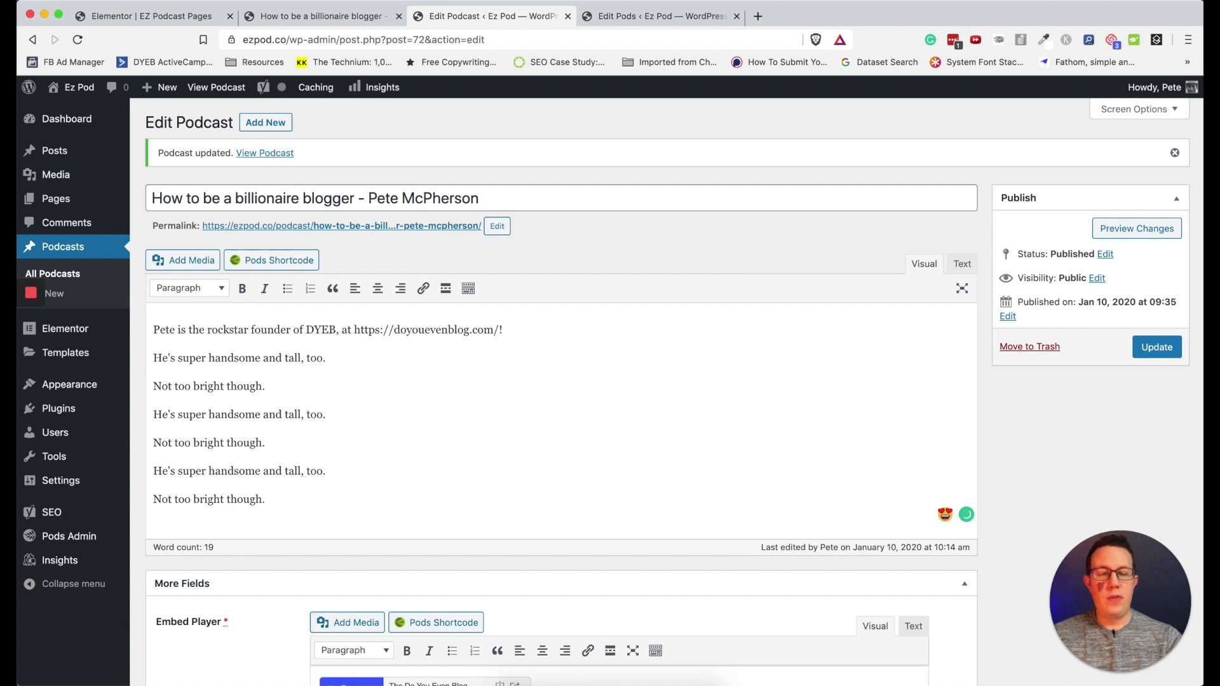
key(ctrl+v)
key(ctrl+v)
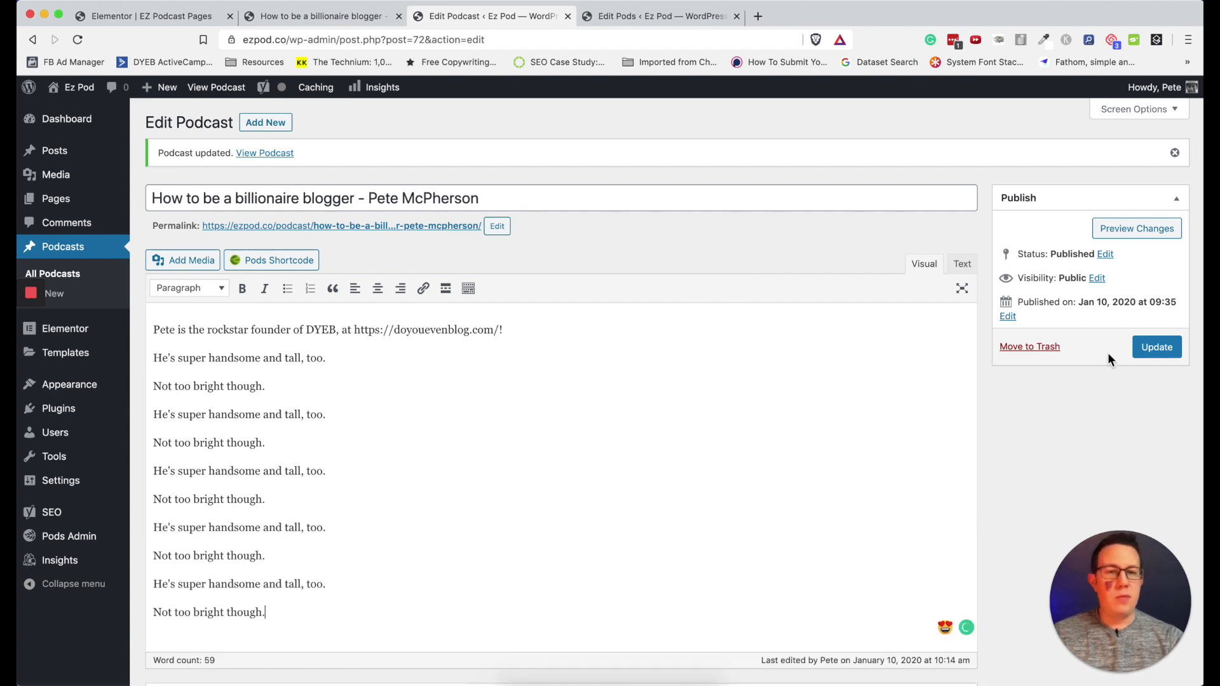
click(1153, 346)
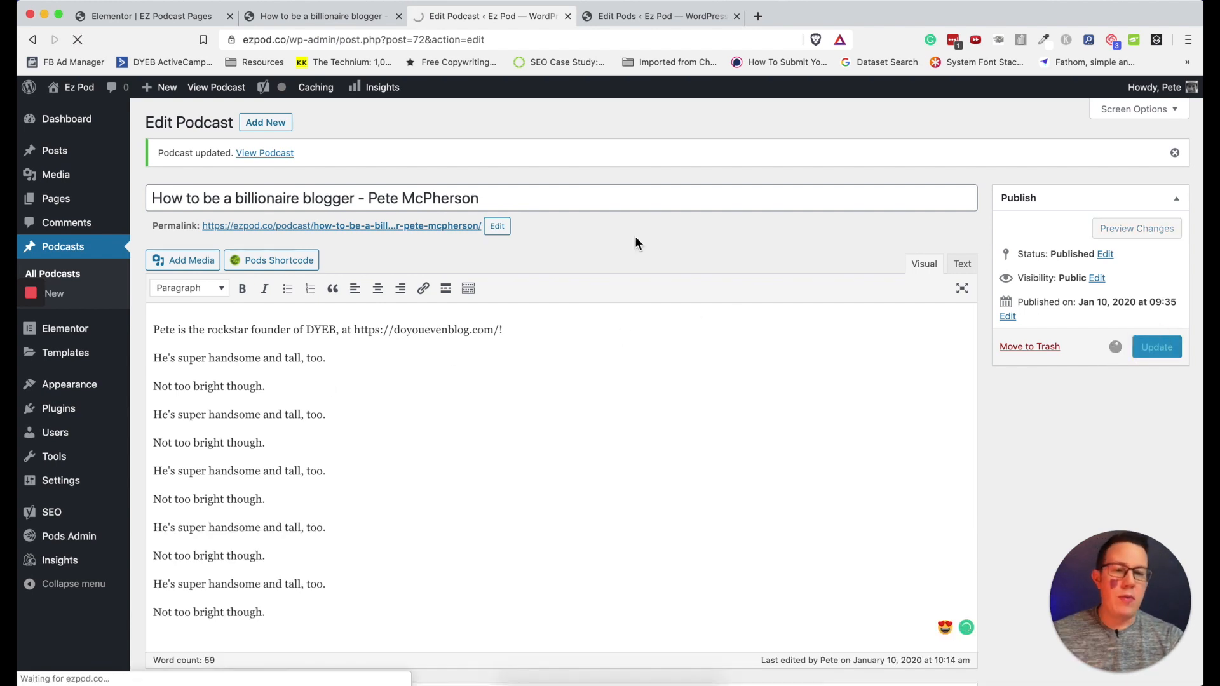
Switch to the Elementor template EZ Podcast Pages and add a new column to the section holding the post content
click(153, 22)
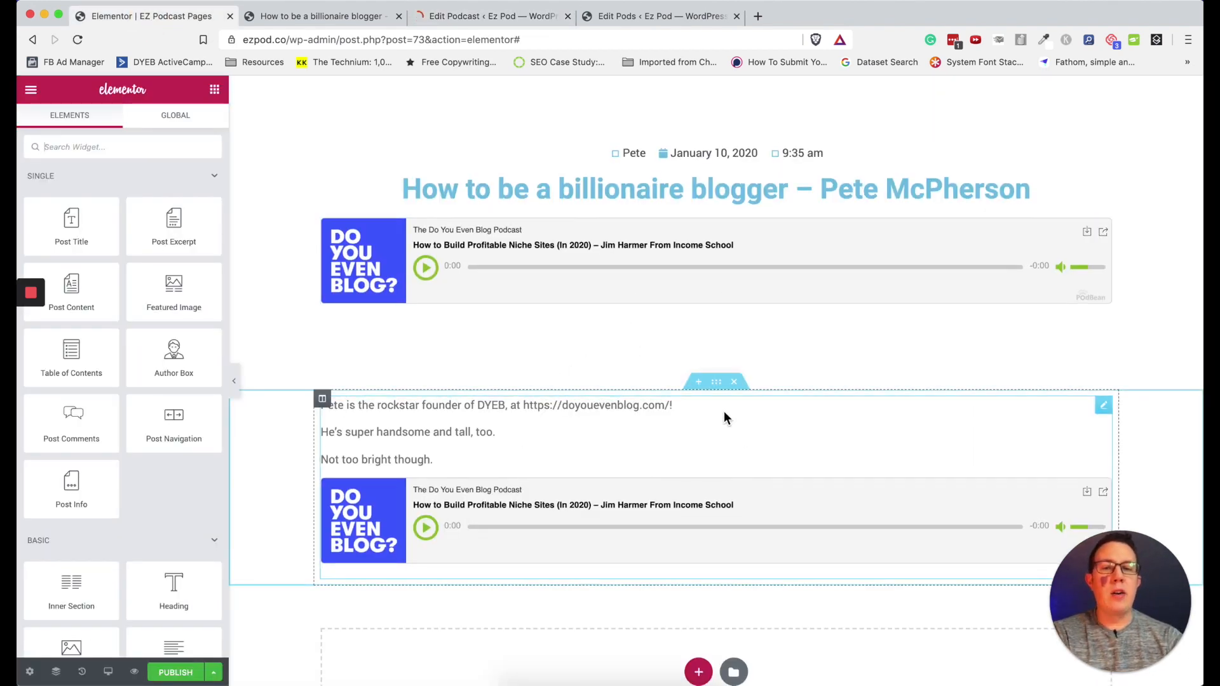
scroll(725, 417, down, 3)
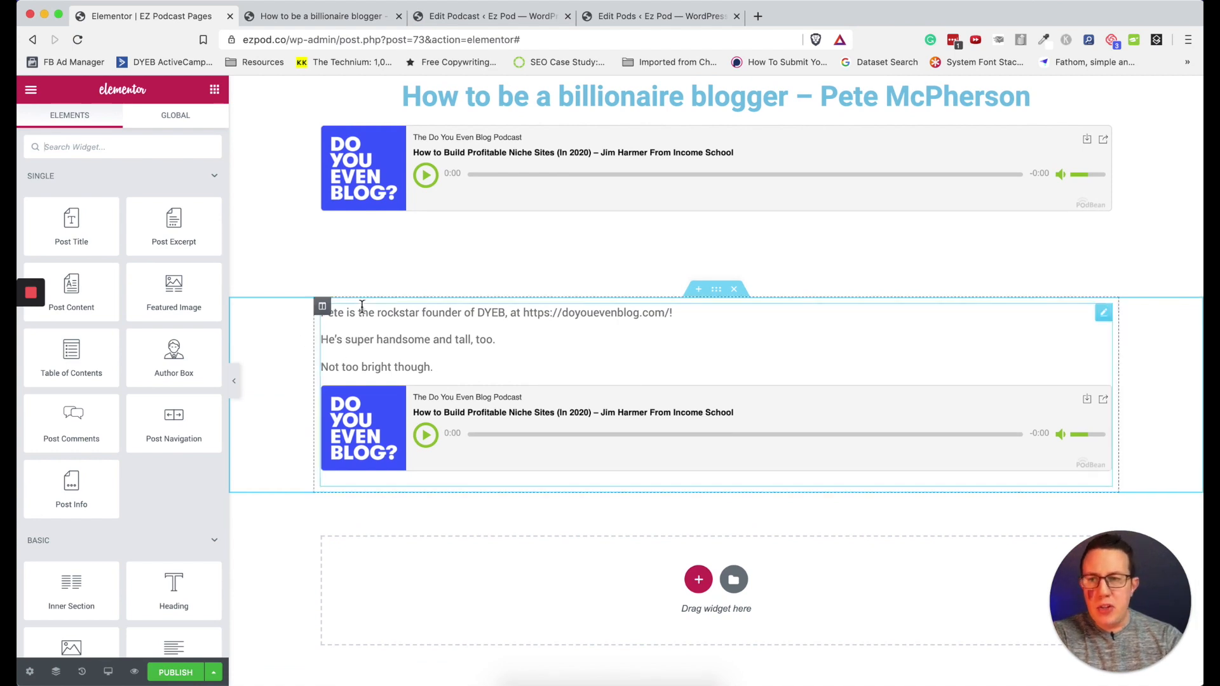
right_click(329, 316)
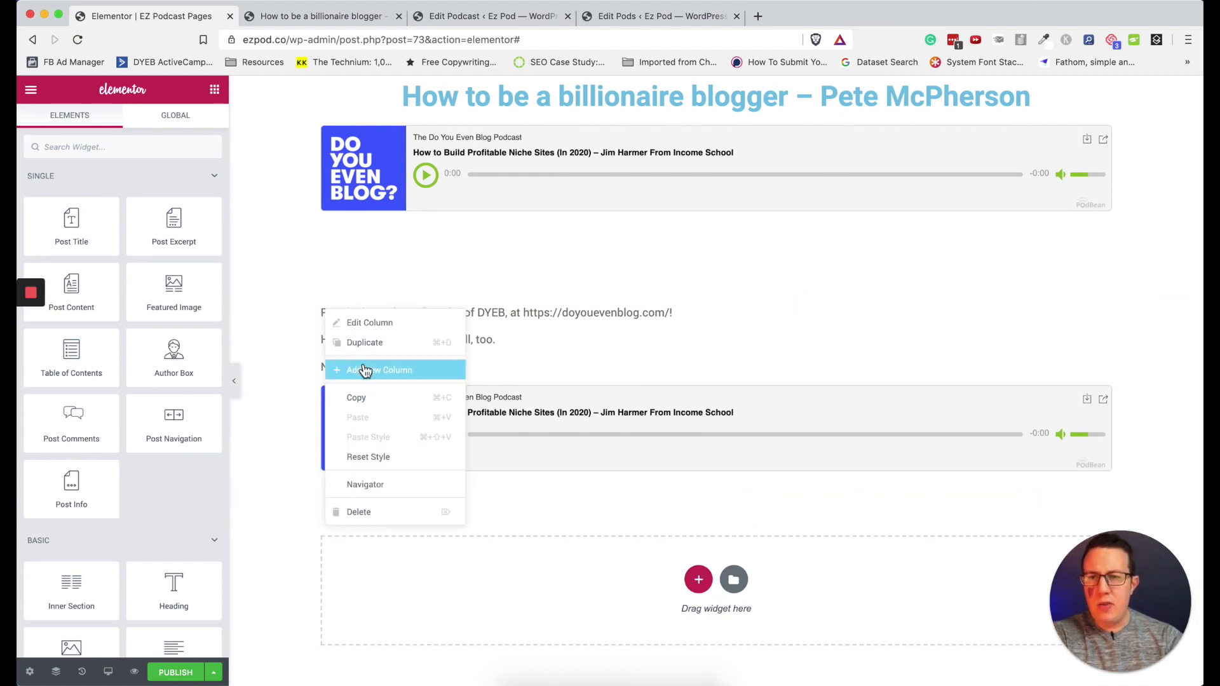
click(364, 374)
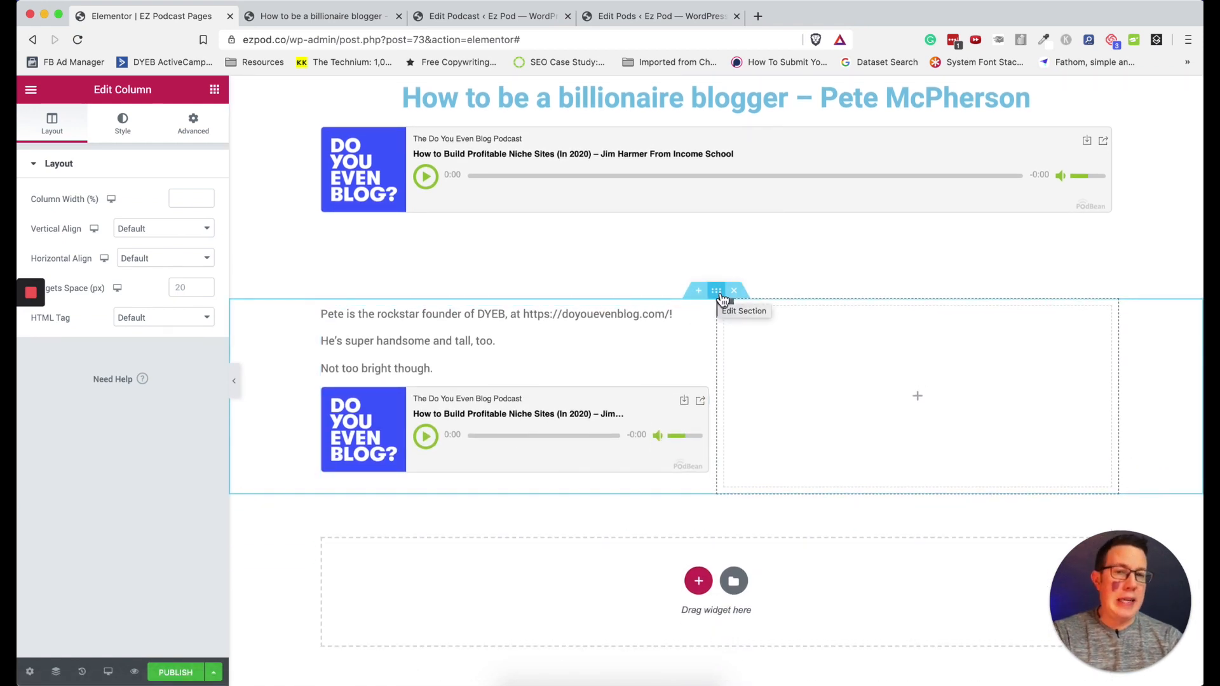
Give the whole page a classic body background in light grey, color #F8F8F8
click(29, 672)
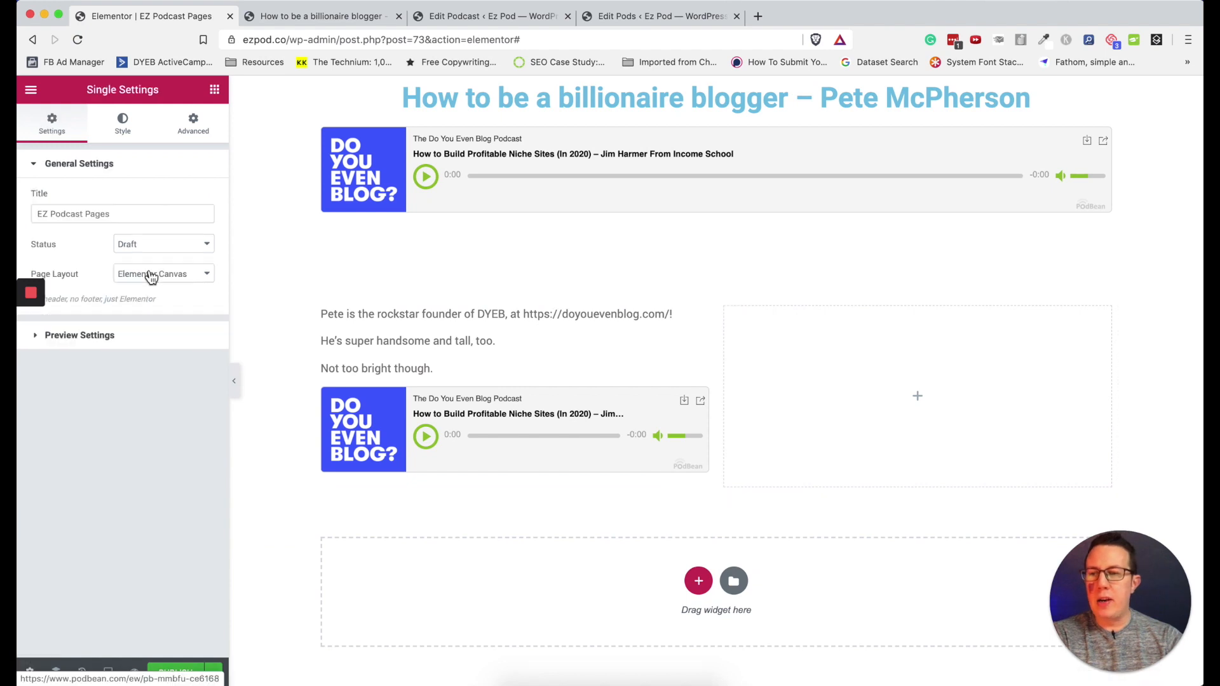
click(122, 123)
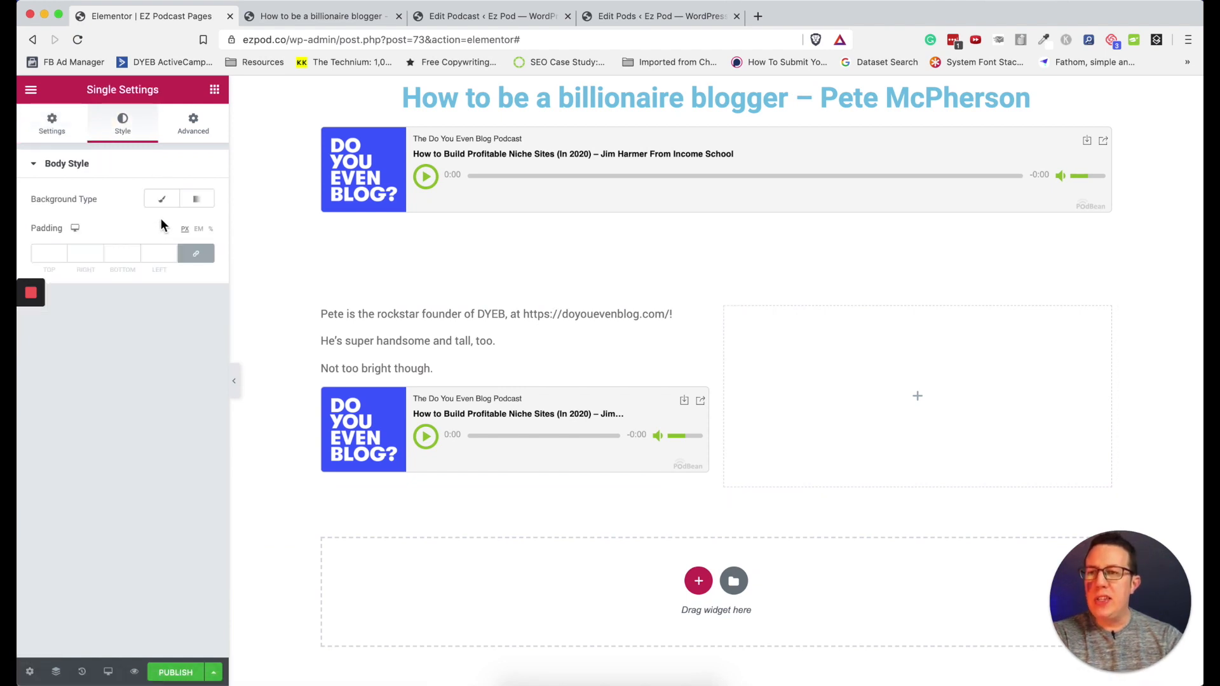
click(161, 199)
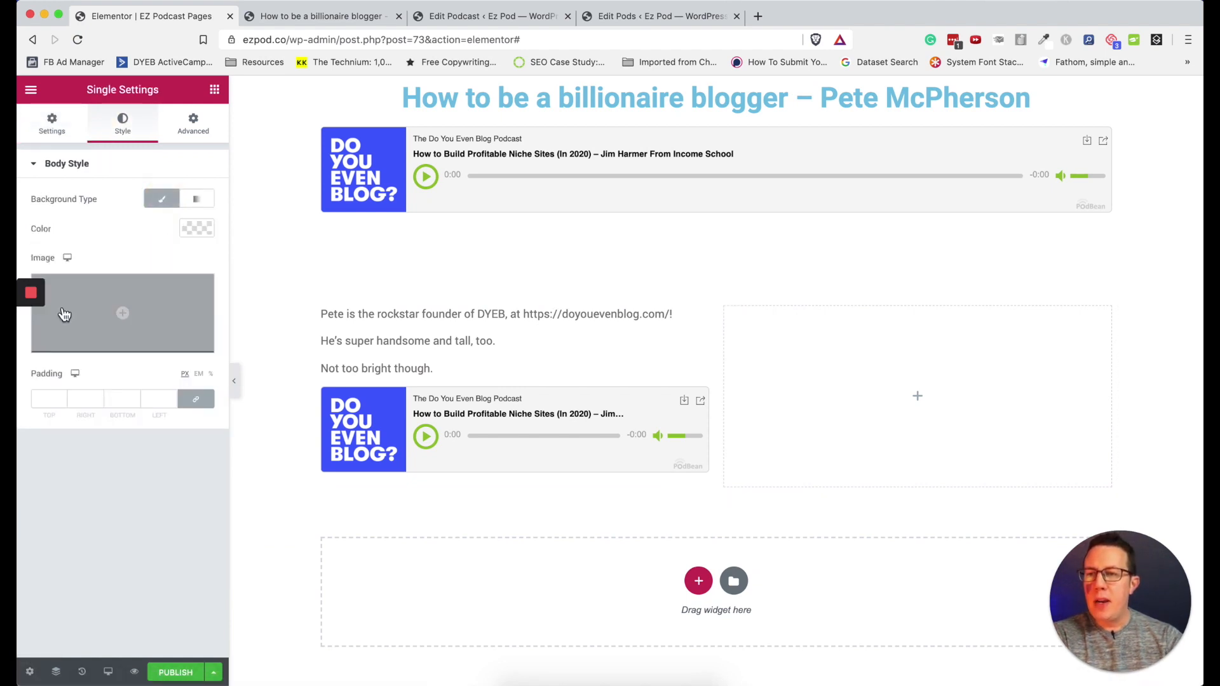
click(197, 228)
click(65, 321)
drag(66, 325, 28, 286)
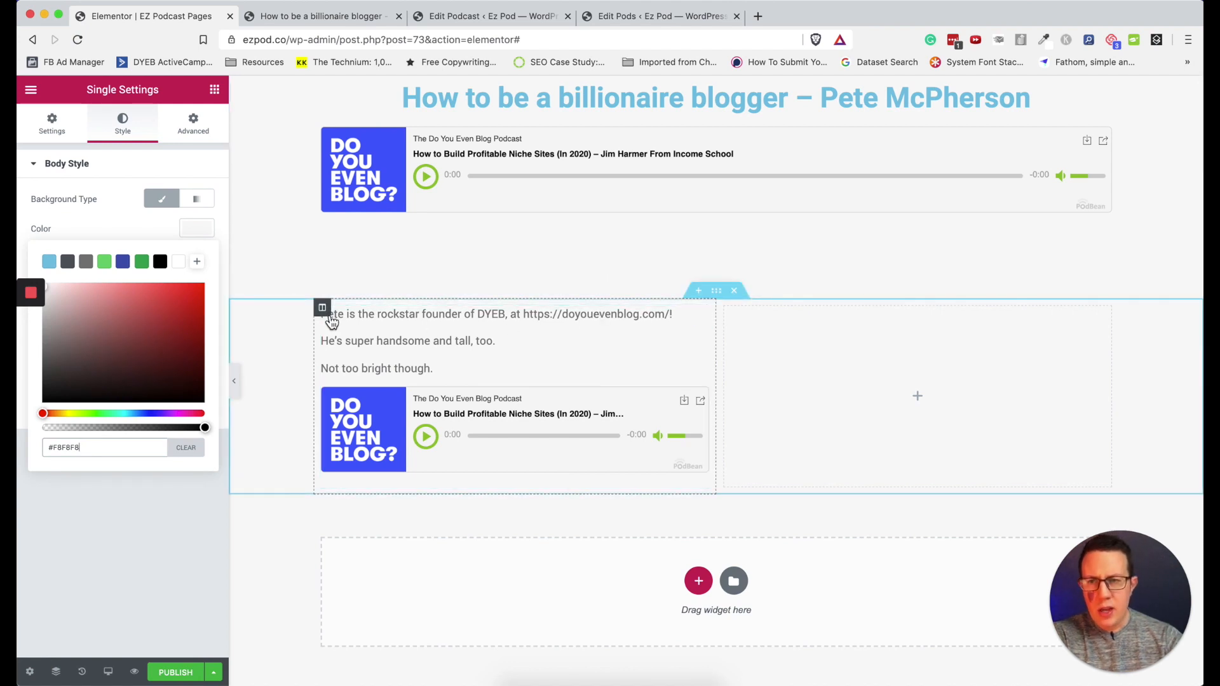
Give the column holding the post content a classic white background, #FFFFFF
click(323, 308)
click(137, 138)
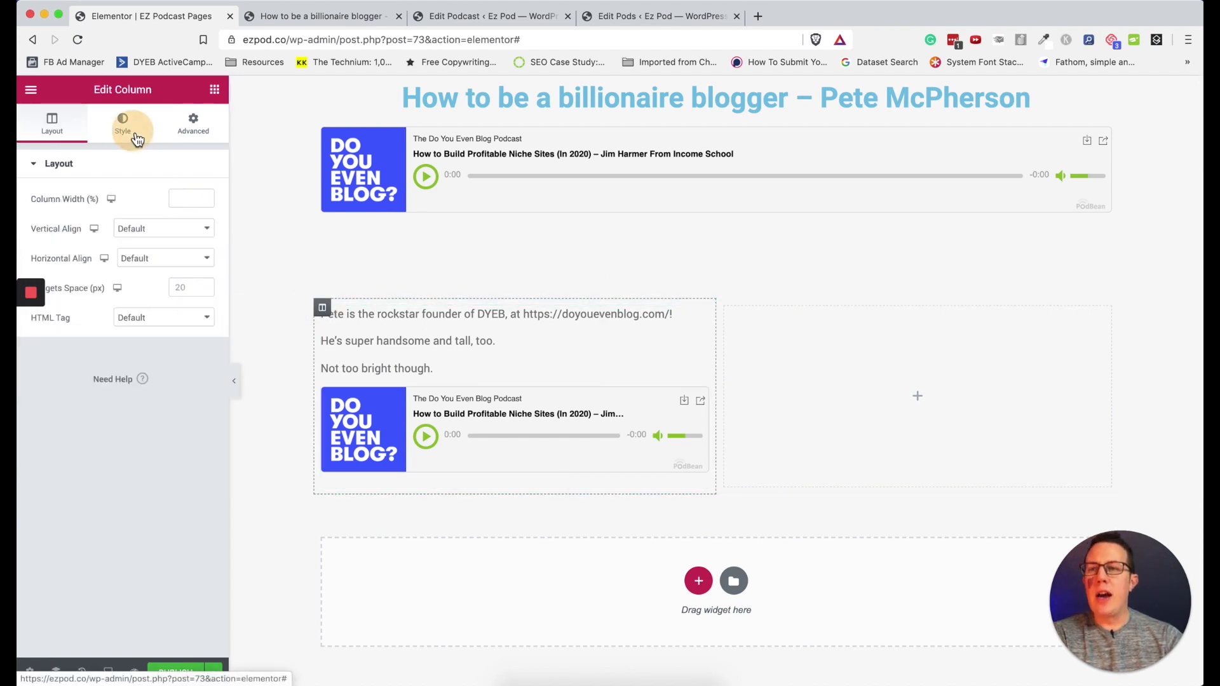
click(130, 230)
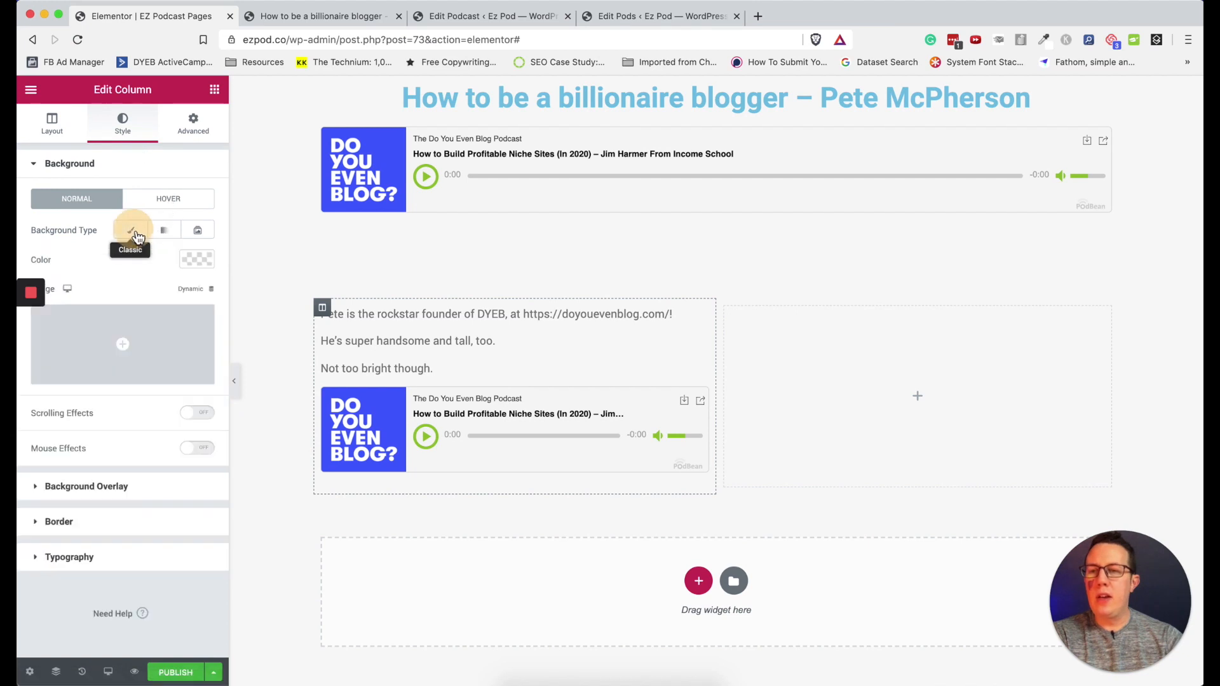
click(197, 259)
drag(82, 382, 21, 285)
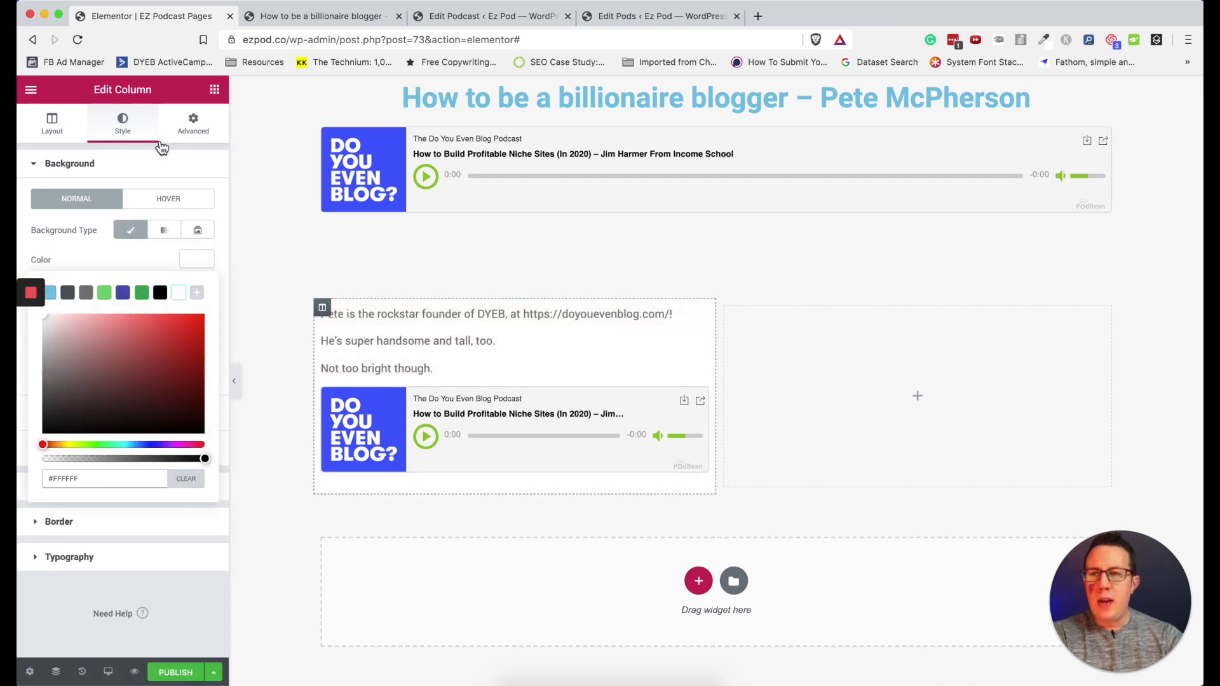
Set the post content column's padding to 42 px on all sides and widen it against the empty column
click(193, 122)
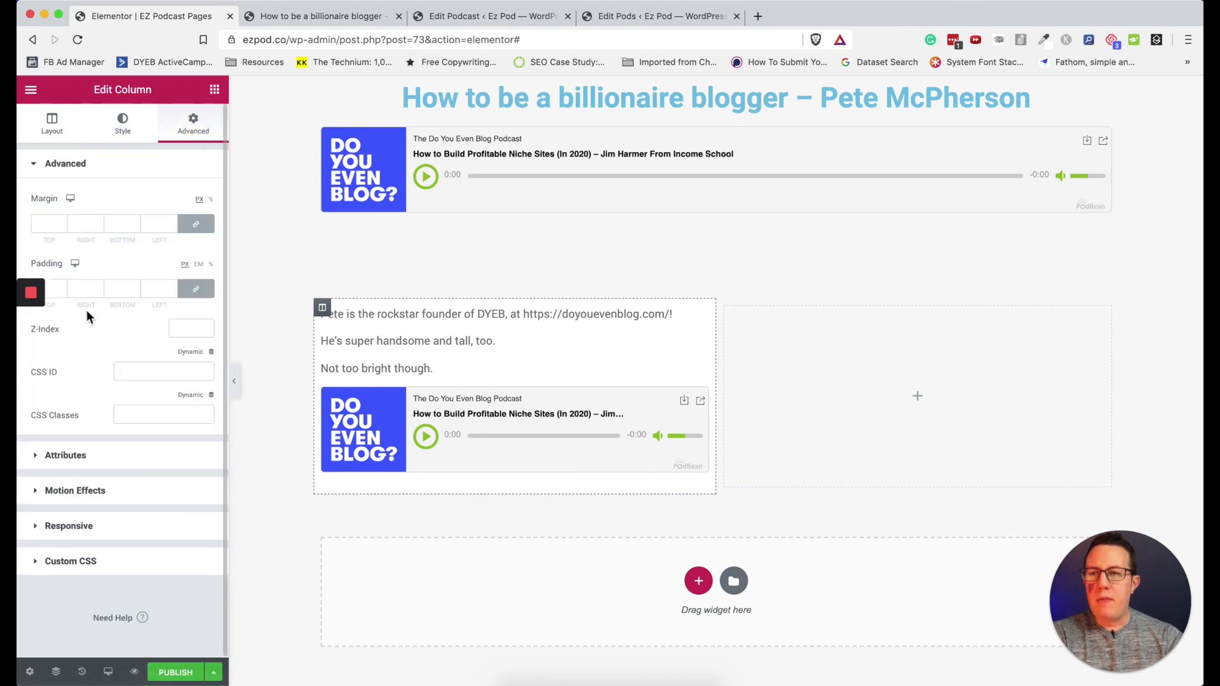
click(62, 287)
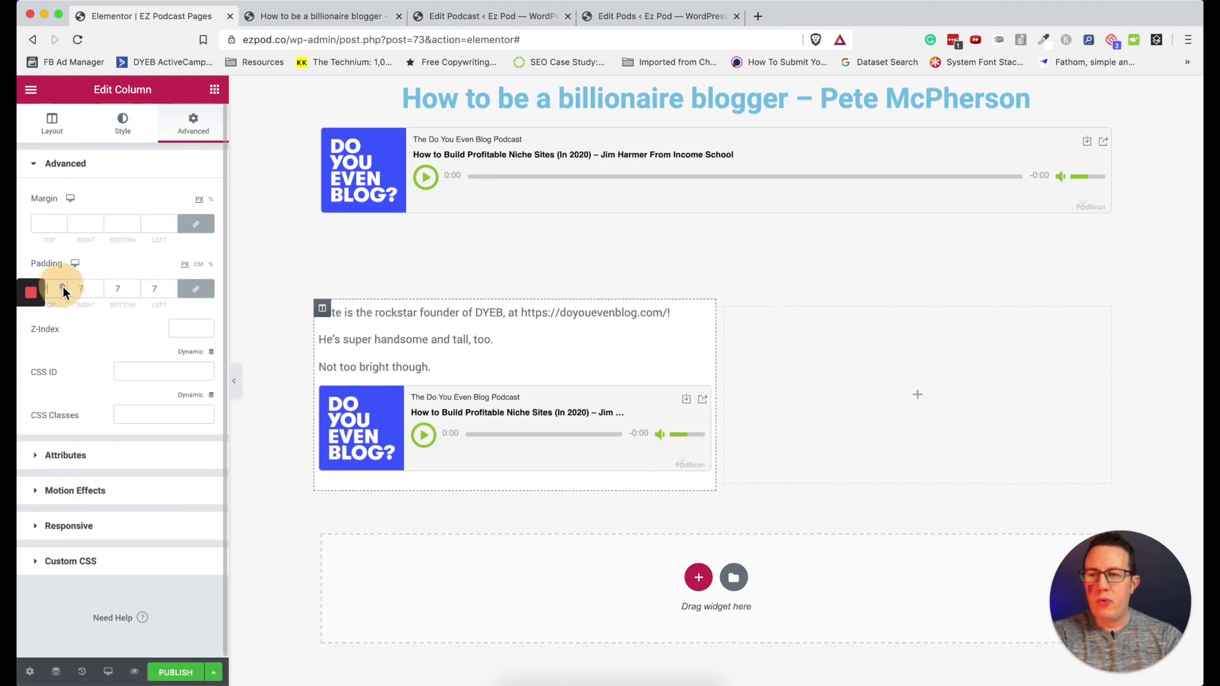
drag(62, 287, 63, 286)
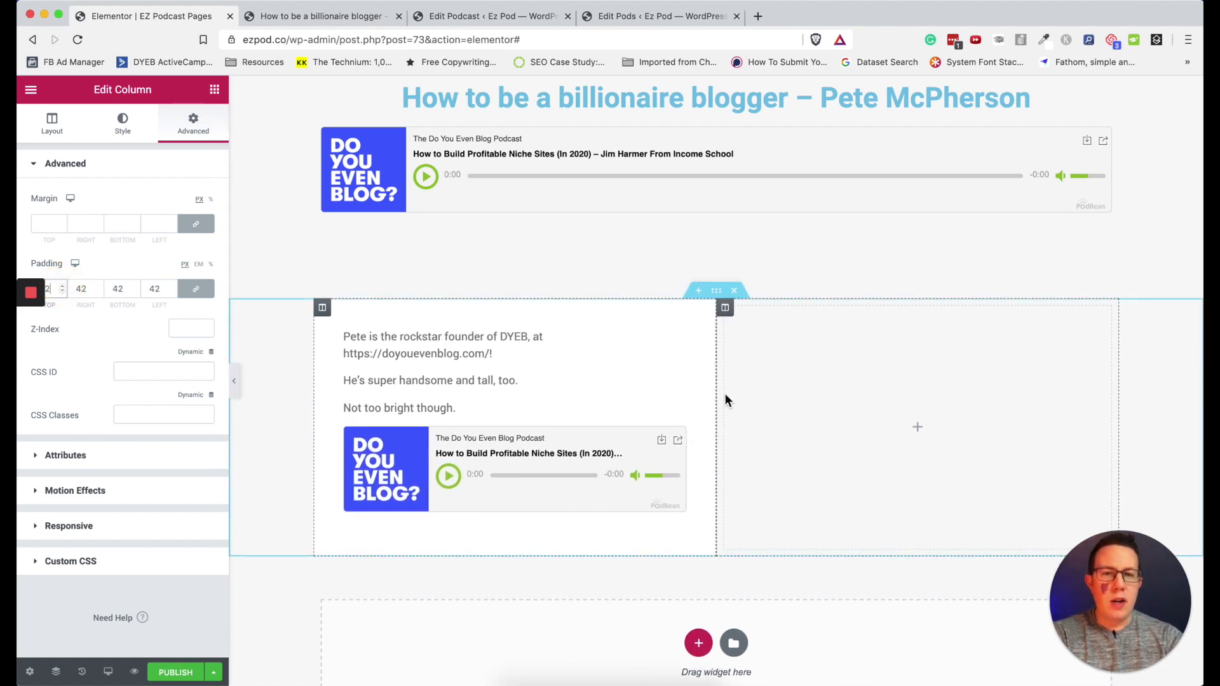
drag(719, 395, 809, 400)
scroll(627, 347, down, 1)
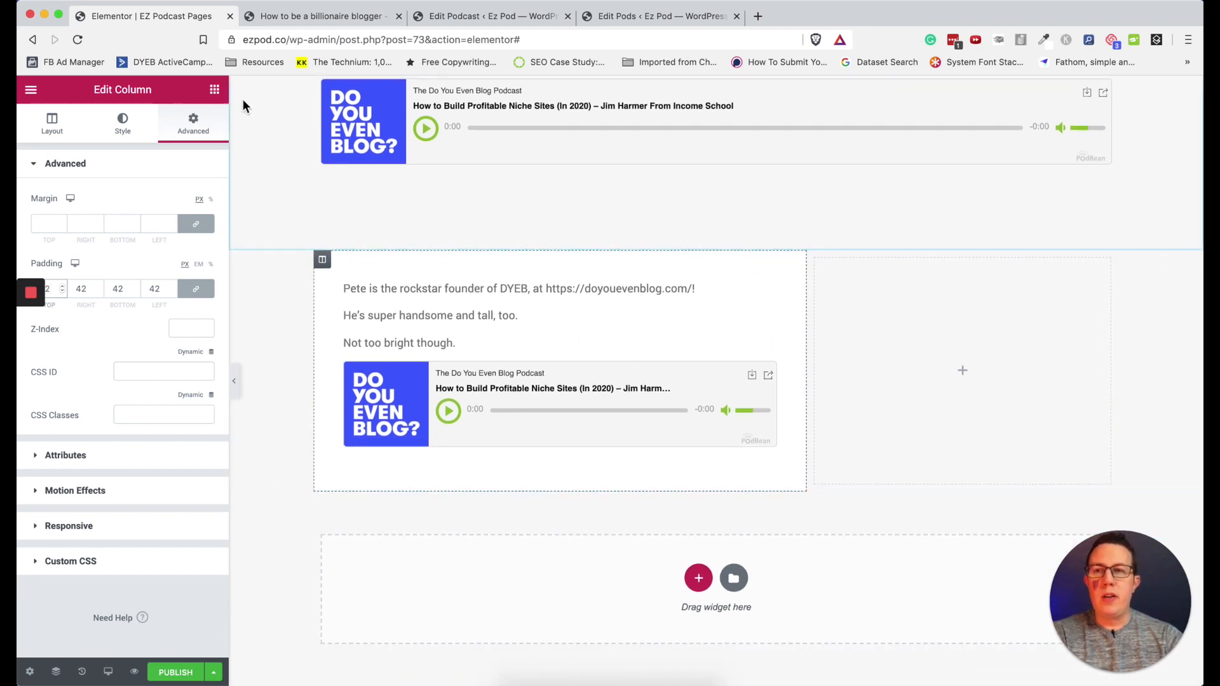
Return to the widget list and save the template as a draft
click(215, 89)
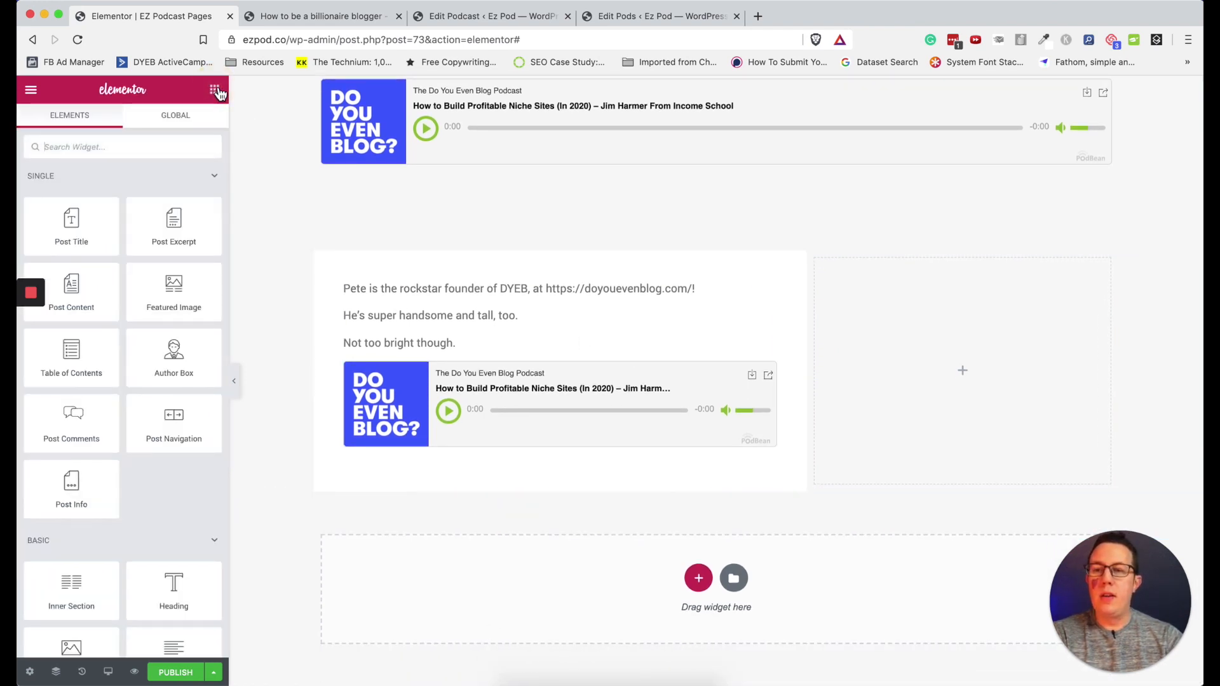
click(215, 673)
click(104, 581)
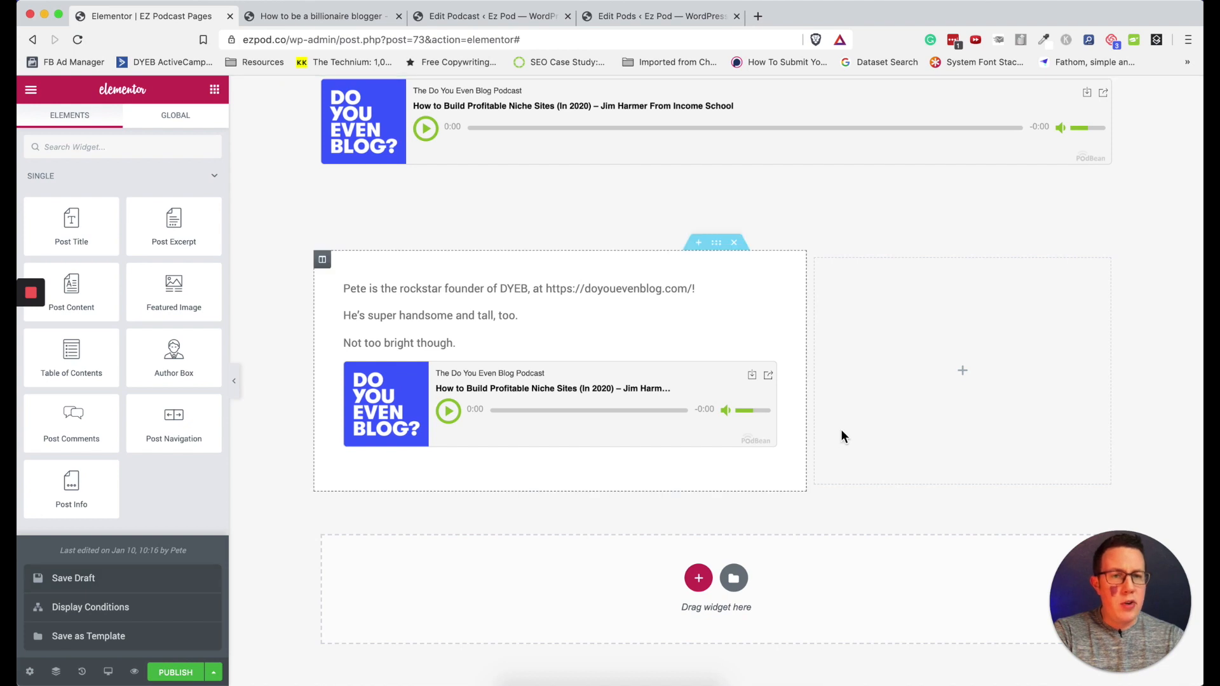
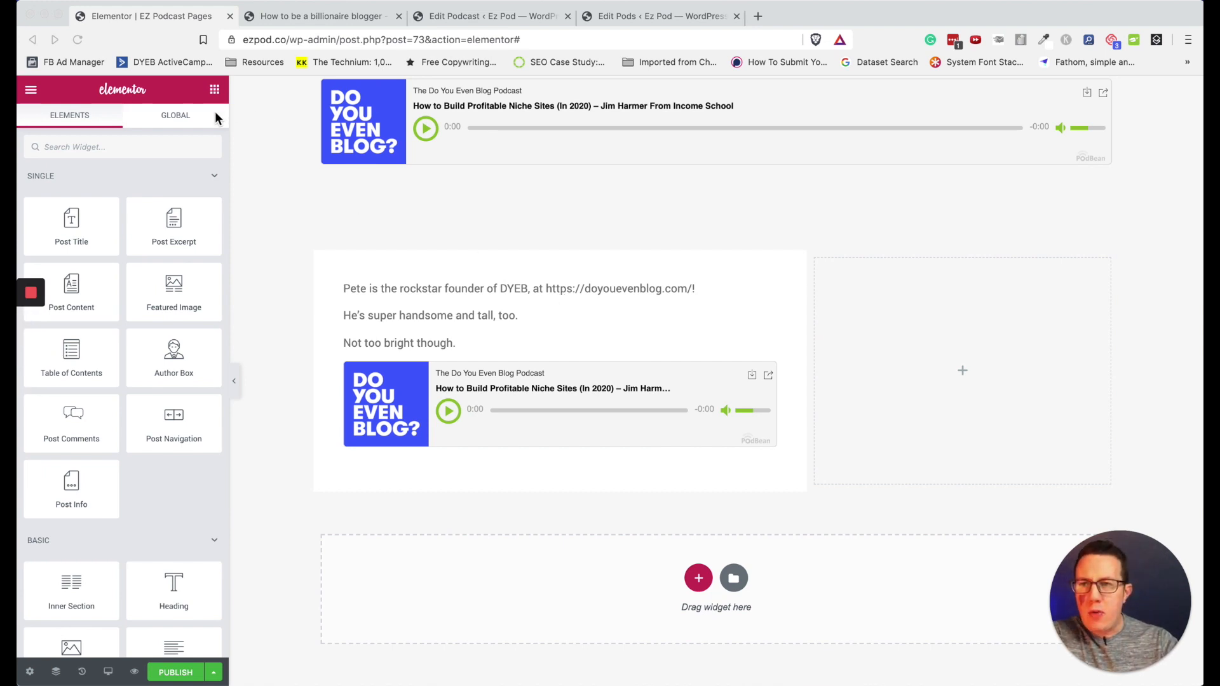
Place an inner section reduced to a single column with a Text Editor widget in the empty column beside the post content
scroll(131, 477, down, 2)
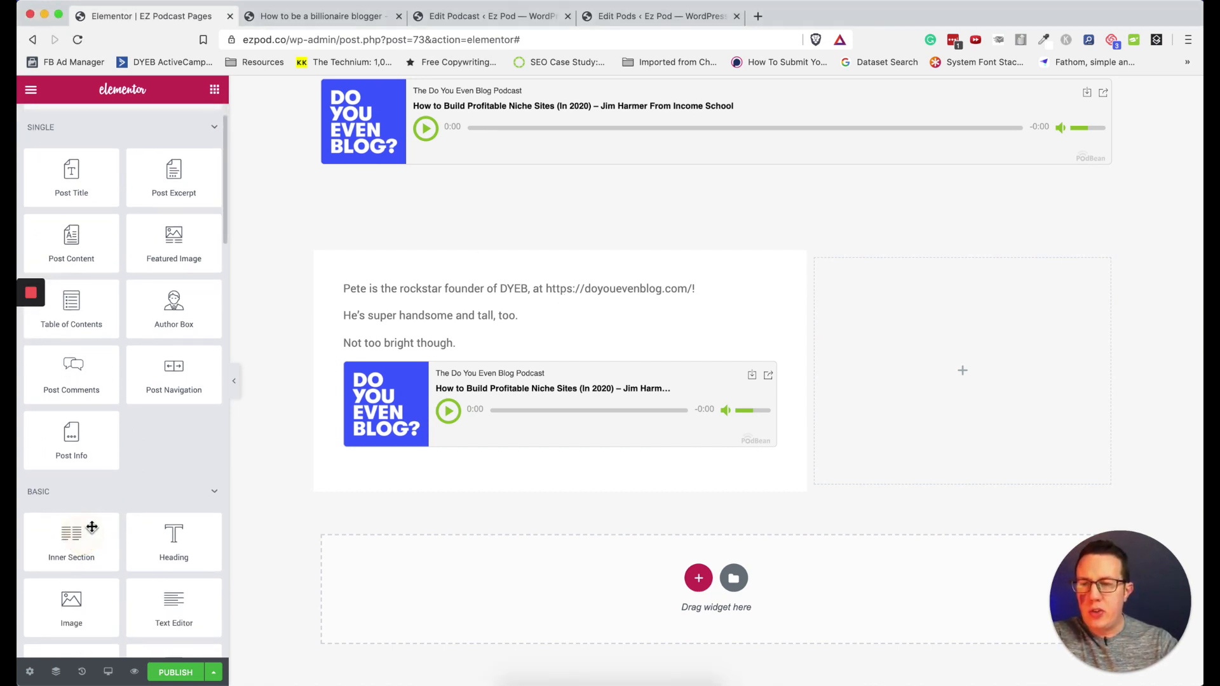
mouse_move(86, 534)
mouse_down()
mouse_move(169, 535)
mouse_move(798, 413)
mouse_move(960, 365)
mouse_up()
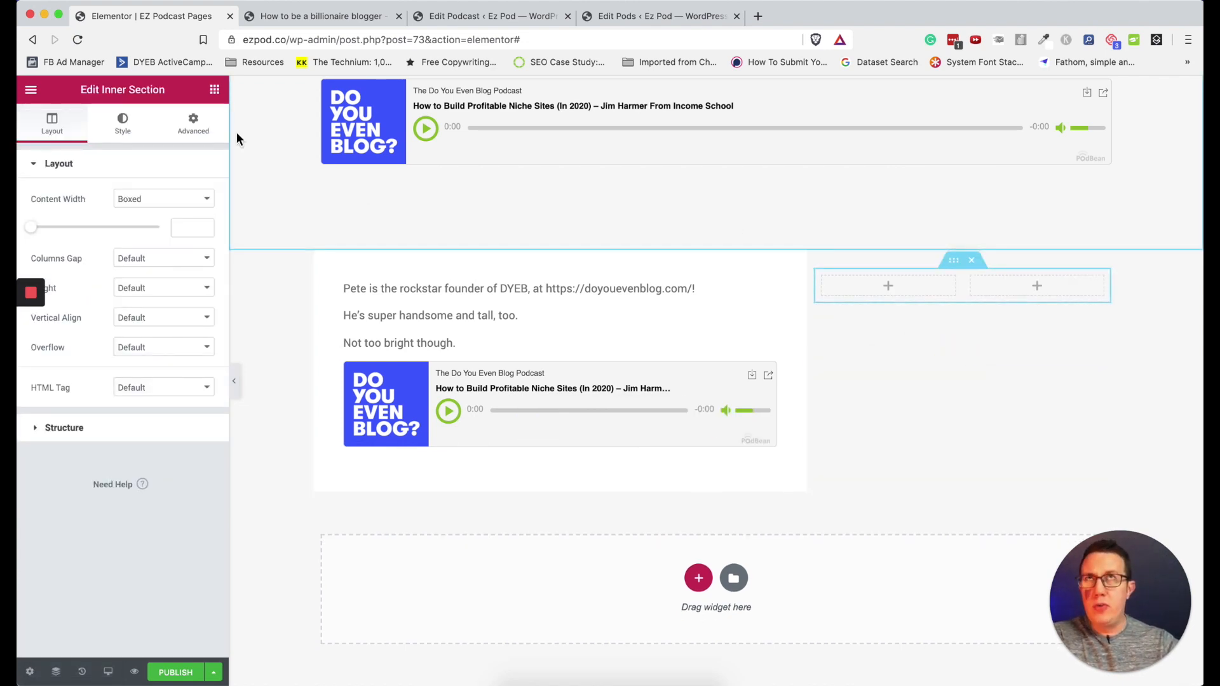
click(214, 90)
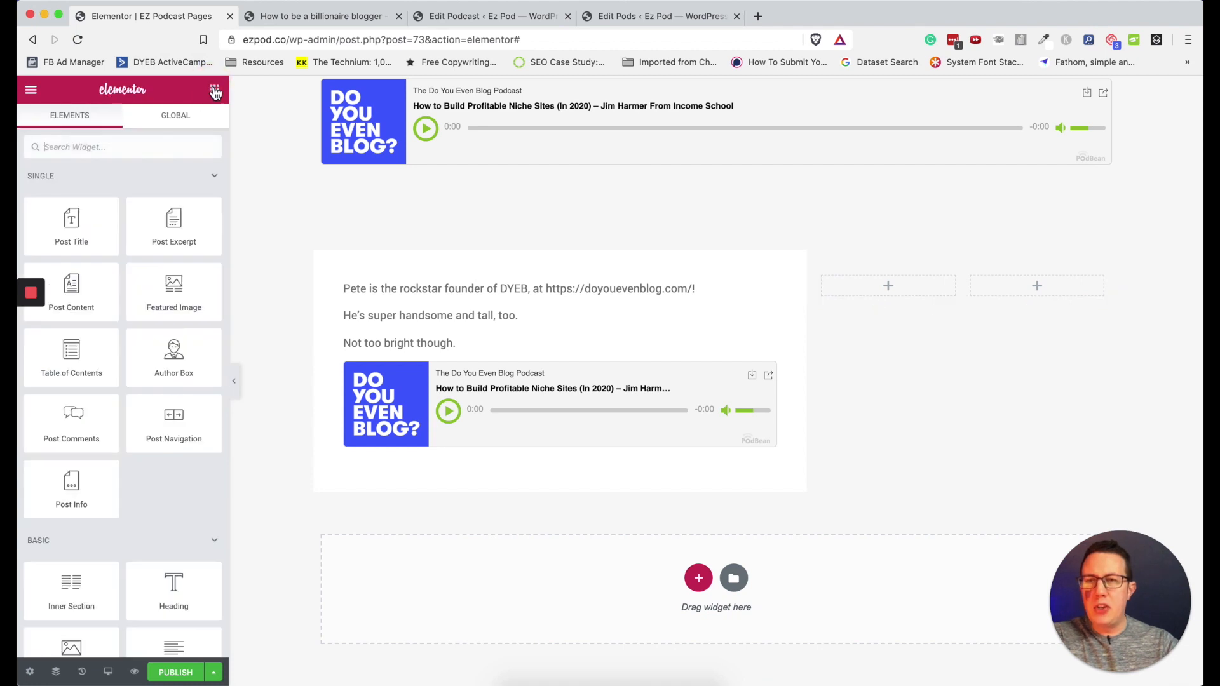
scroll(173, 587, down, 2)
drag(173, 558, 872, 281)
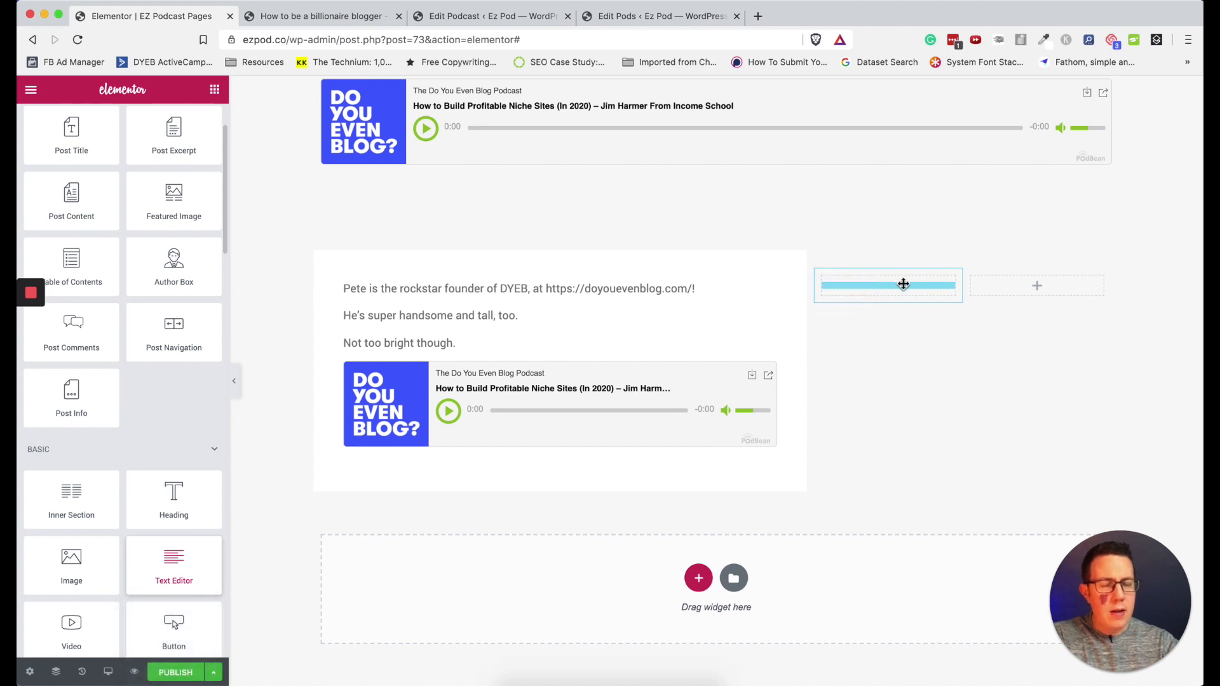
right_click(975, 279)
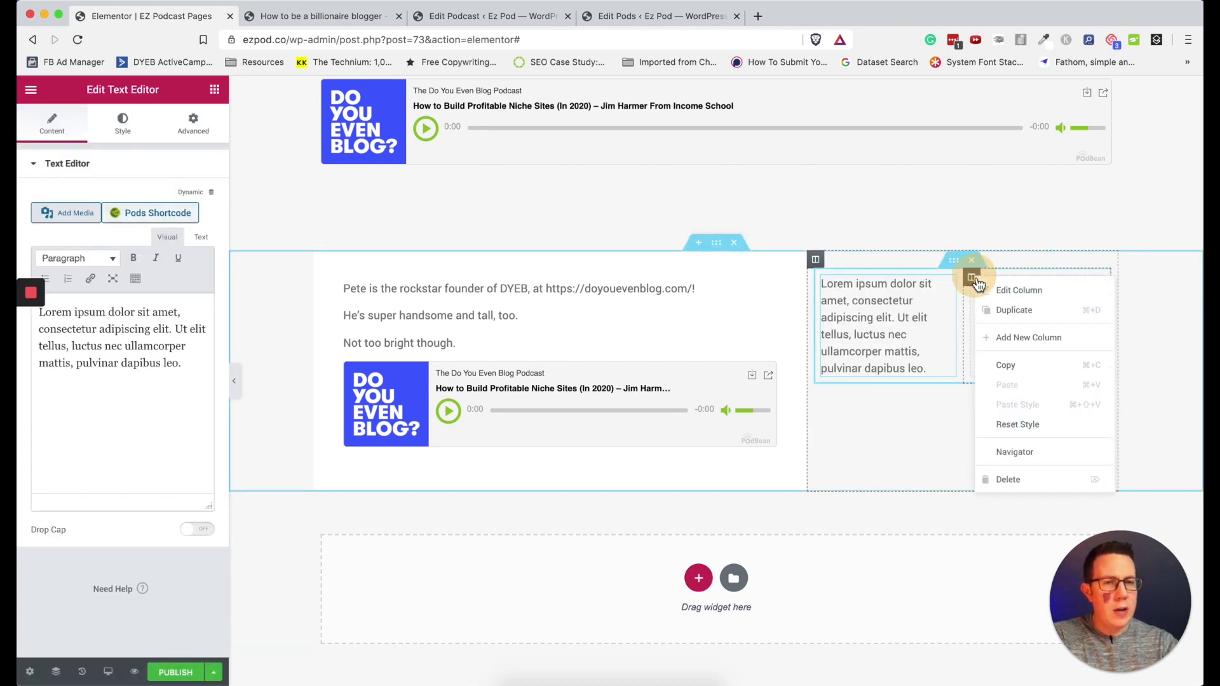
click(1032, 481)
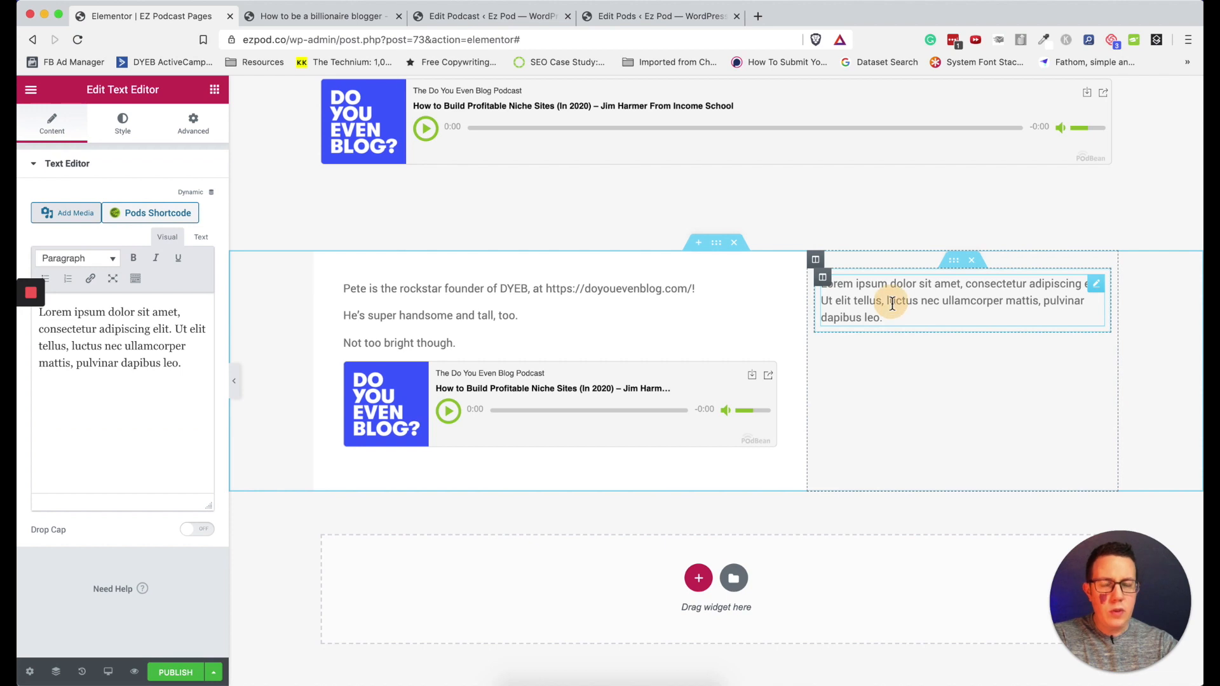
Replace the Text Editor's placeholder text with a dynamic Pods Field using the key Links Mentioned
click(124, 381)
key(super+a)
key(BackSpace)
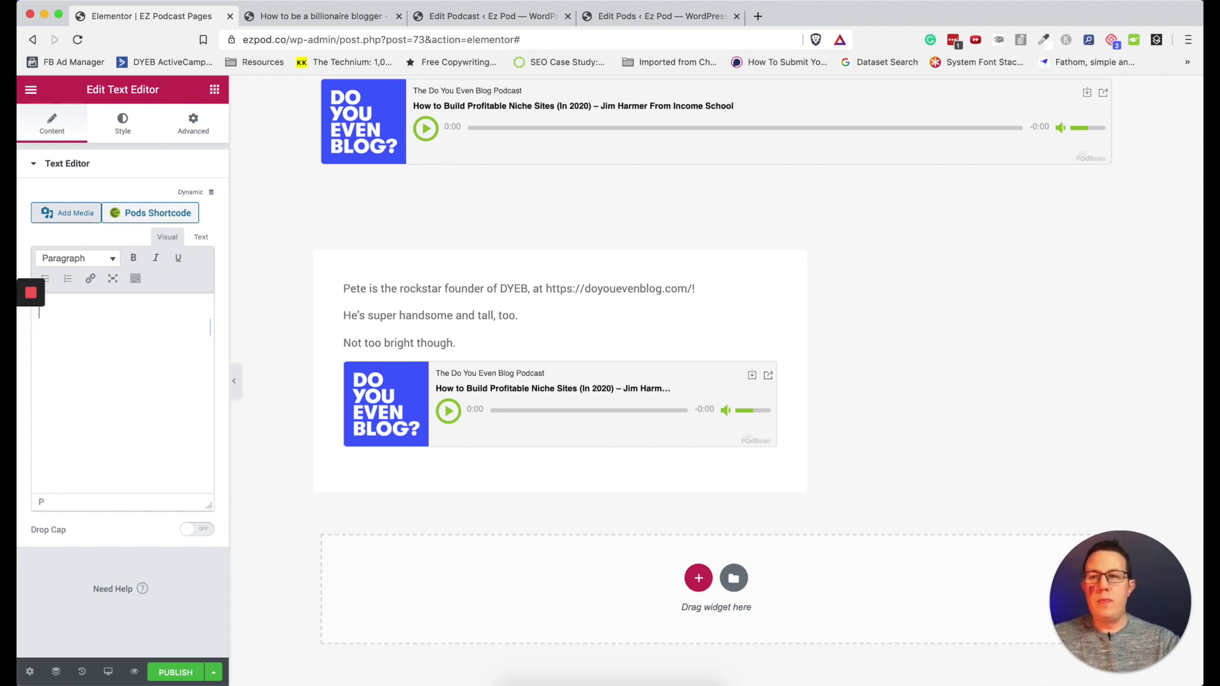
click(188, 192)
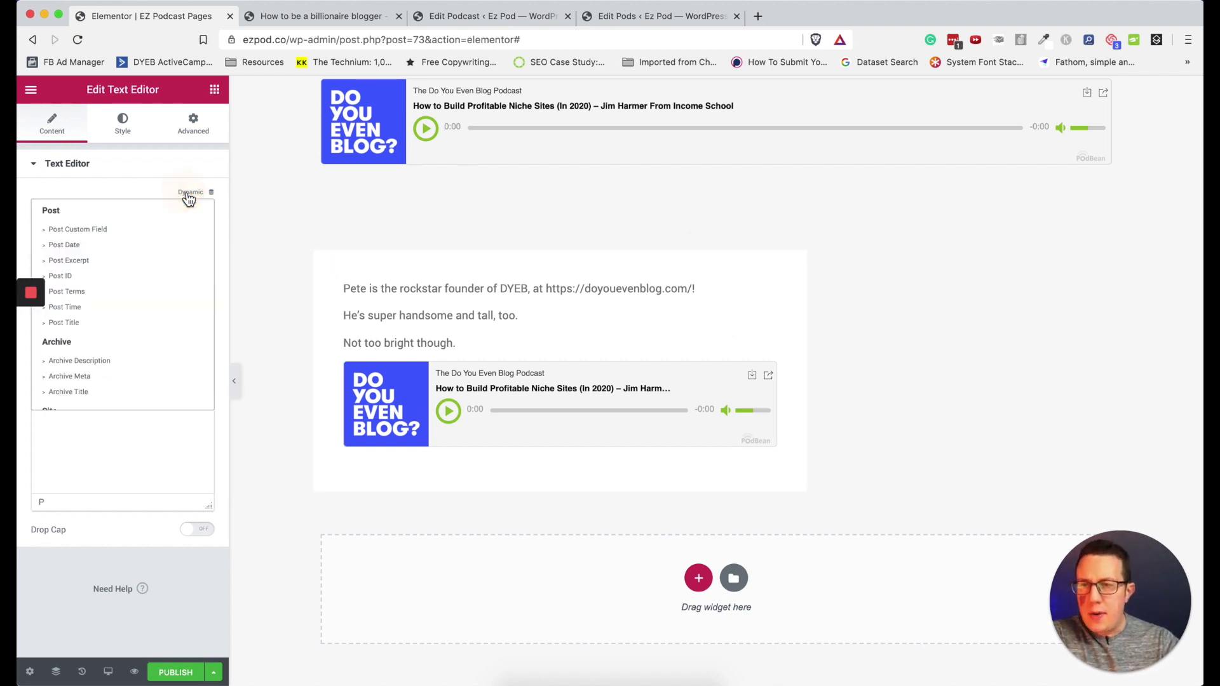
scroll(151, 275, down, 5)
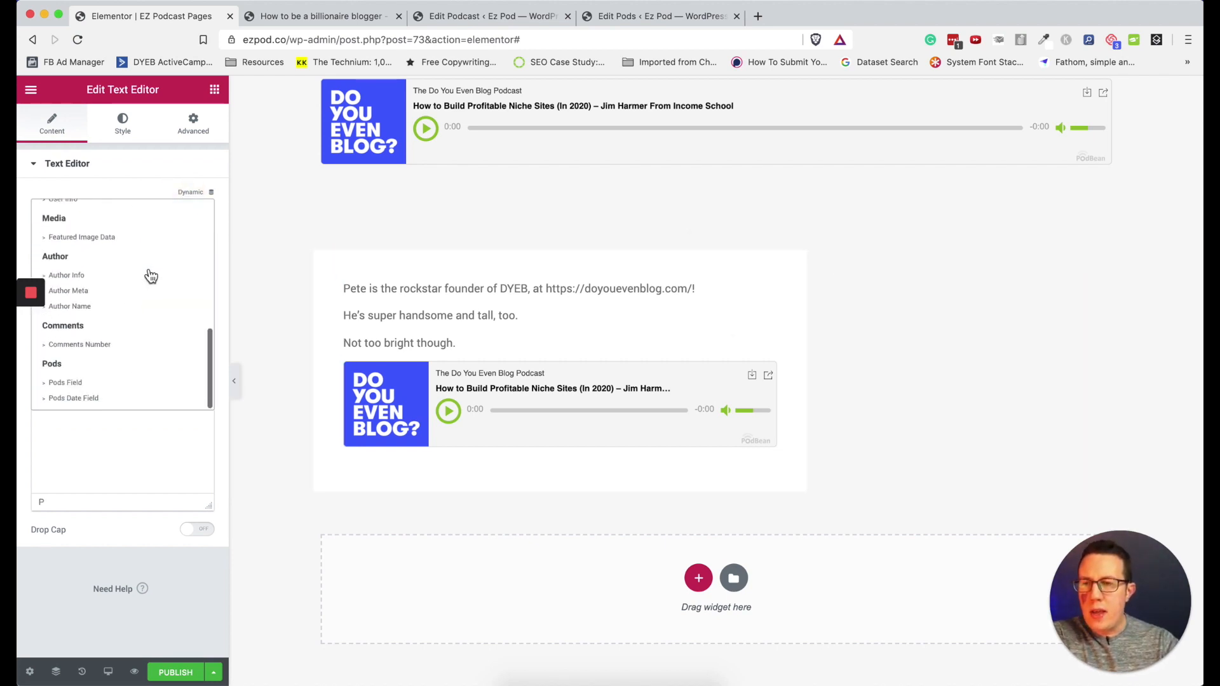
click(80, 383)
click(74, 214)
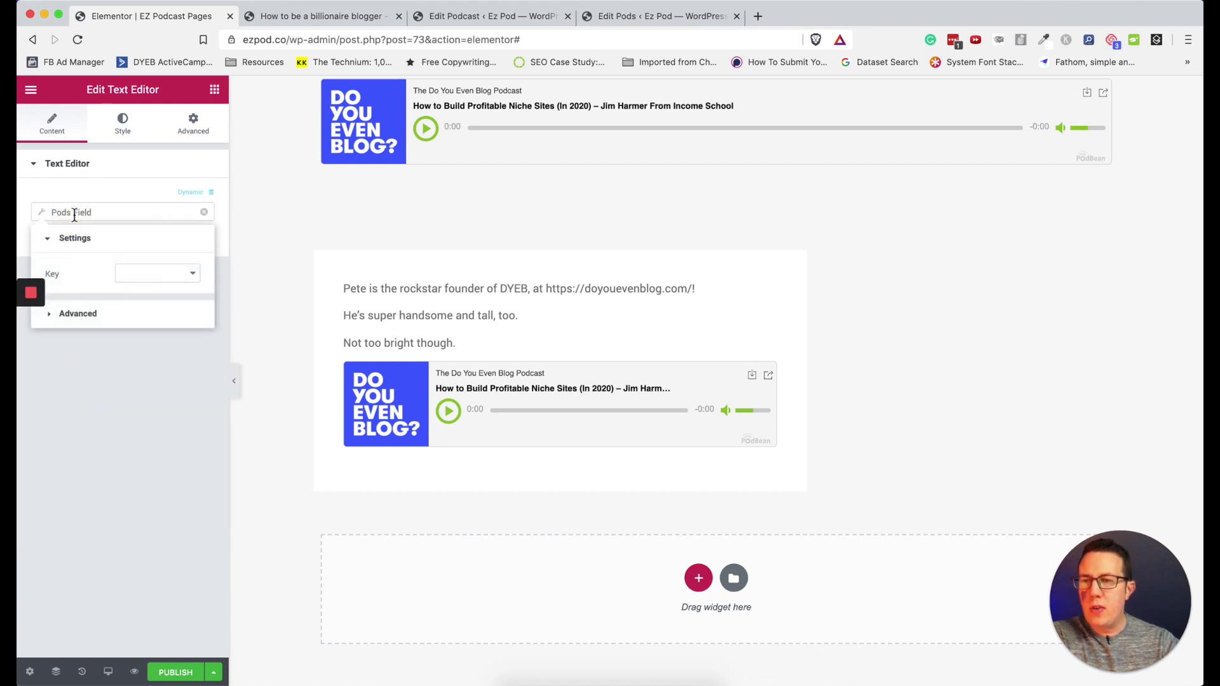
click(131, 273)
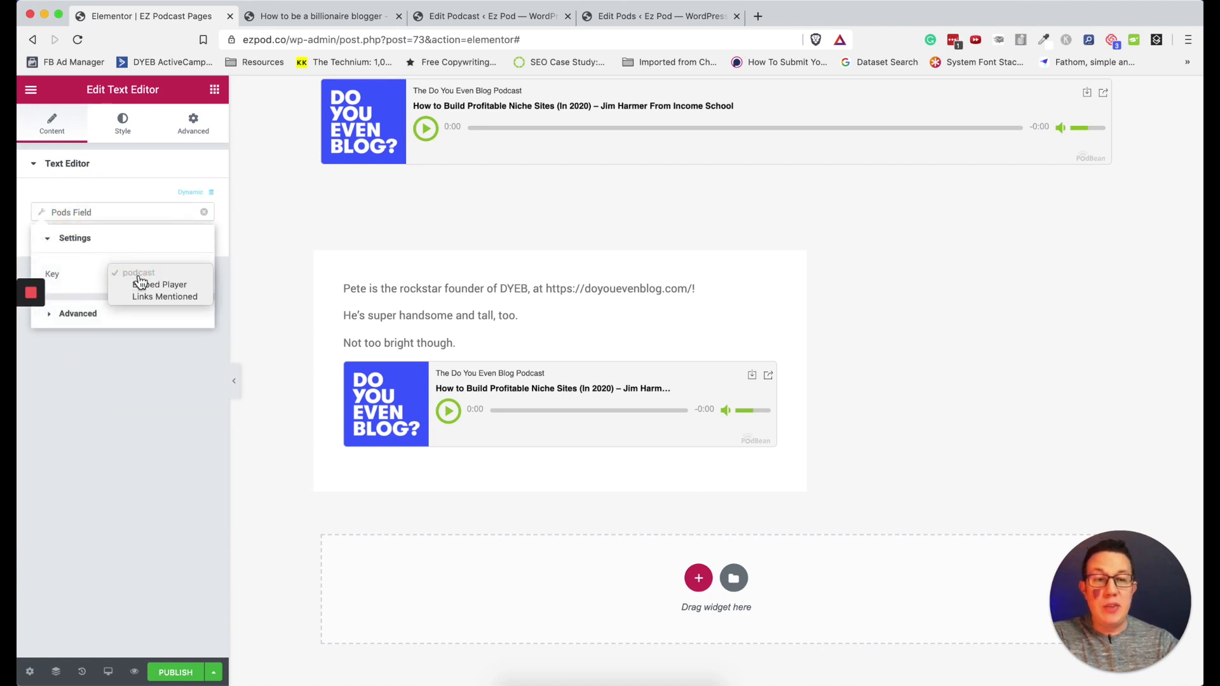
click(143, 297)
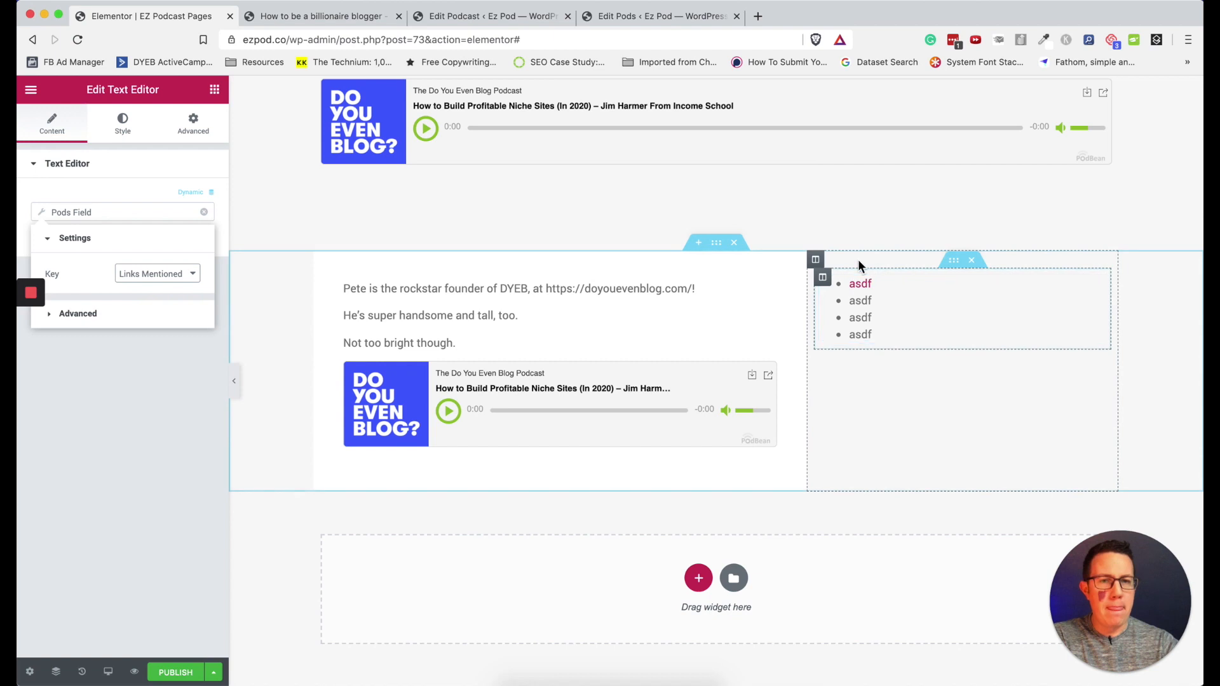
Add a Heading widget above the list of links in the inner section and title it "Links Mentioned"
click(214, 89)
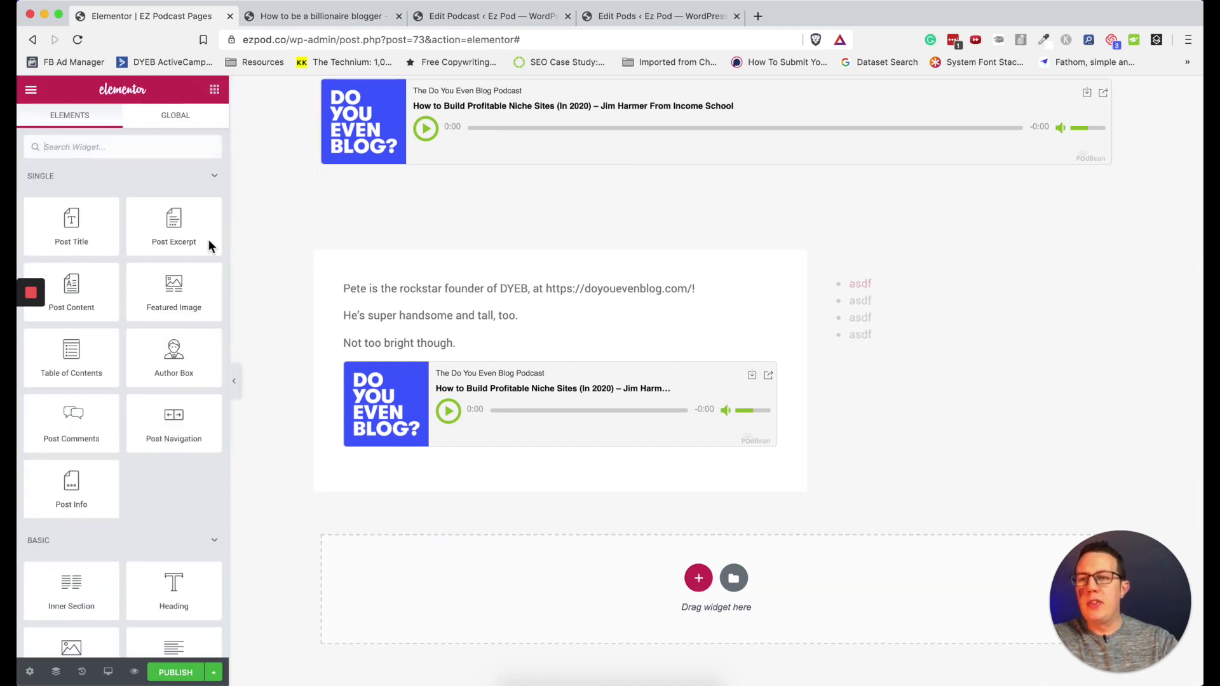
scroll(146, 306, down, 3)
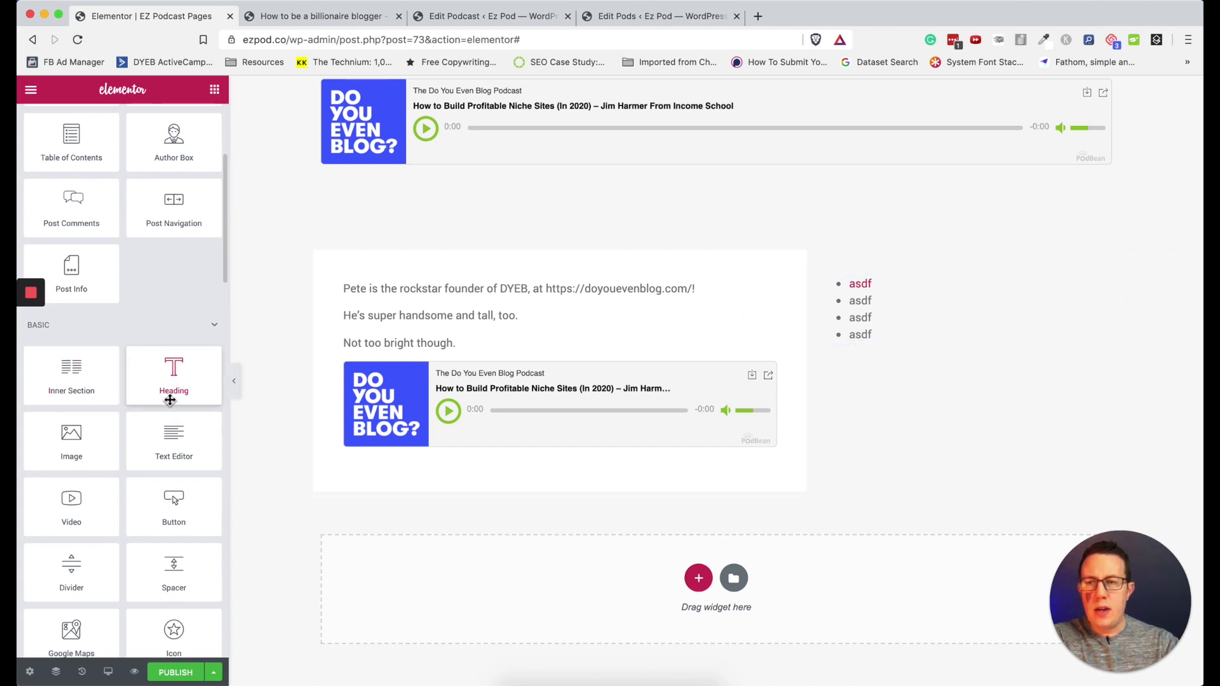
drag(169, 389, 903, 292)
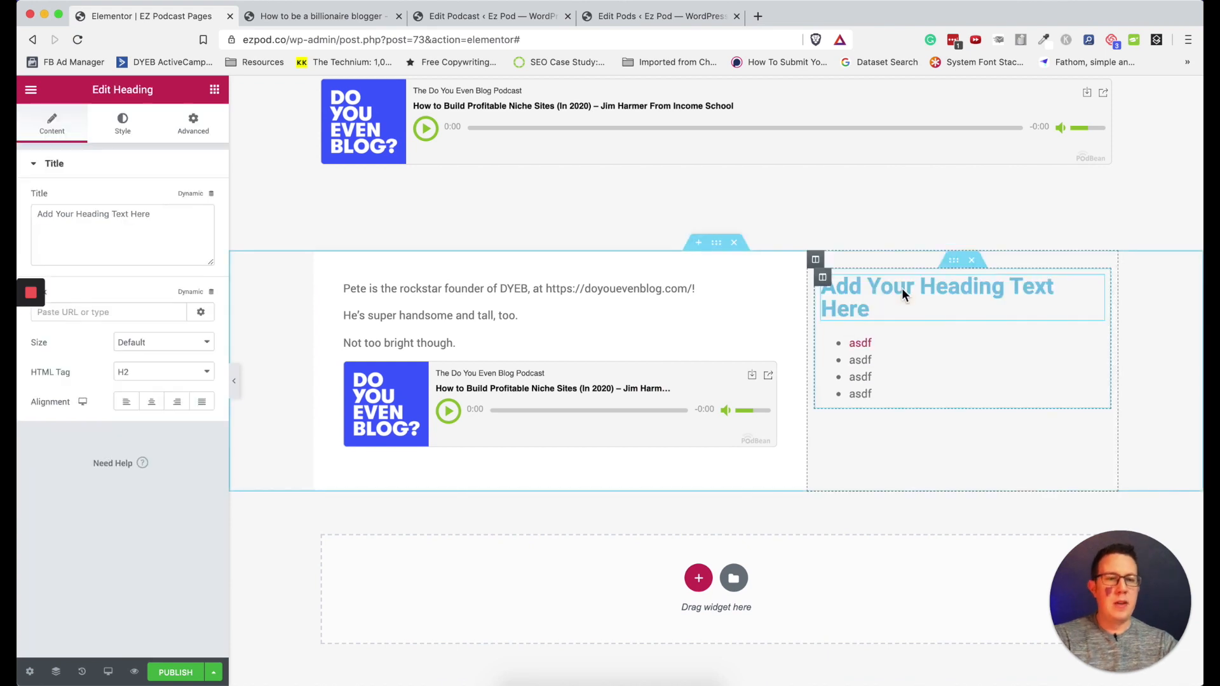
click(116, 227)
triple_click(116, 227)
text(Links Men)
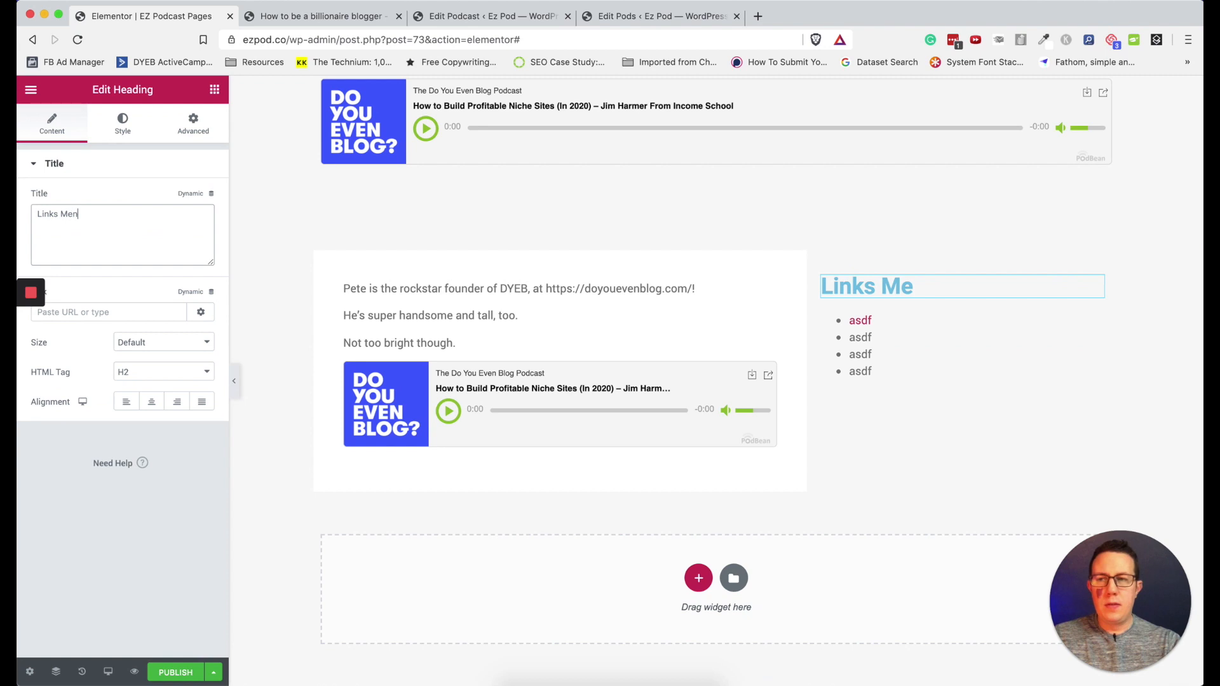
text(tioned)
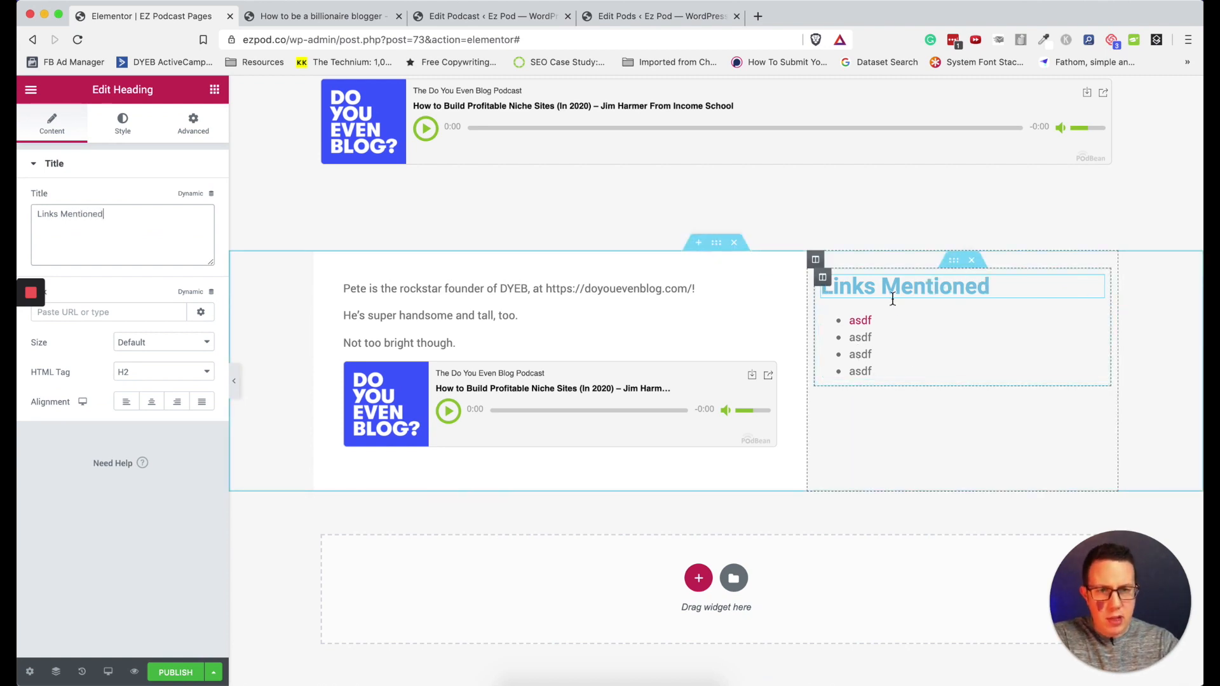
Give the inner section's column, which holds the heading and links list, a classic background in the blue palette color #4054B2
click(823, 277)
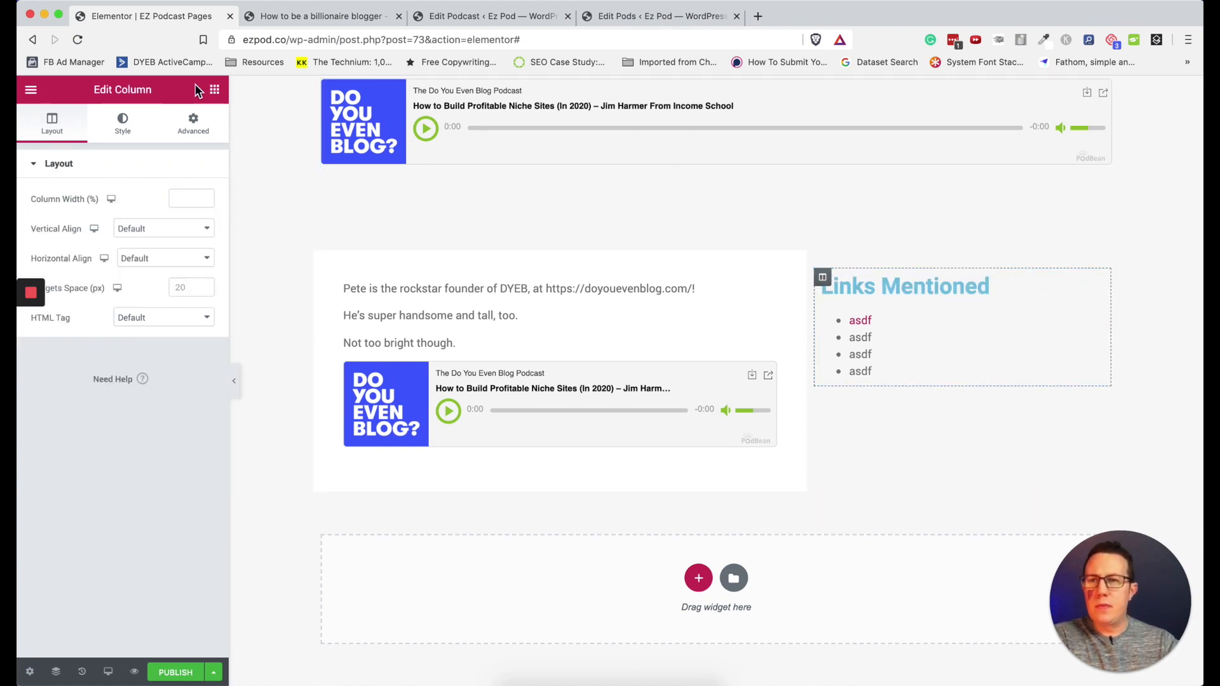
click(214, 91)
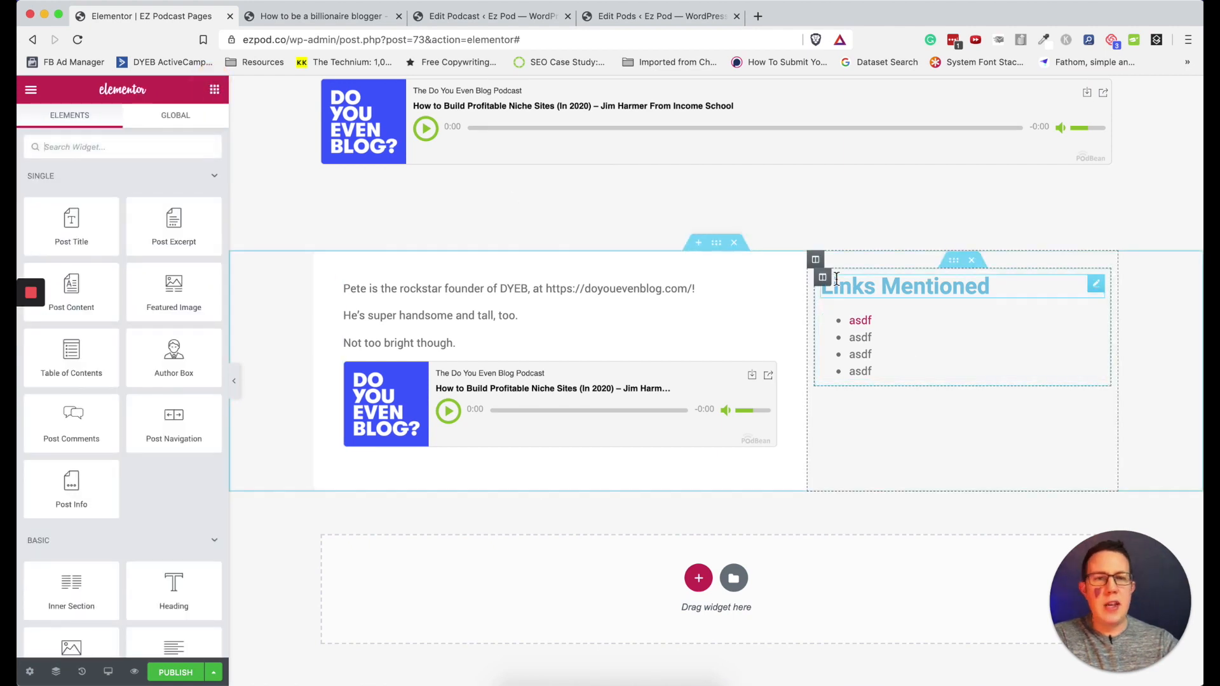
click(823, 281)
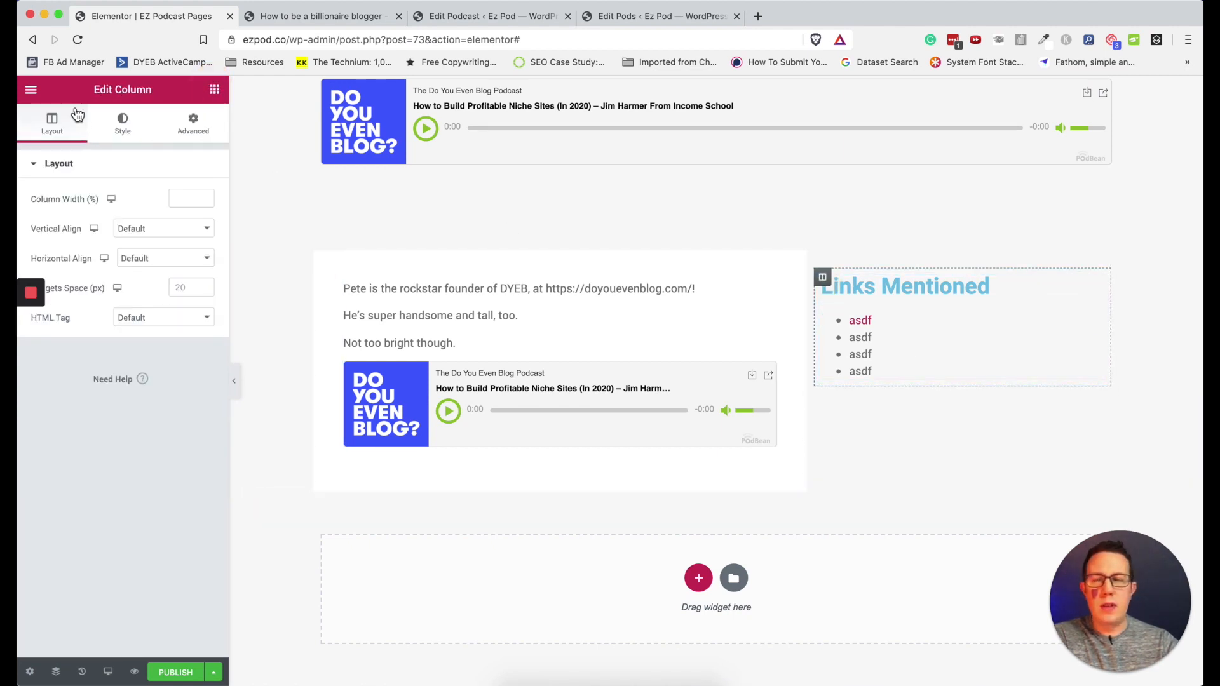
click(123, 123)
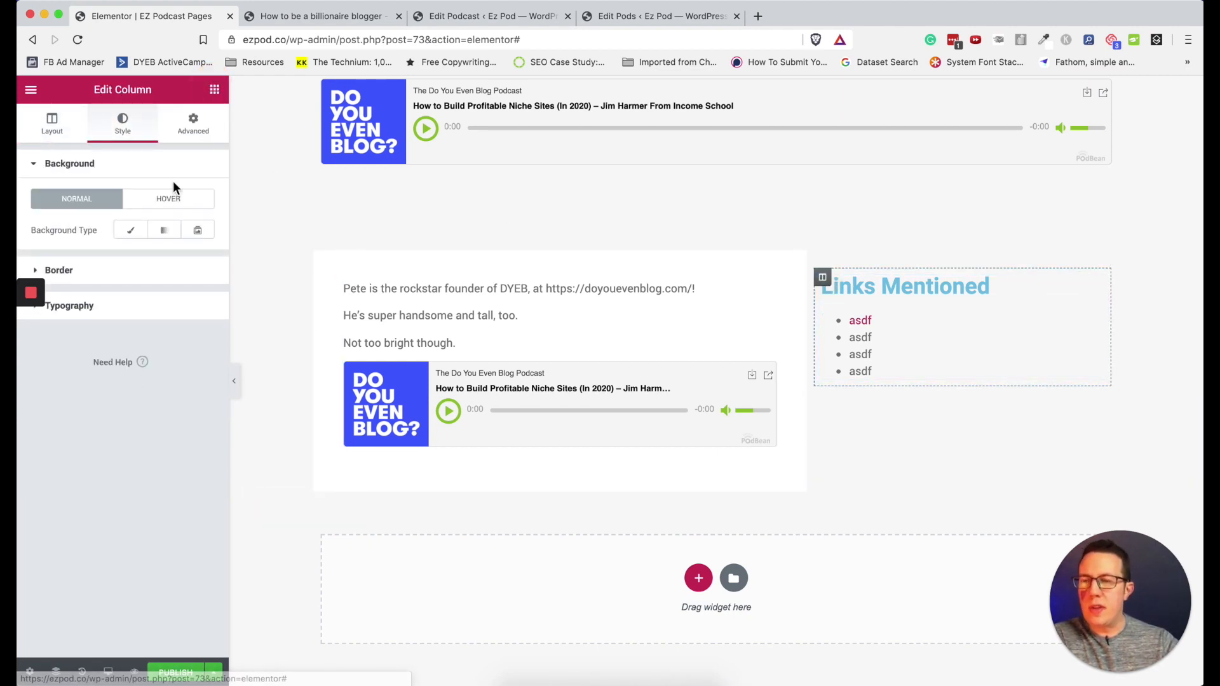
click(136, 232)
click(197, 260)
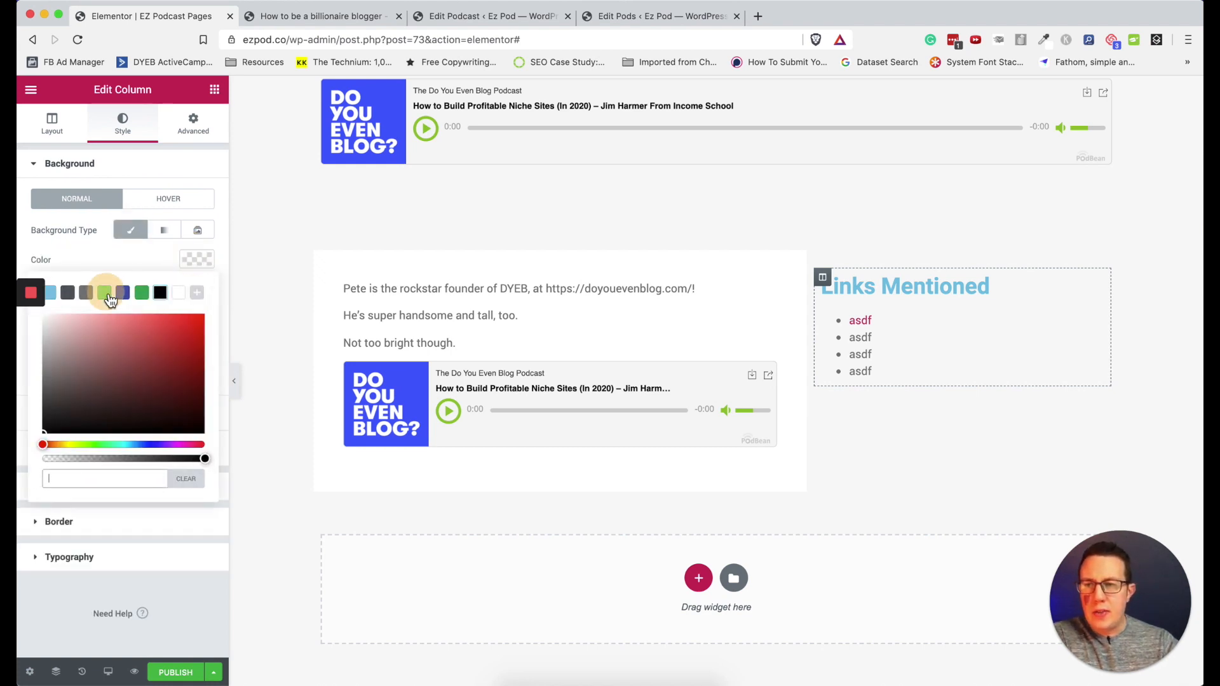
click(106, 294)
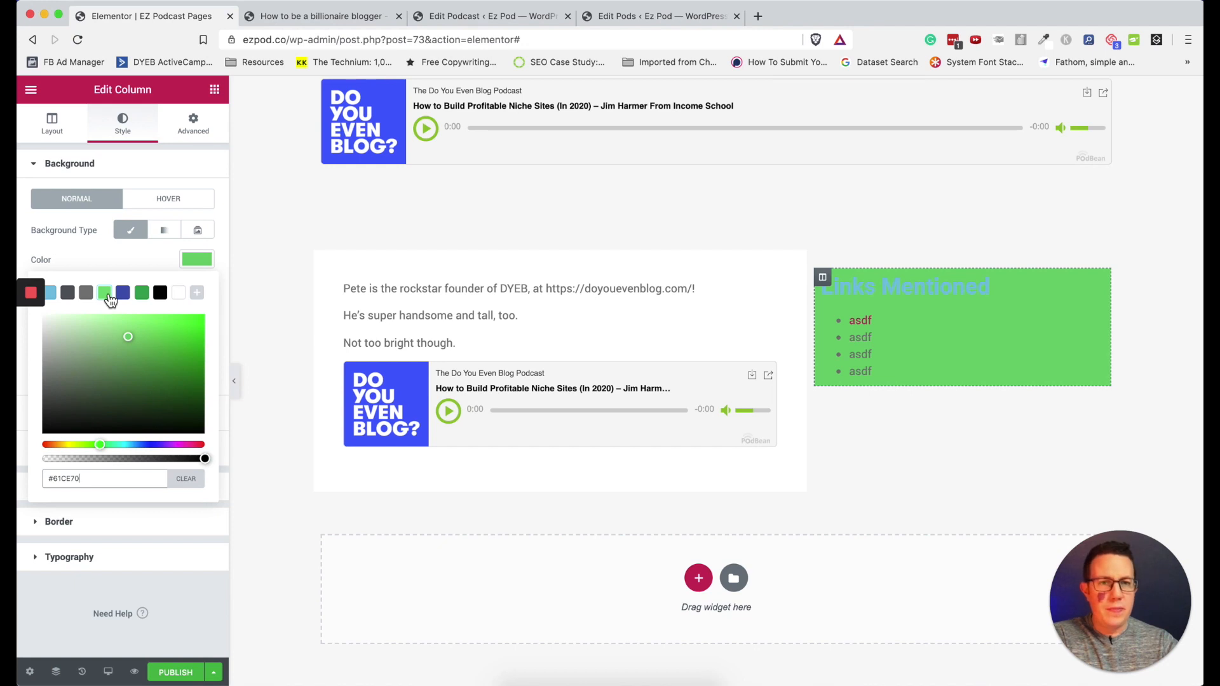
click(141, 294)
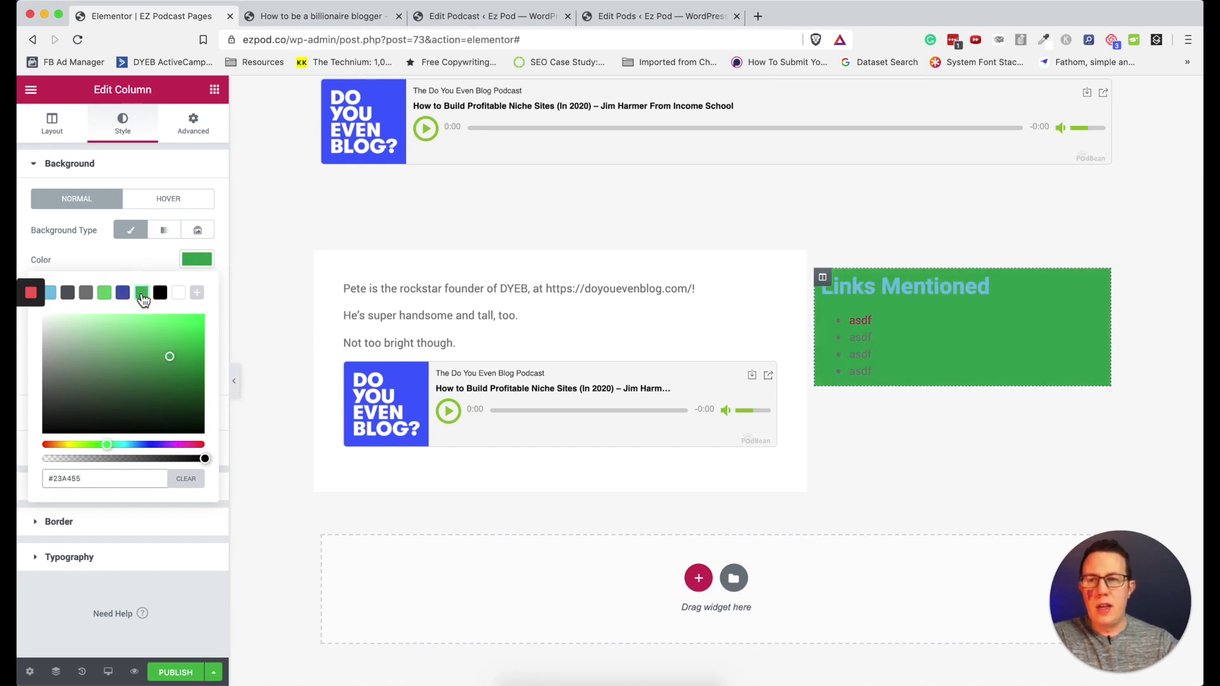
click(124, 294)
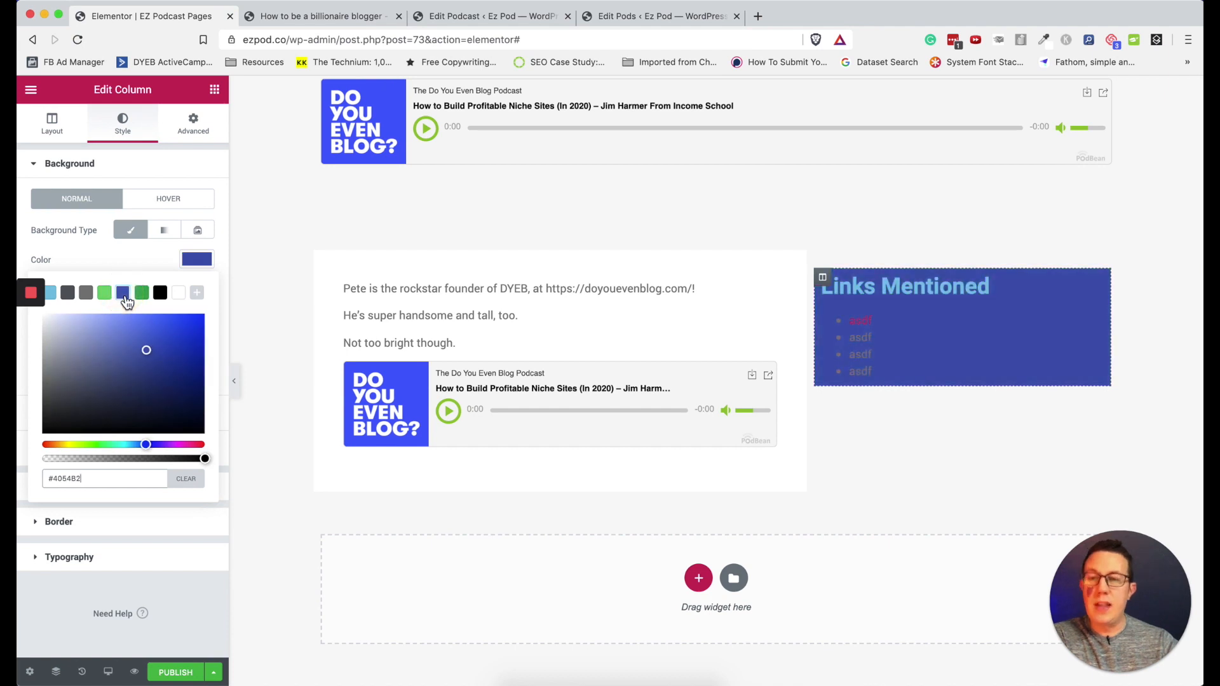
click(193, 261)
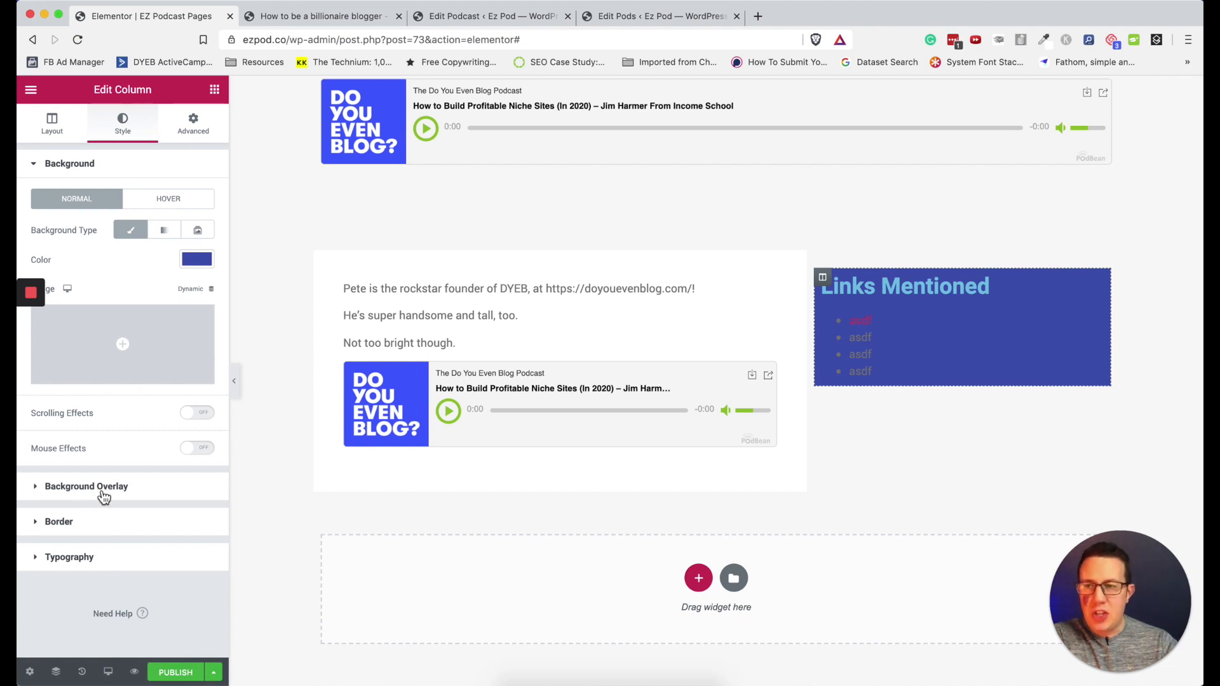
Round the blue column's corners with a border radius of 14 px on all four corners
click(85, 501)
click(103, 368)
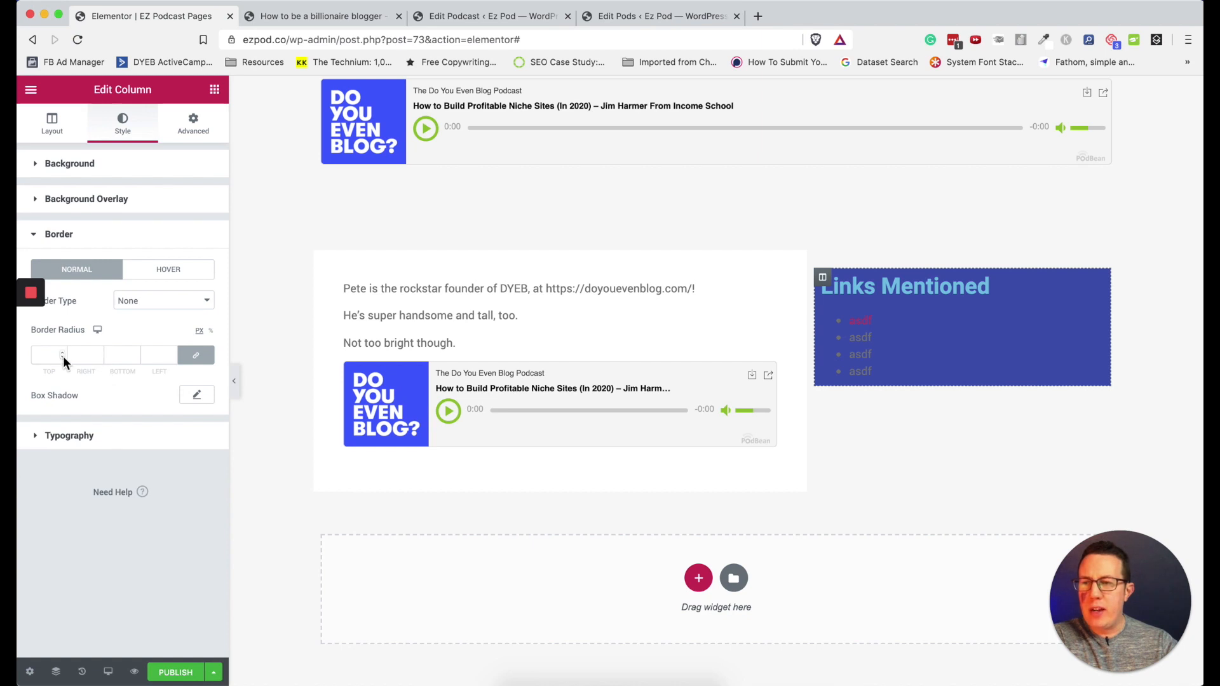
click(63, 353)
click(63, 352)
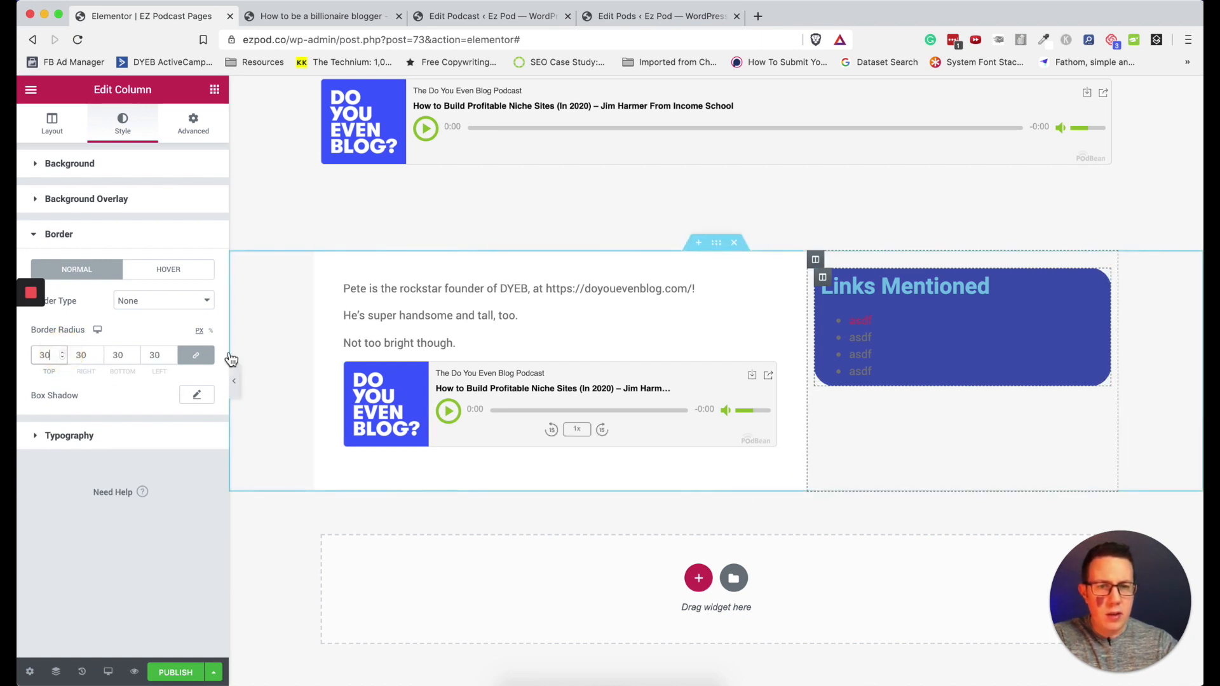
click(63, 358)
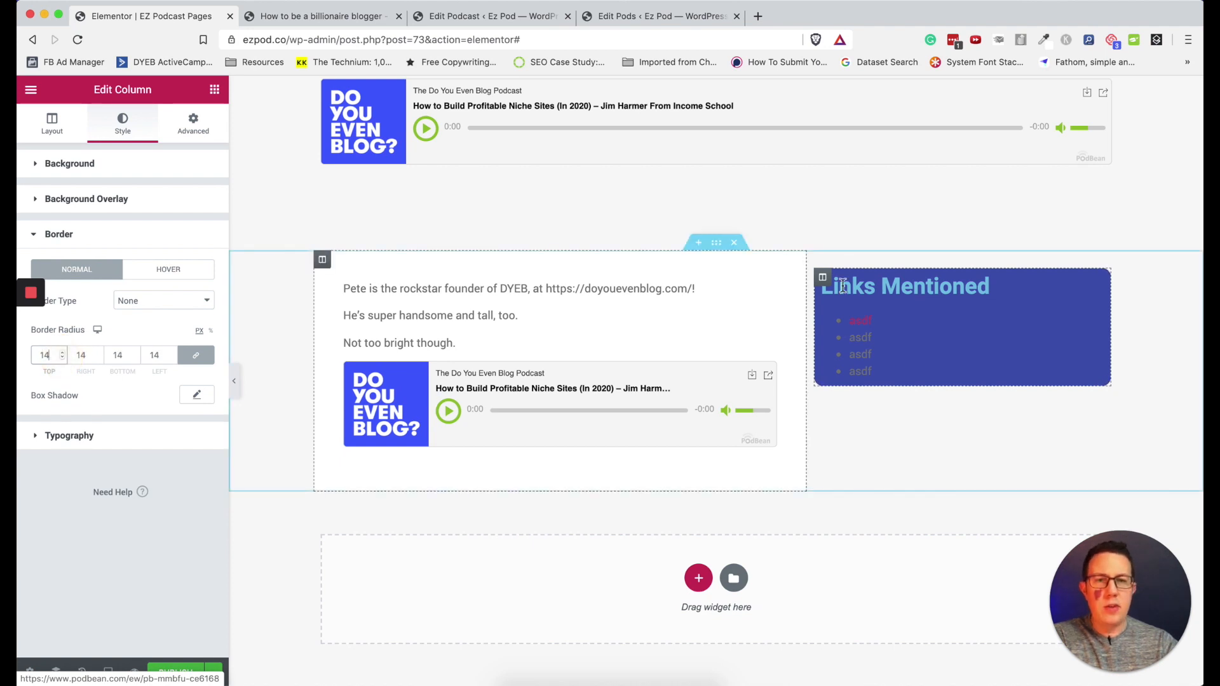
Set the Links Mentioned heading's text color to white (#FFFFFF) and center its alignment
click(922, 294)
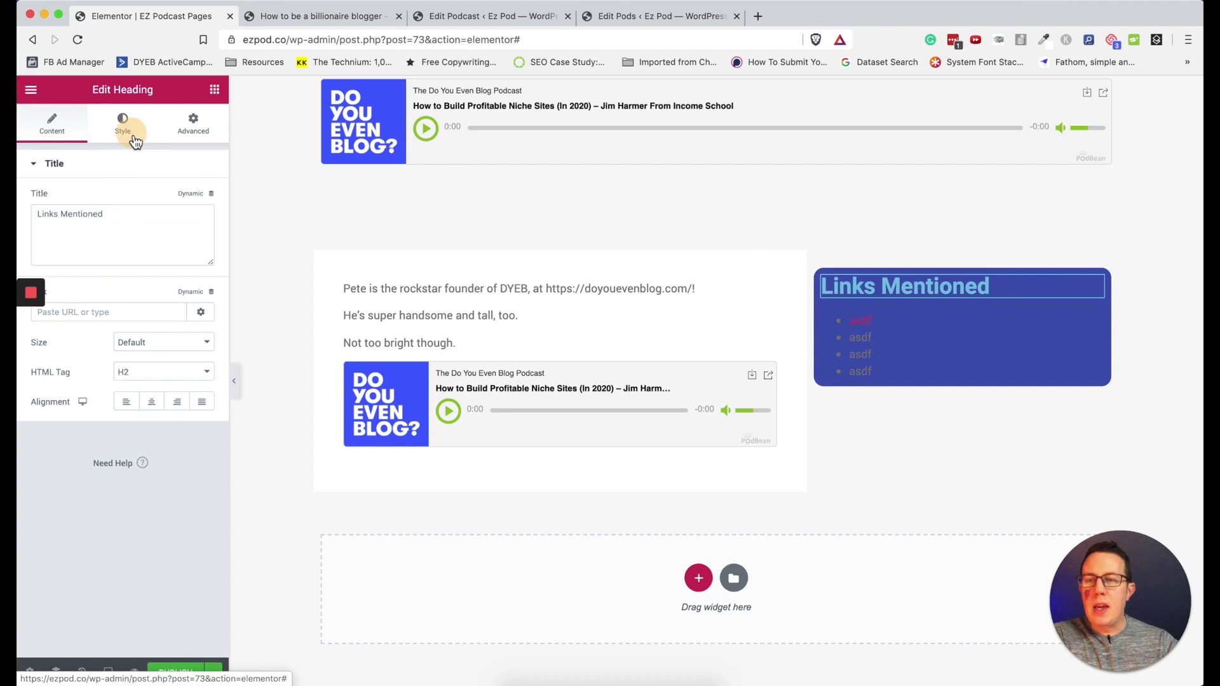
click(123, 123)
click(209, 212)
drag(129, 290, 21, 226)
click(56, 127)
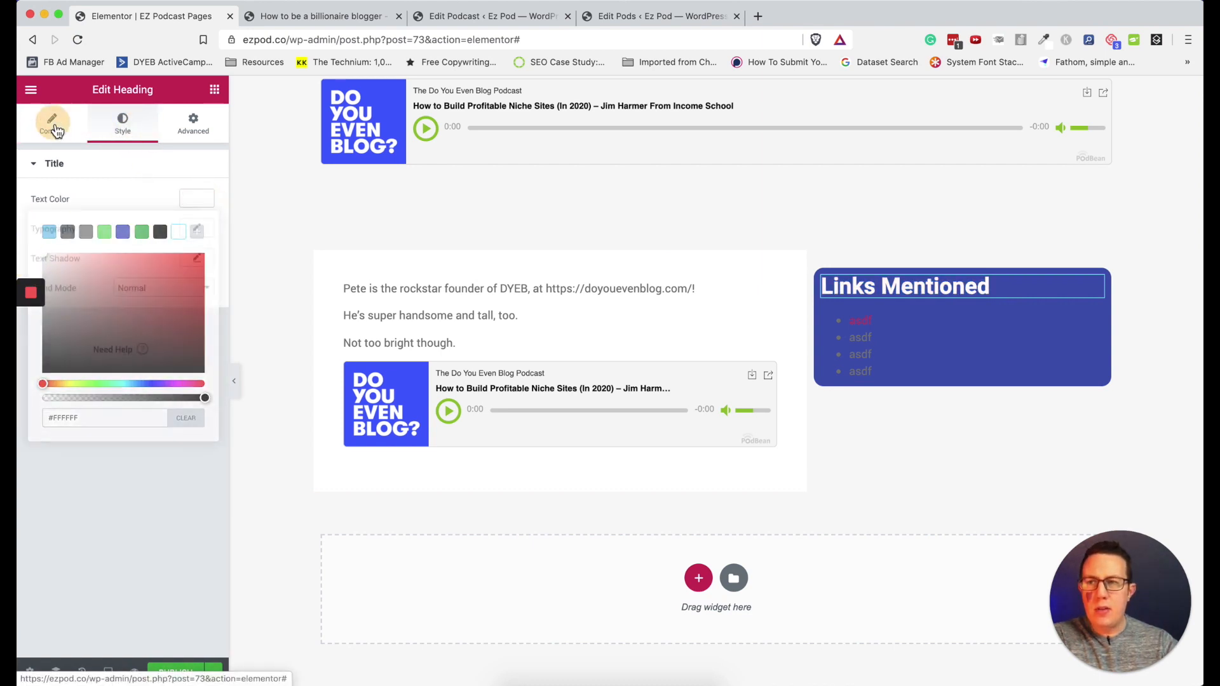
click(152, 401)
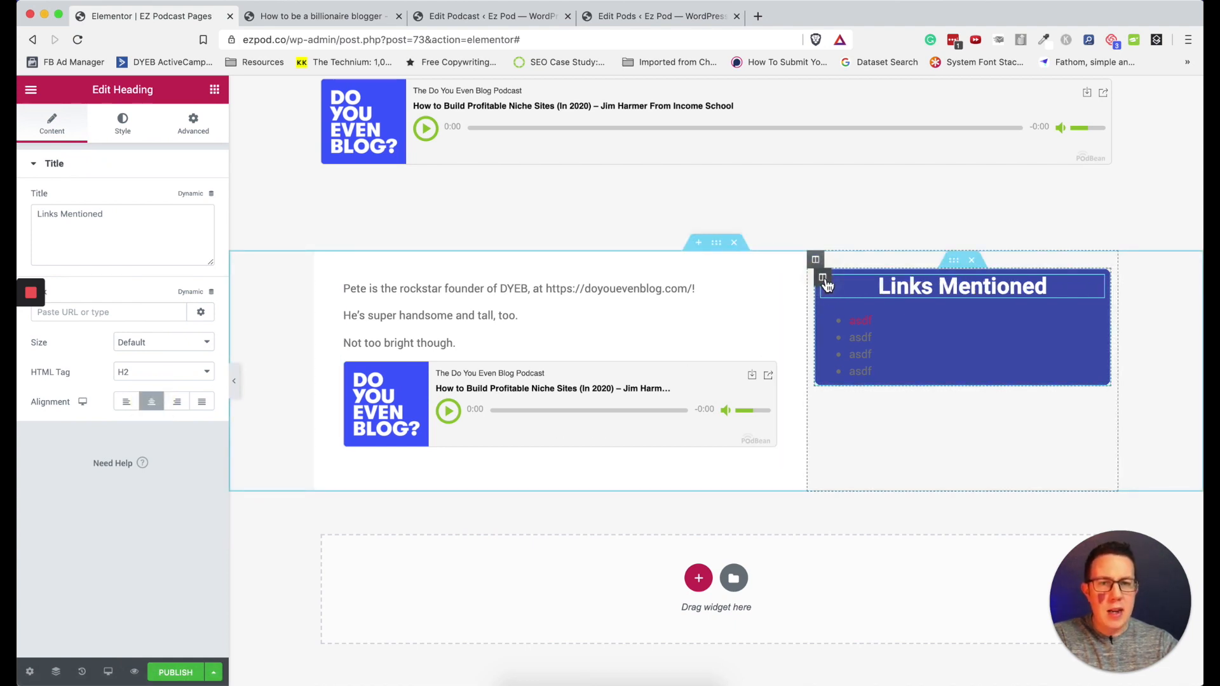
Set the blue inner column's padding to 35 px on all four sides
click(825, 282)
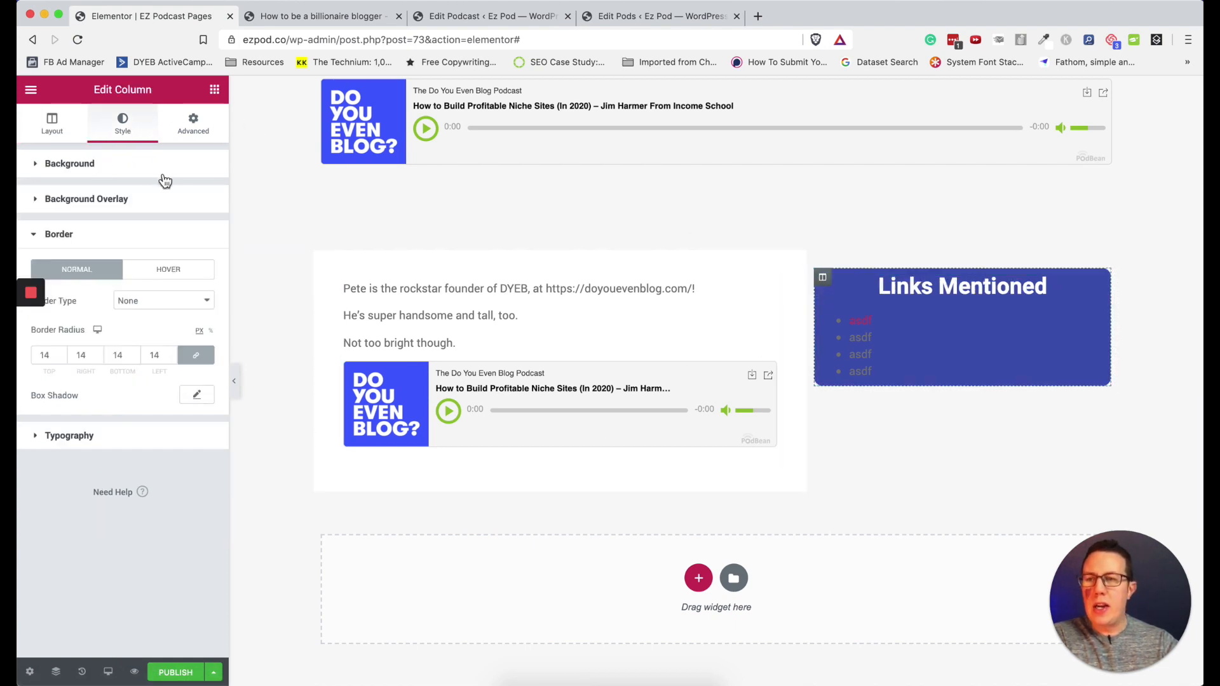
click(193, 125)
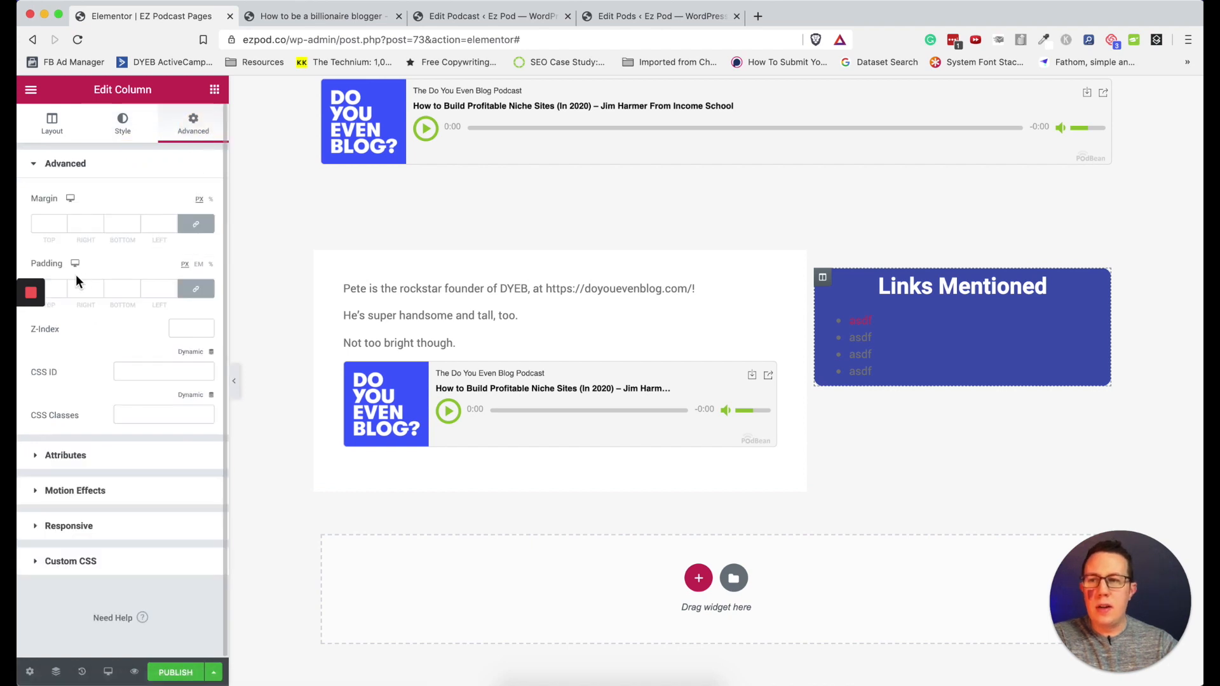
click(63, 287)
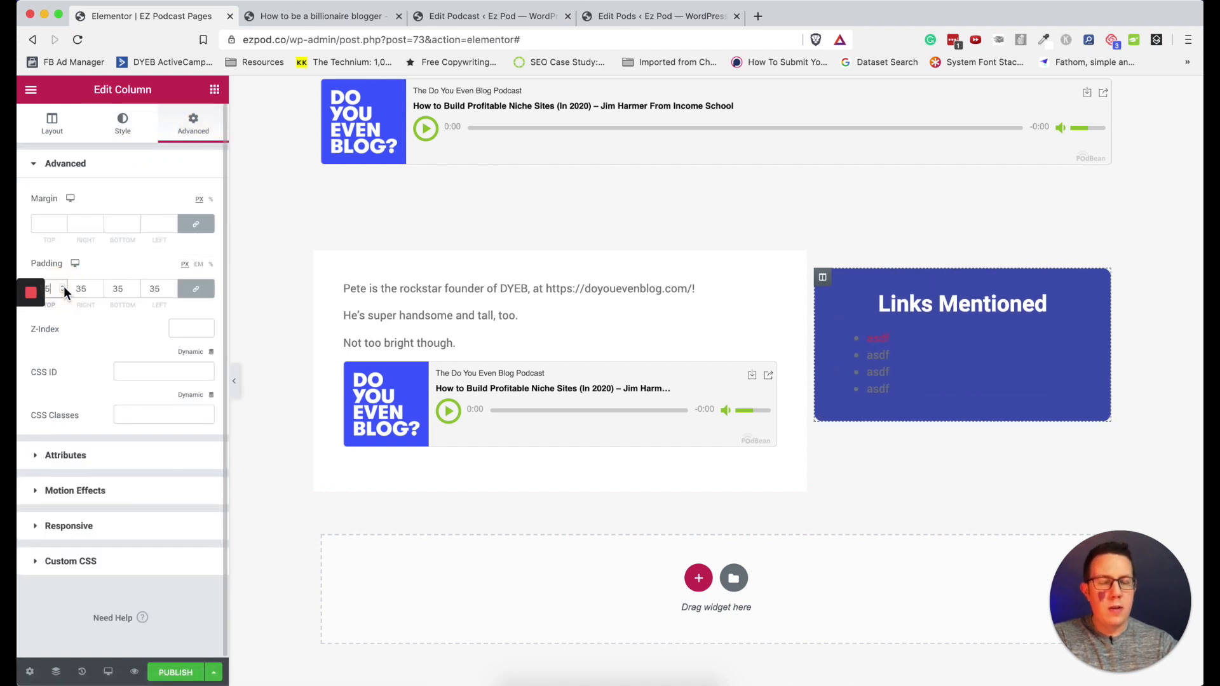
Set the text color of the links list's Text Editor widget to white (#FFFFFF)
click(945, 358)
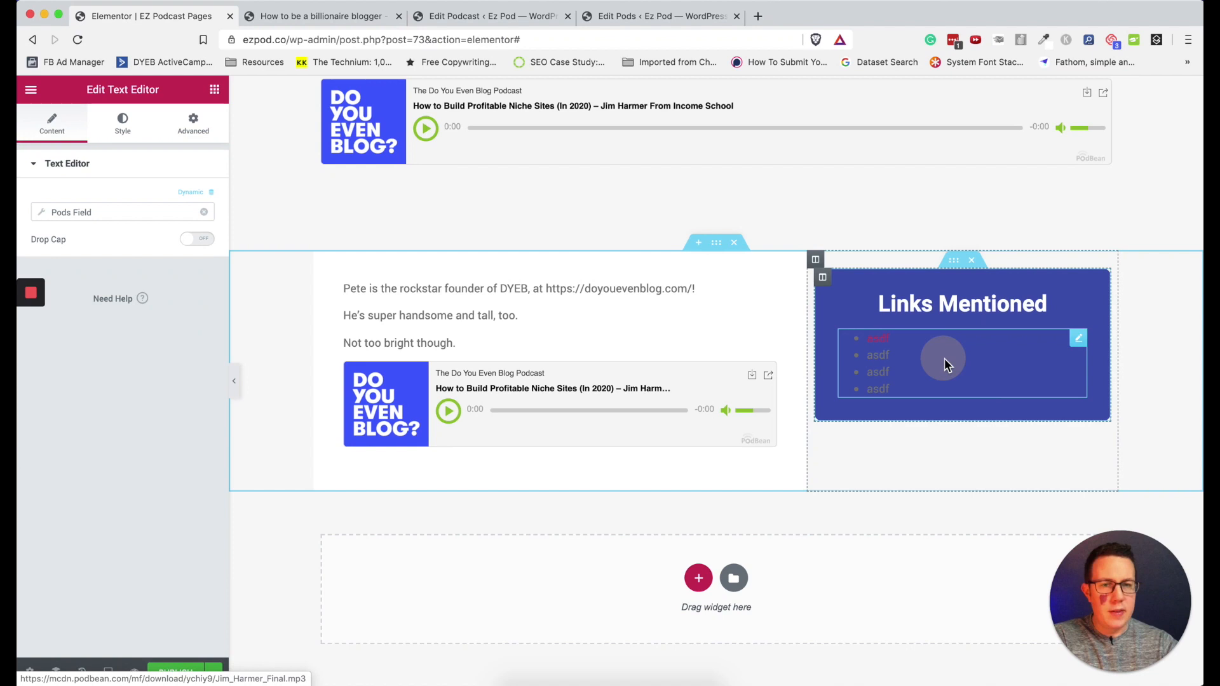
click(124, 132)
click(197, 228)
drag(116, 318, 17, 257)
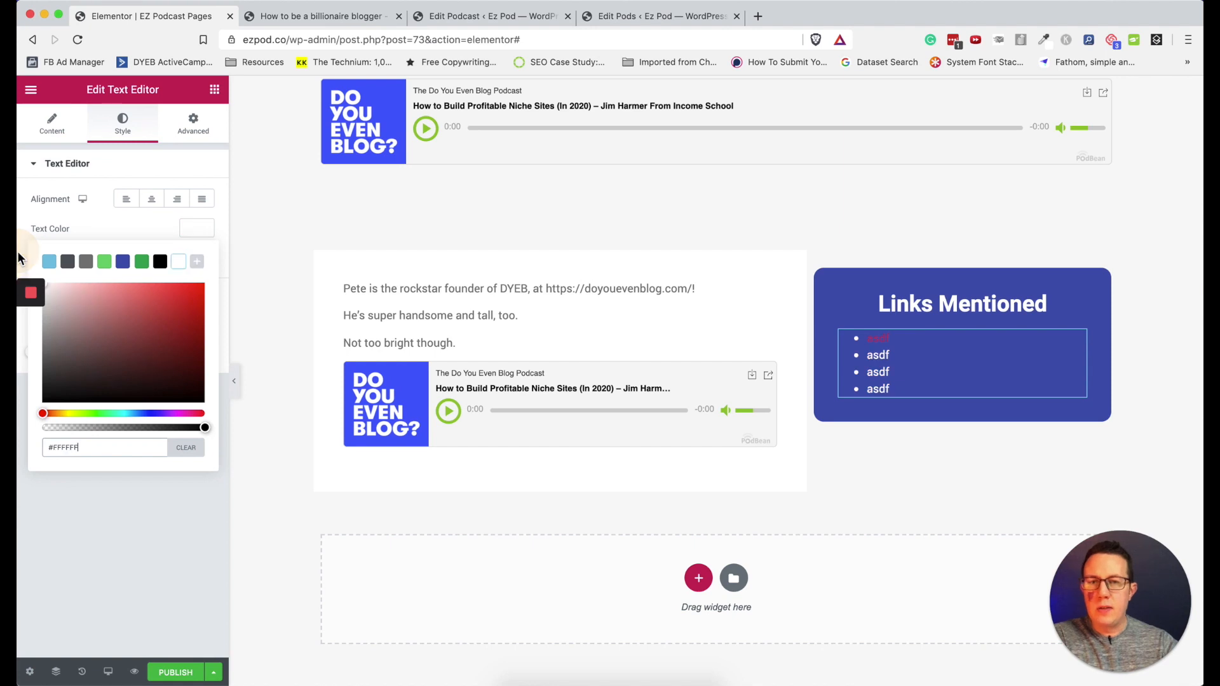
click(198, 230)
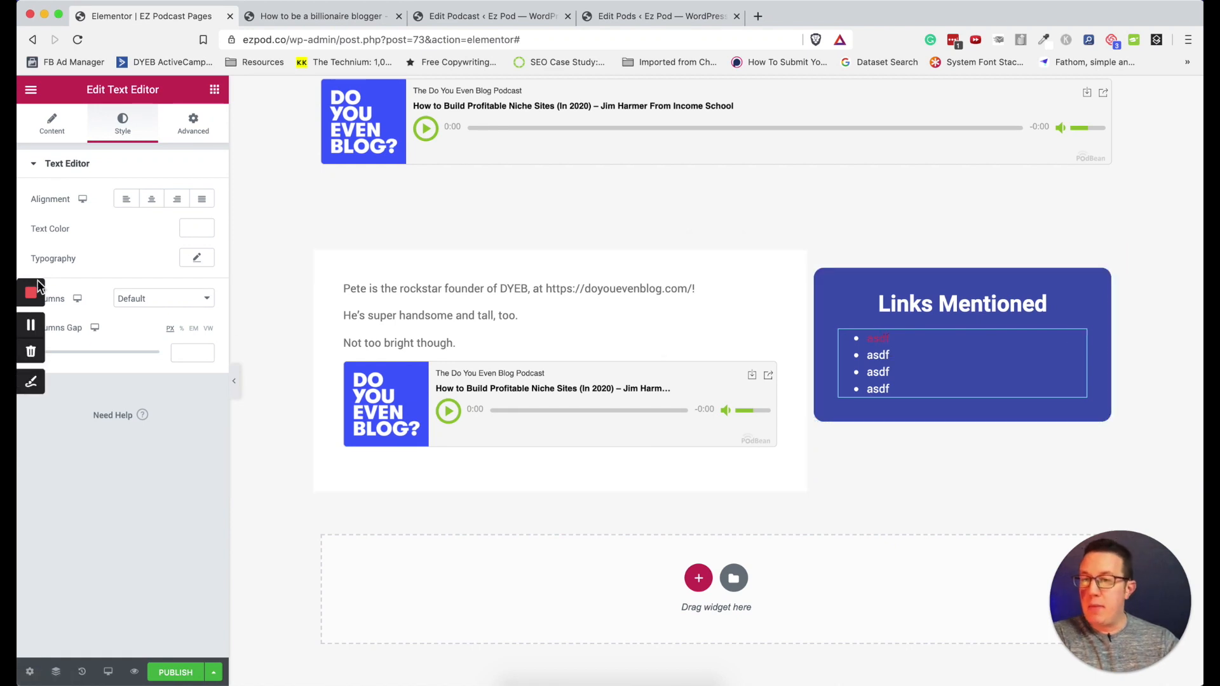
Save the template as a draft and return to the widget list
click(212, 672)
click(88, 580)
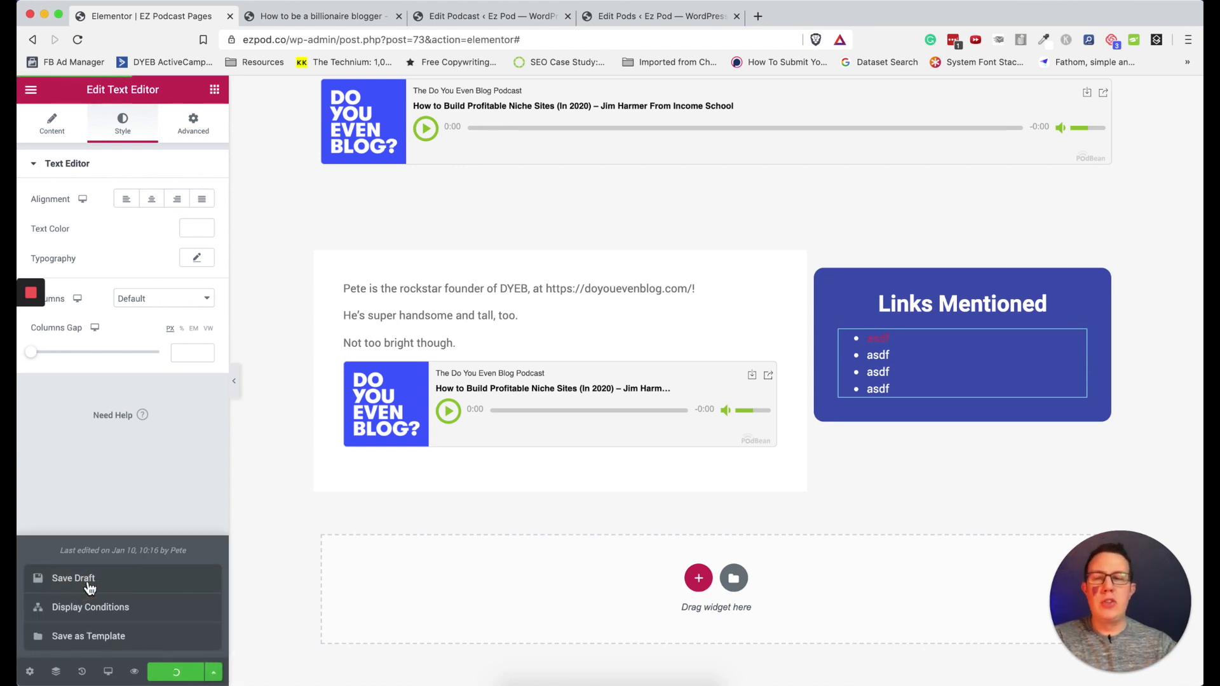
click(214, 90)
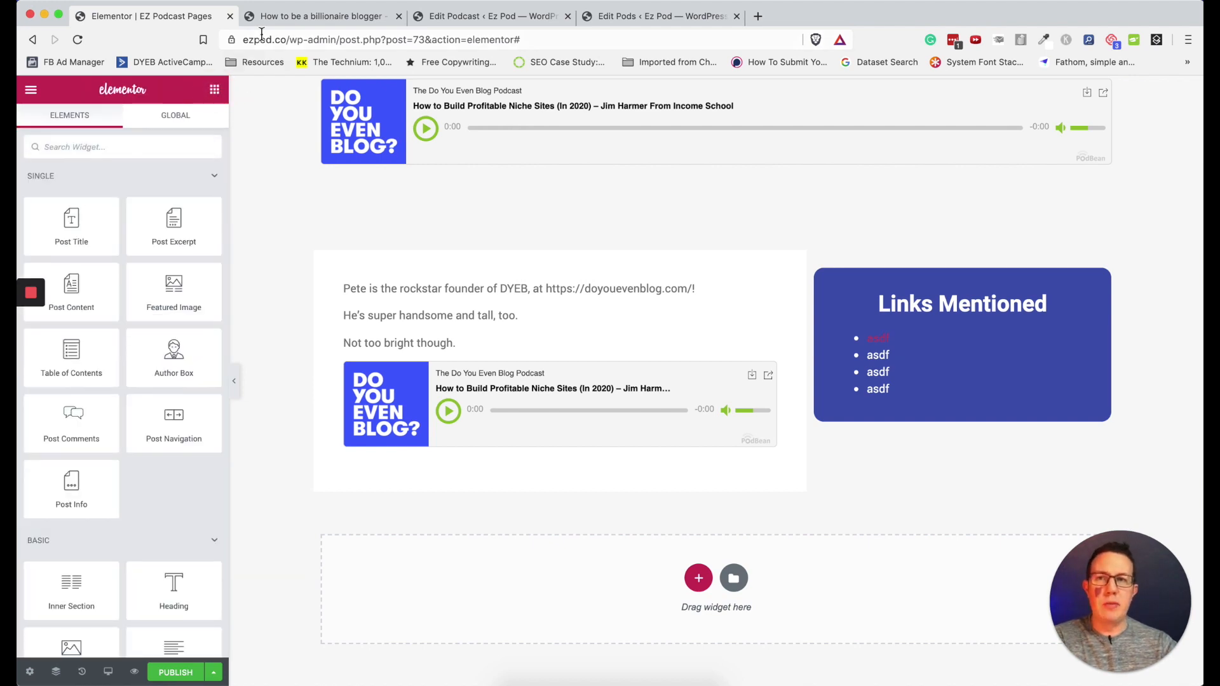
Find the Social Icons widget and place it below the links list in the blue column
click(166, 146)
text(soci)
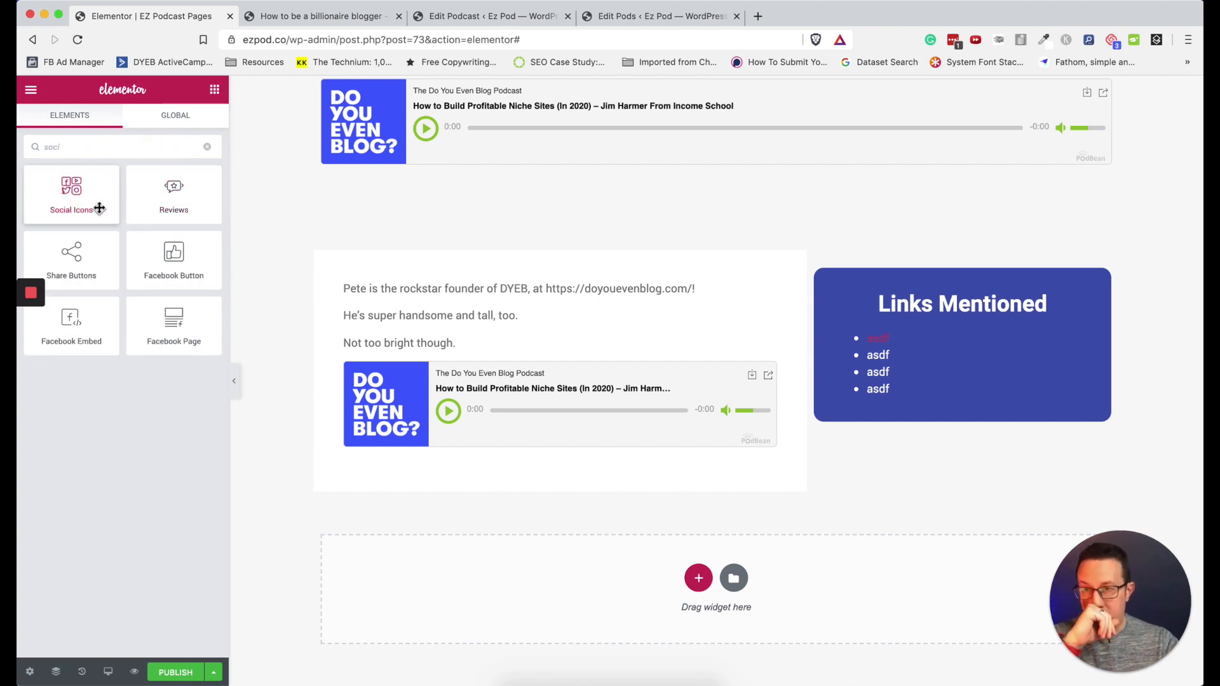
drag(81, 201, 894, 390)
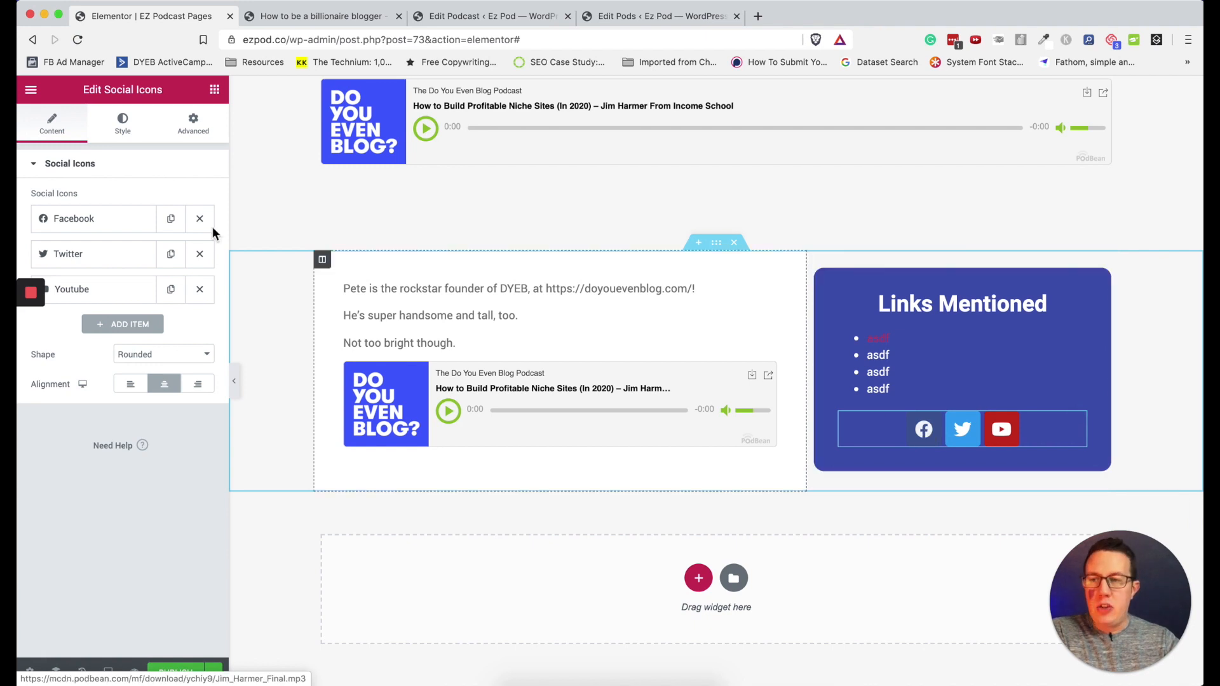
Review the link option of the Facebook icon and the content settings of the heading and links list
click(112, 220)
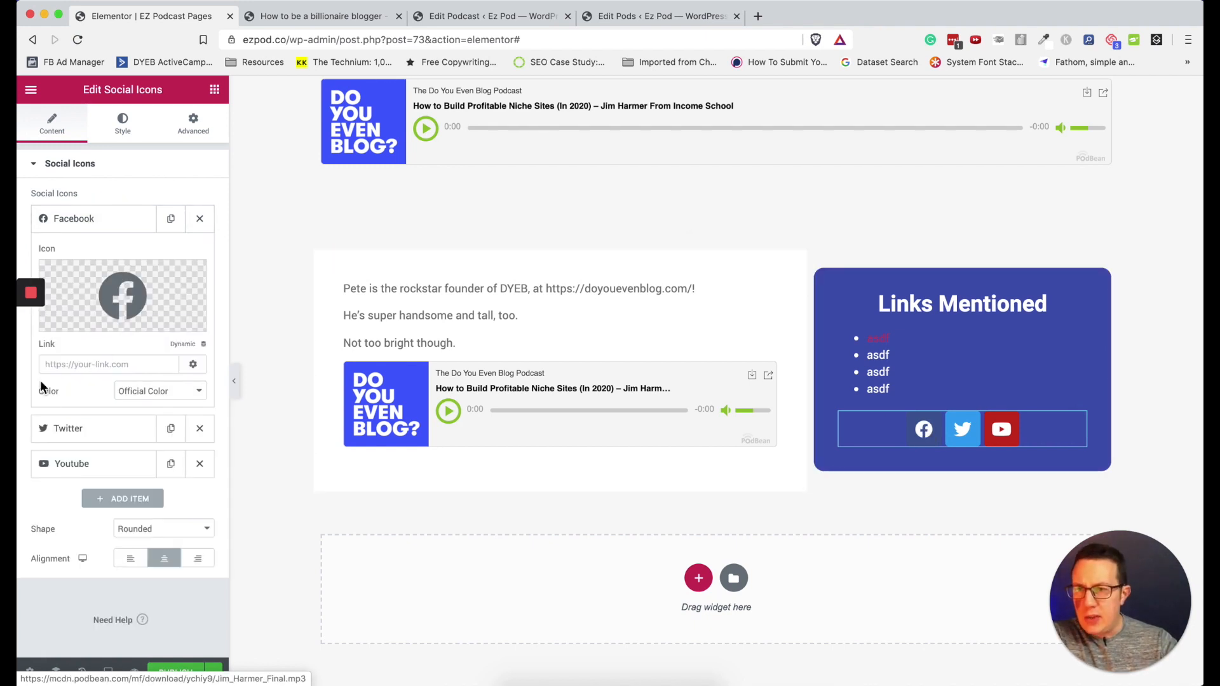
click(983, 309)
click(73, 312)
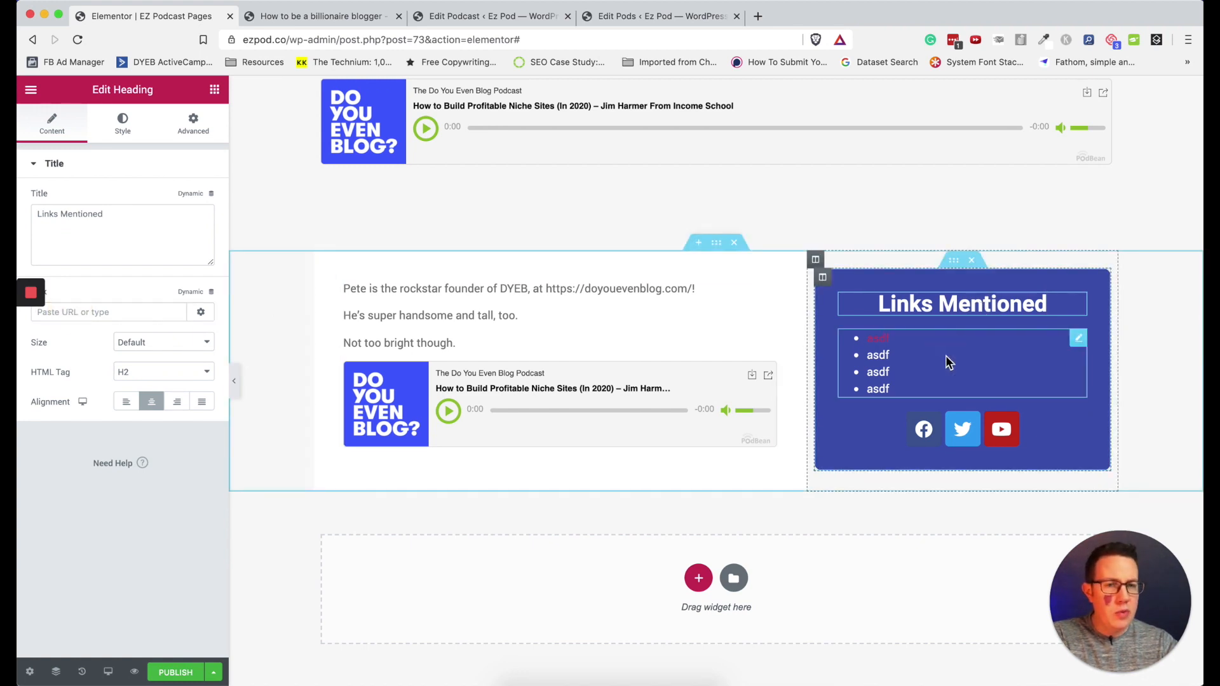
click(945, 358)
click(68, 127)
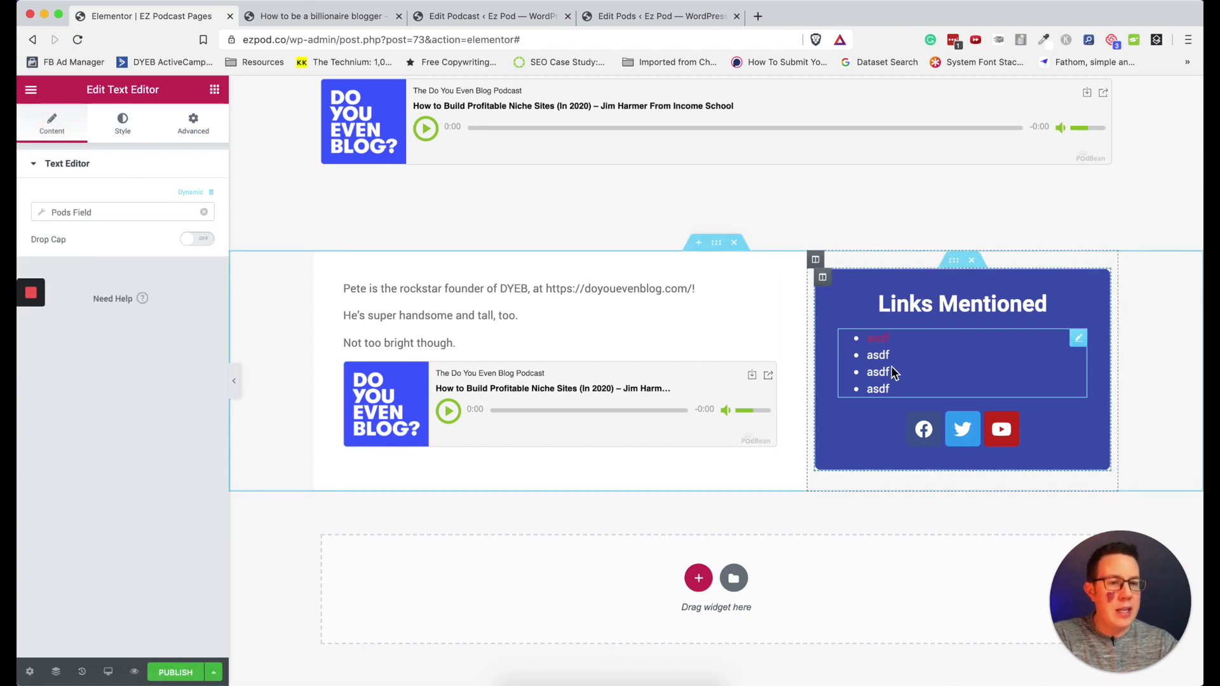
Add a new item to the Social Icons widget and give it the Pinterest icon from the icon library
click(925, 432)
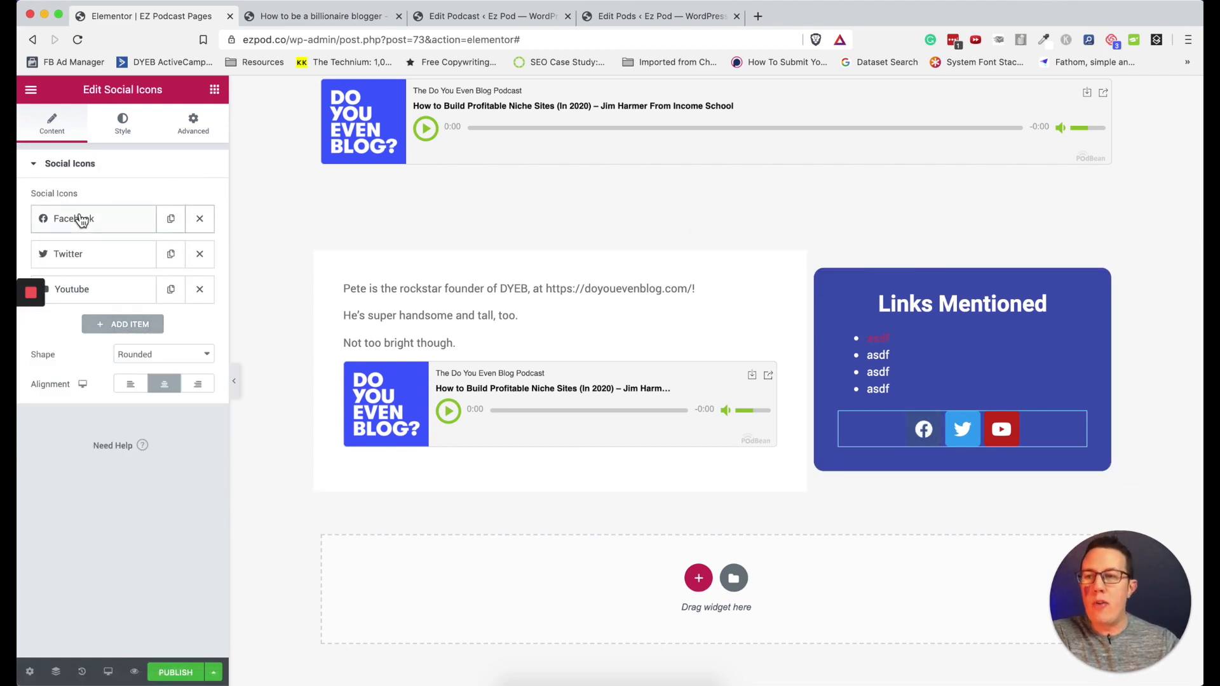
click(134, 324)
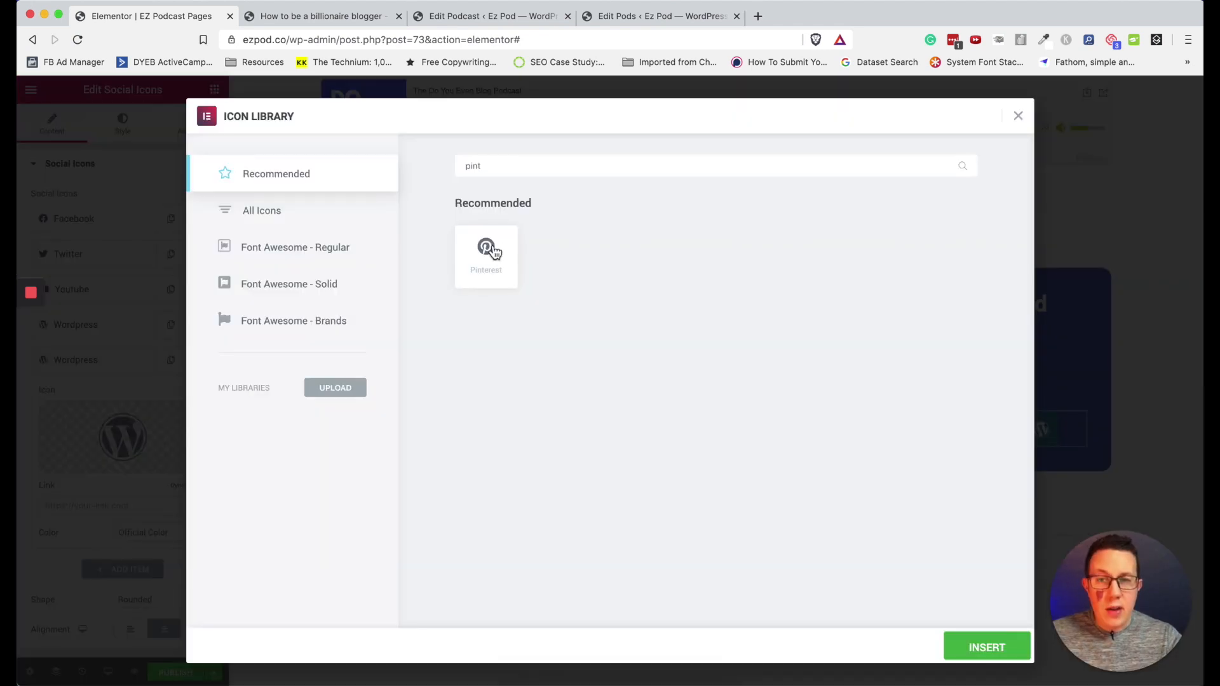
click(495, 253)
click(999, 648)
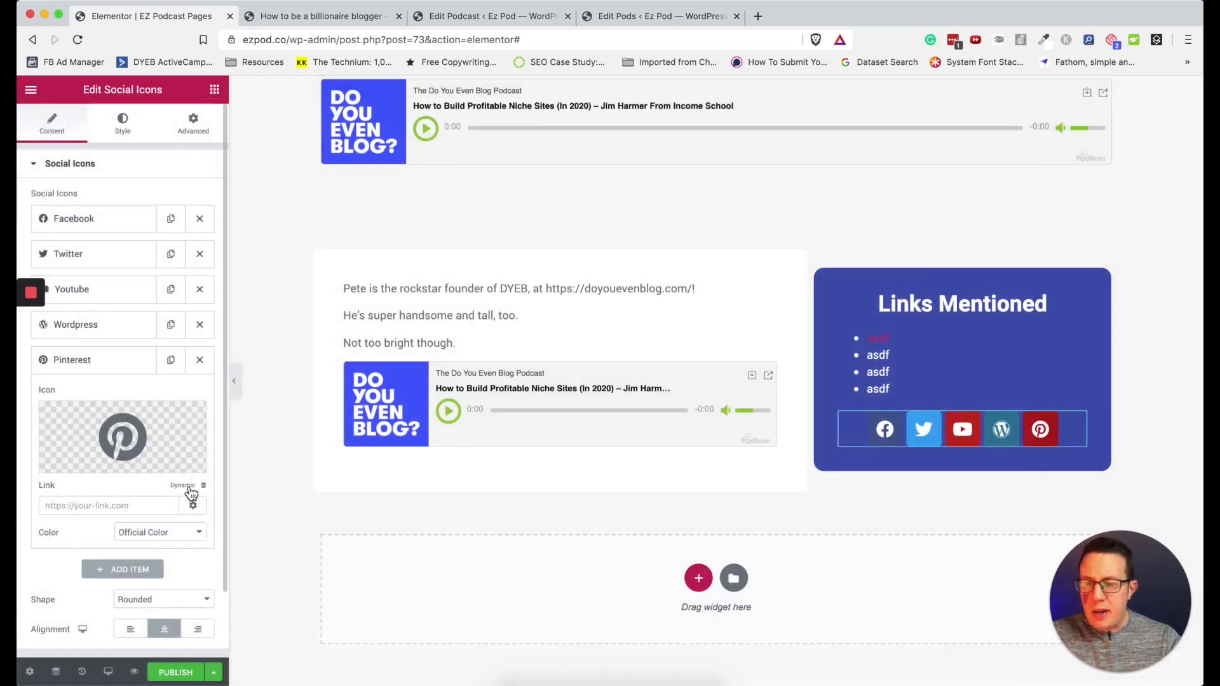
Link the Pinterest item dynamically to a Pods URL Field, using the guest's Pinterest field as the key
click(189, 487)
scroll(75, 376, down, 5)
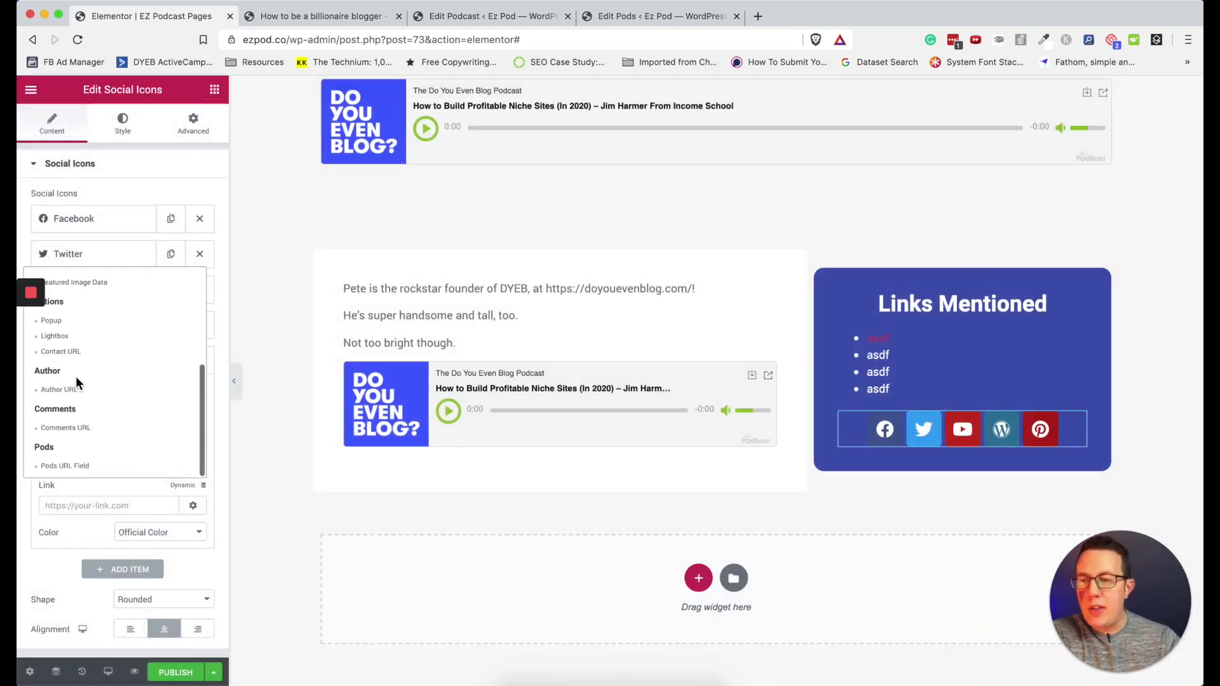
click(70, 466)
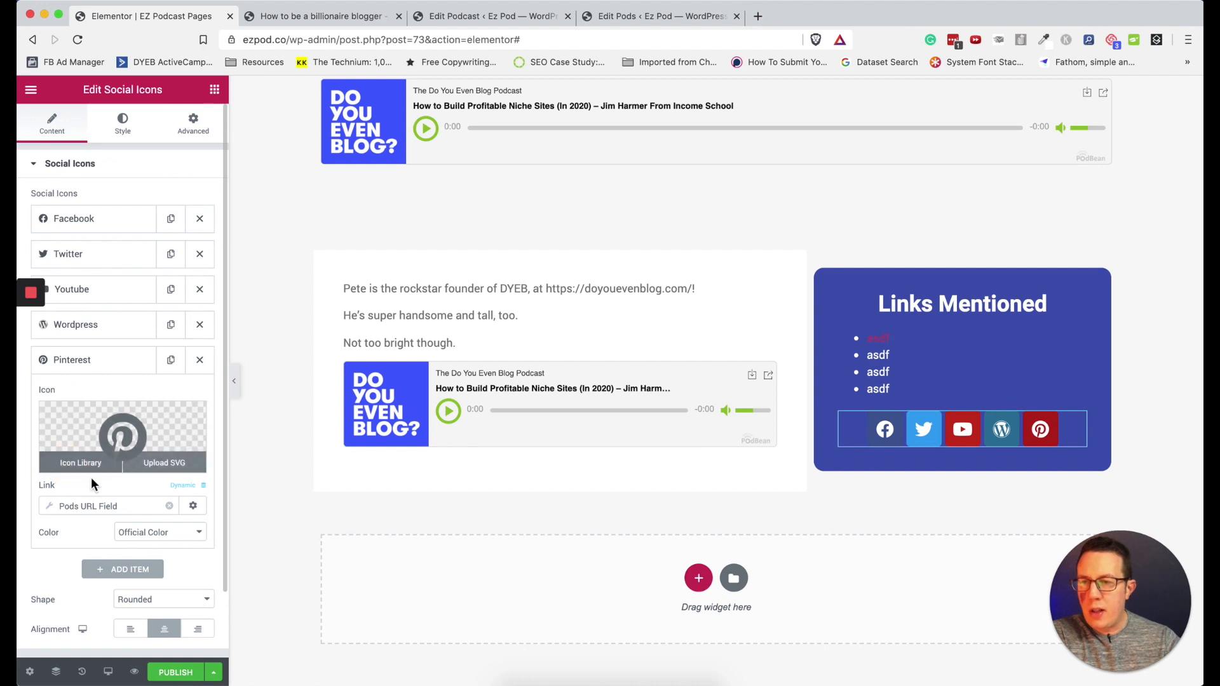
click(76, 506)
click(153, 568)
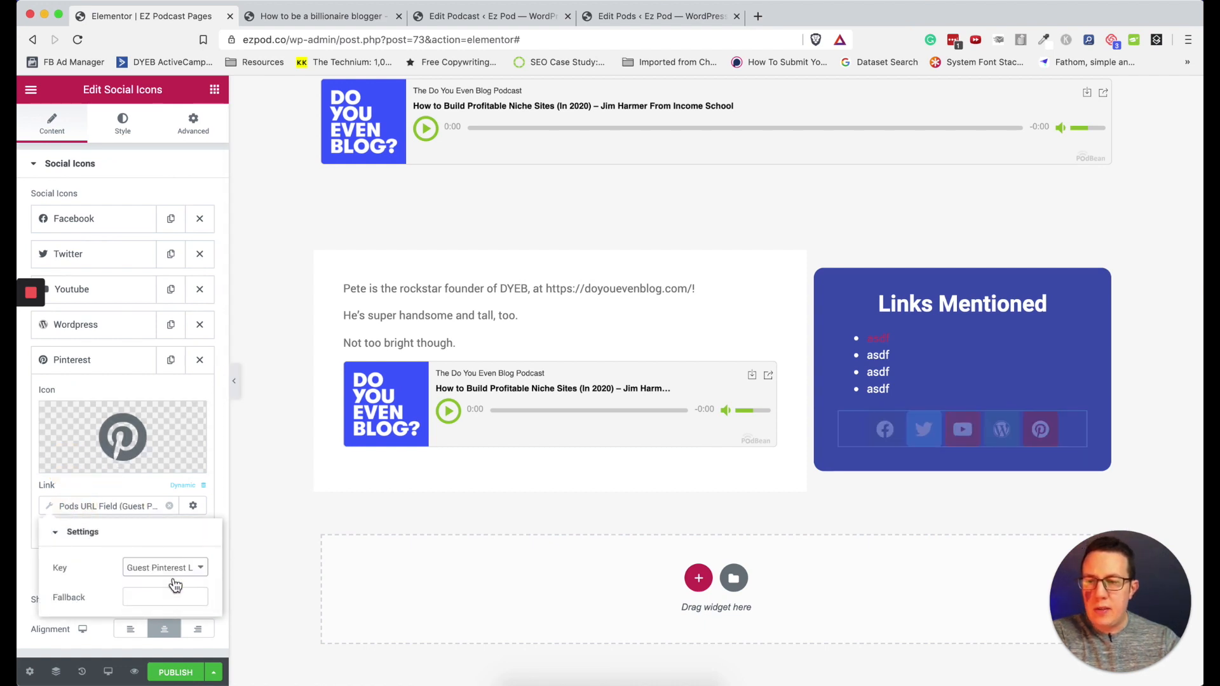
Remove the Twitter and YouTube items from the Social Icons widget
click(199, 256)
click(200, 256)
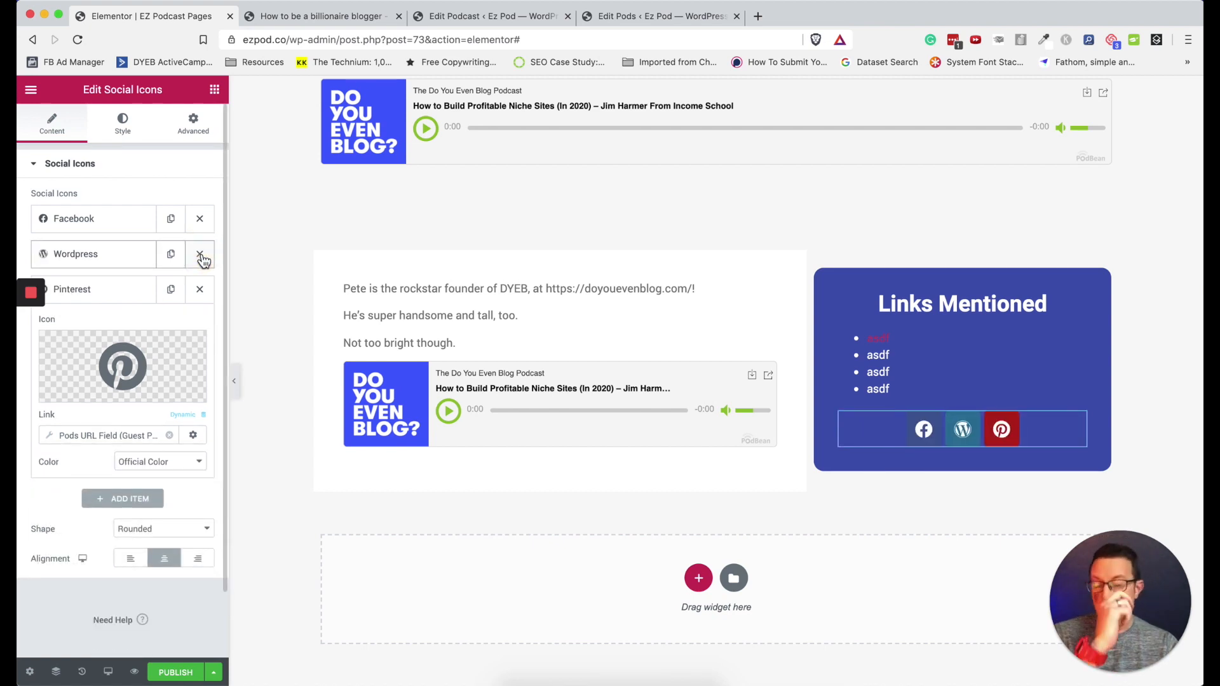
Link the WordPress item in the Social Icons widget dynamically to a Pods URL Field, using the guest's website field as the key
click(129, 257)
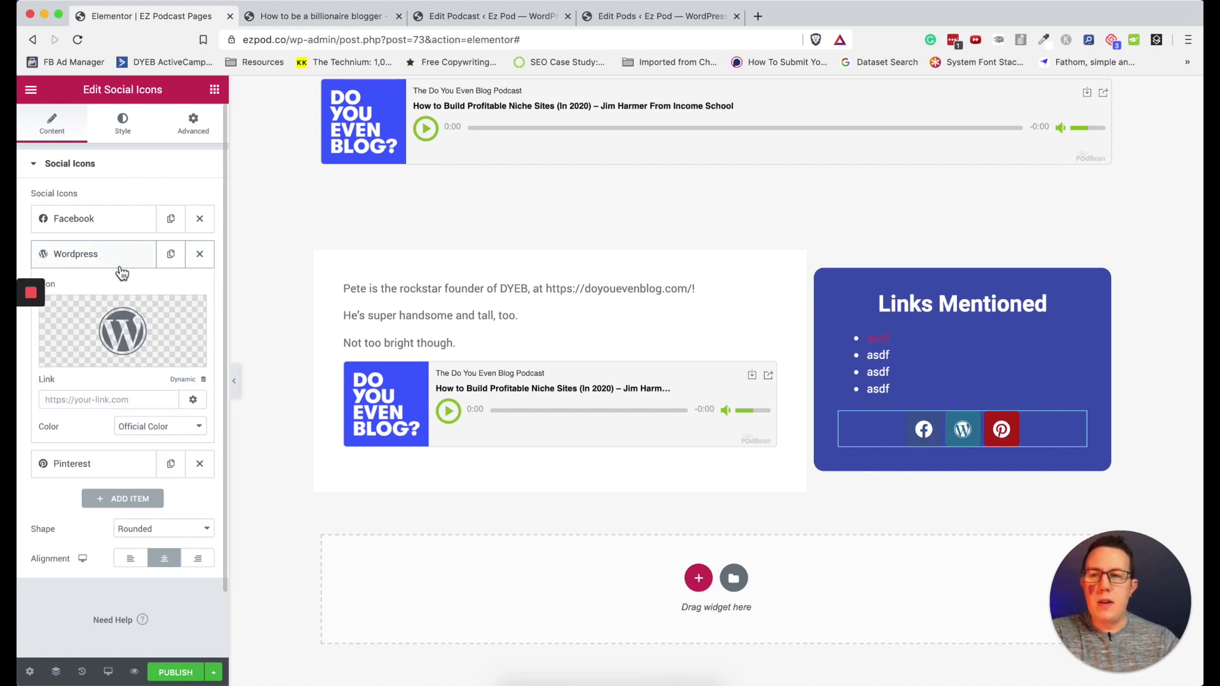
click(179, 382)
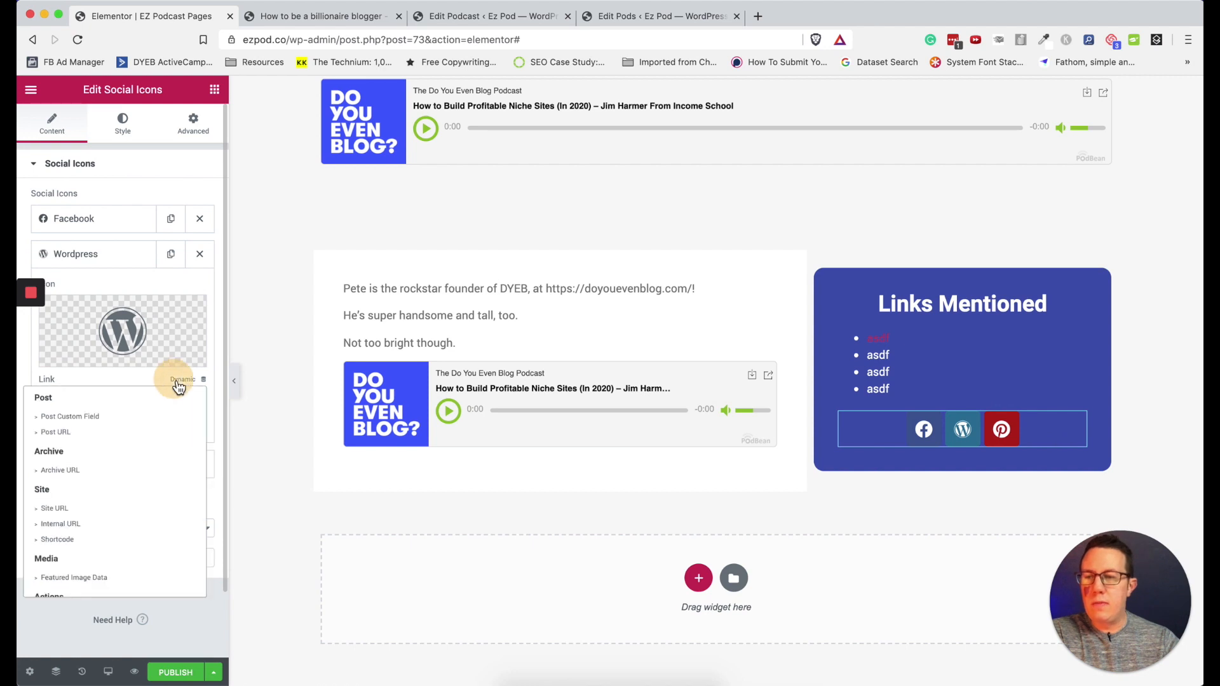
scroll(85, 479, down, 5)
click(81, 586)
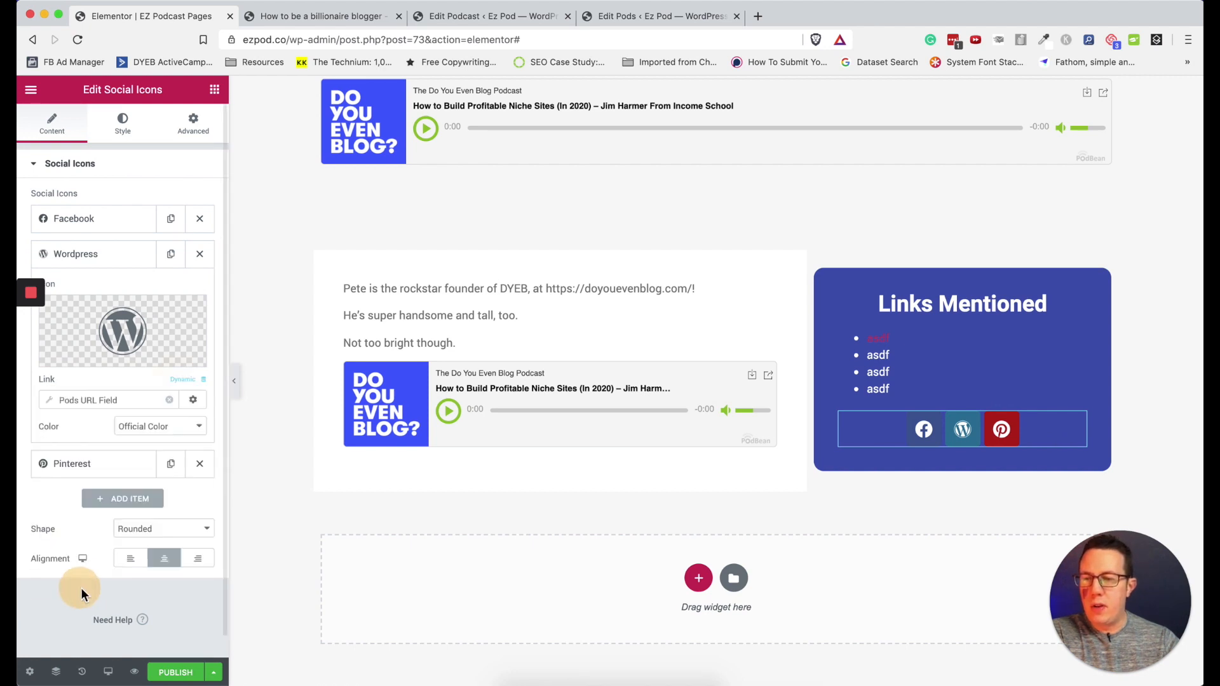
click(98, 400)
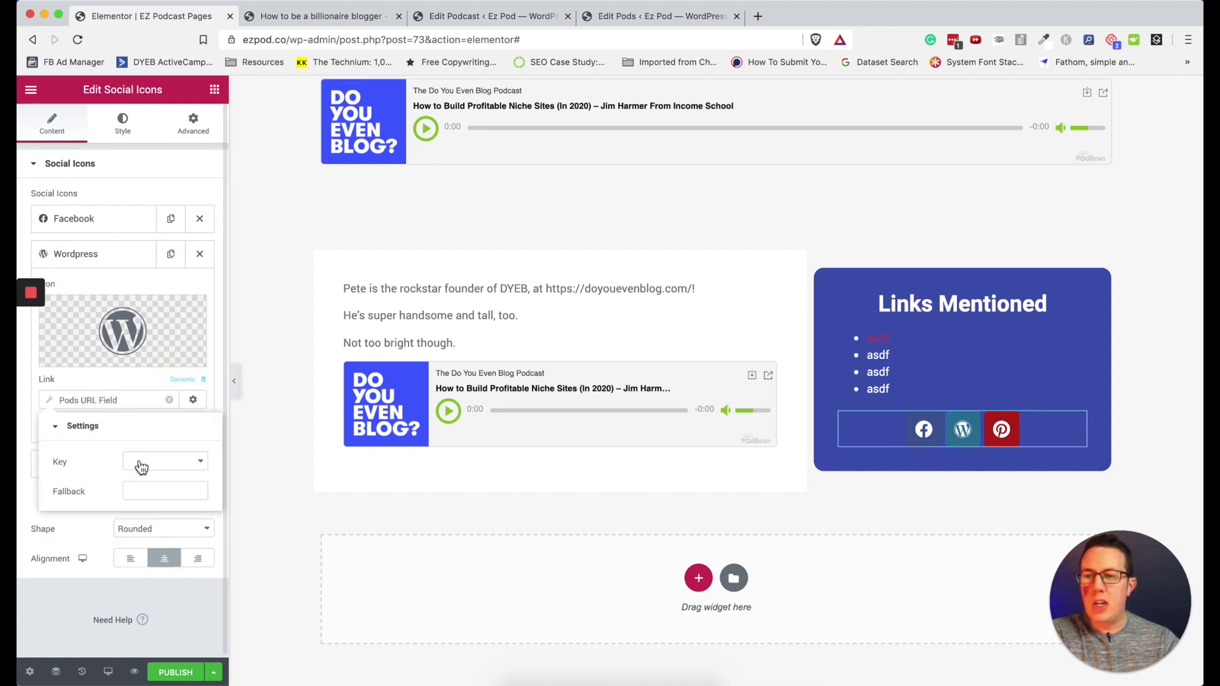
click(141, 466)
click(169, 485)
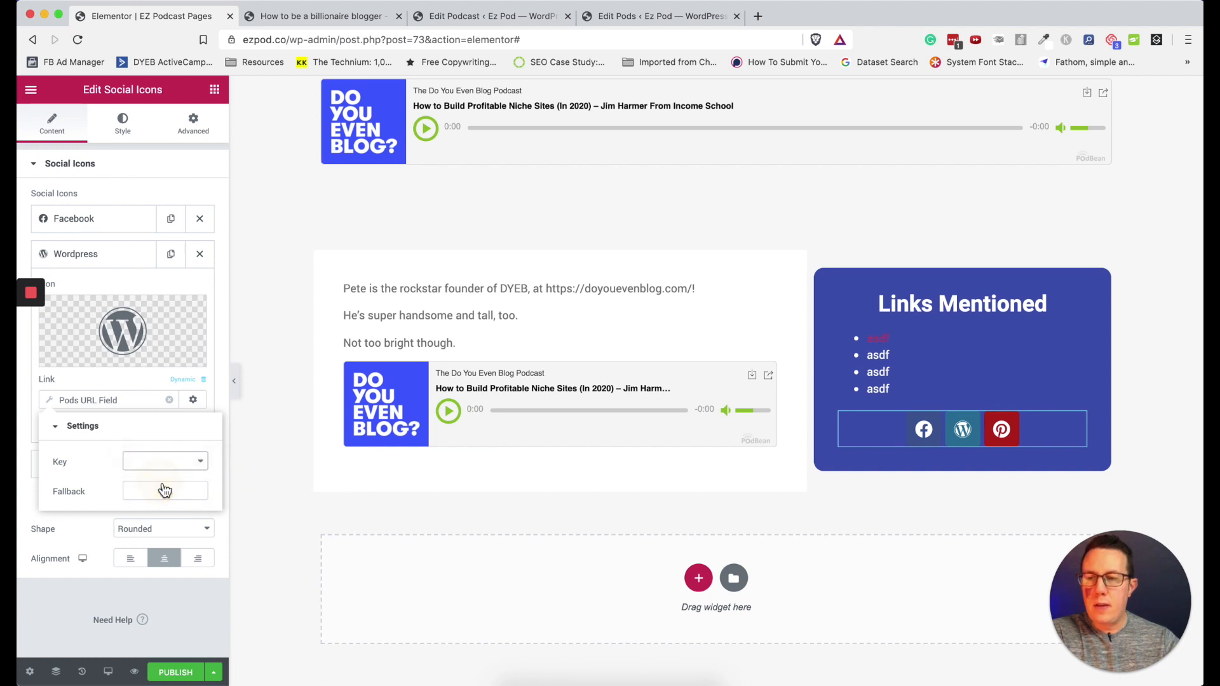
click(213, 672)
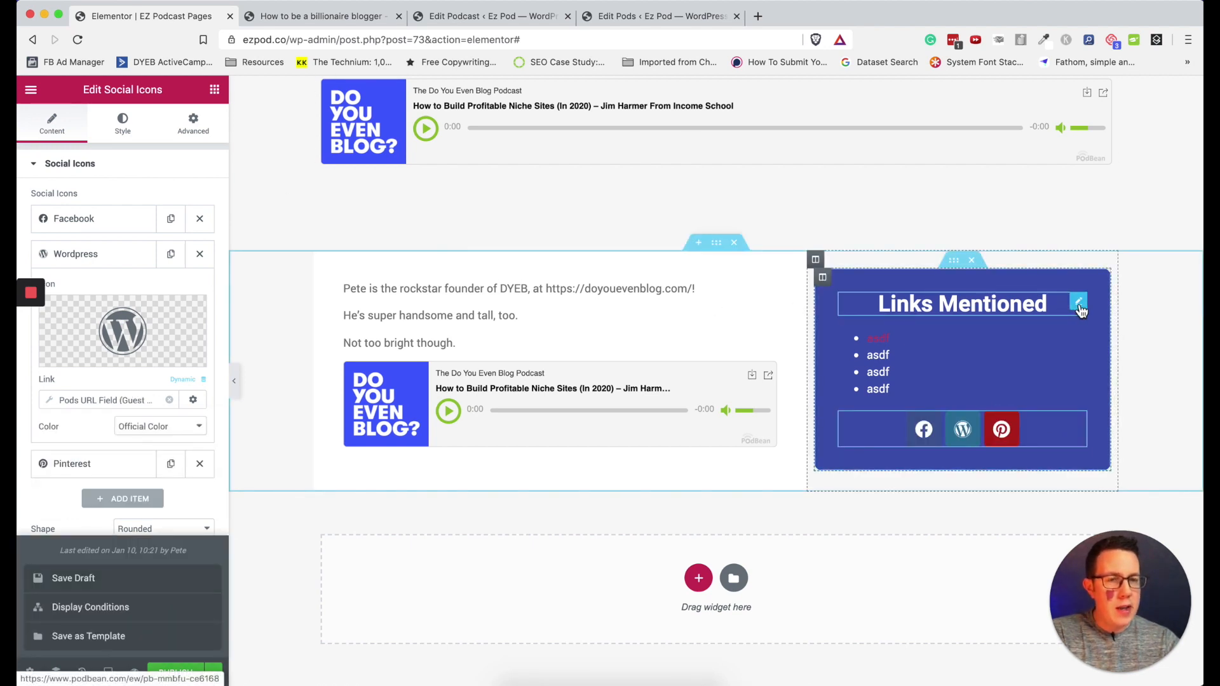
Add a "Follow our guest!" heading between the links list and the social icons by duplicating the "Links Mentioned" heading
right_click(1080, 308)
click(1100, 337)
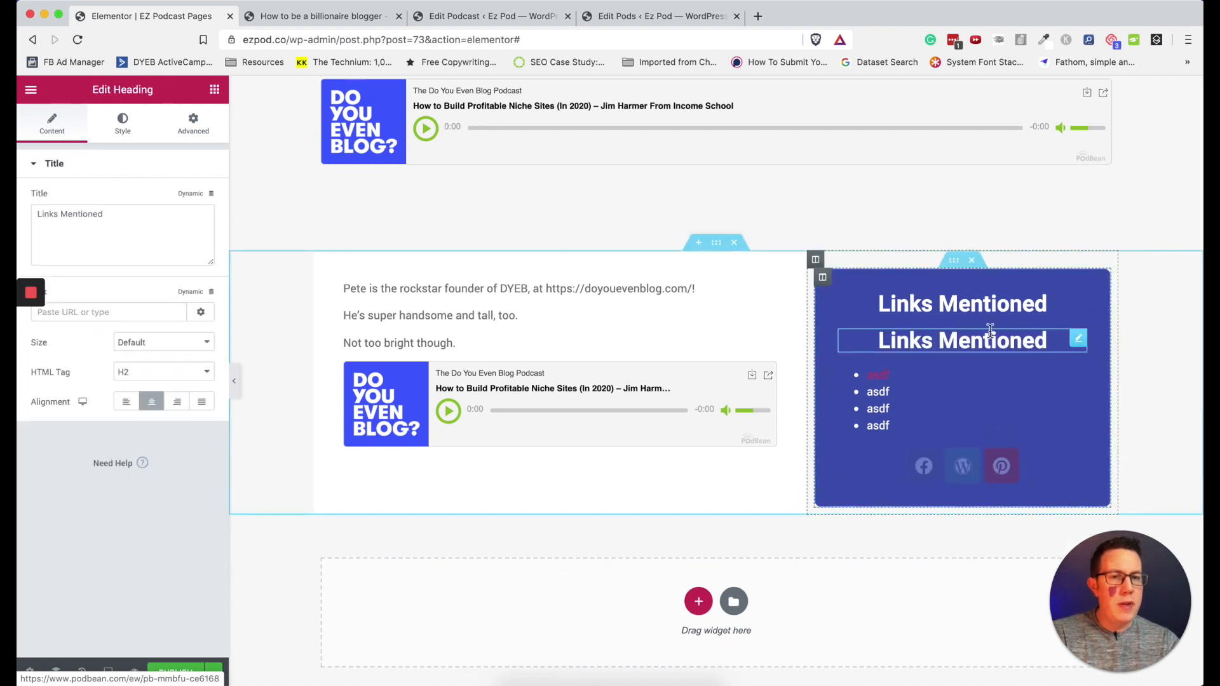
double_click(76, 216)
triple_click(77, 220)
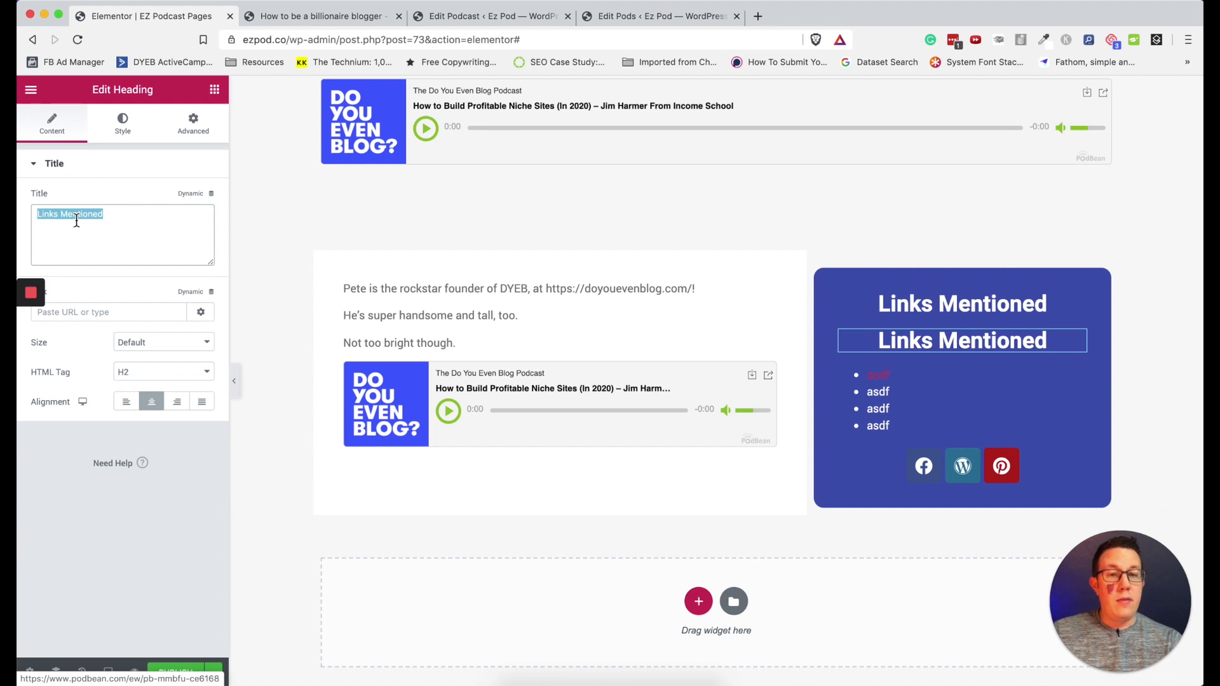
text(Follow our guest!)
drag(1083, 348, 978, 421)
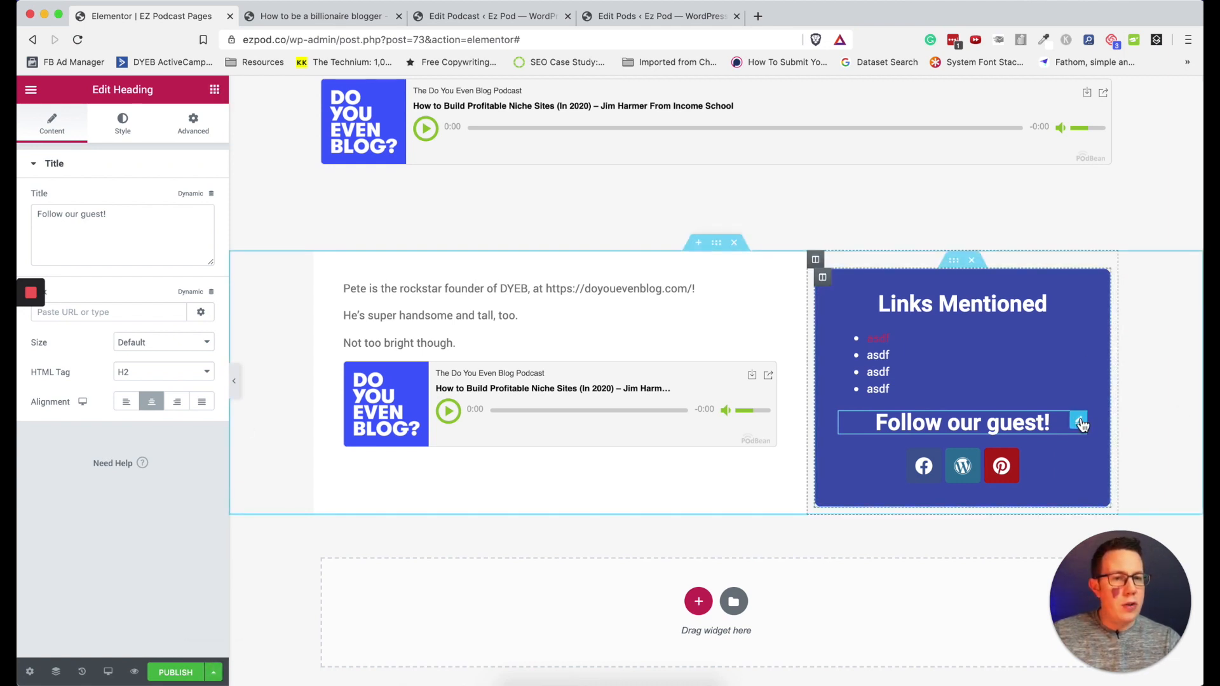
right_click(1081, 423)
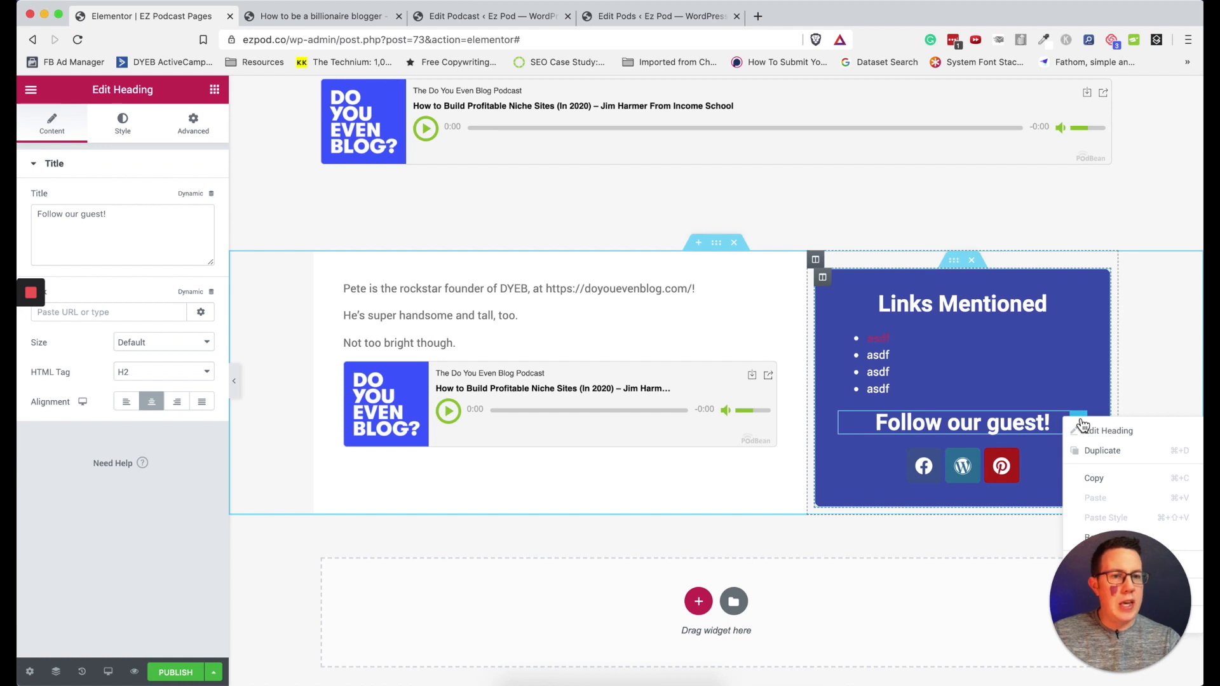
scroll(969, 334, down, 2)
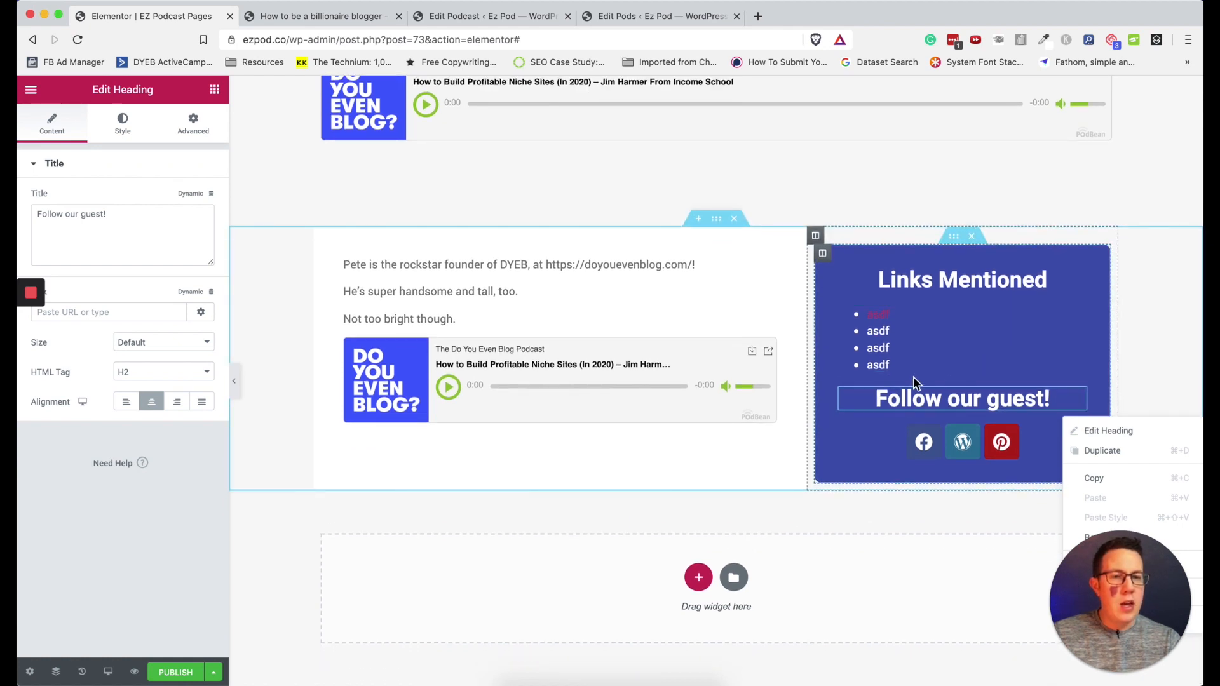
click(933, 399)
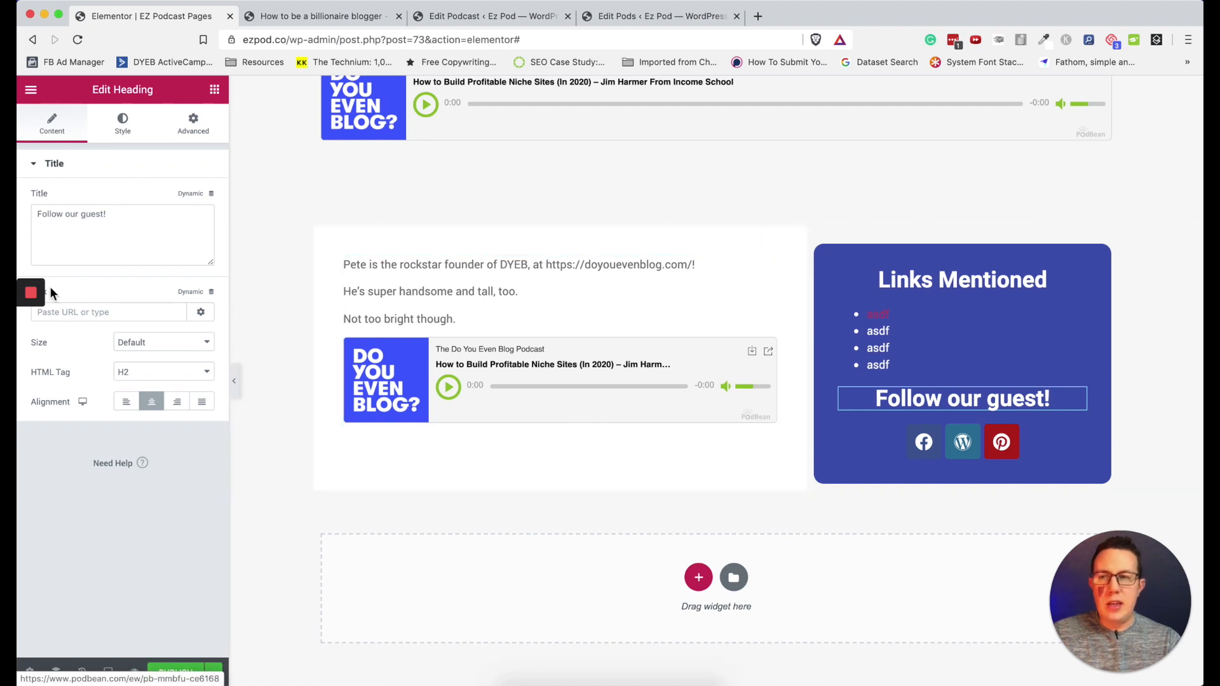
click(191, 296)
scroll(147, 342, down, 5)
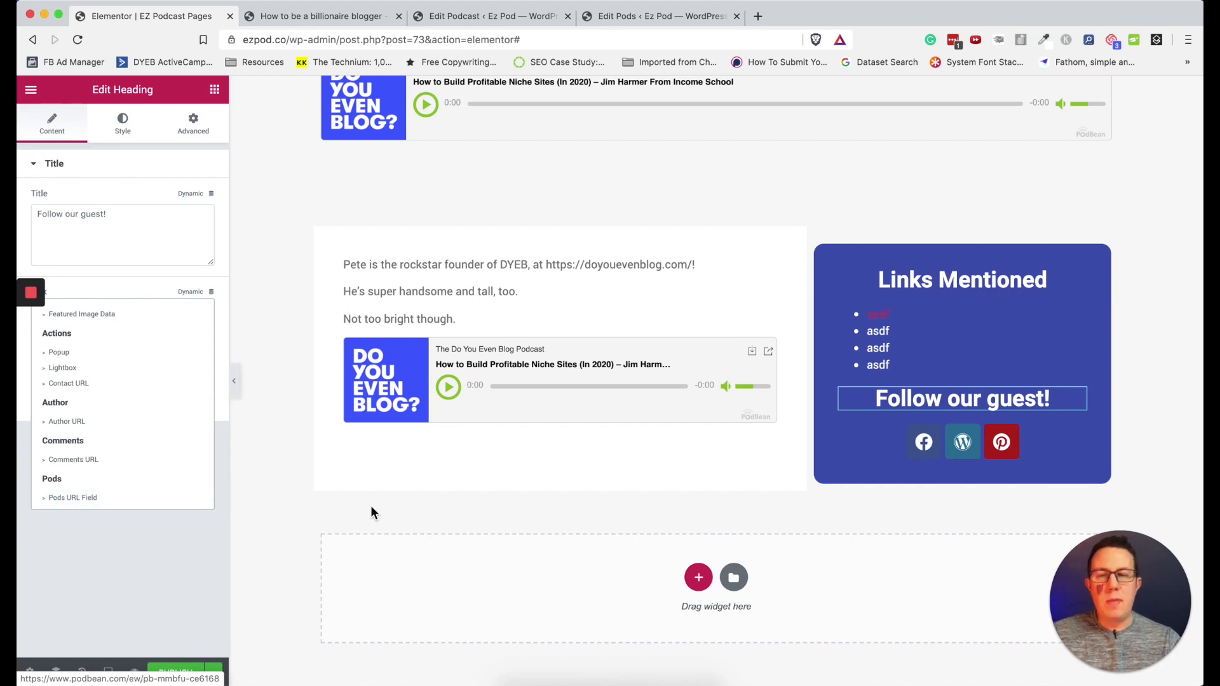
Add a Button widget to the sidebar between the links list and the "Follow our guest!" heading
click(214, 89)
click(104, 149)
text(but)
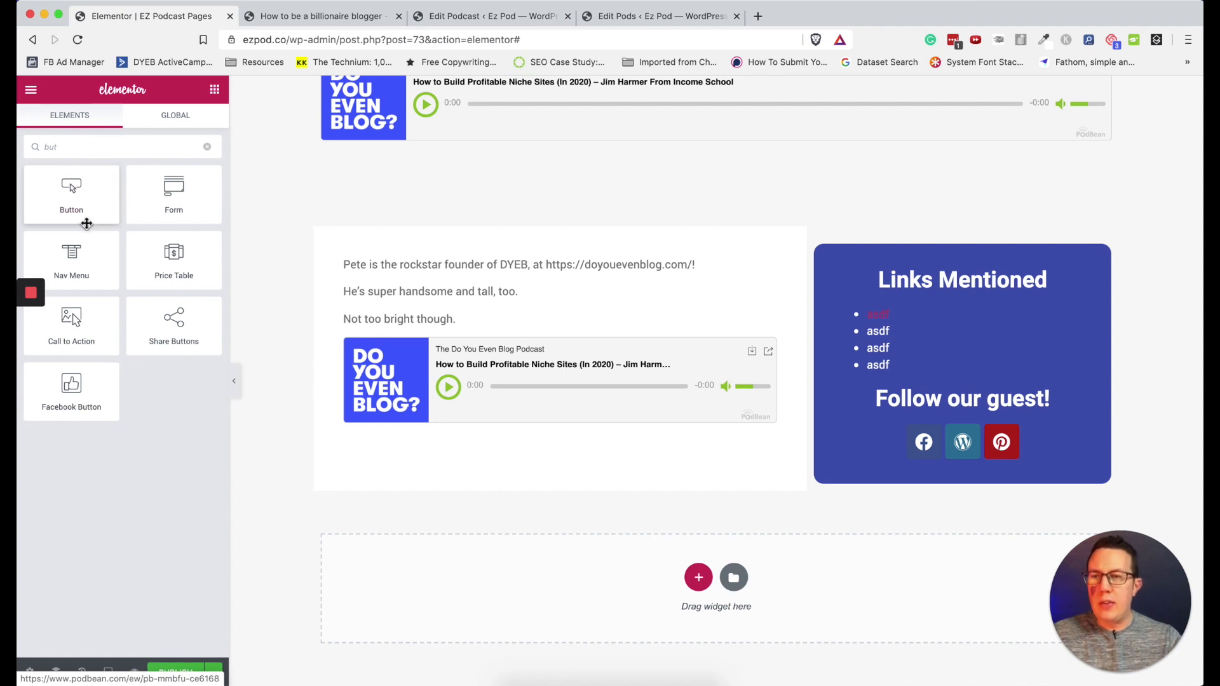
drag(76, 198, 925, 391)
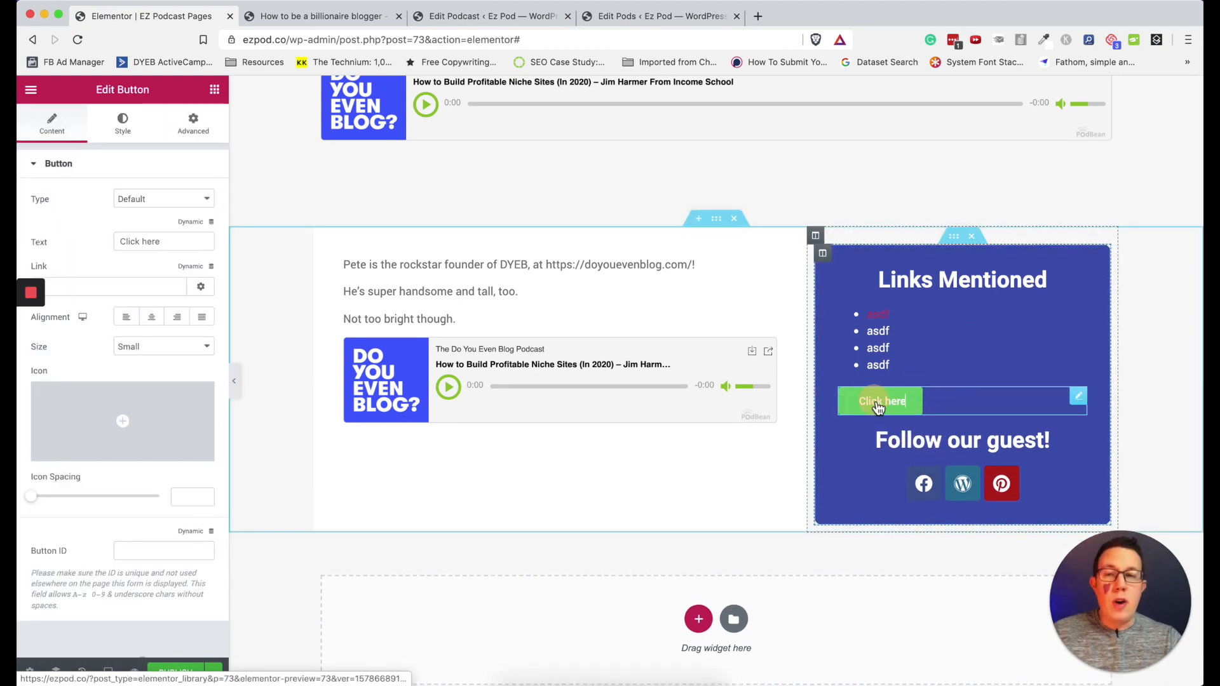
Link the new button dynamically to a Pods URL Field with Guest Website as the key
click(192, 268)
scroll(107, 437, down, 5)
click(82, 471)
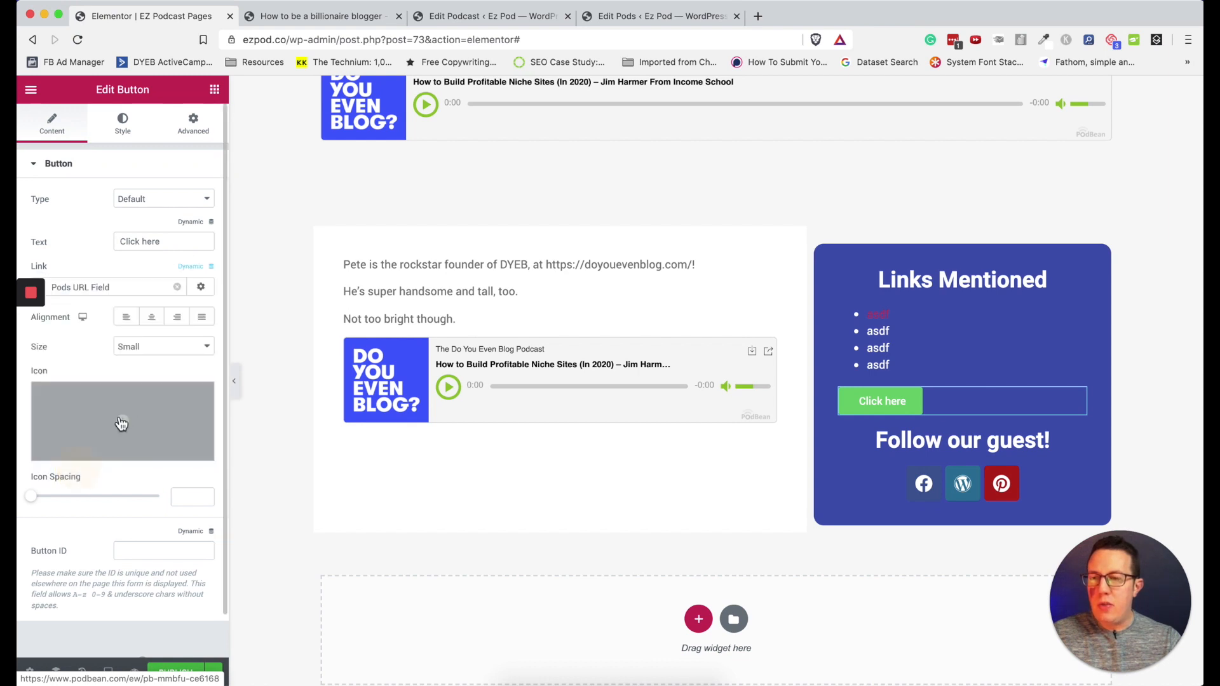
click(89, 286)
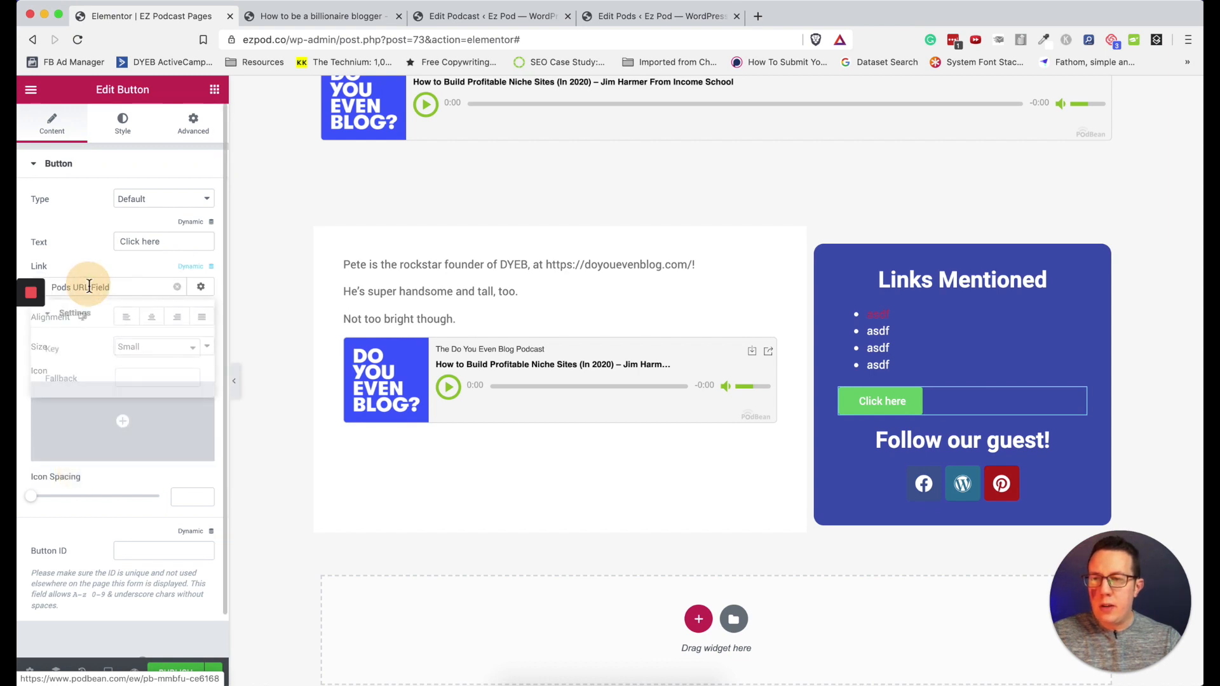
click(153, 351)
click(155, 372)
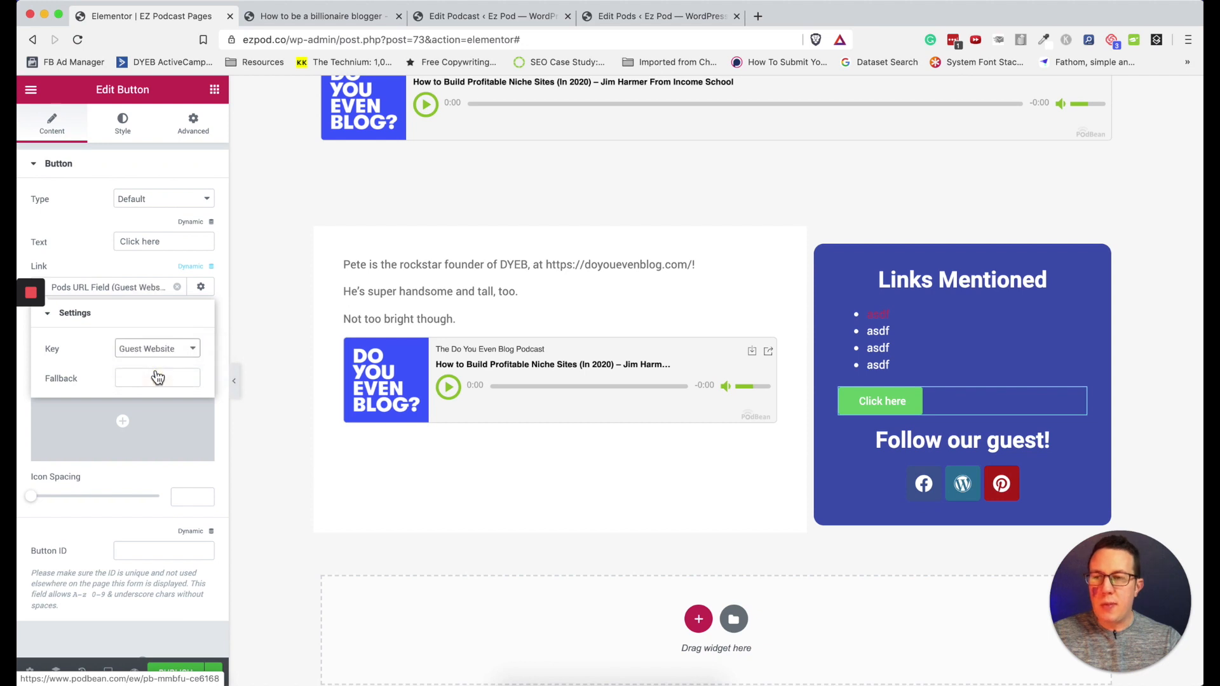
Set the button text to "Visit the Guest's Website" and save the template as a draft
triple_click(122, 245)
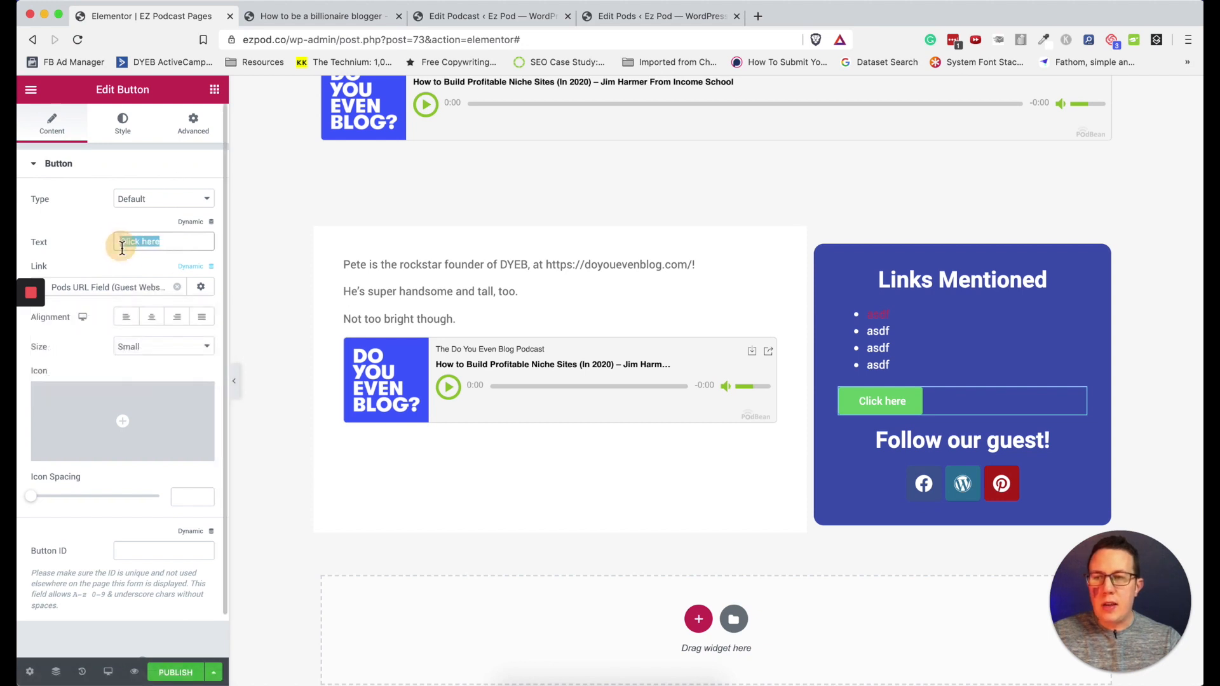
text(Visit the Guest)
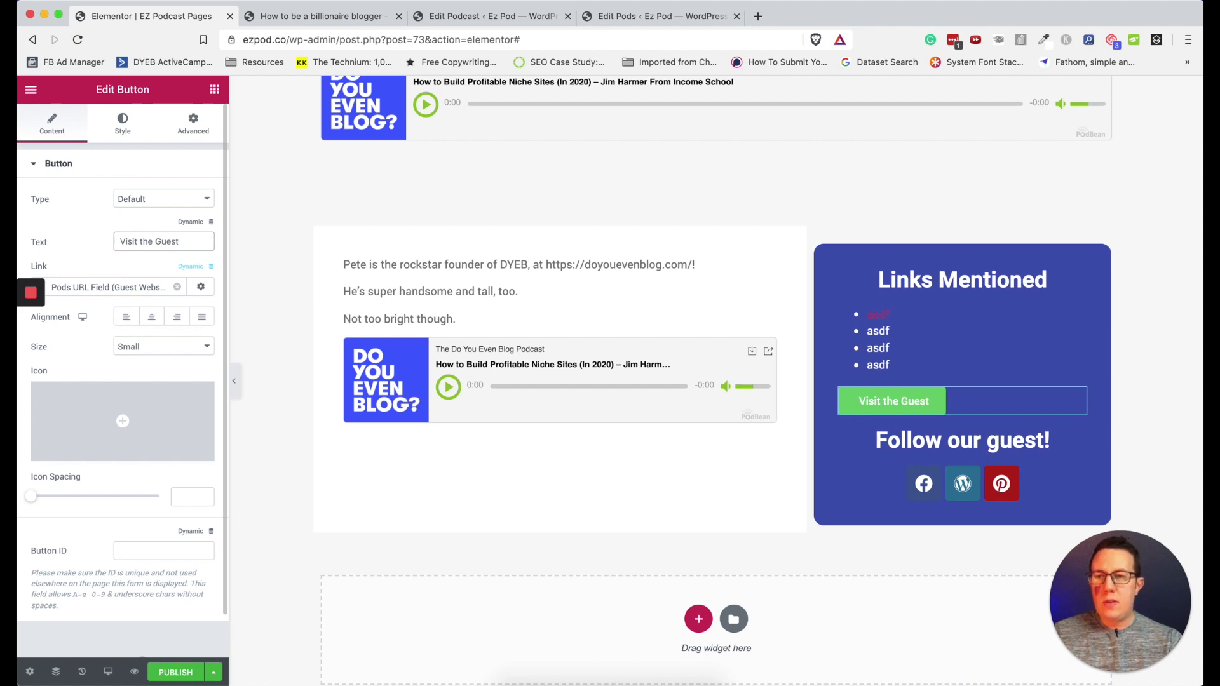
text('s Website)
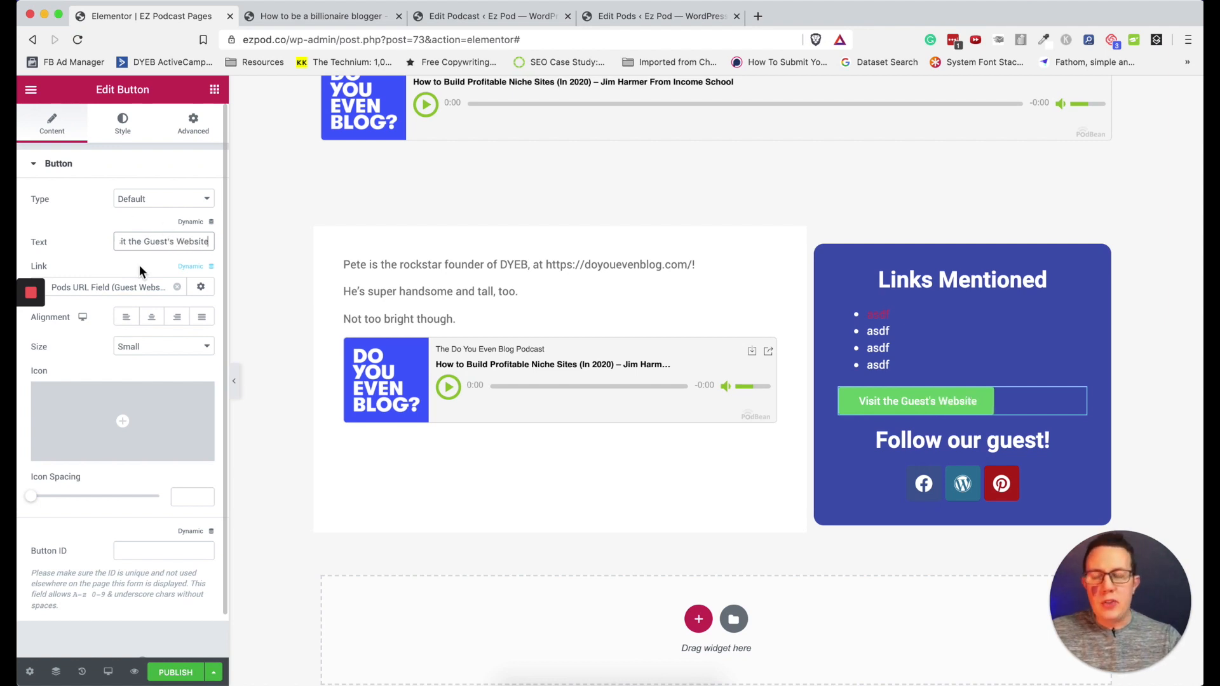
click(214, 672)
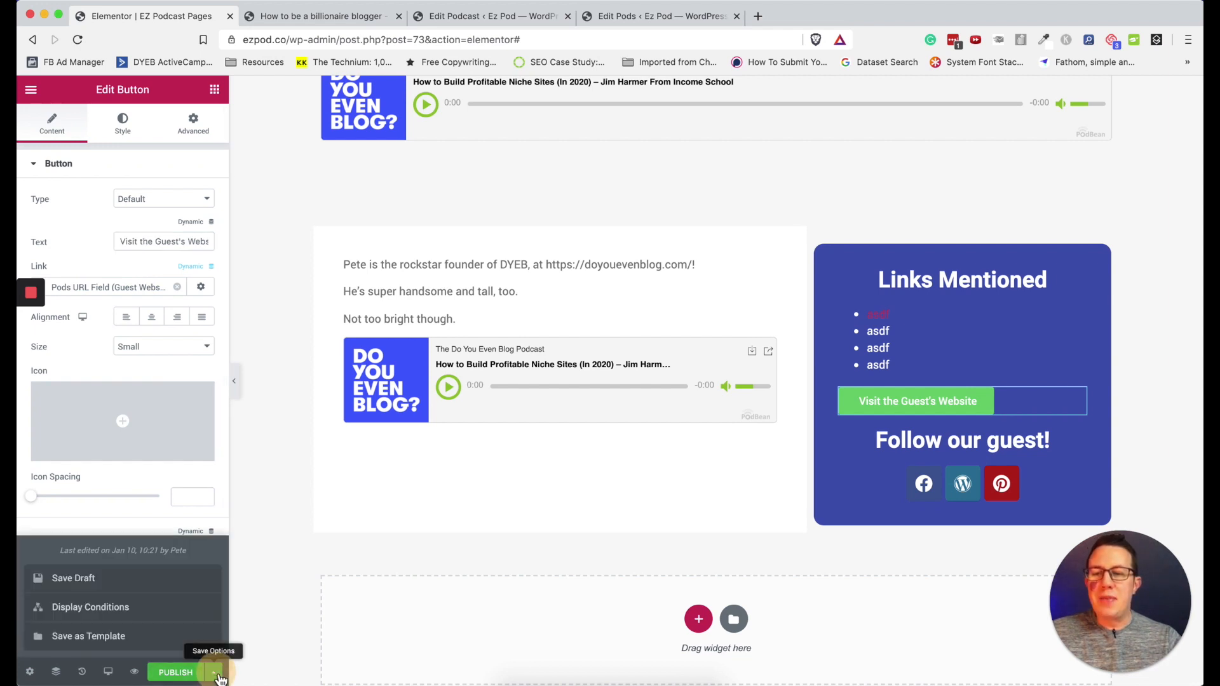
click(102, 591)
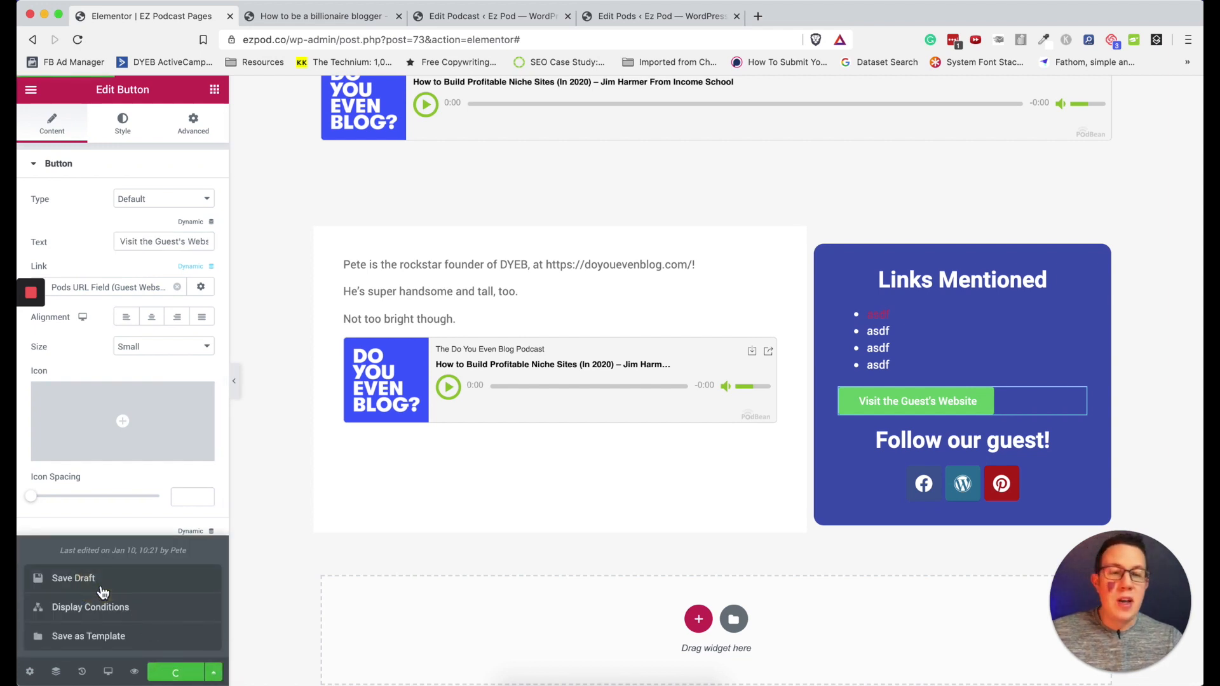
Switch to the Pods editor, add a Plain Text field labelled "Guest Name" to the podcast pod and save the pod
click(623, 17)
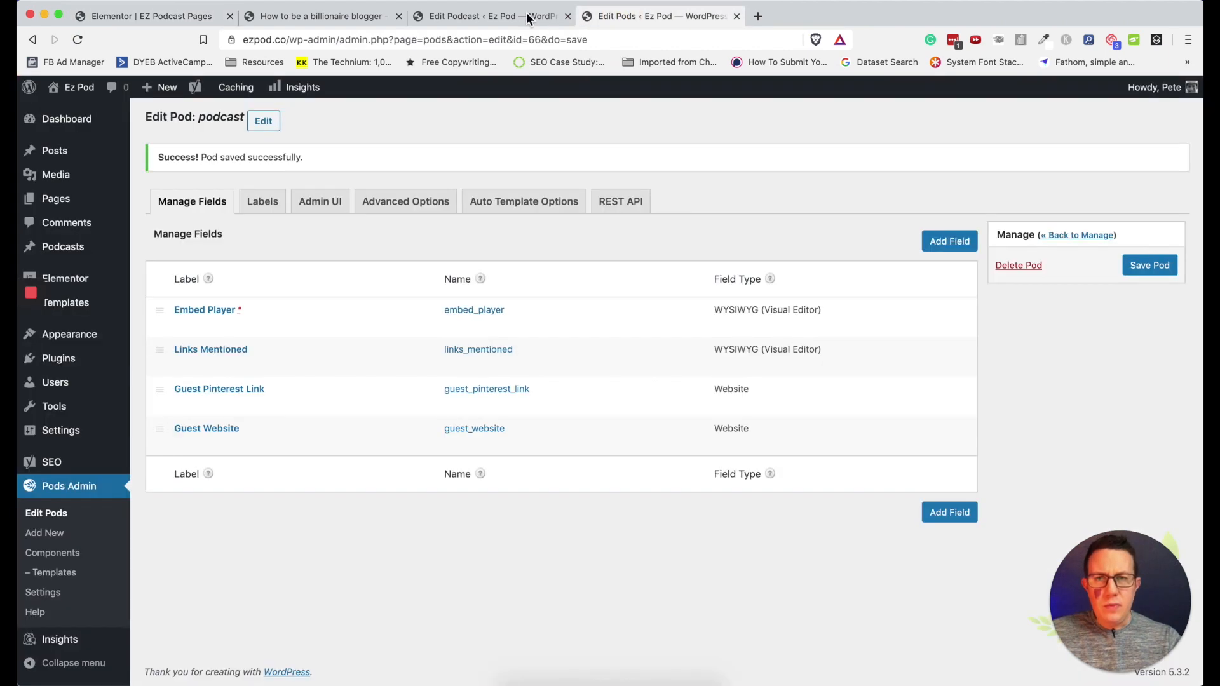
click(962, 245)
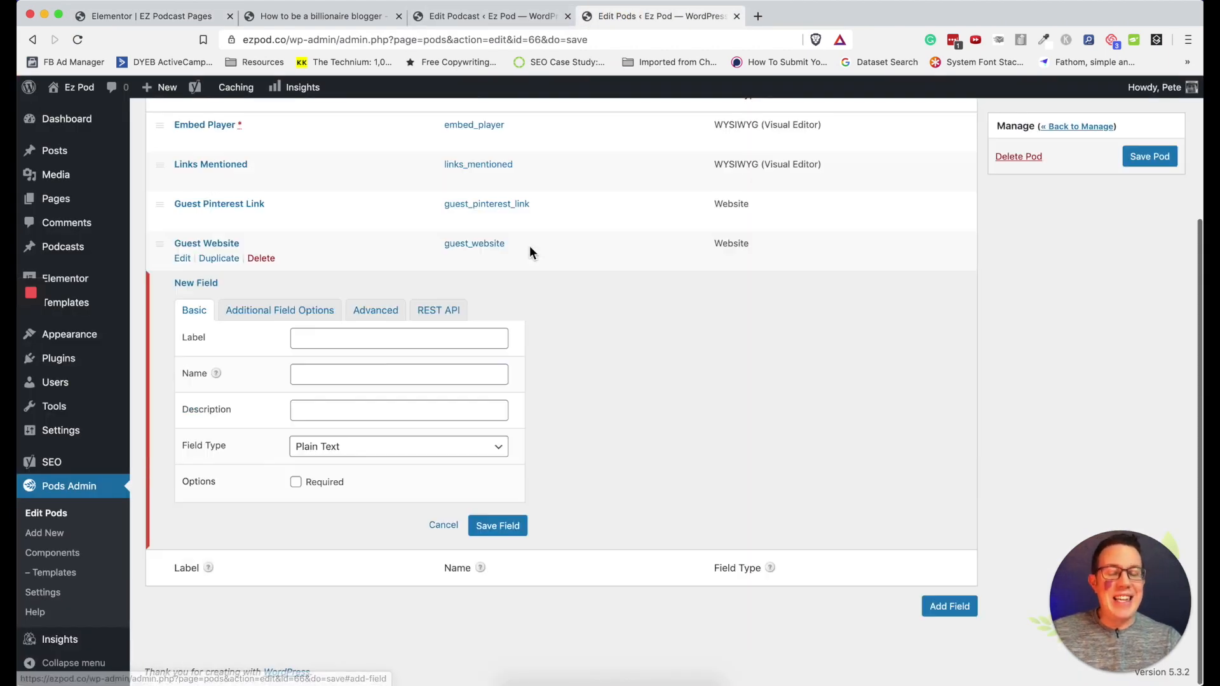
click(337, 342)
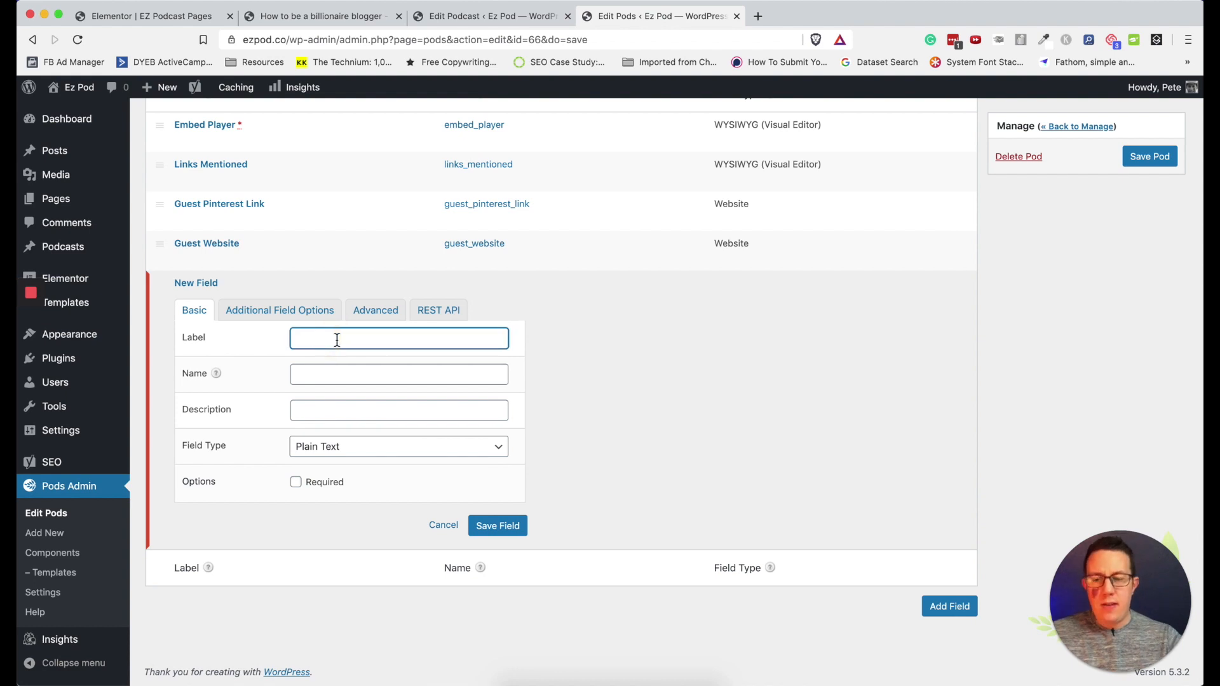
text(Guest Name)
key(Tab)
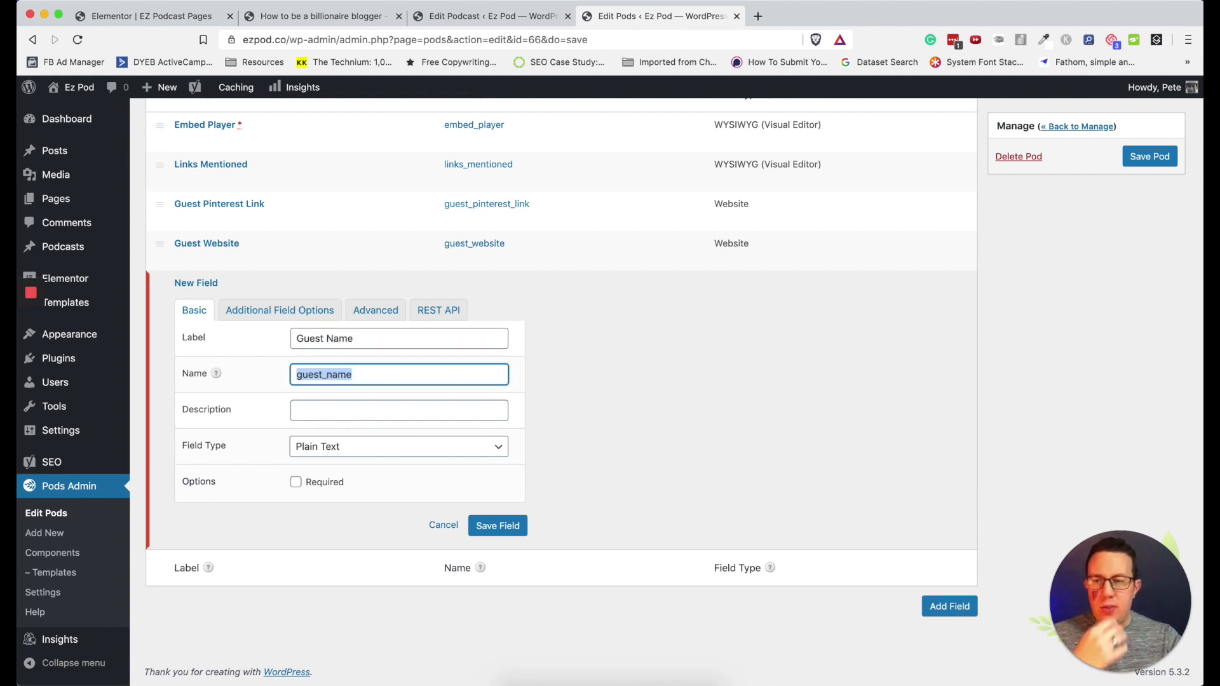
click(484, 524)
click(1154, 272)
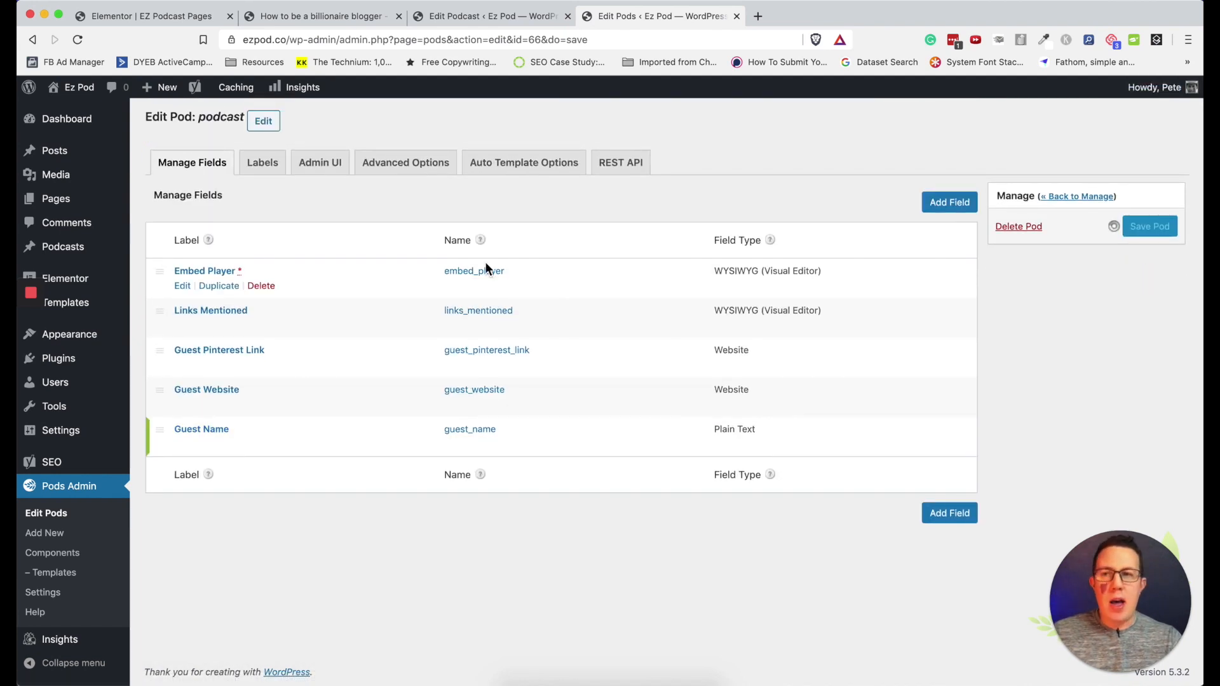
Fill in the Guest Name field of the billionaire blogger podcast episode with the guest's full name and update the episode
click(367, 17)
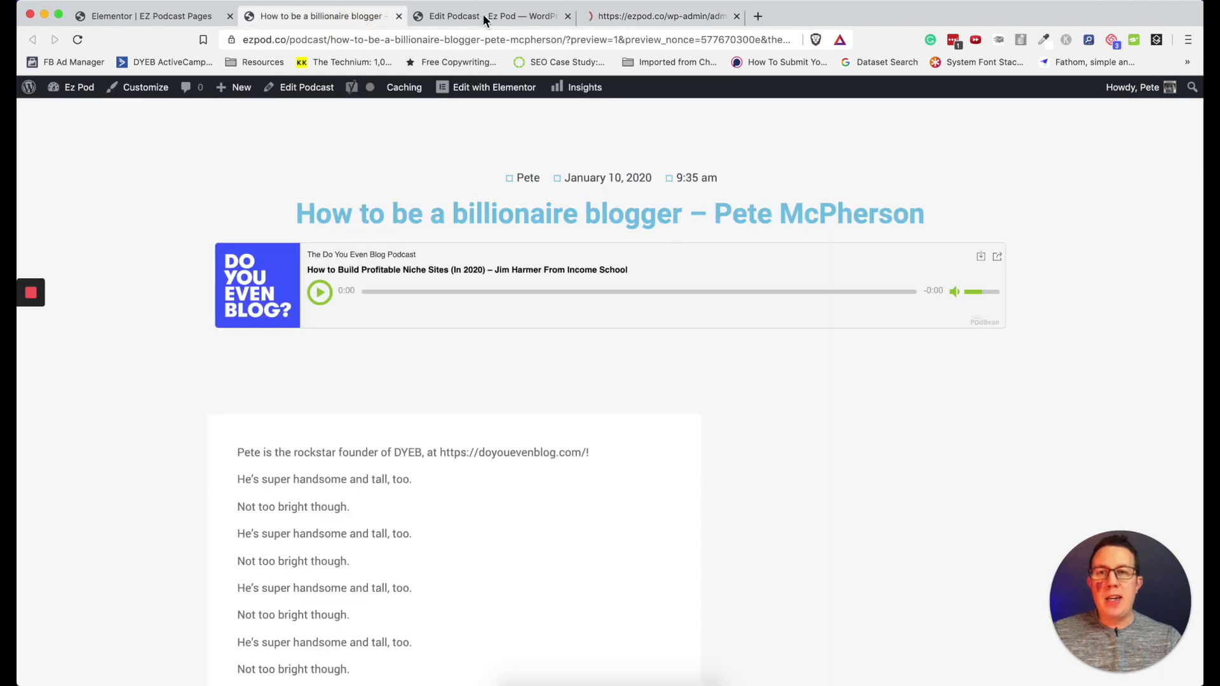
click(483, 14)
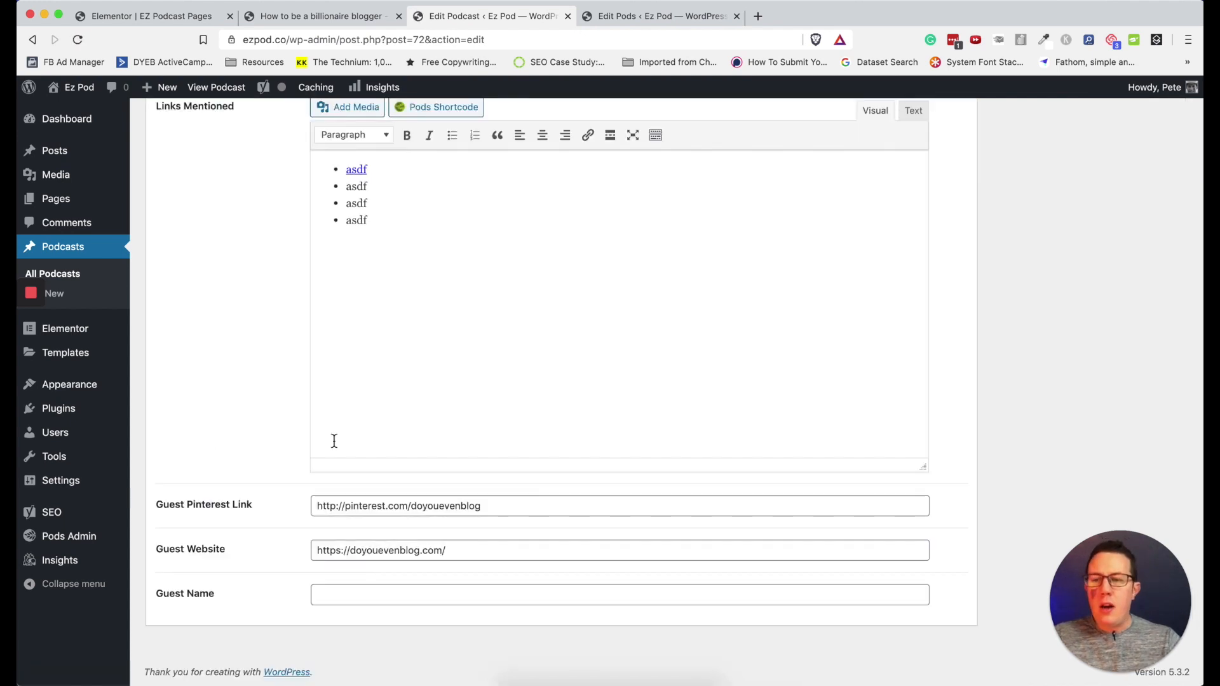
click(331, 594)
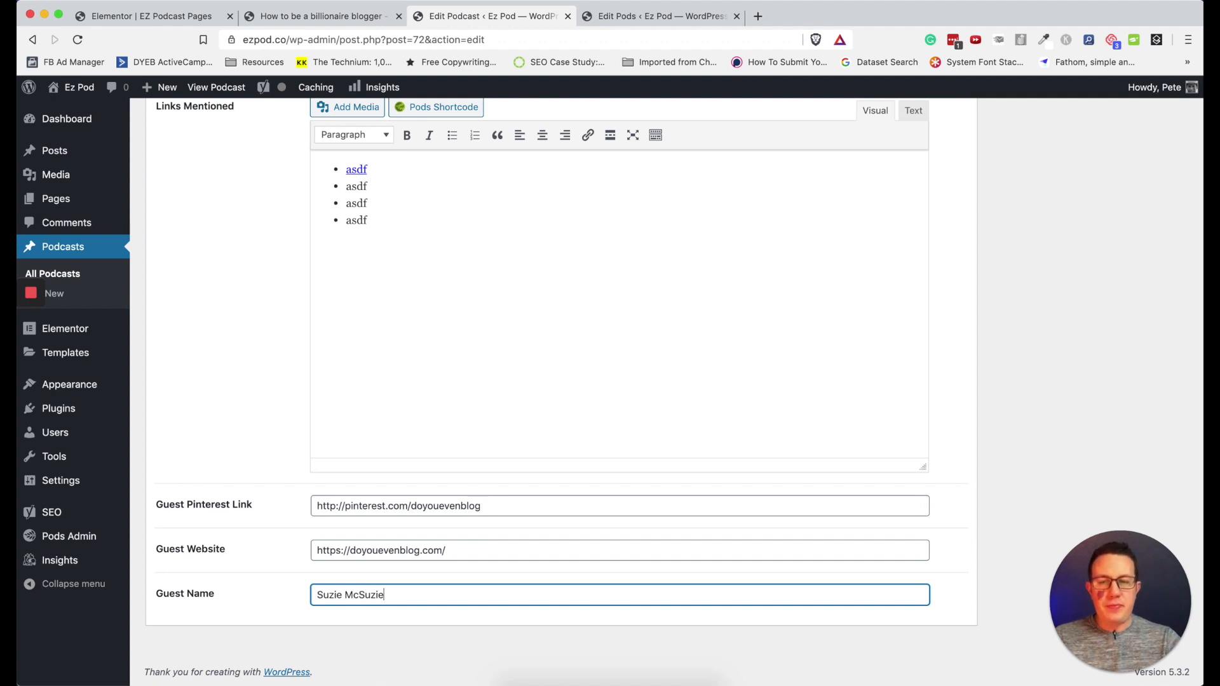
scroll(661, 463, up, 15)
click(1158, 305)
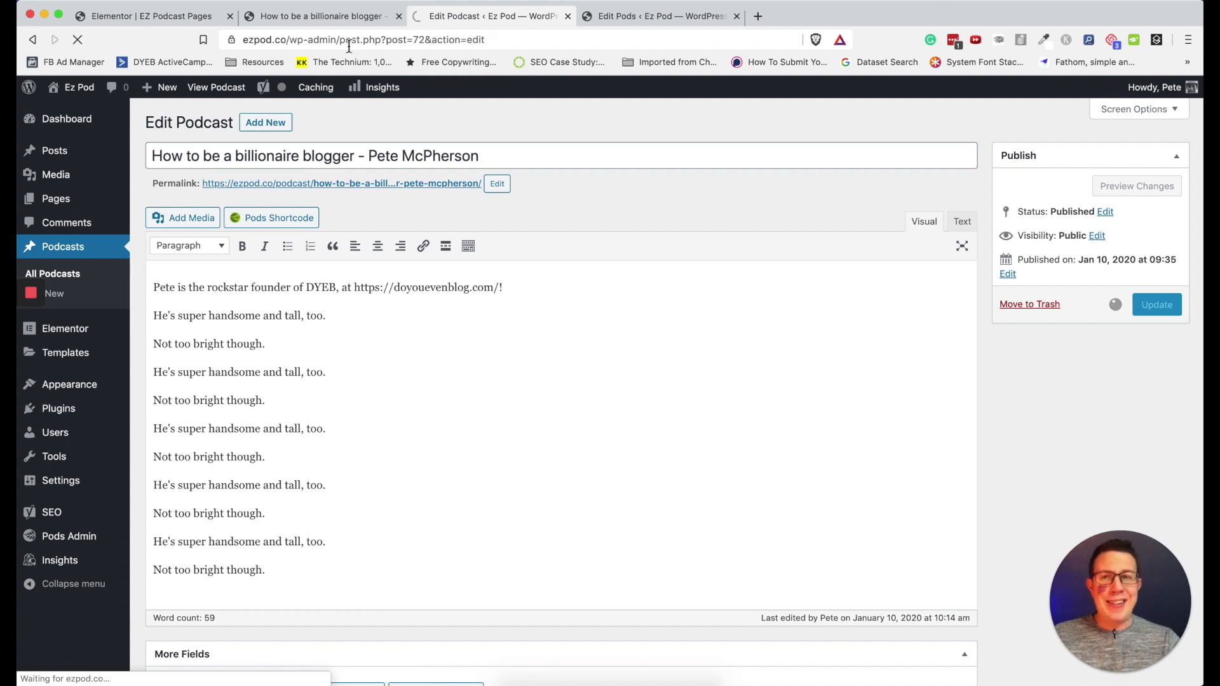
Switch to the Elementor template and try to link the "Follow our guest!" heading's title to a Pods Field key
click(176, 23)
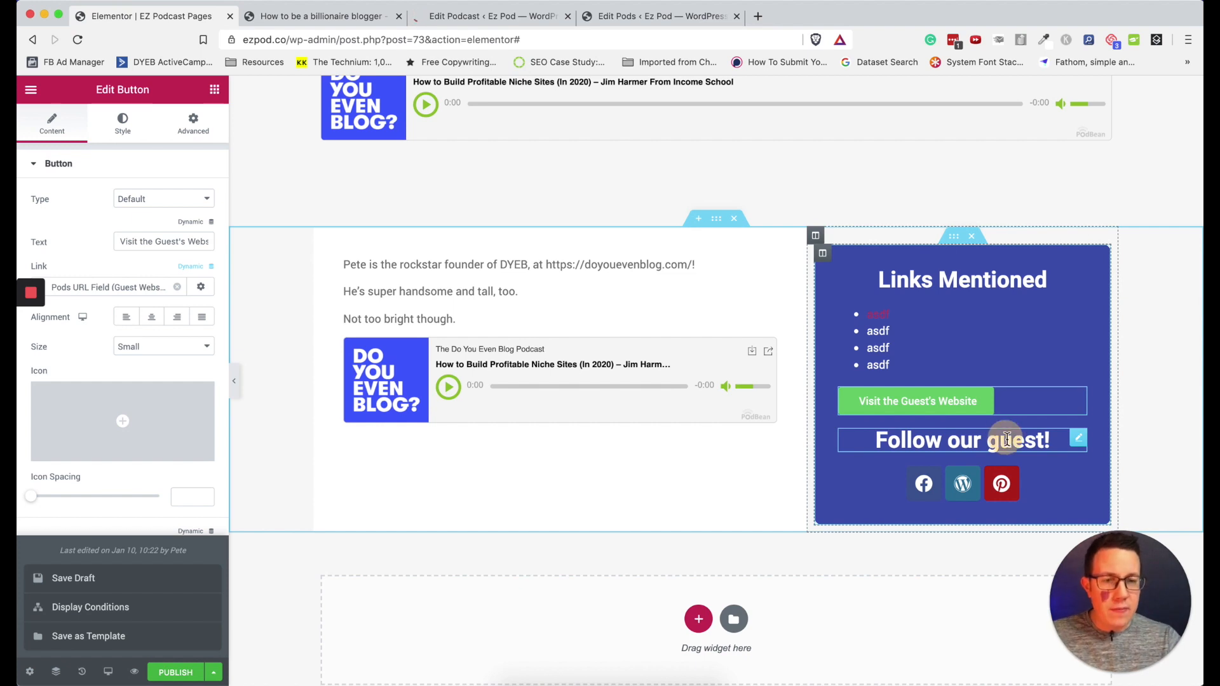
click(1007, 439)
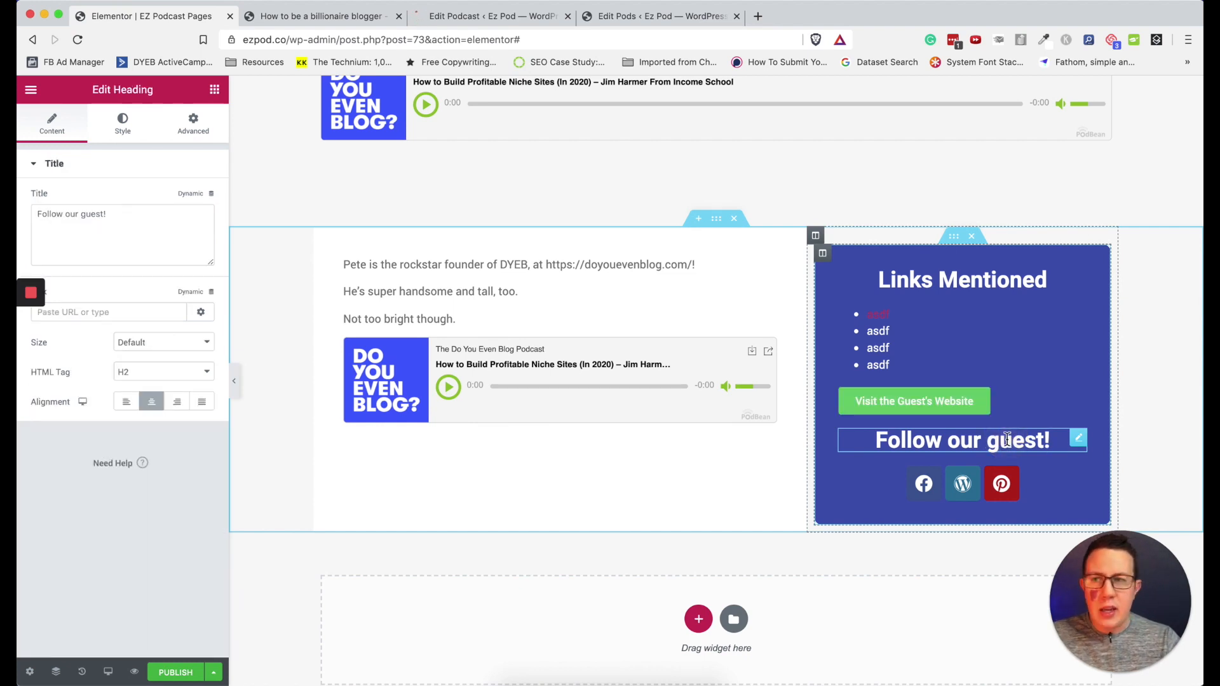
triple_click(103, 217)
key(BackSpace)
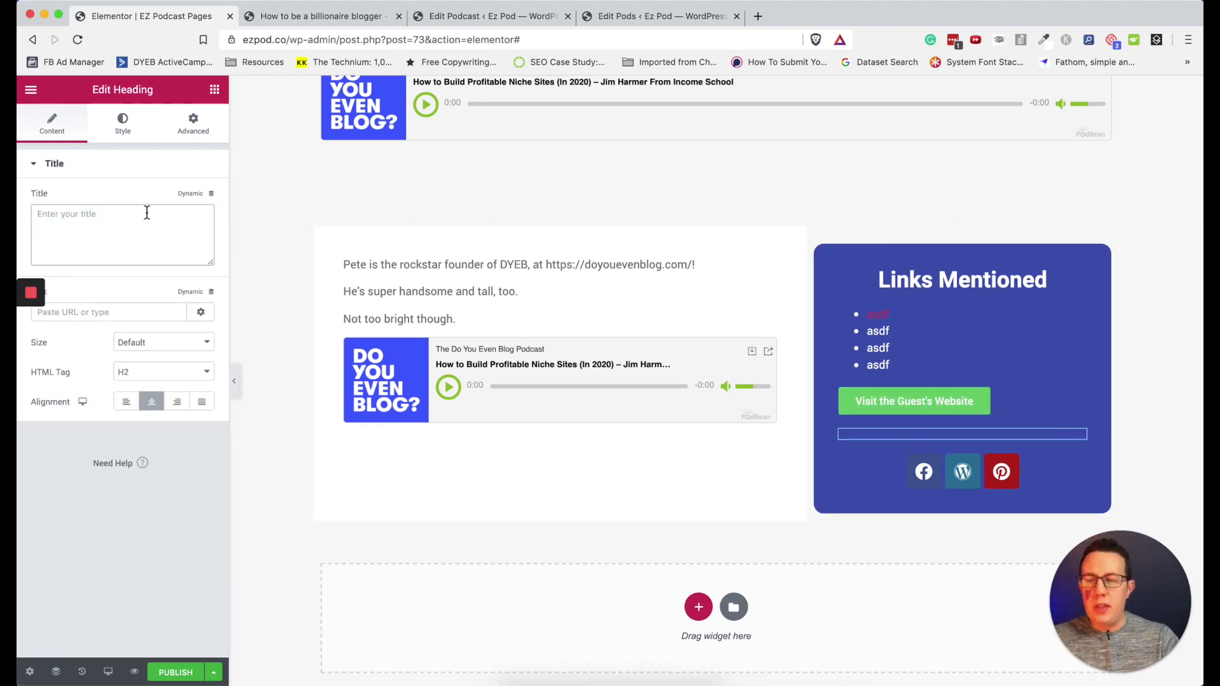
click(191, 194)
scroll(144, 258, down, 5)
click(82, 402)
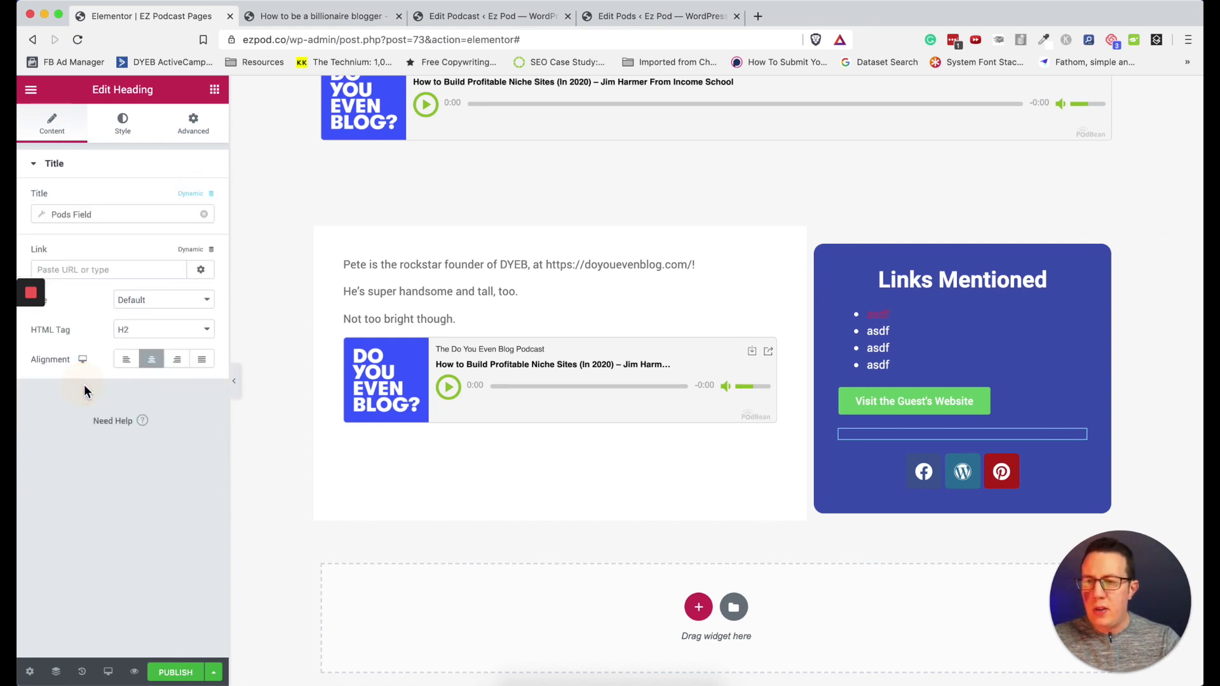
click(83, 214)
click(145, 279)
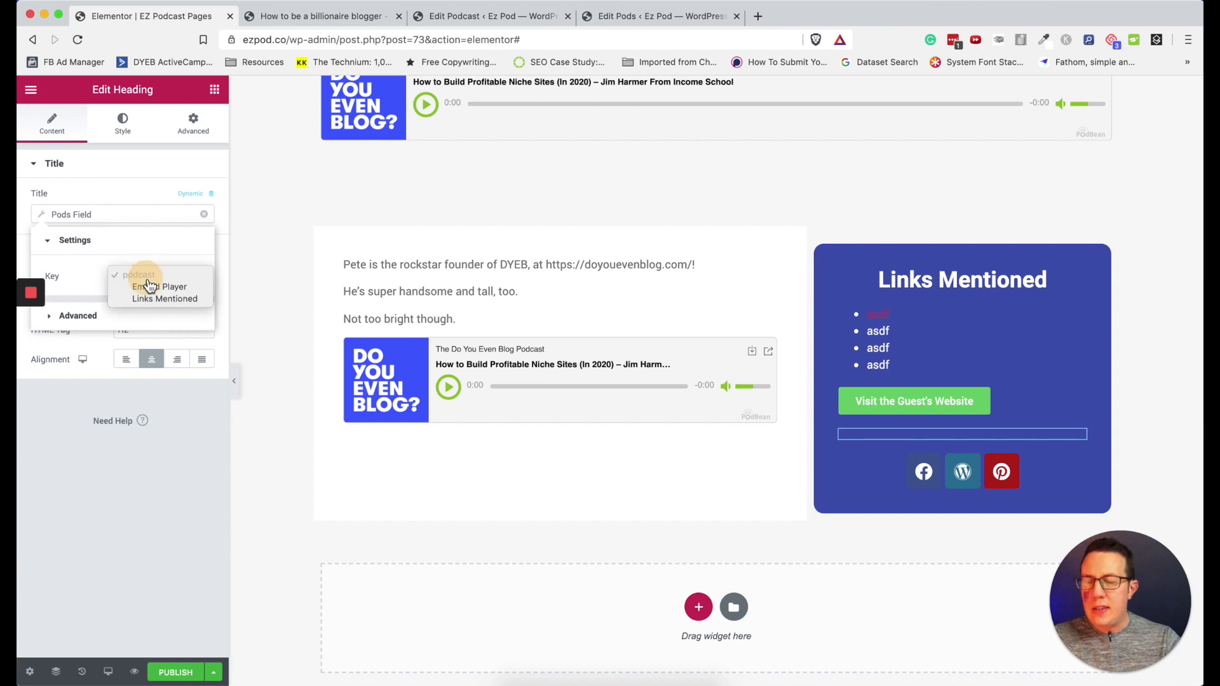
click(118, 515)
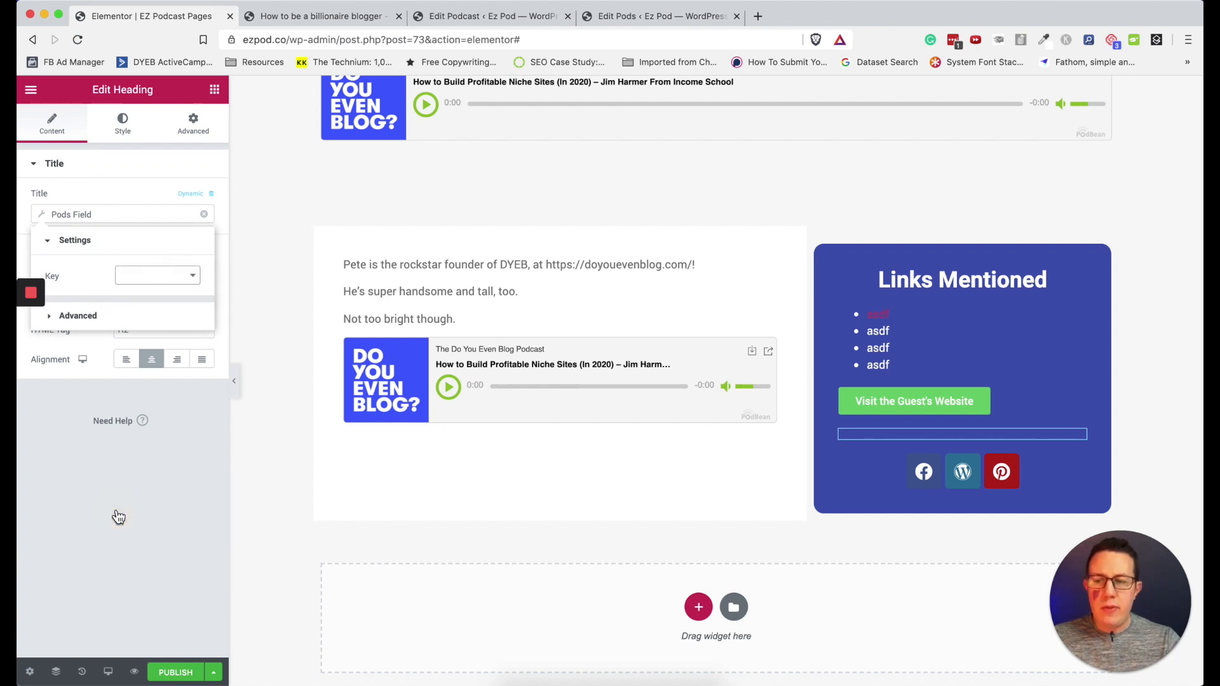
Reload the editor and link the "Follow our guest!" heading's title dynamically to a Pods Field with Guest Name as the key
key(super+r)
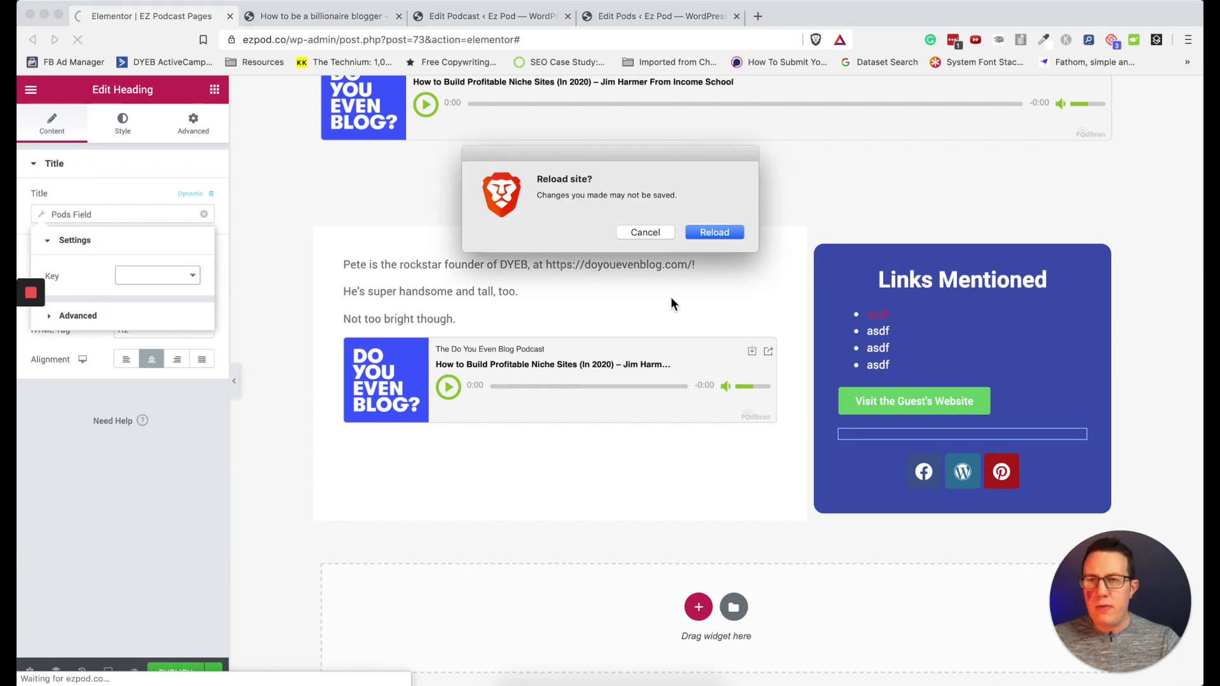
click(708, 233)
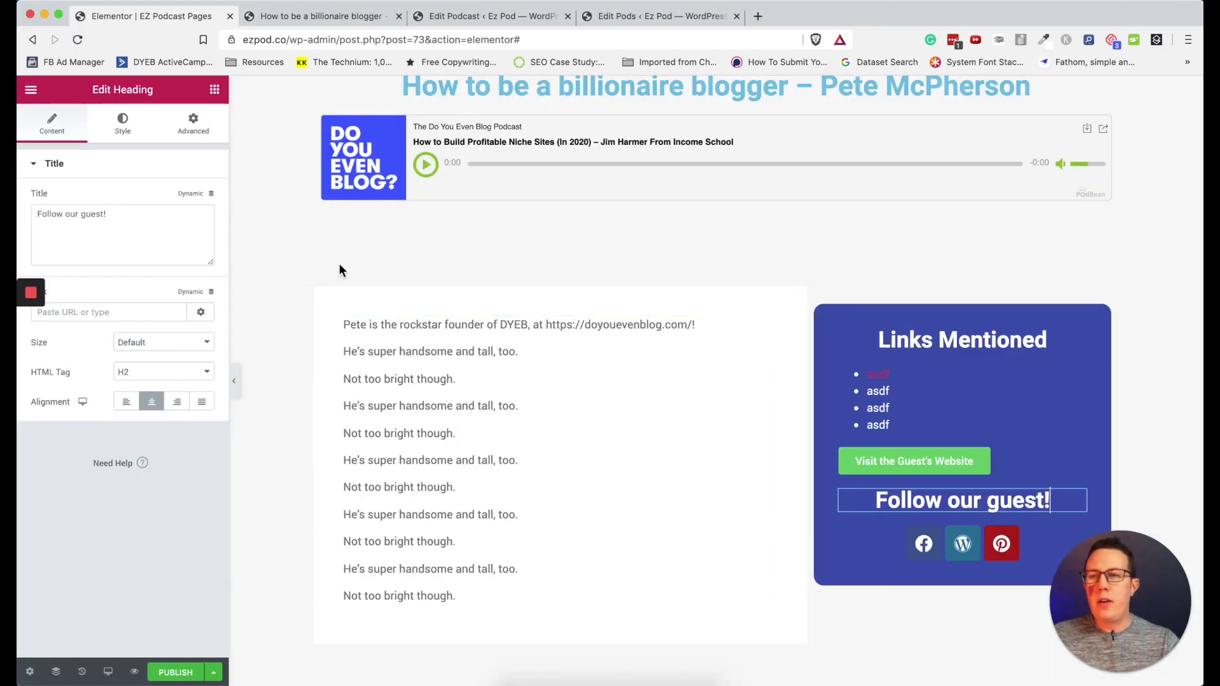
click(157, 223)
key(super+a)
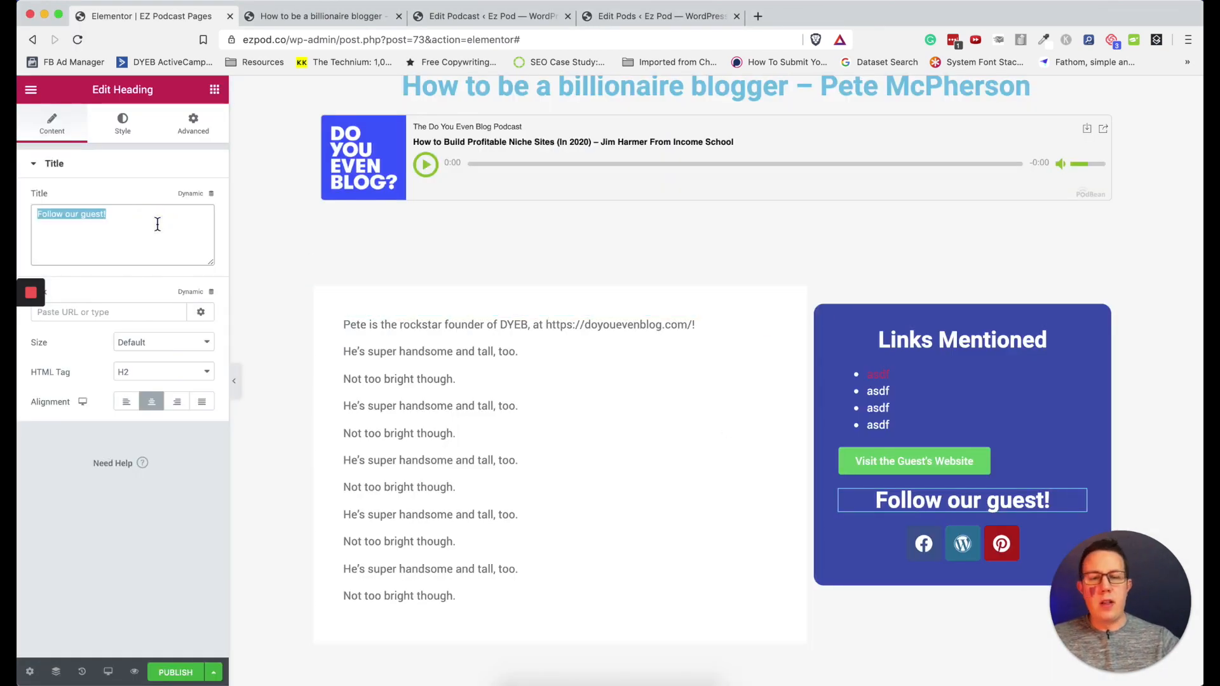
key(BackSpace)
click(210, 198)
scroll(133, 239, down, 5)
click(86, 385)
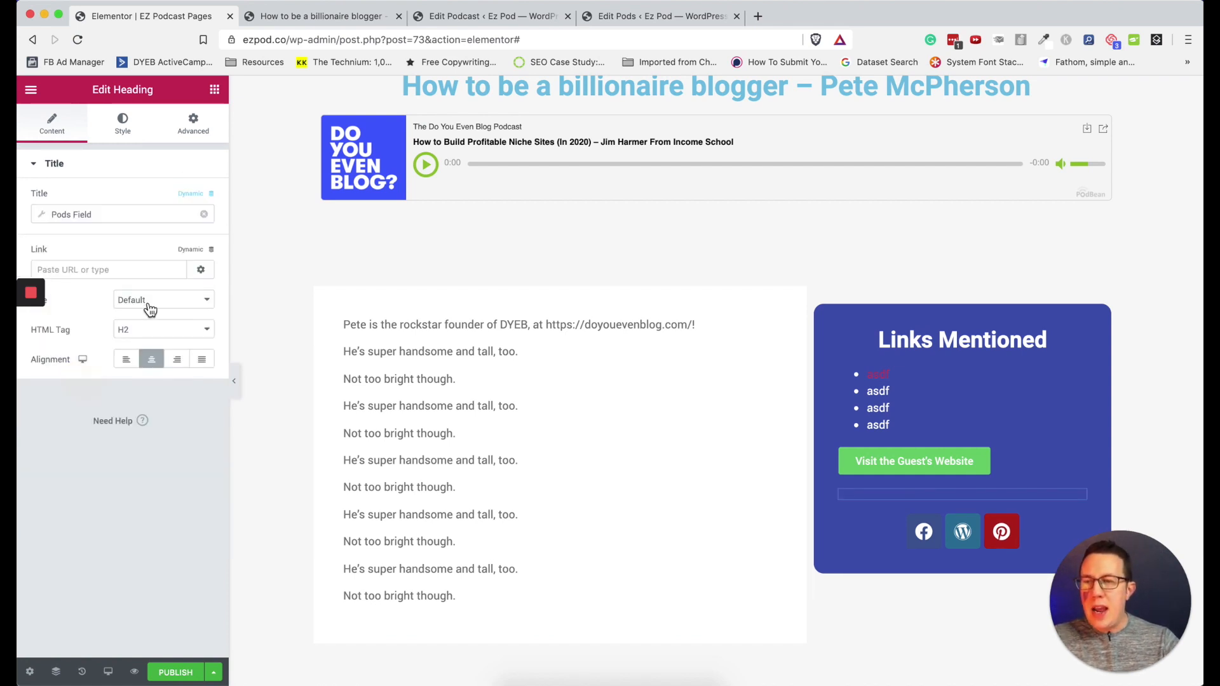
click(82, 213)
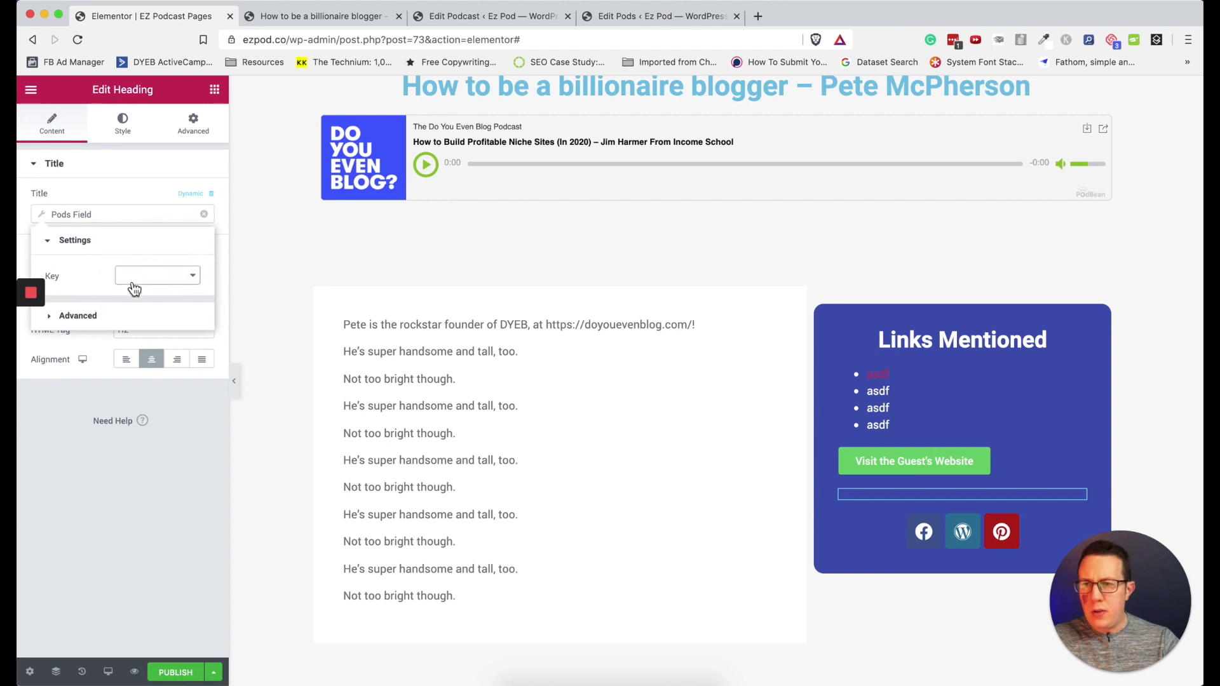
click(134, 284)
click(157, 309)
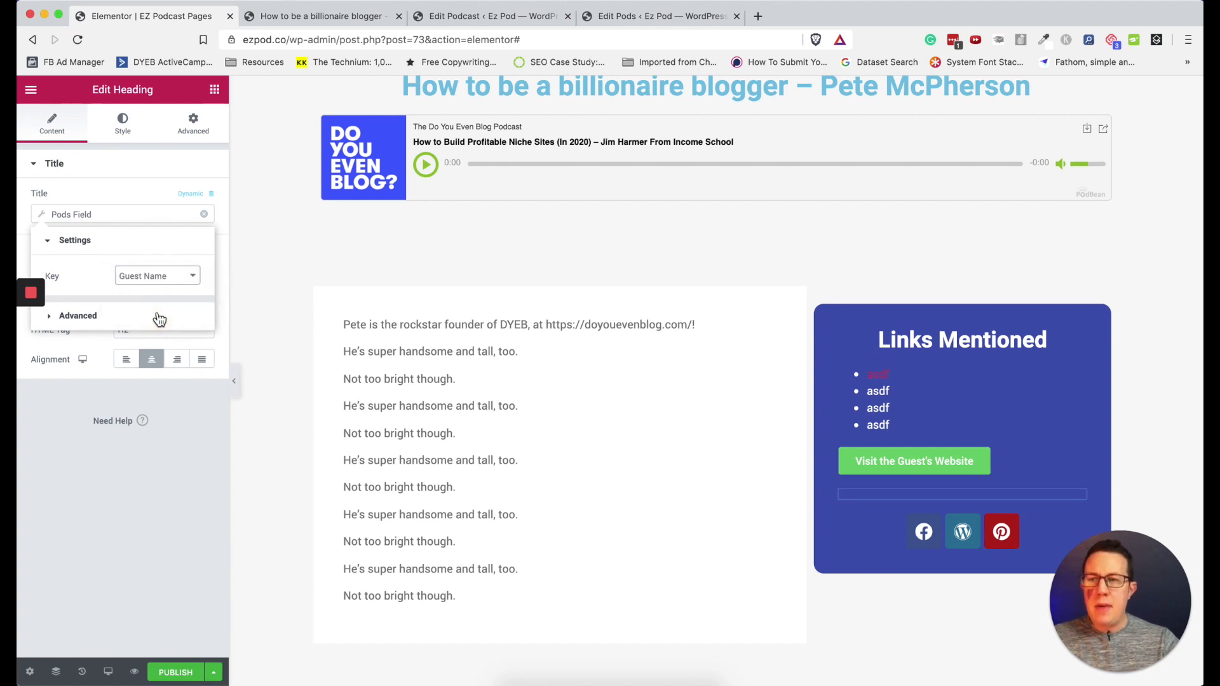
click(139, 450)
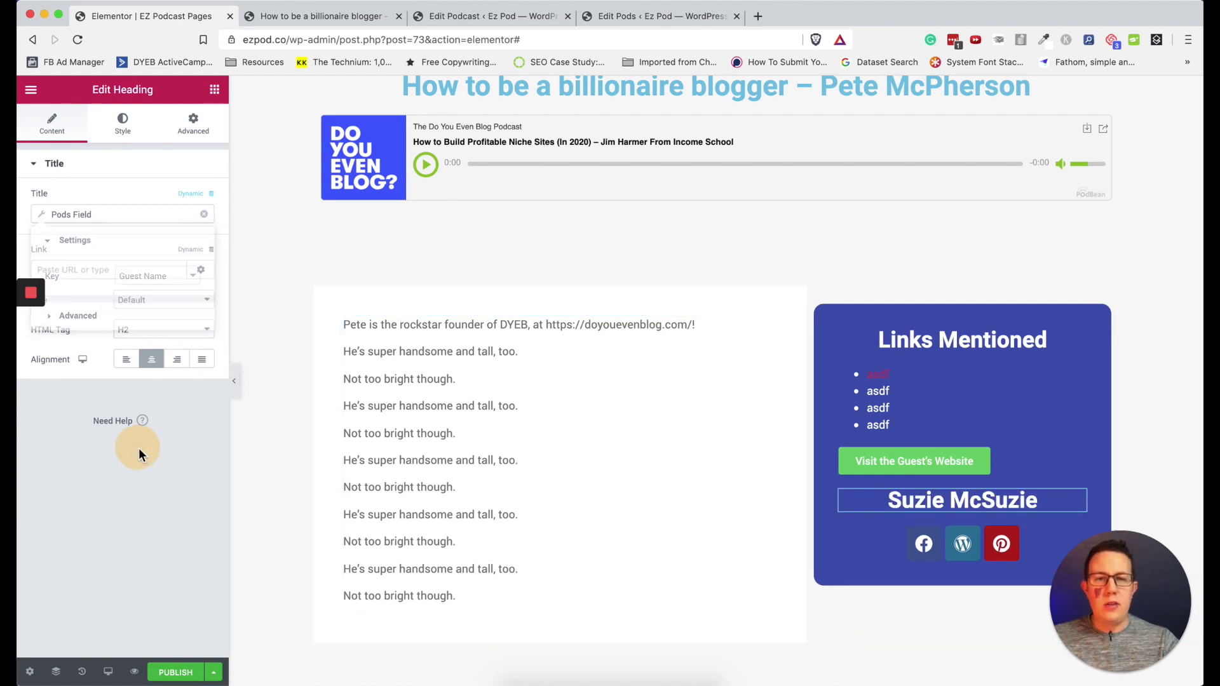
Add the text "Follow" before and "!" after the guest heading's dynamic Pods Field value
click(71, 215)
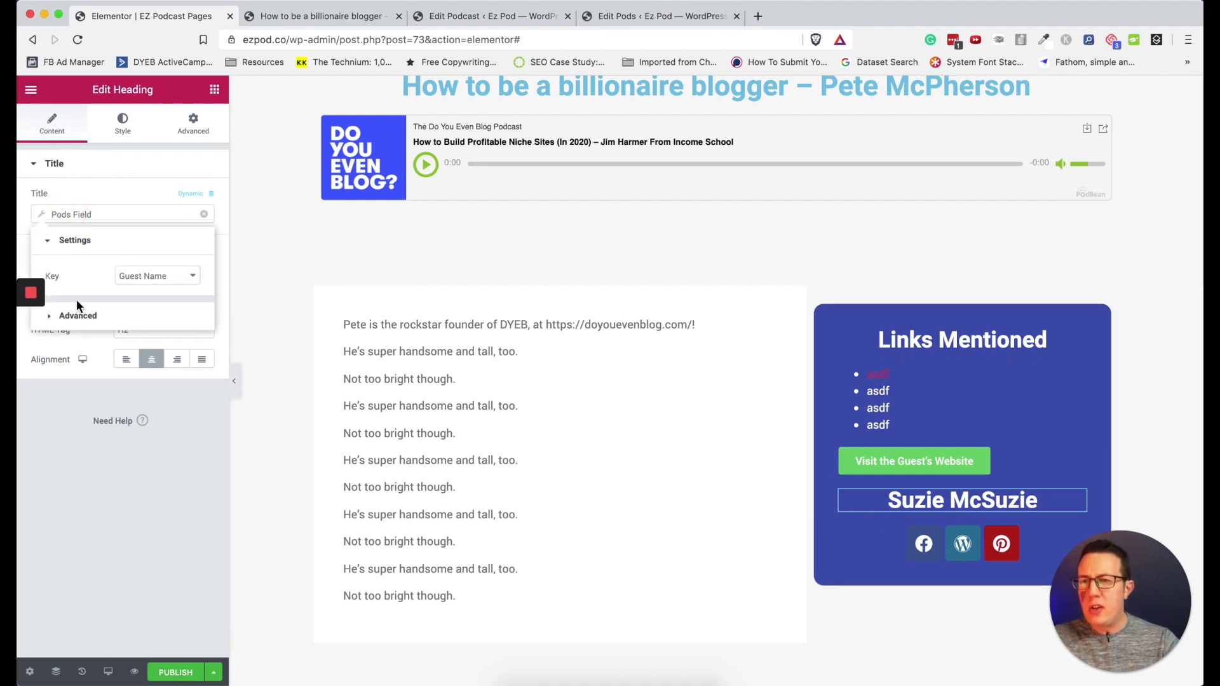
click(79, 316)
click(158, 310)
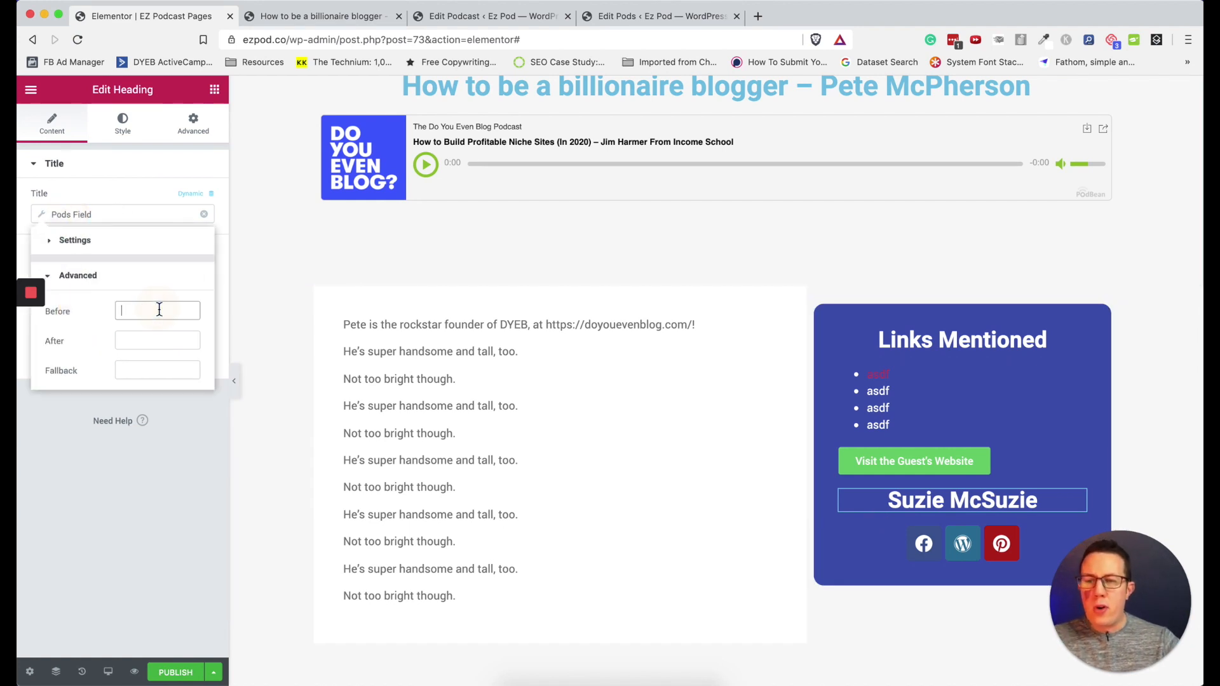
text(Foll)
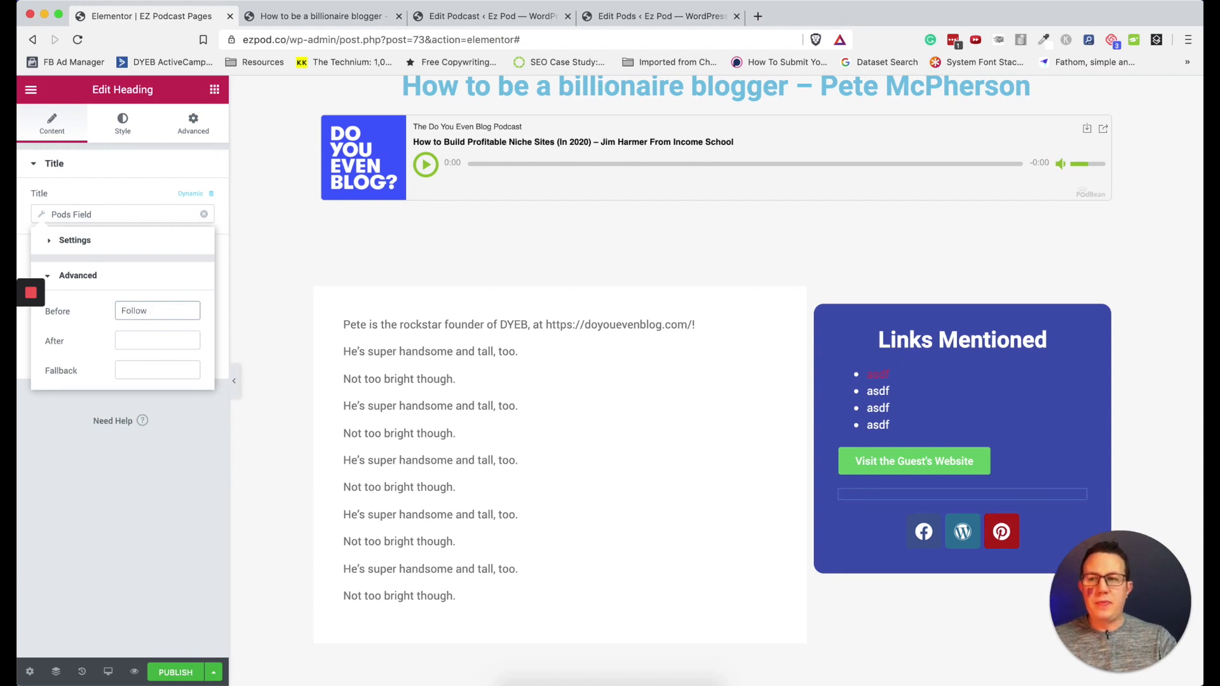
text(ow)
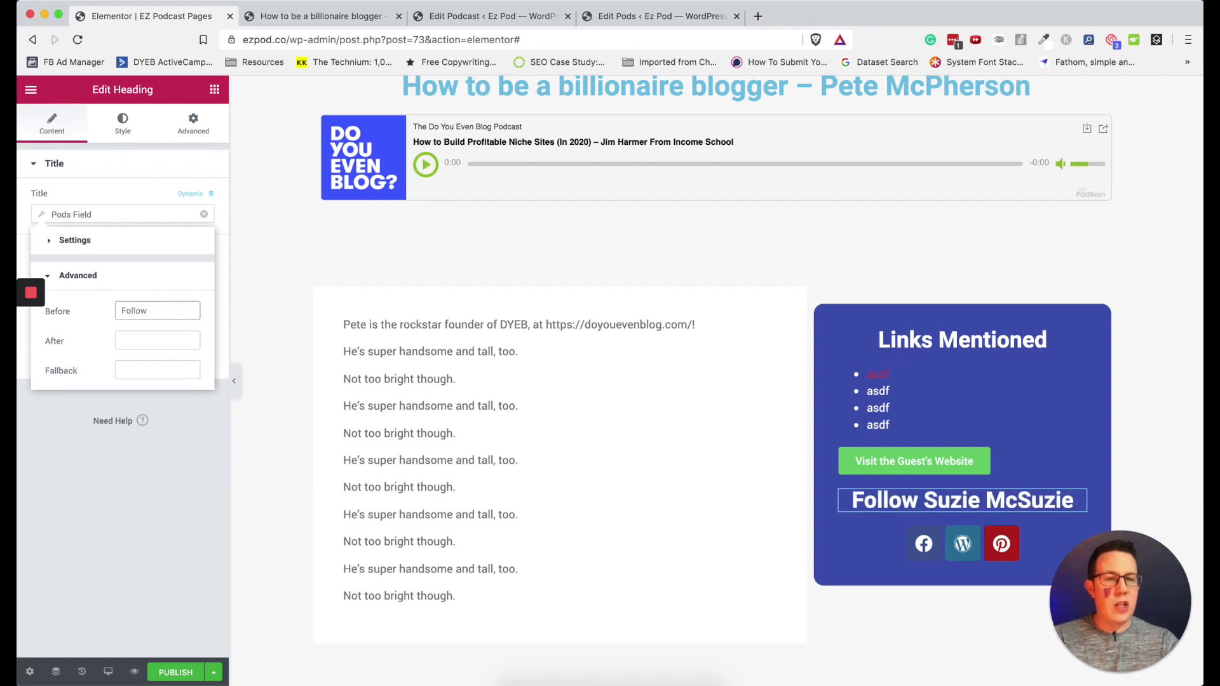
click(151, 343)
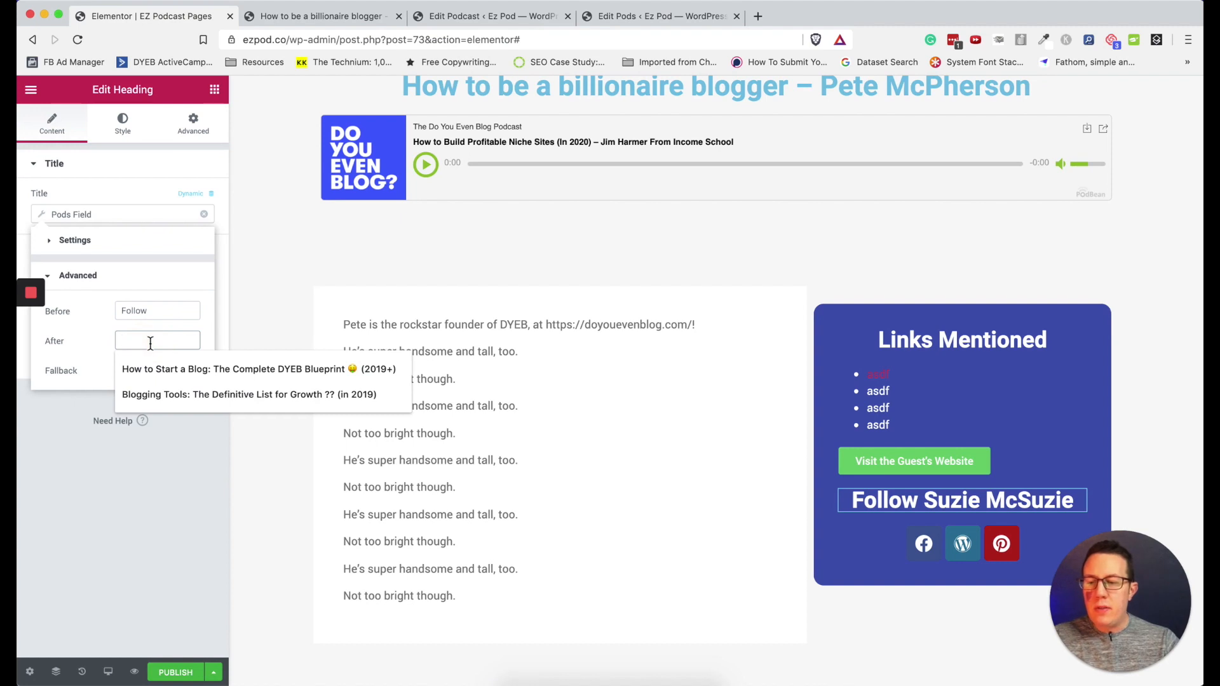
text(!)
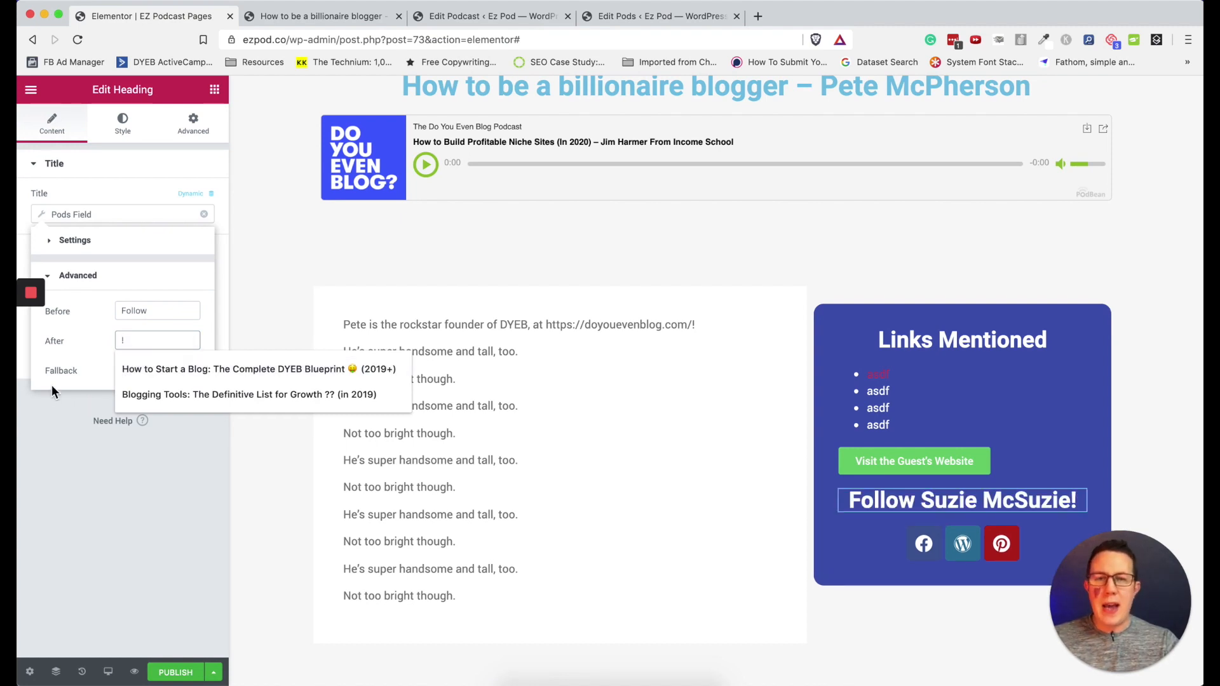
click(56, 466)
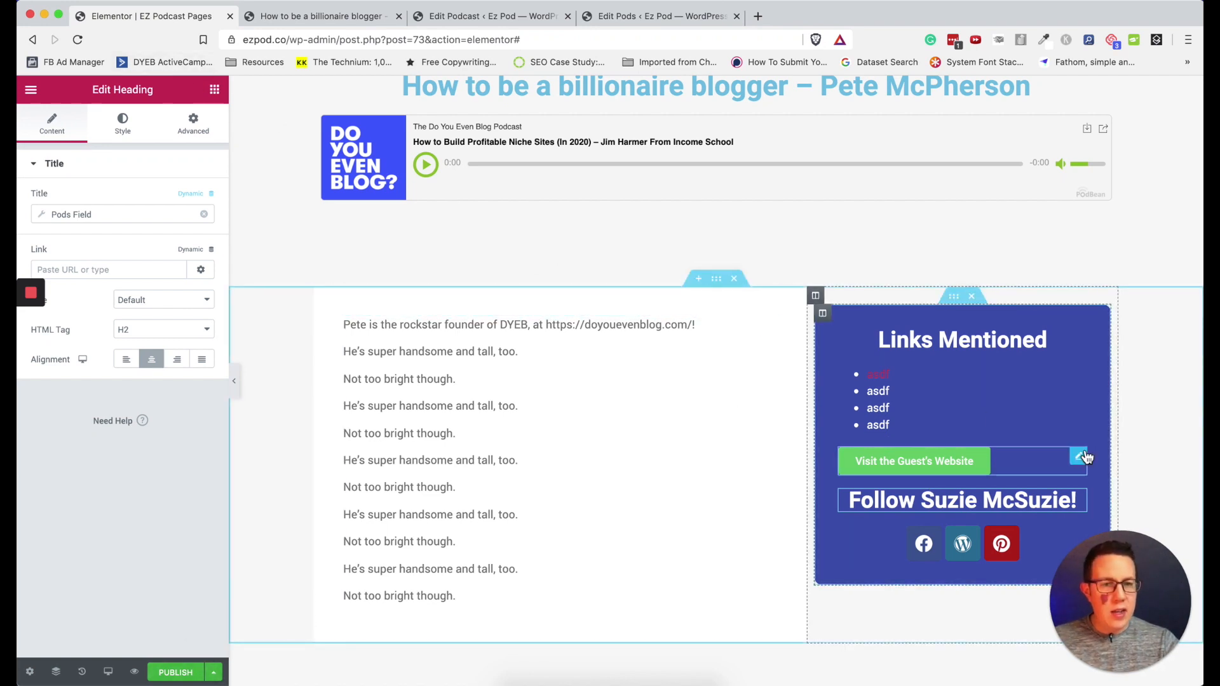
Delete the "Visit the Guest's Website" button from the blue sidebar
right_click(1084, 458)
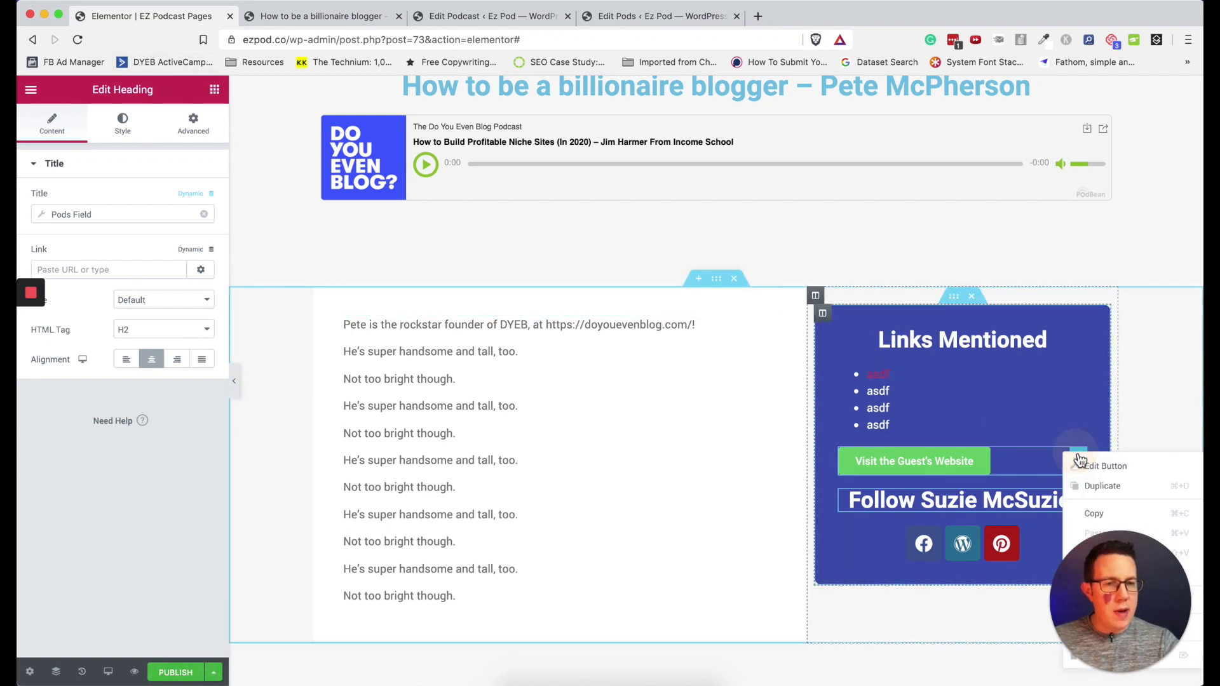
click(981, 462)
click(1080, 460)
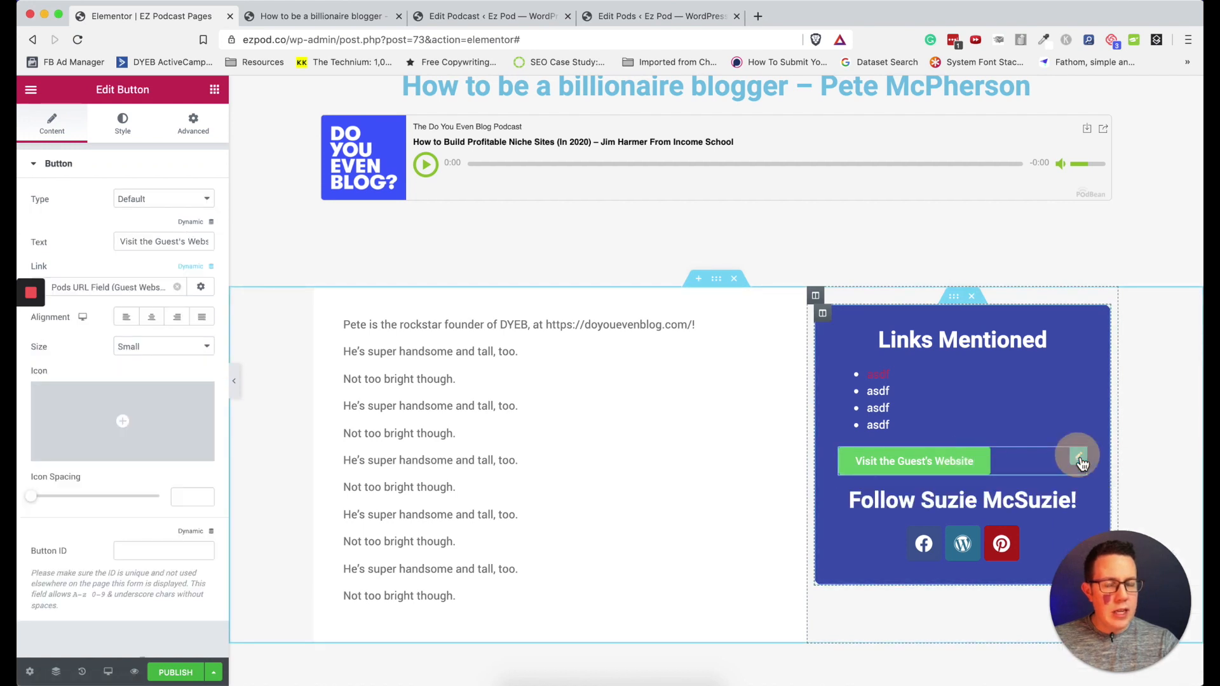
right_click(1082, 461)
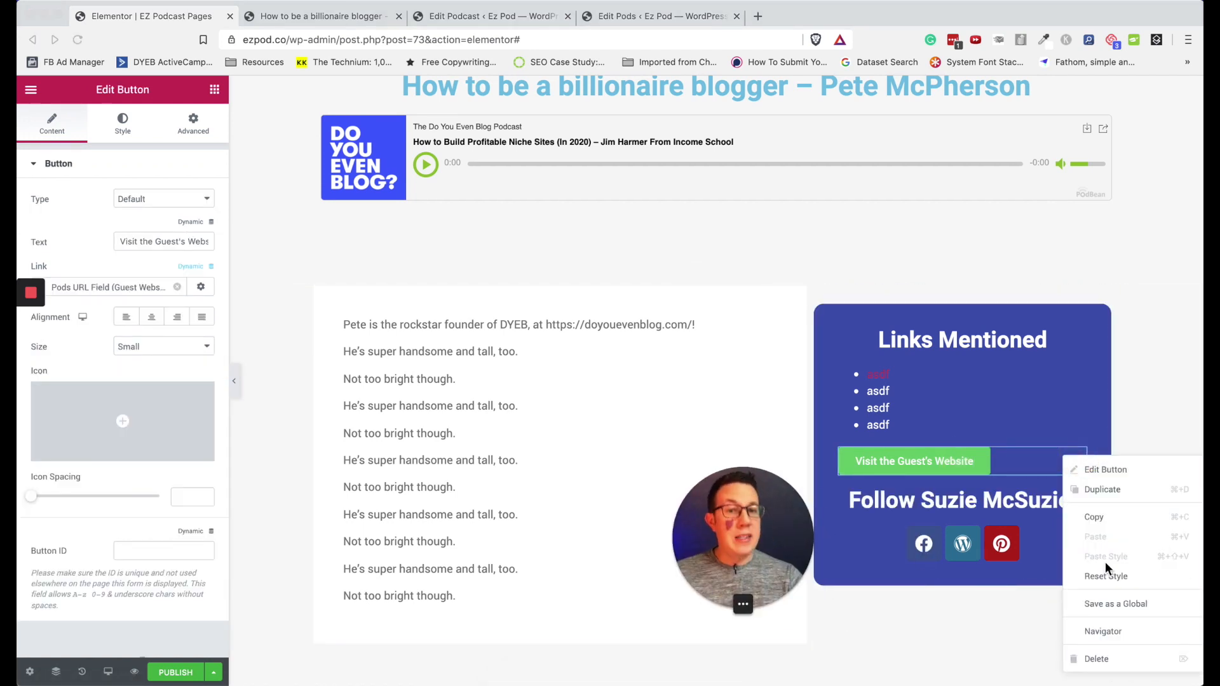
click(1098, 660)
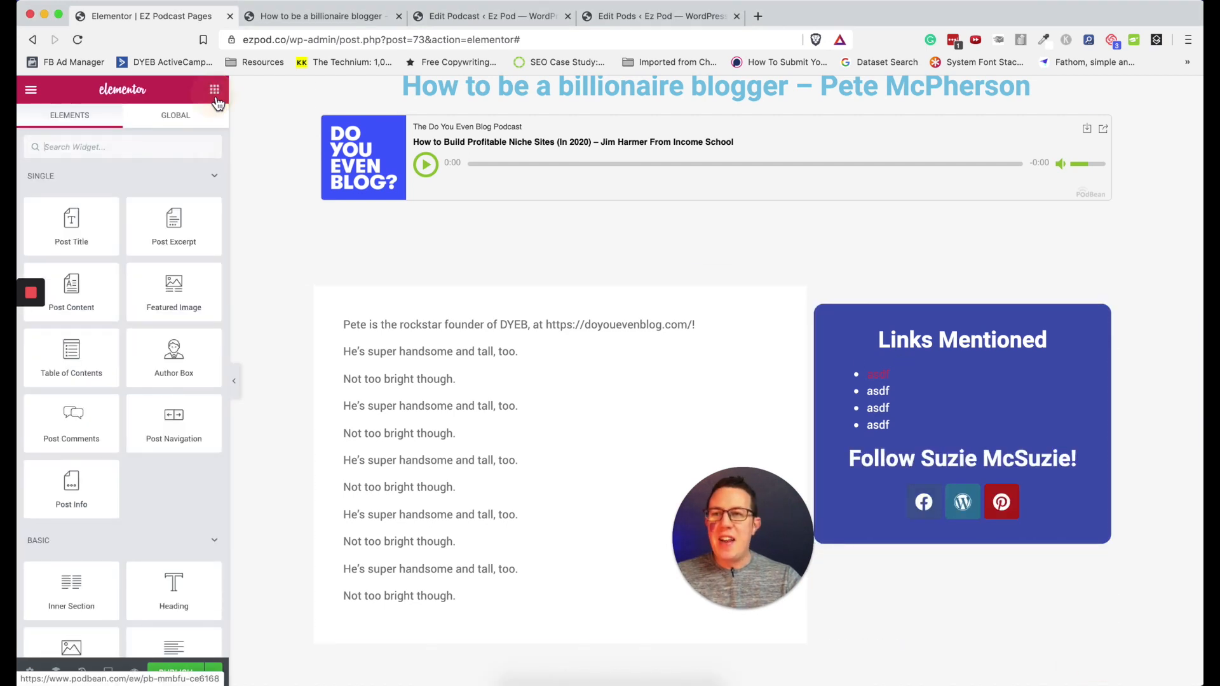
Insert a Spacer widget in the blue sidebar between the Links Mentioned list and the guest heading
scroll(199, 381, down, 3)
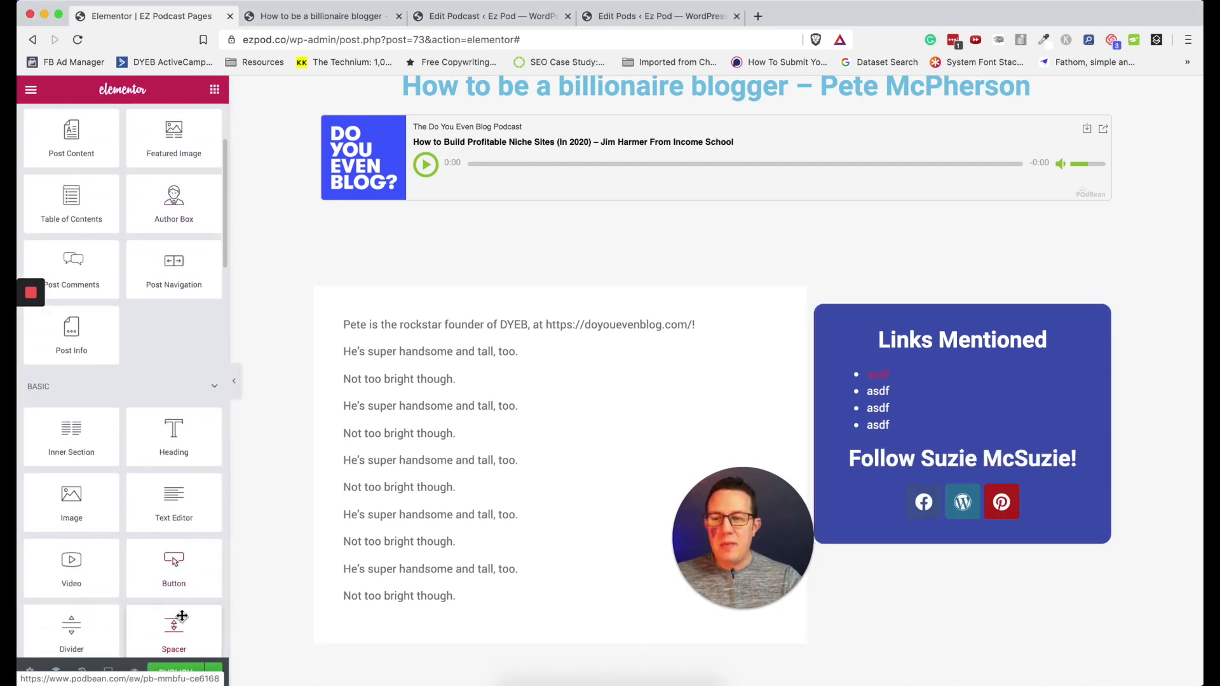
drag(182, 618, 242, 637)
drag(956, 366, 901, 449)
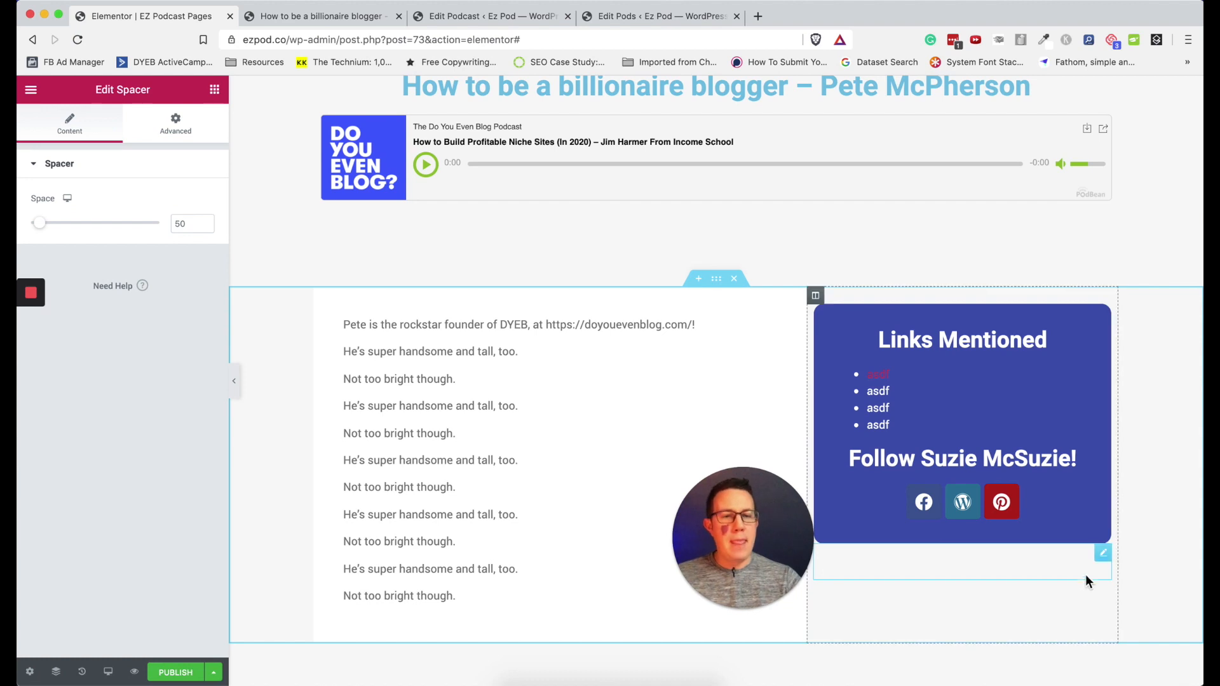
drag(1106, 556, 939, 462)
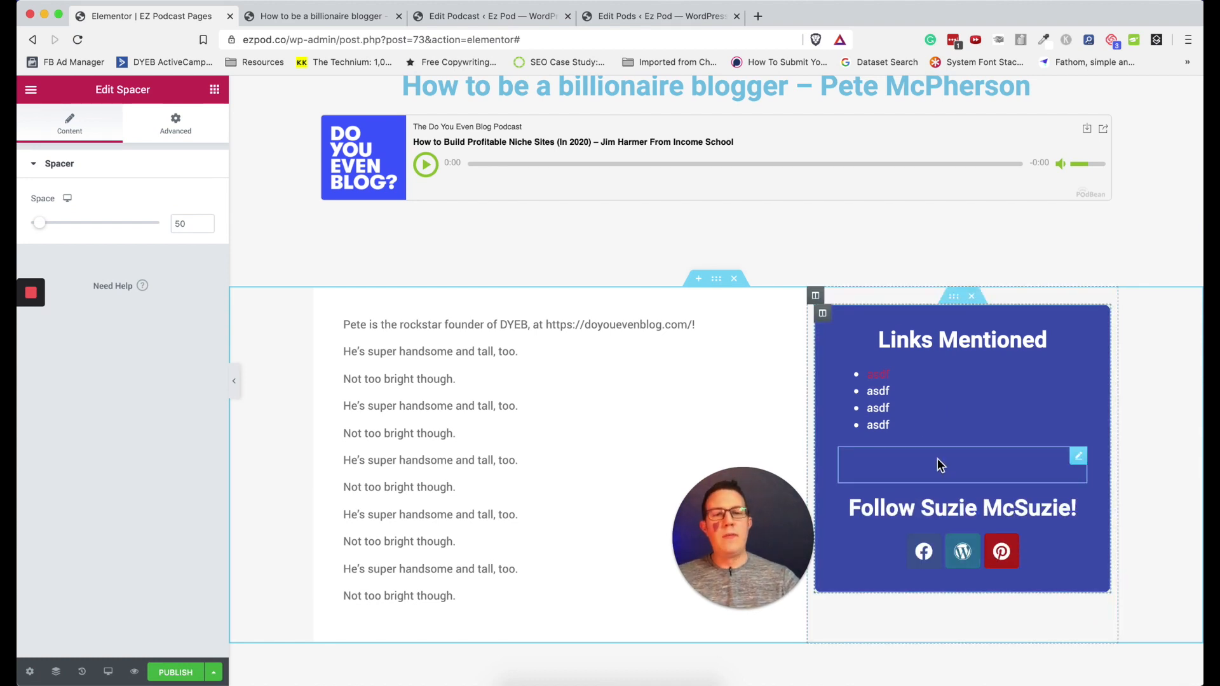
Try to move the podcast player into a new inner section placed below it in the header section
scroll(941, 466, down, 2)
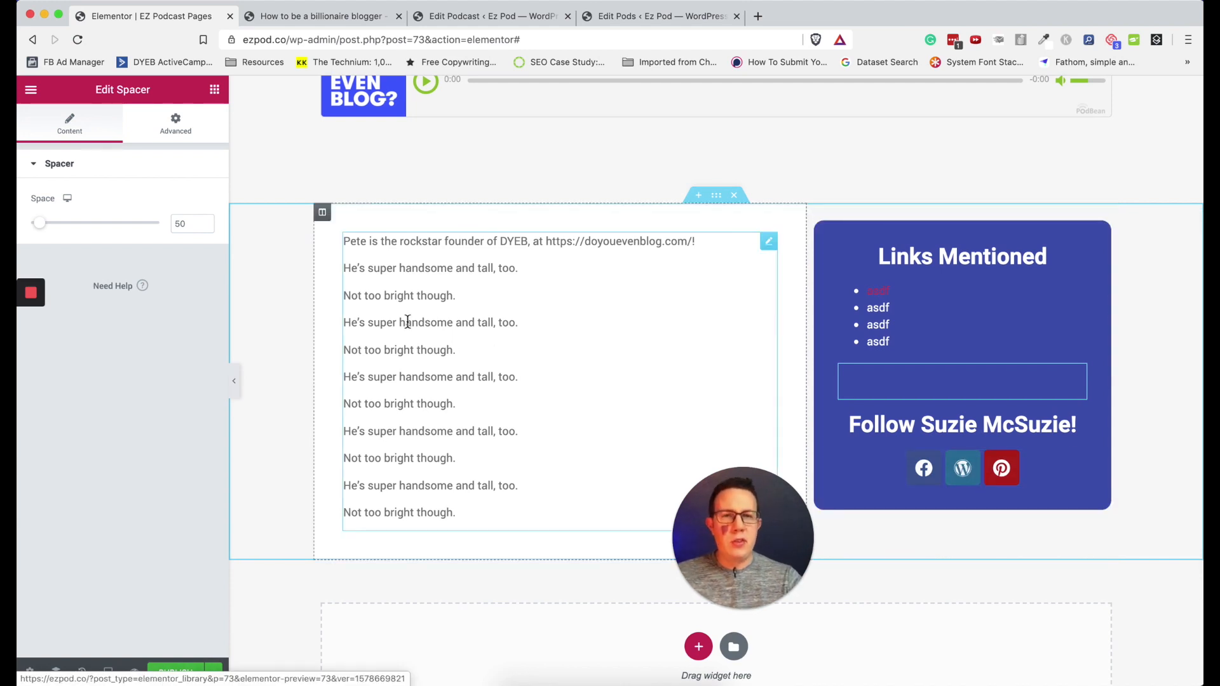
scroll(389, 336, up, 3)
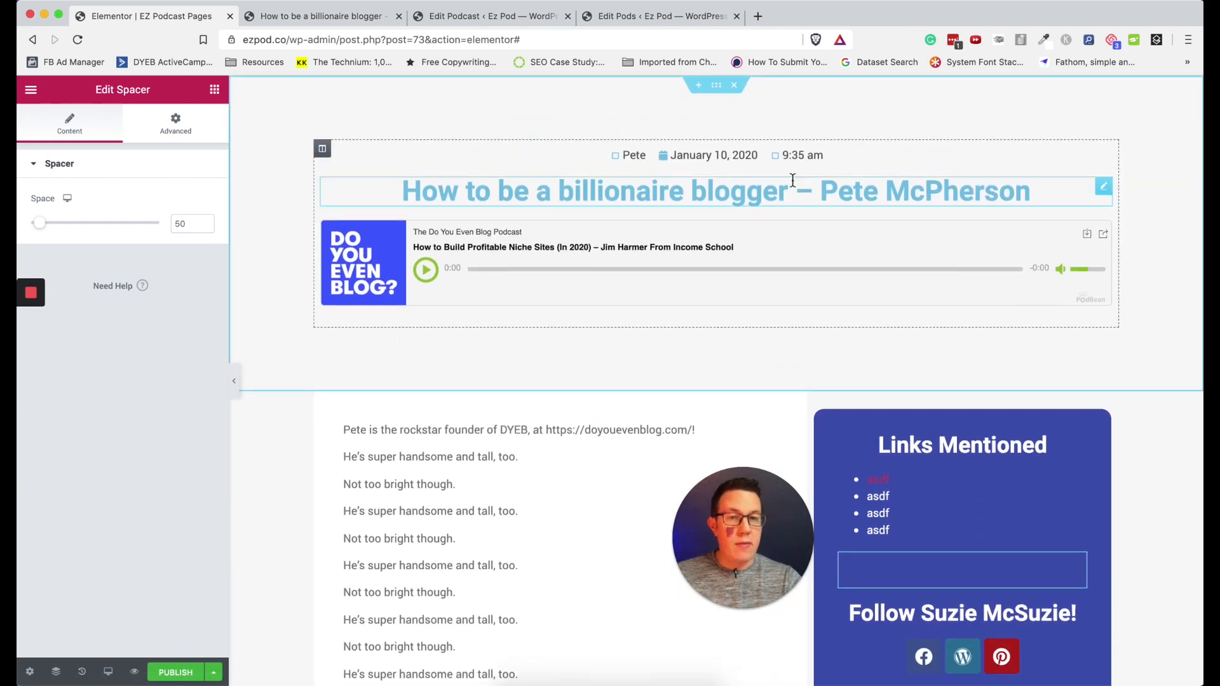
click(214, 90)
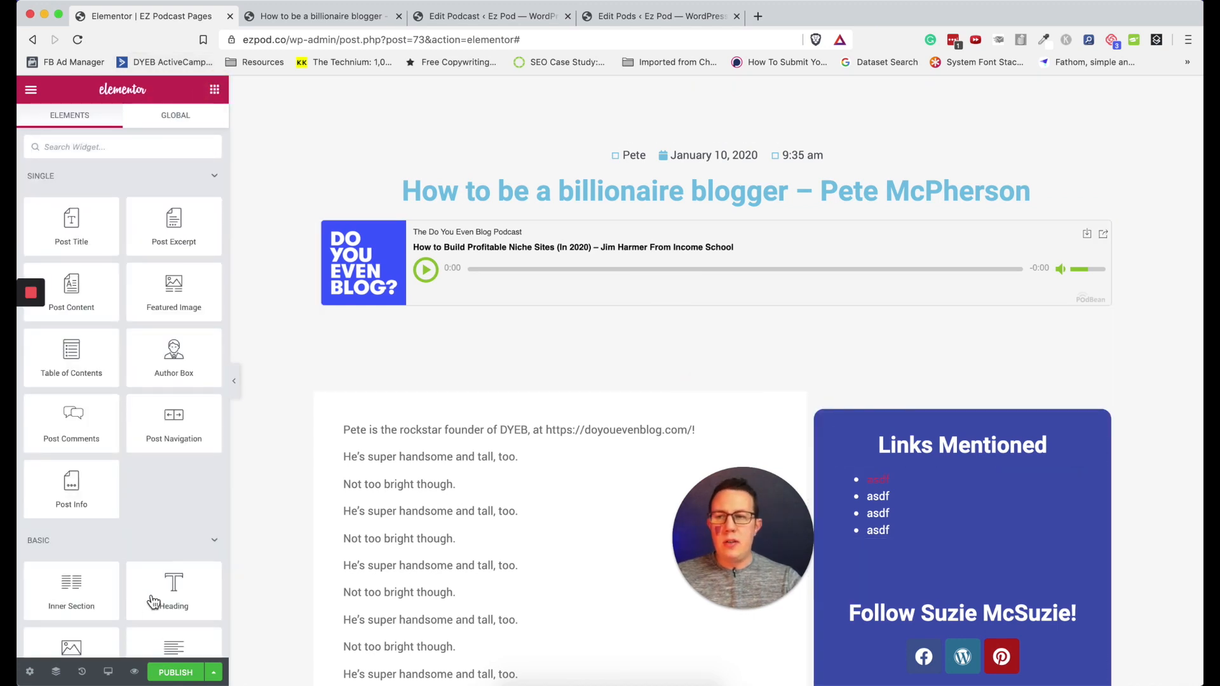
drag(74, 590, 563, 292)
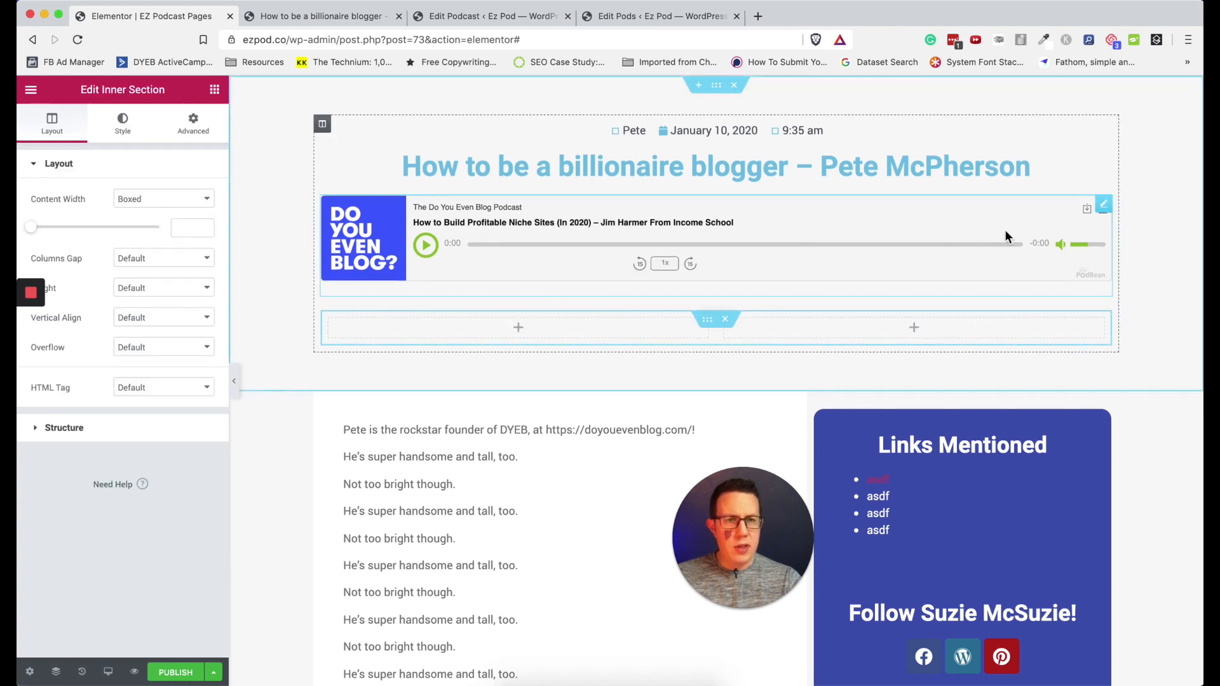
mouse_move(1109, 213)
mouse_down()
mouse_move(649, 286)
mouse_move(513, 288)
mouse_move(520, 280)
mouse_up()
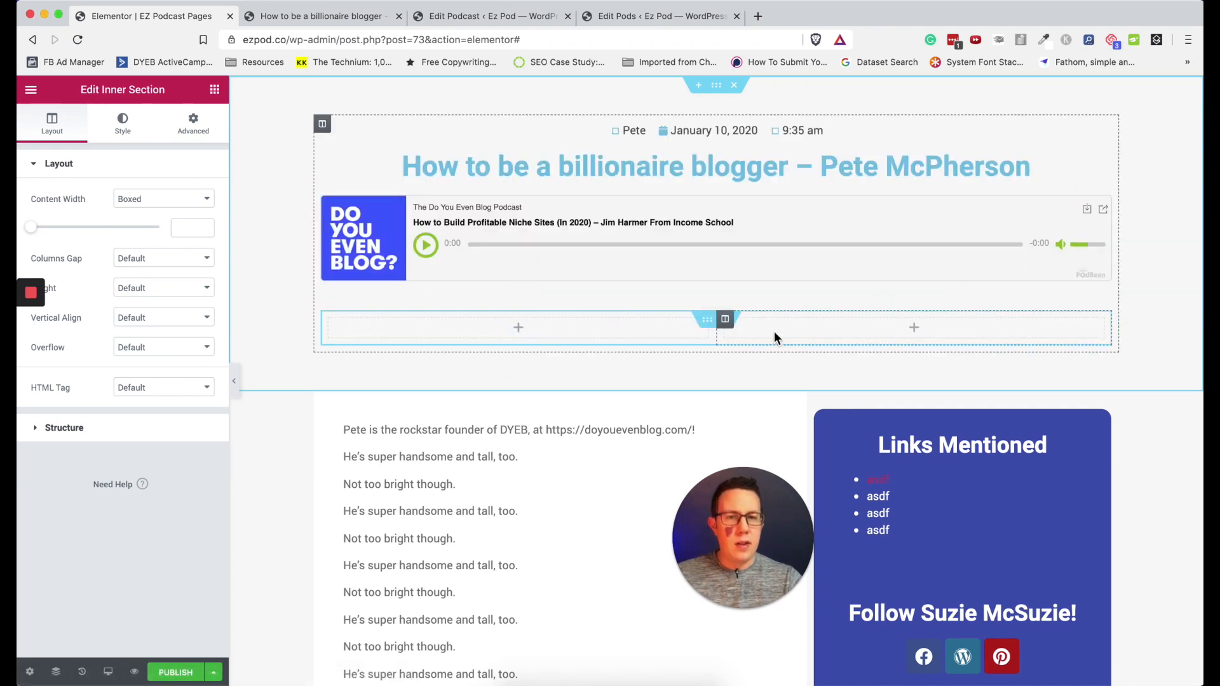
click(728, 320)
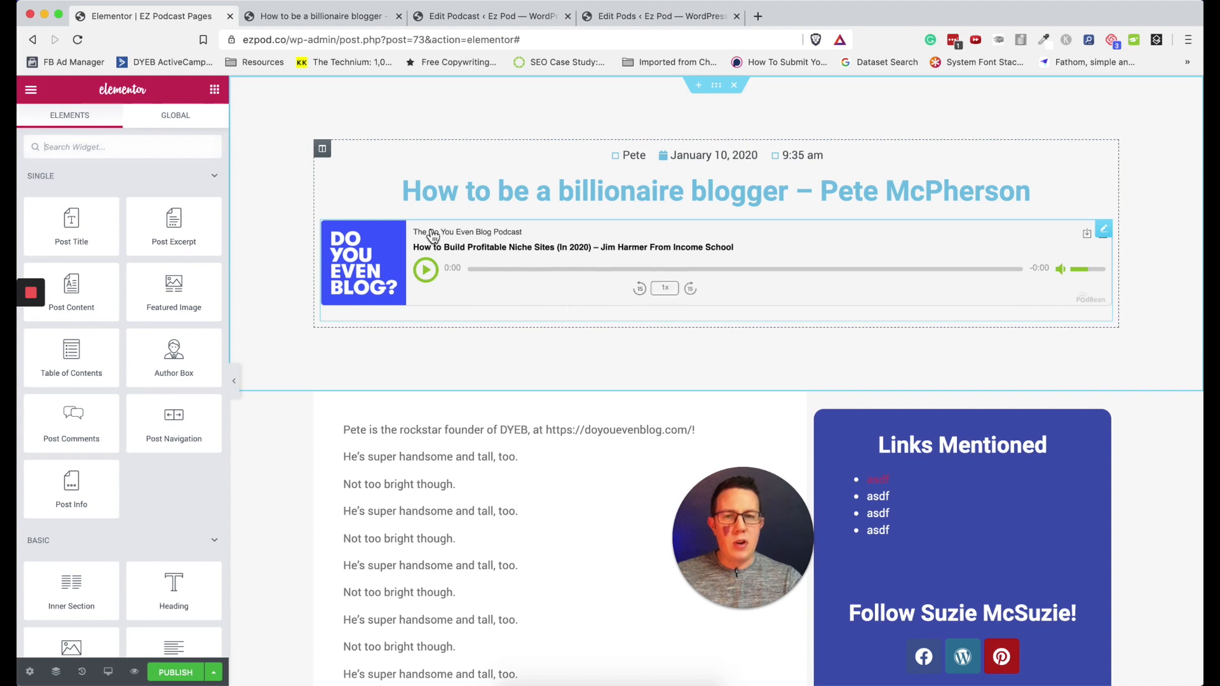
Insert an inner section below the podcast player and delete one of its columns to leave a single column
drag(76, 590, 503, 304)
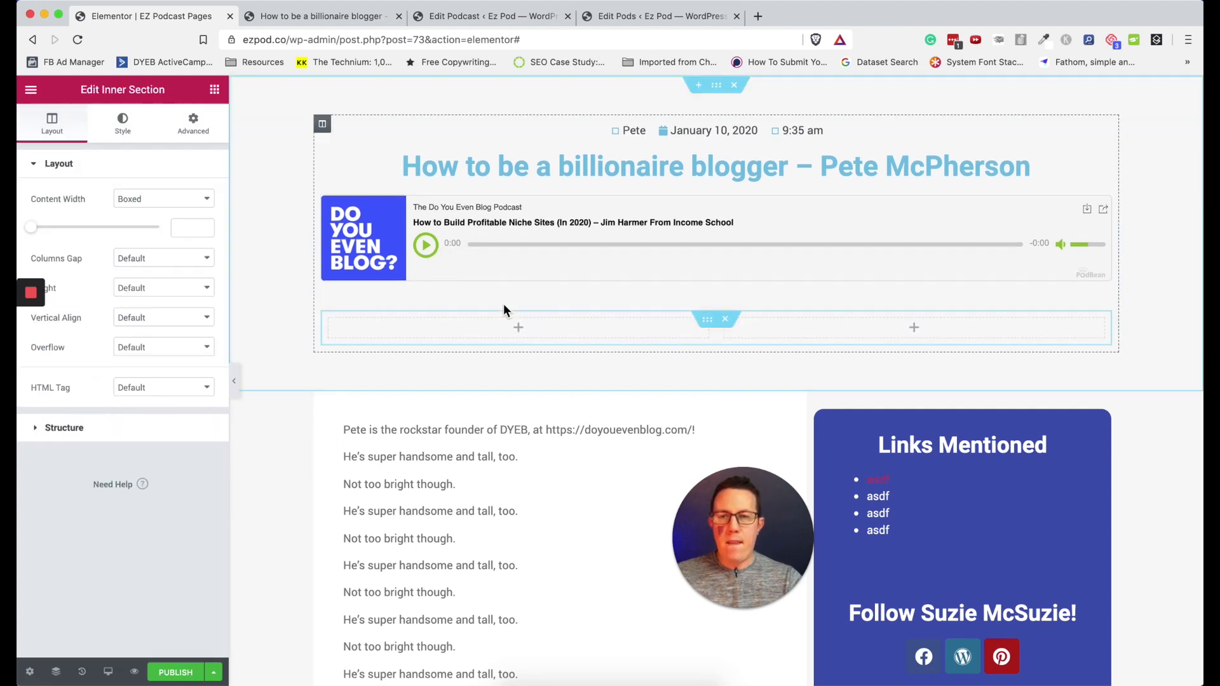
right_click(335, 326)
click(384, 504)
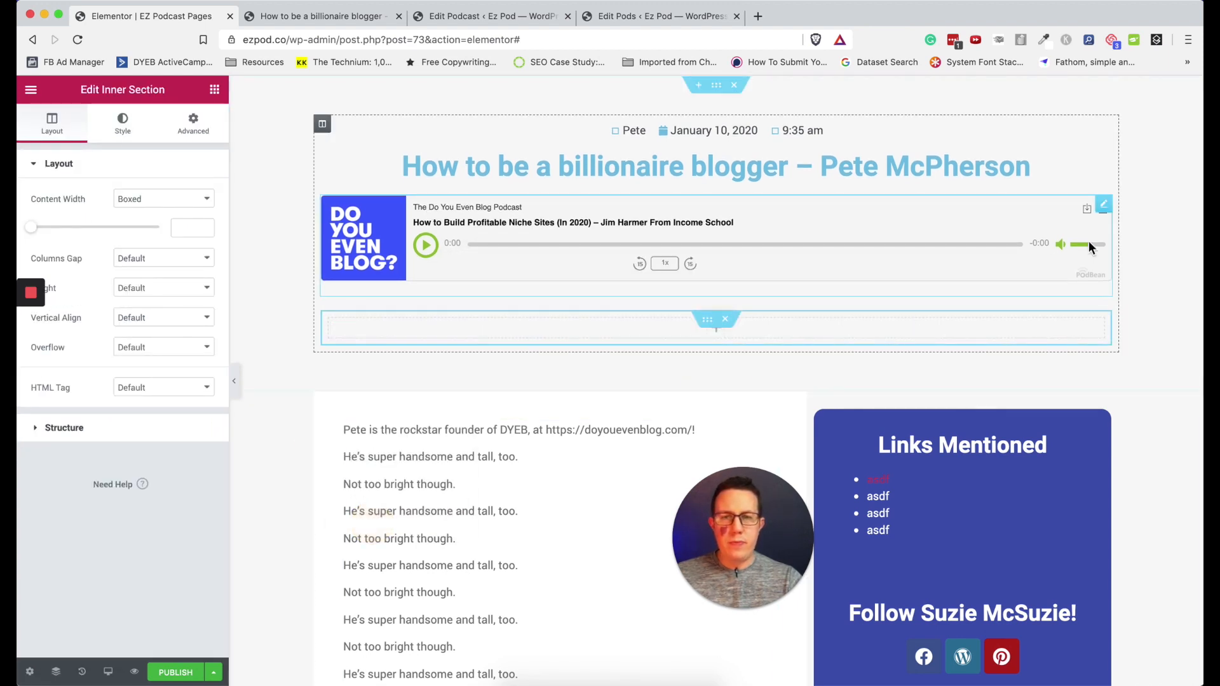
Use the Navigator to move the podcast player's Text Editor widget into the column of the new inner section
drag(1106, 207, 1009, 222)
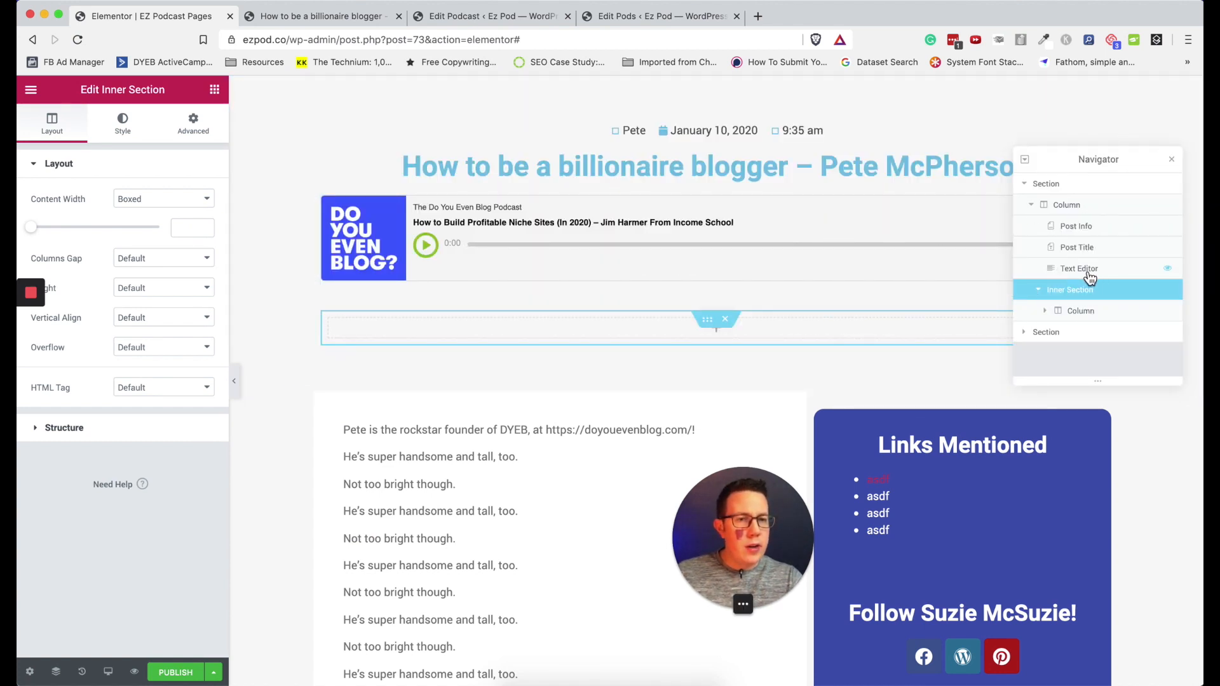
drag(1087, 274, 1083, 311)
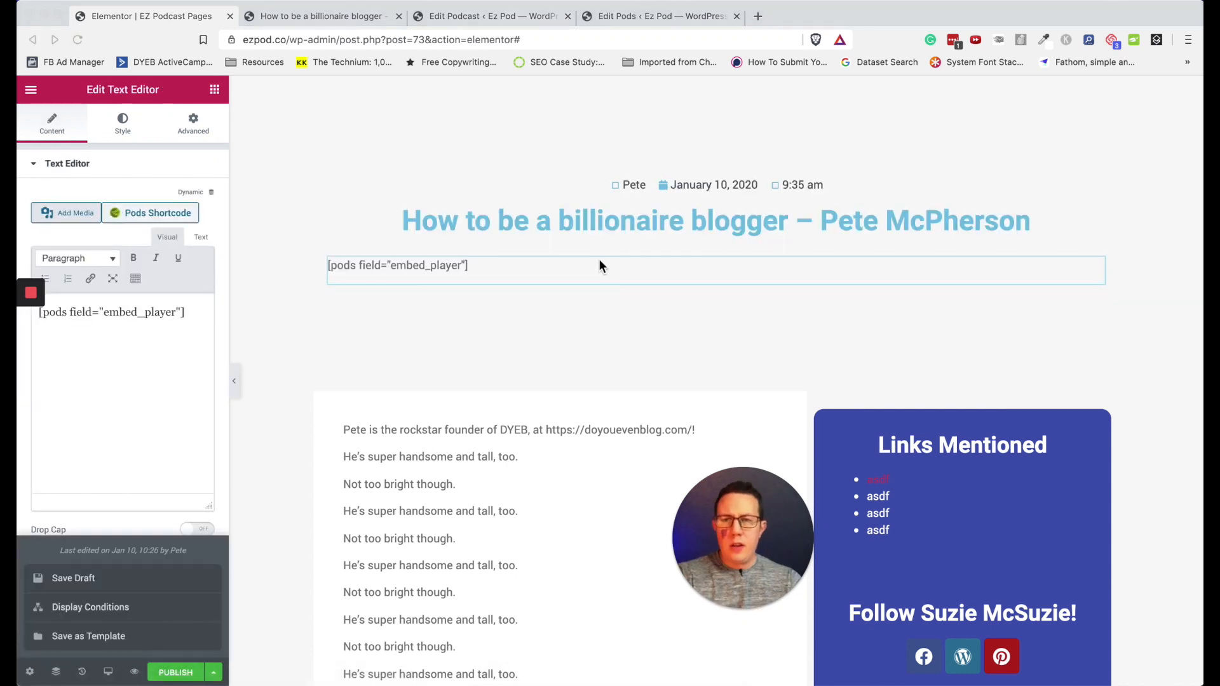
click(365, 265)
click(298, 354)
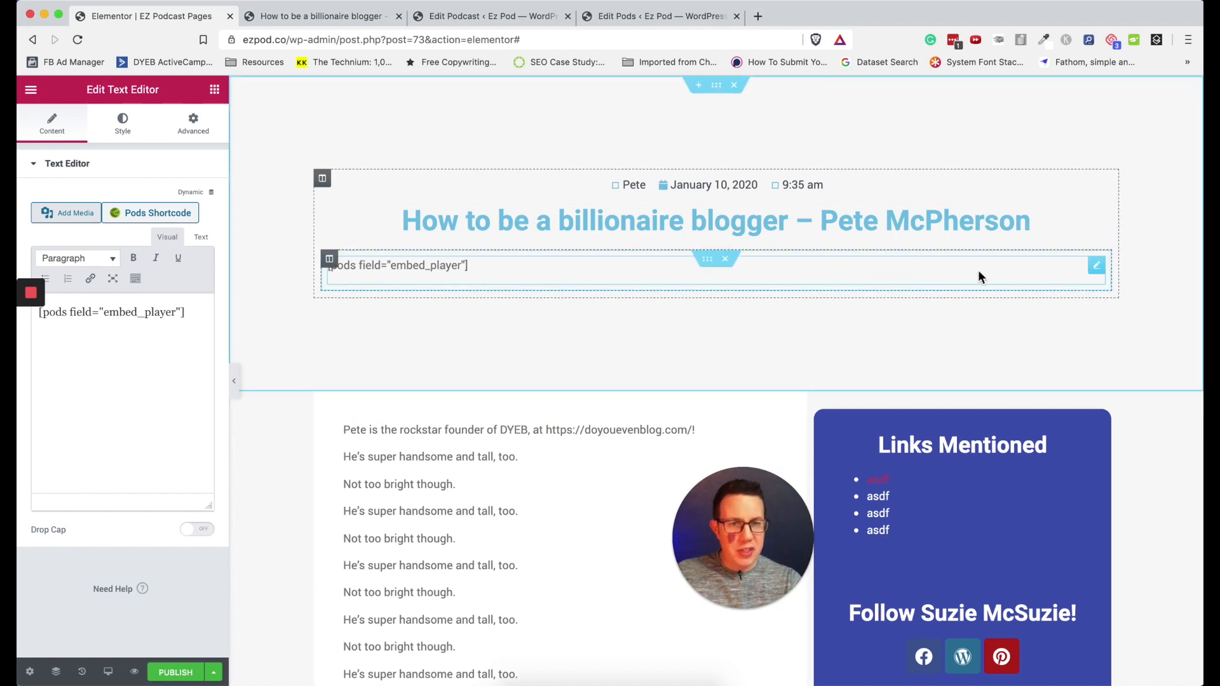
Set the boxed content width of the player's inner section to 579 and save the template as a draft
click(705, 266)
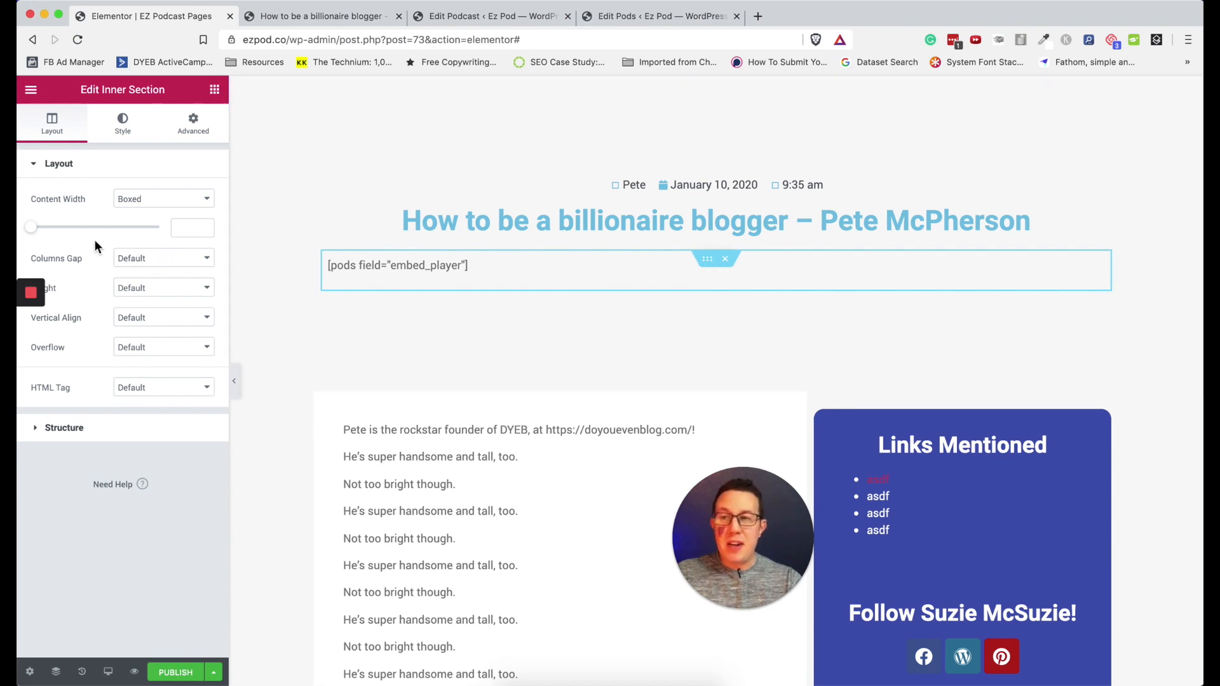
drag(32, 235, 41, 237)
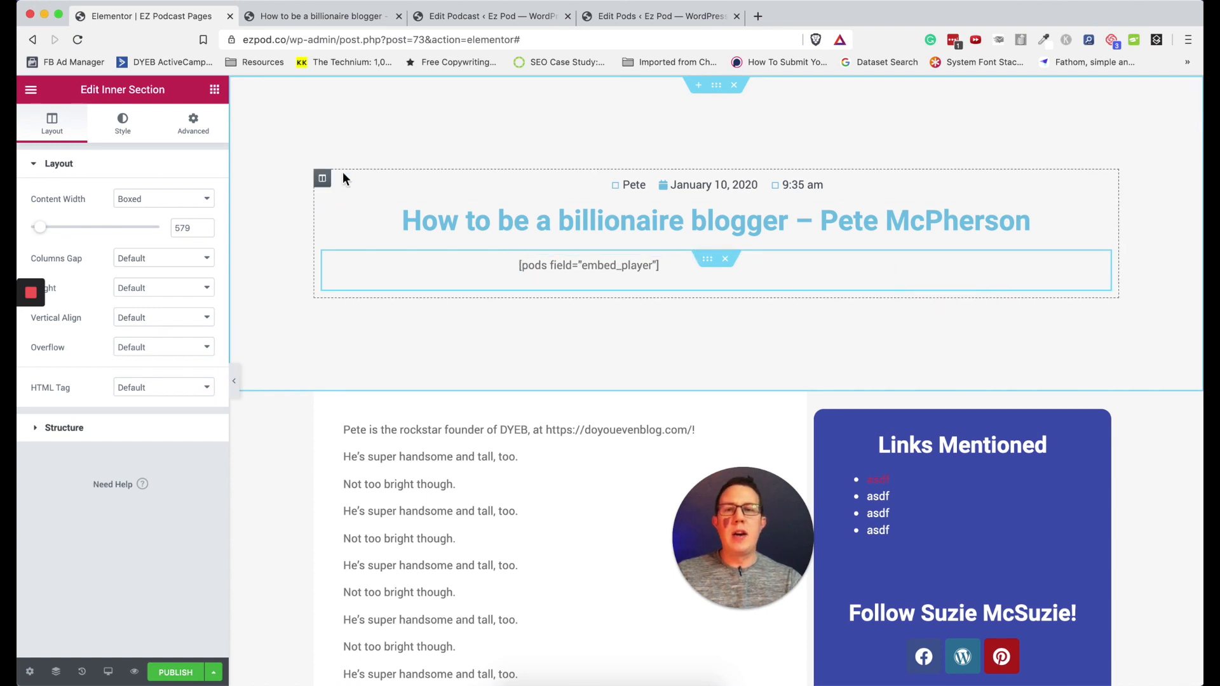
click(217, 92)
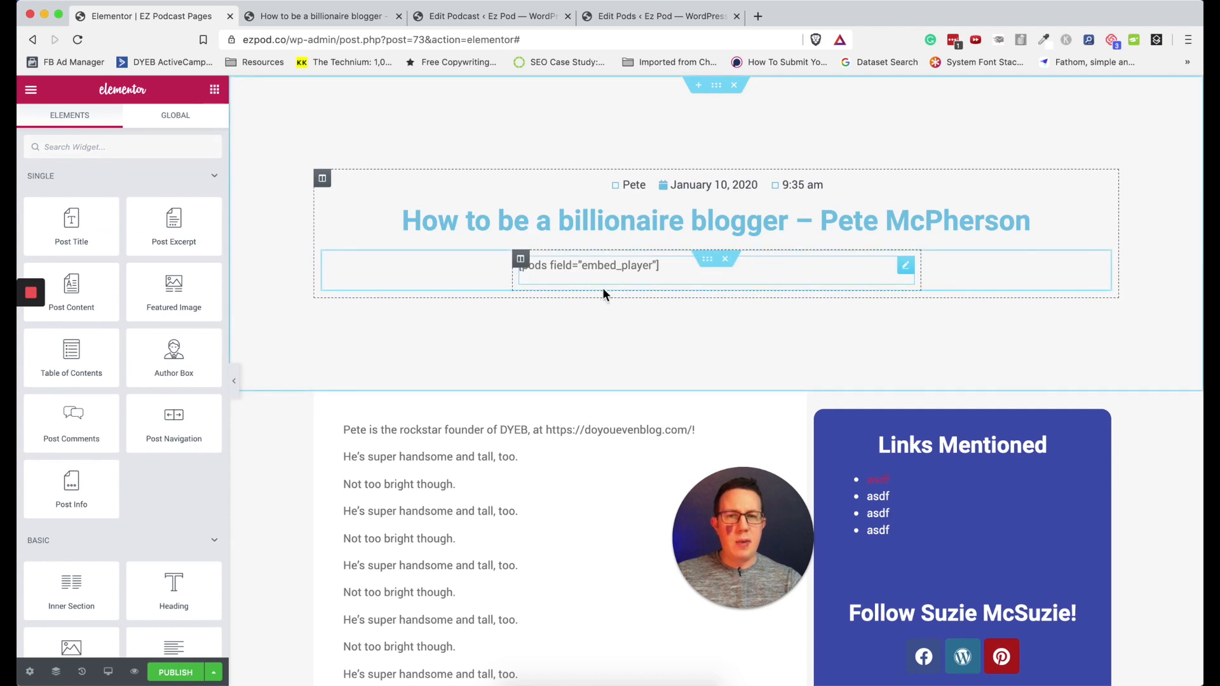
click(214, 672)
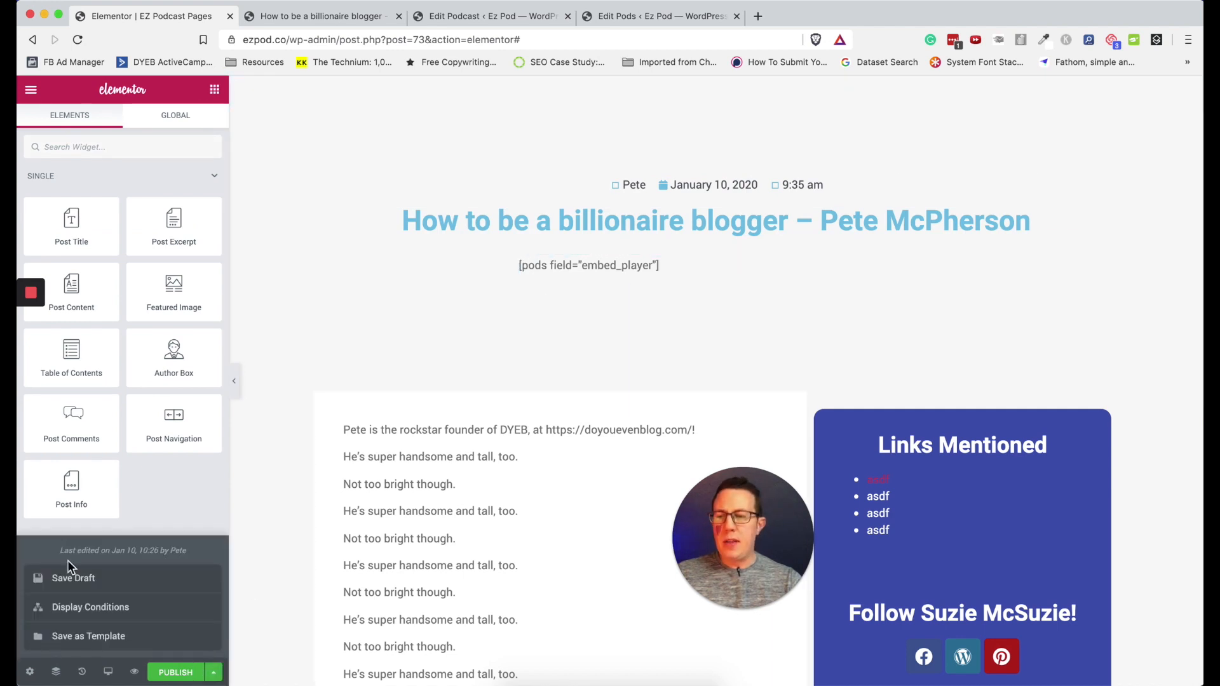
click(69, 579)
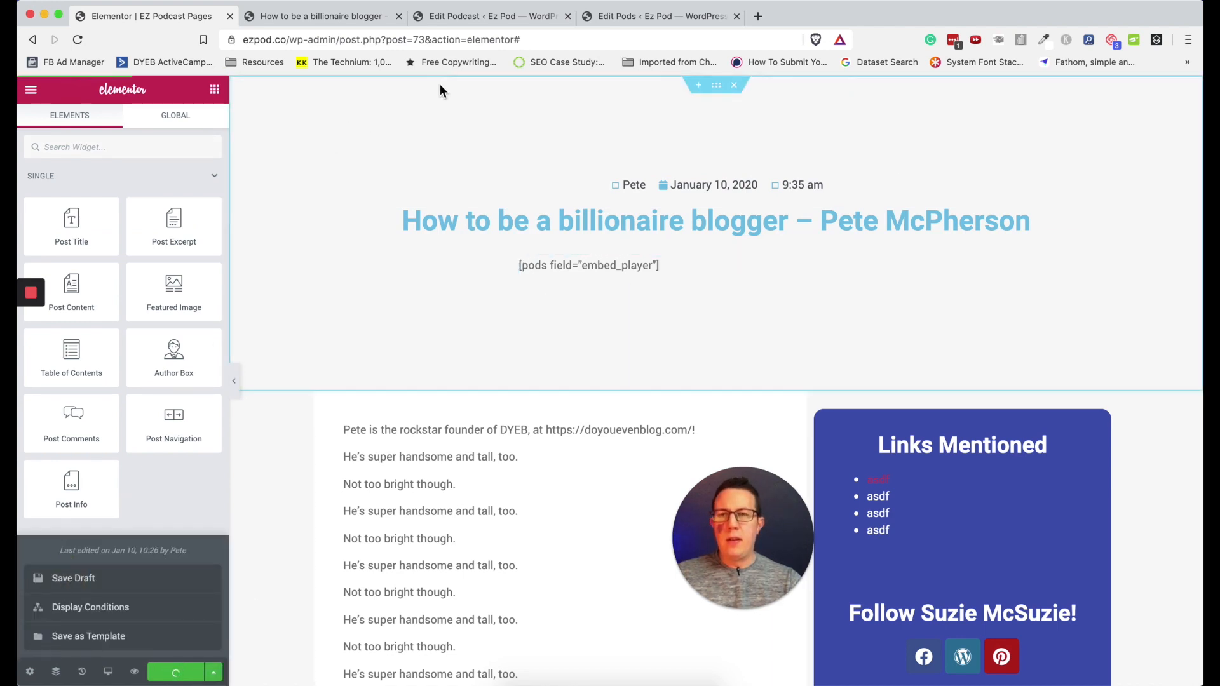
Reload the episode preview page and check the player width, episode text and sidebar layout
click(318, 16)
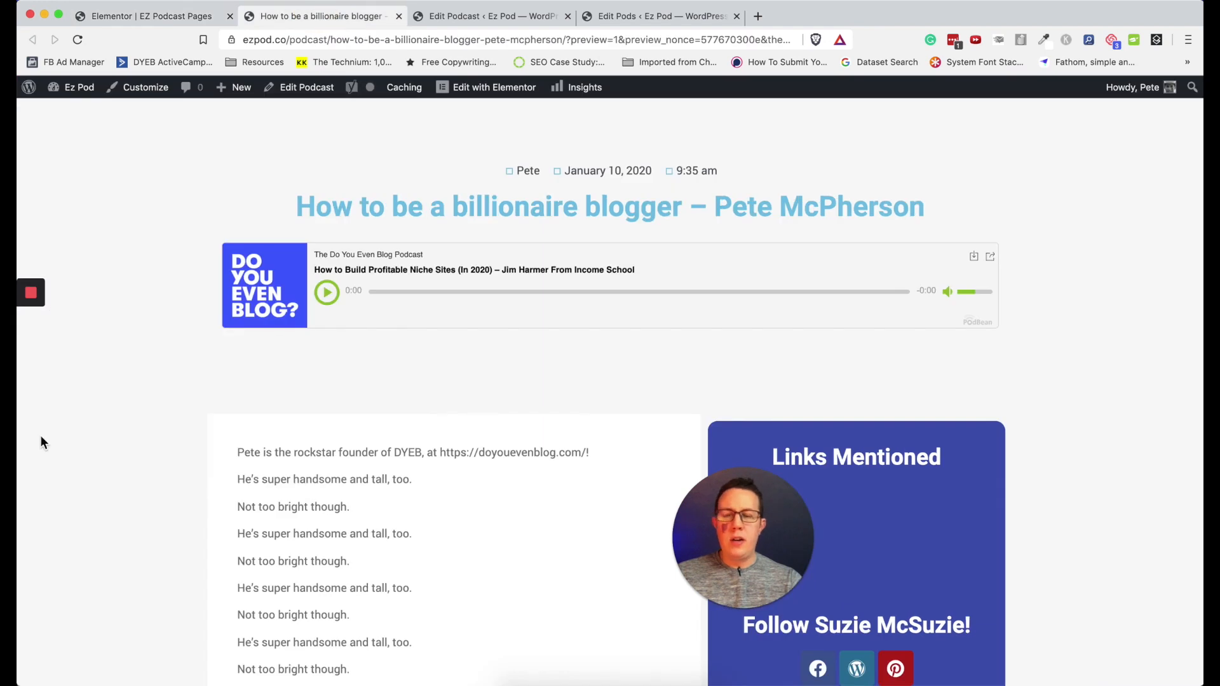
drag(709, 529, 1186, 638)
drag(1125, 602, 1131, 595)
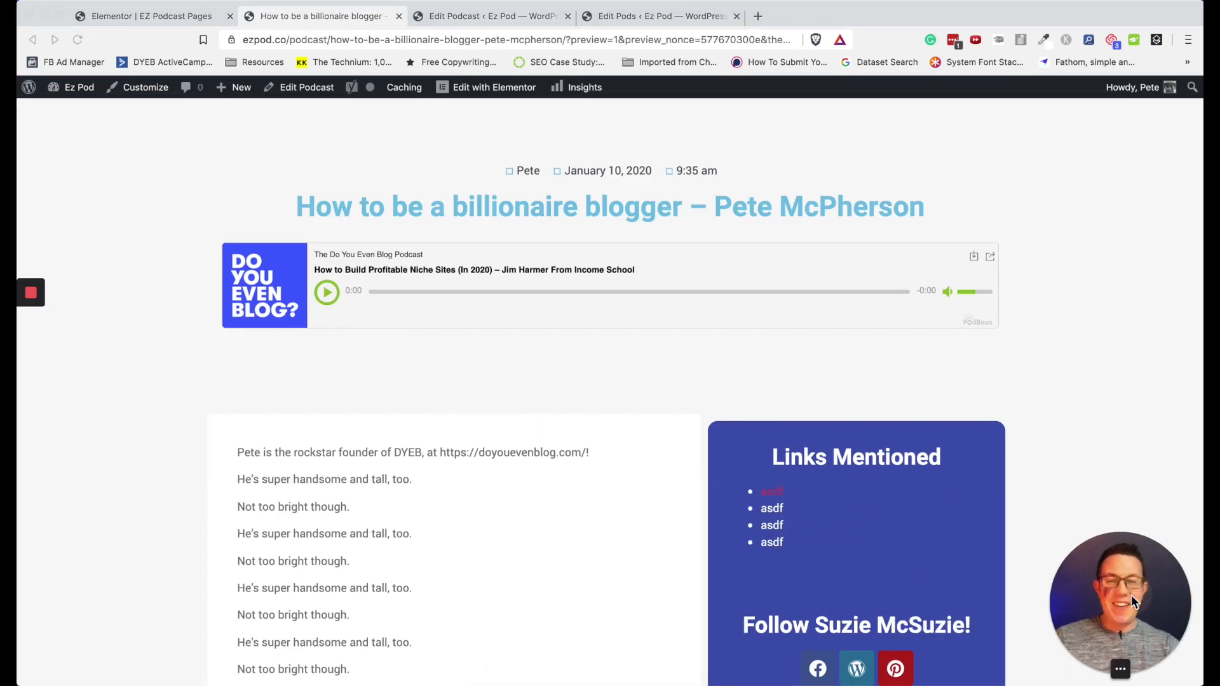
click(105, 187)
key(super+r)
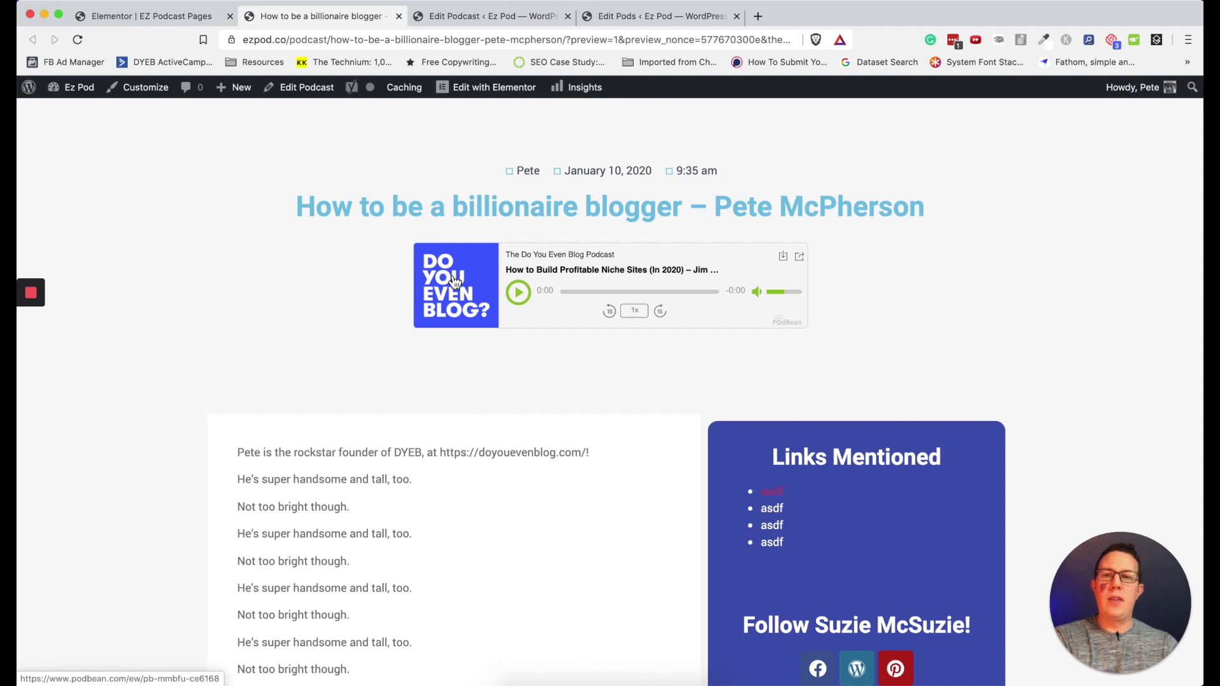
scroll(142, 332, down, 3)
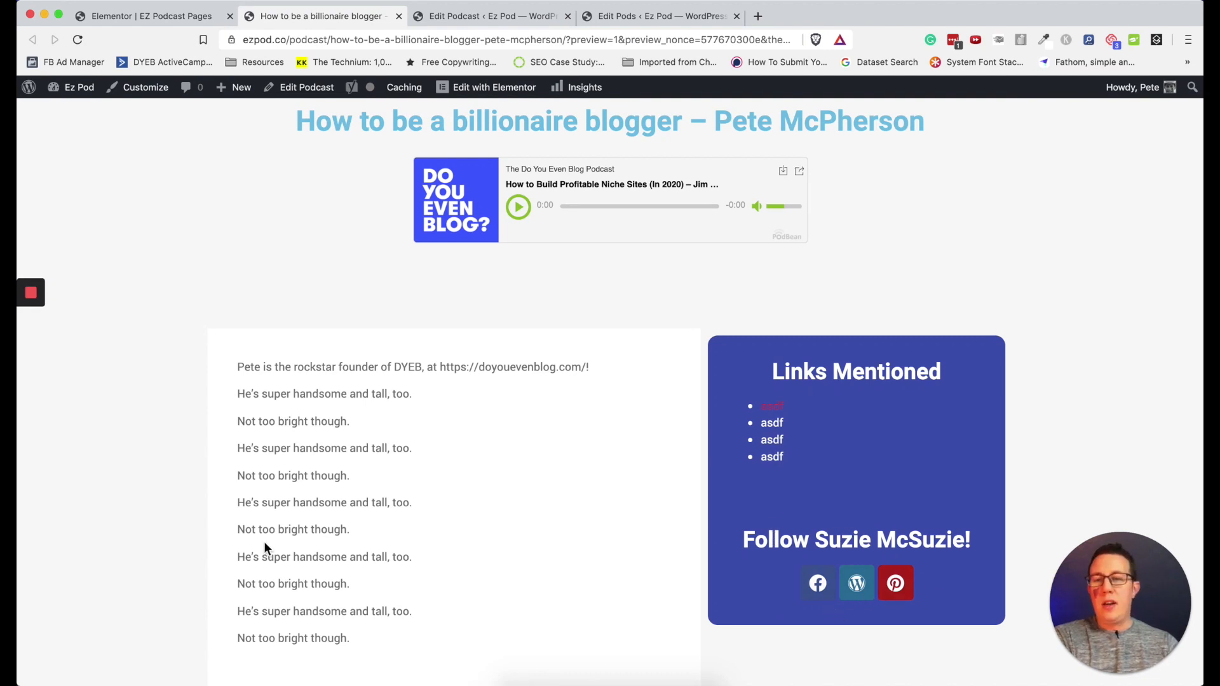
scroll(264, 544, up, 3)
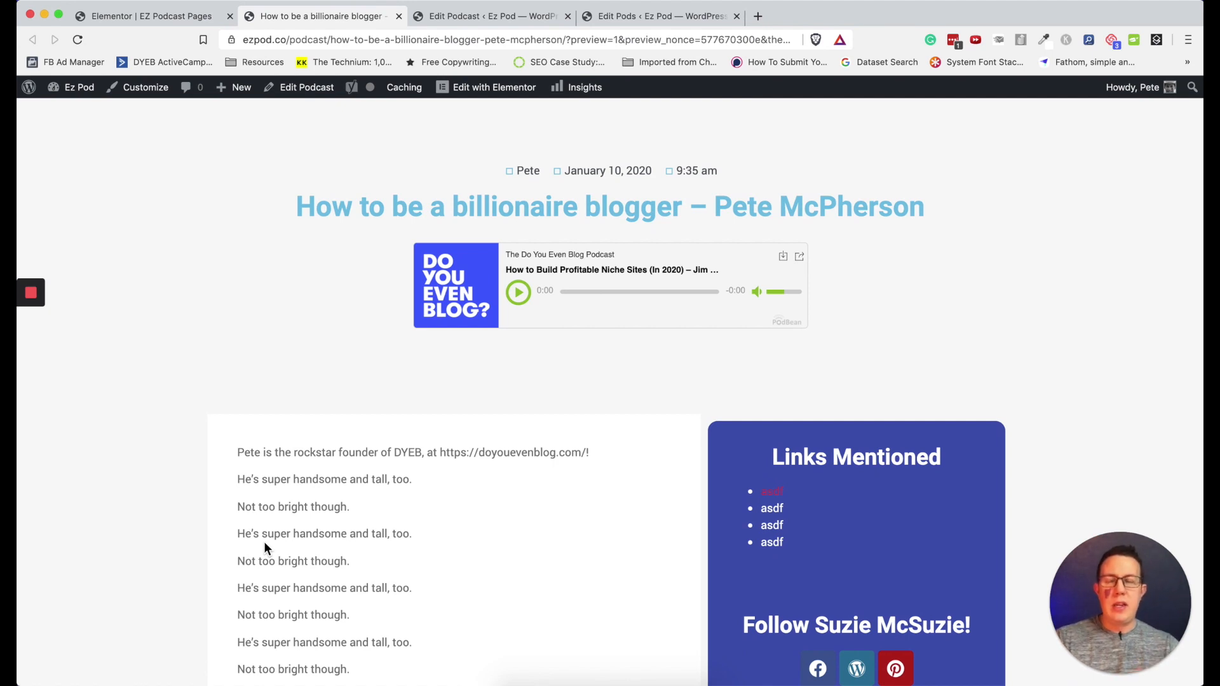
Create a new podcast entry titled "How to draw stuff and be funny"
click(491, 17)
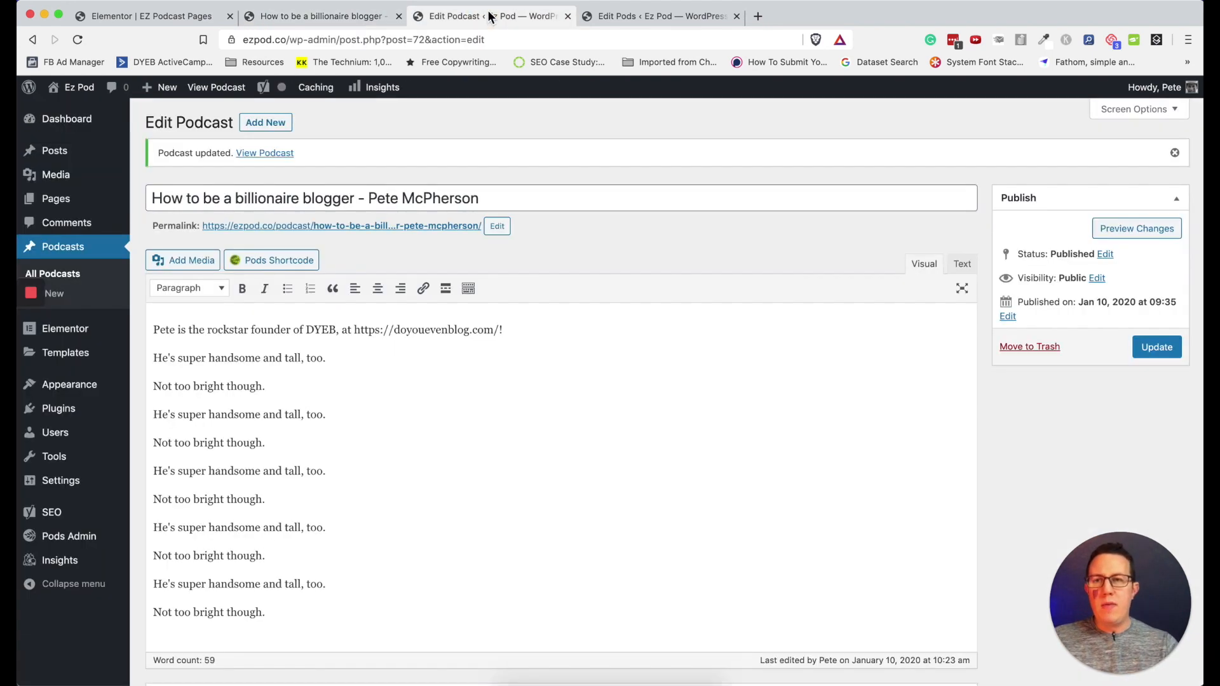
click(72, 298)
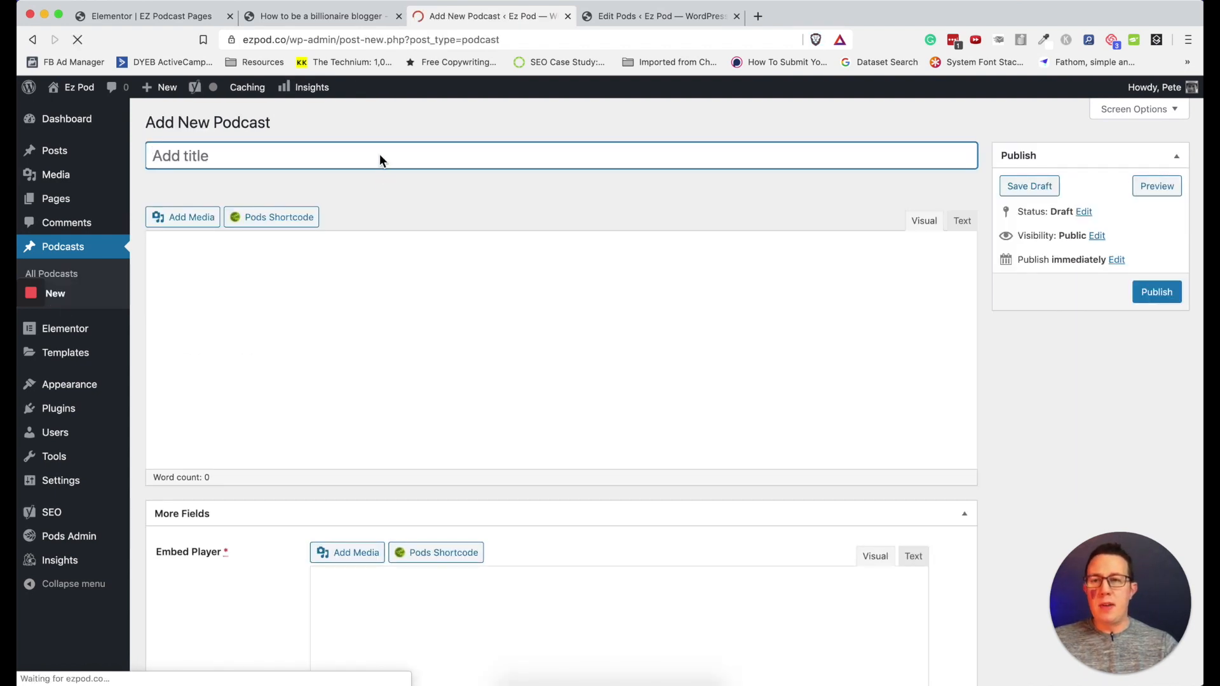
text(How to draw stuff and be funny)
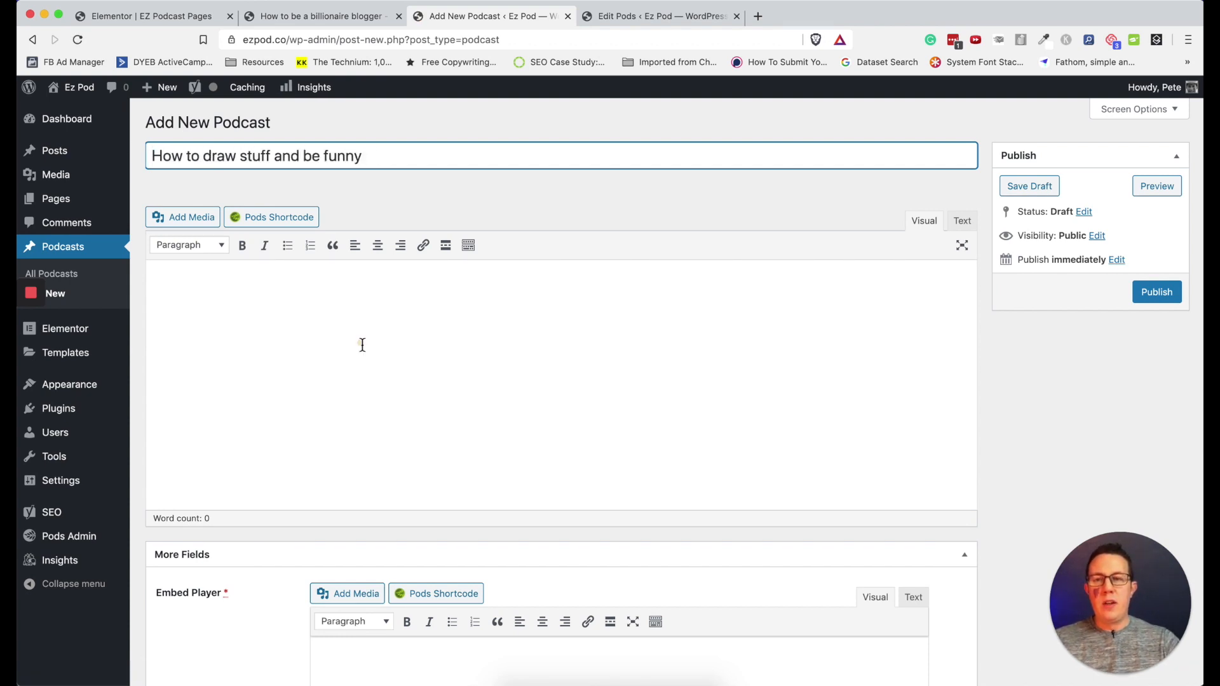
Fill the podcast's main content with the line "Seth is our guest today." repeated over six paragraphs
click(362, 345)
text(Seth is our guest today.)
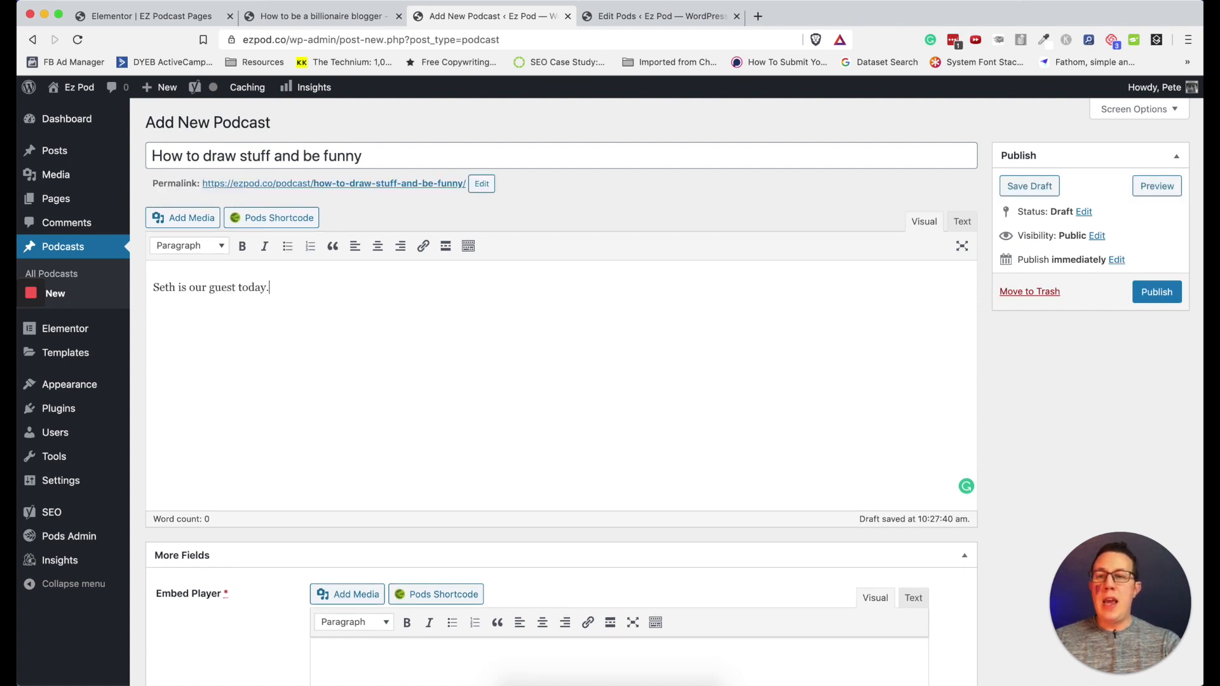
key(super+a)
key(Right)
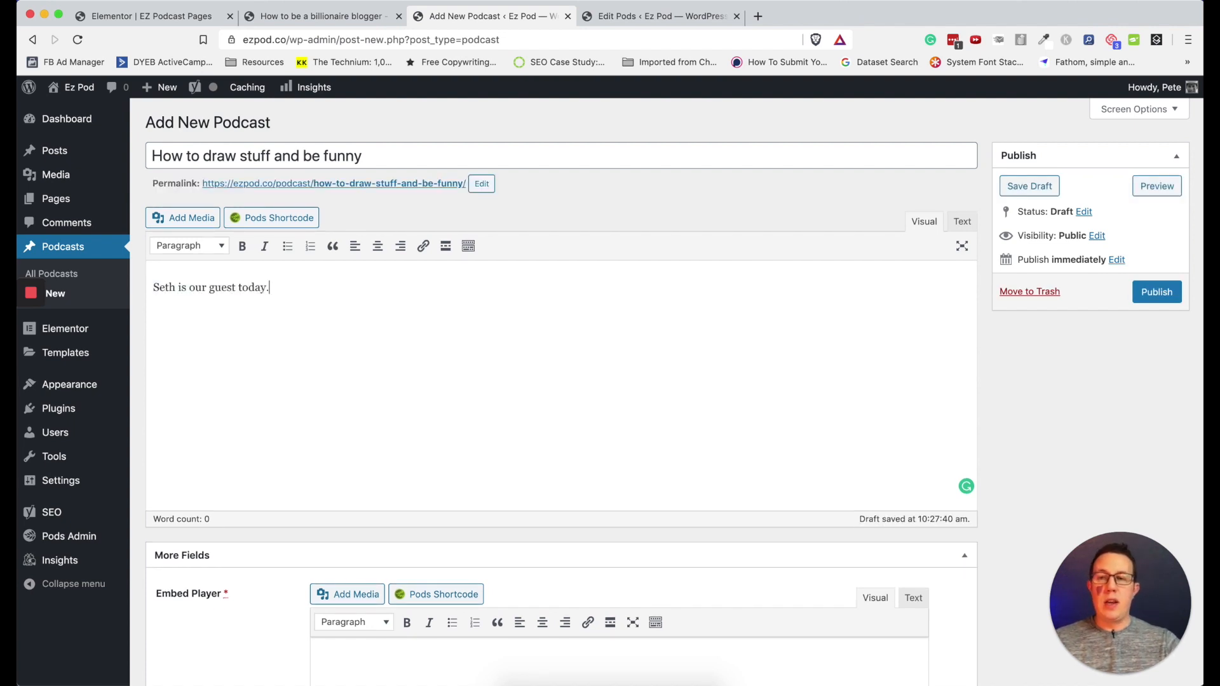
key(super+v)
key(super+v)
key(super+v)
key(super+v)
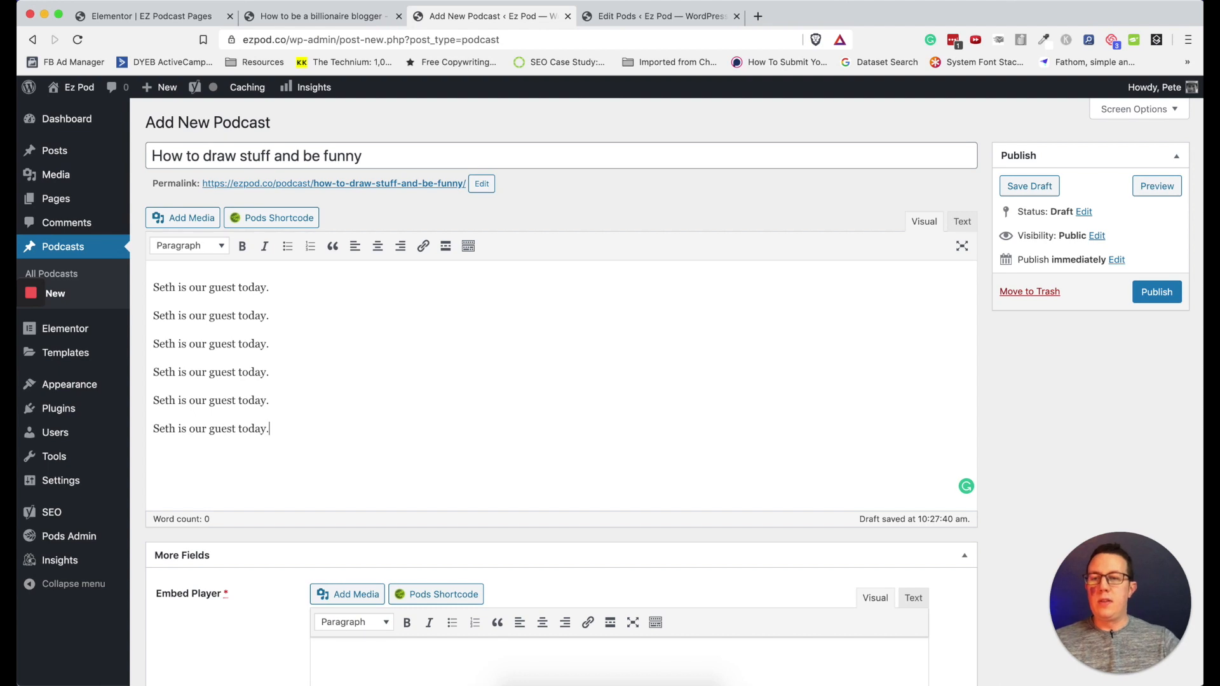
Load podbean.com in a new browser tab to have the episode embed code at hand
scroll(431, 374, down, 3)
scroll(433, 432, down, 2)
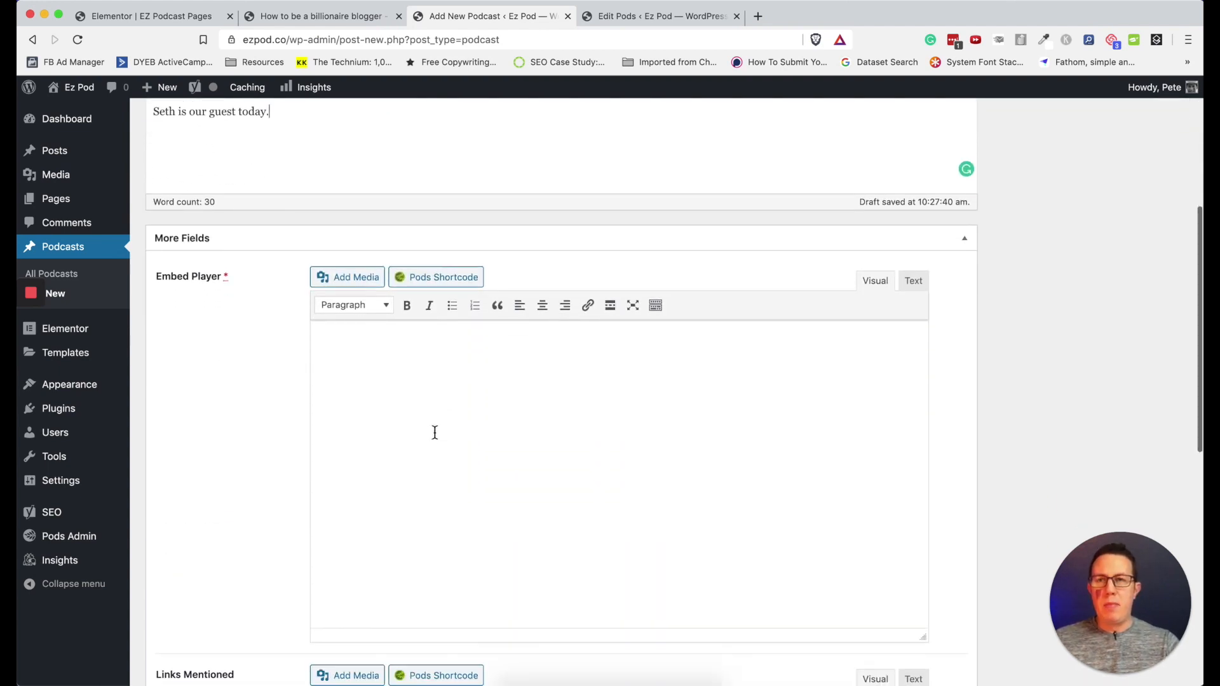
key(super+t)
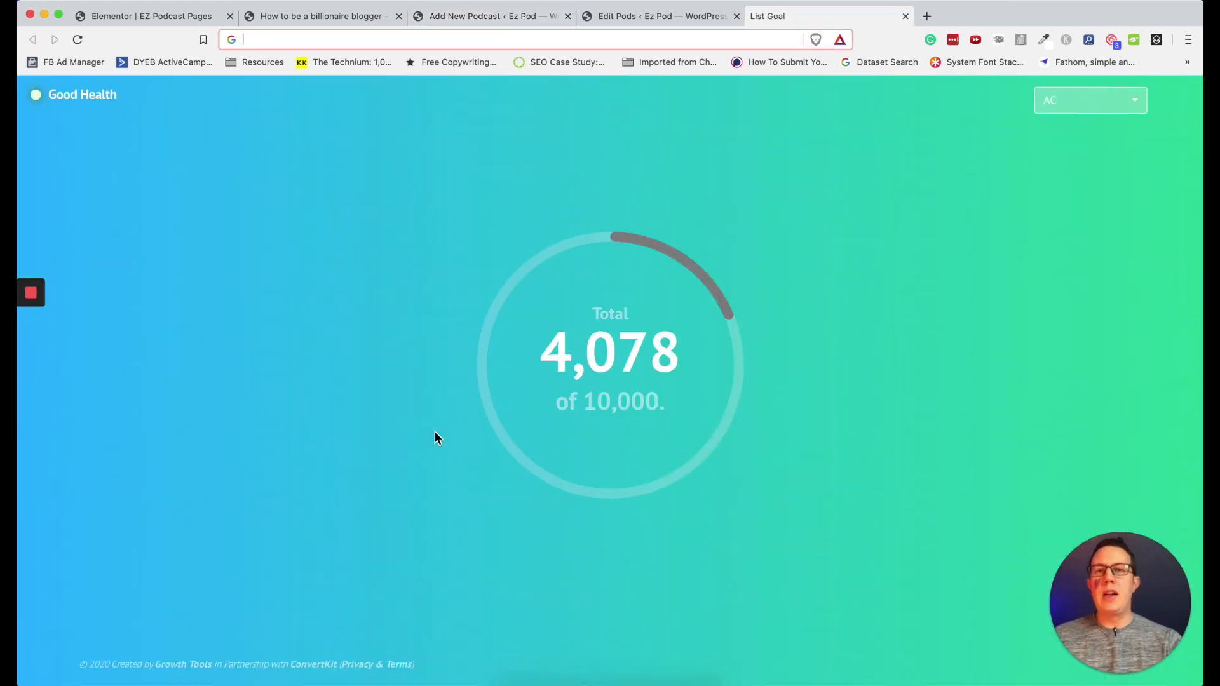
text(podbean.com)
key(Return)
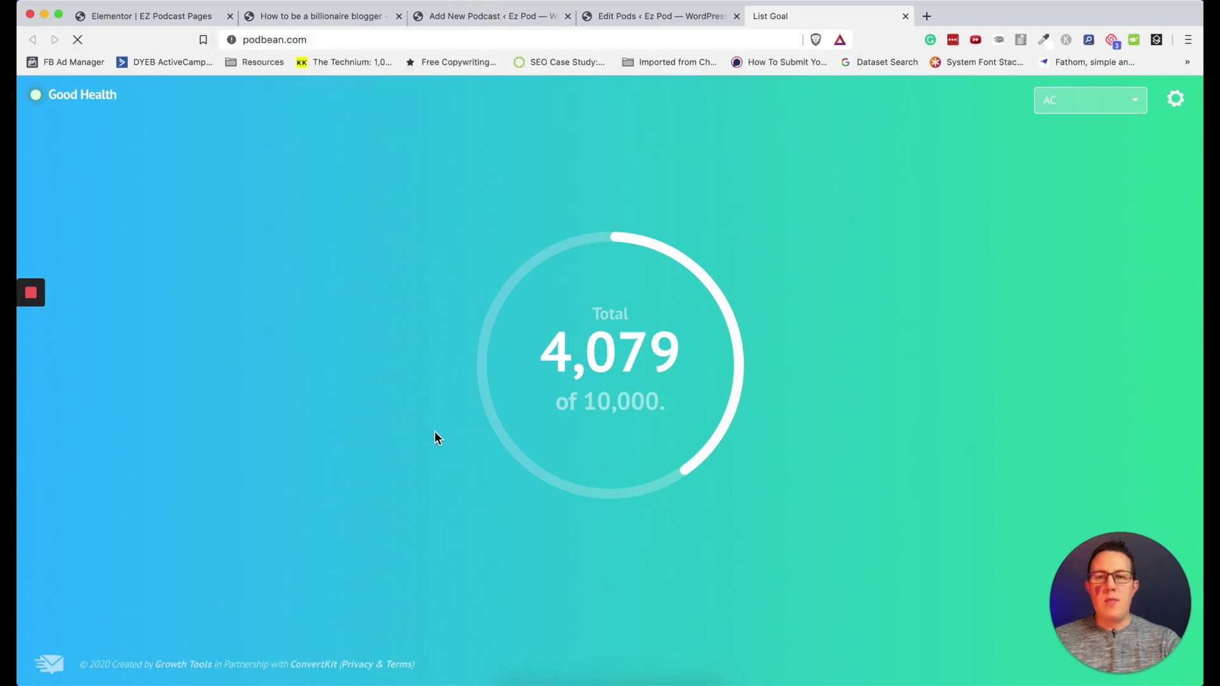
key(super+1)
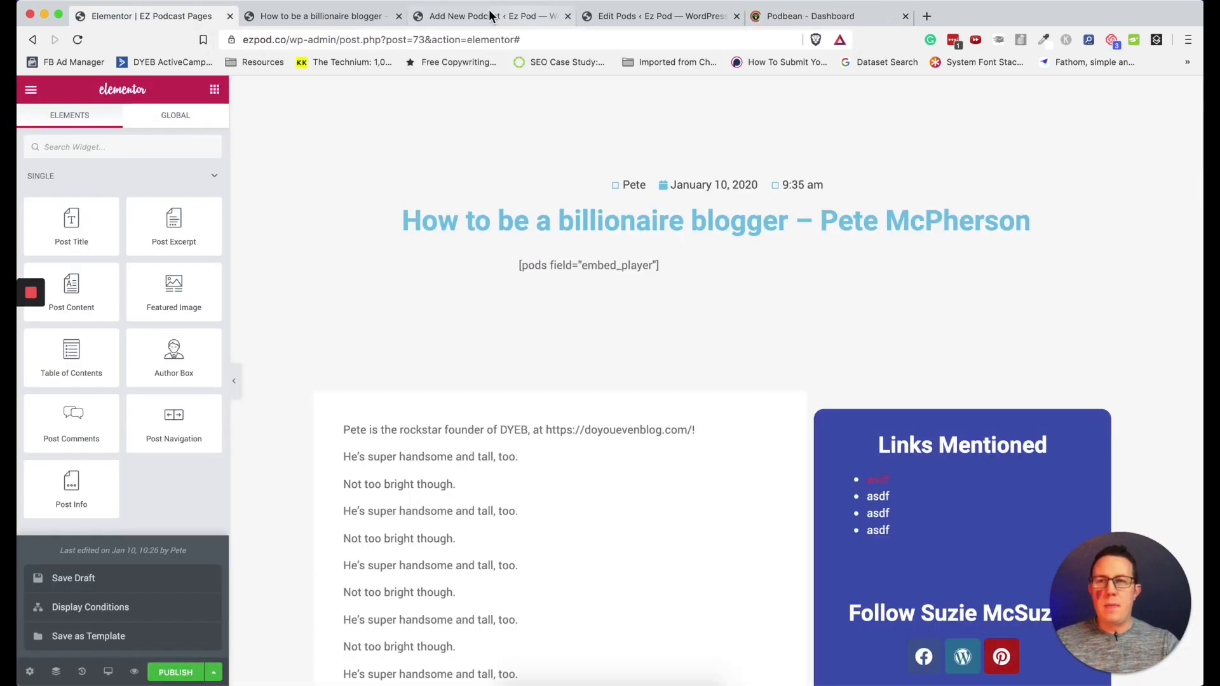
Fill the new podcast's Links Mentioned field with the bullets "seth's website", "Pete's website", "some book" and "something"
click(464, 14)
scroll(386, 460, down, 6)
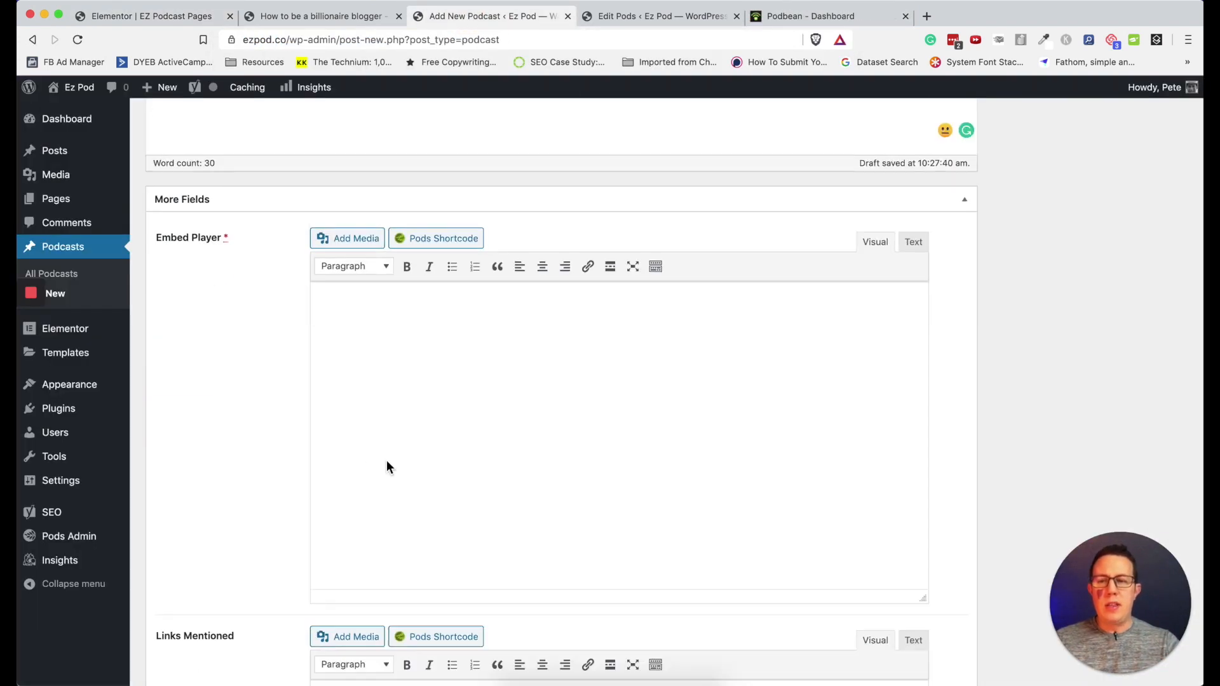
click(433, 357)
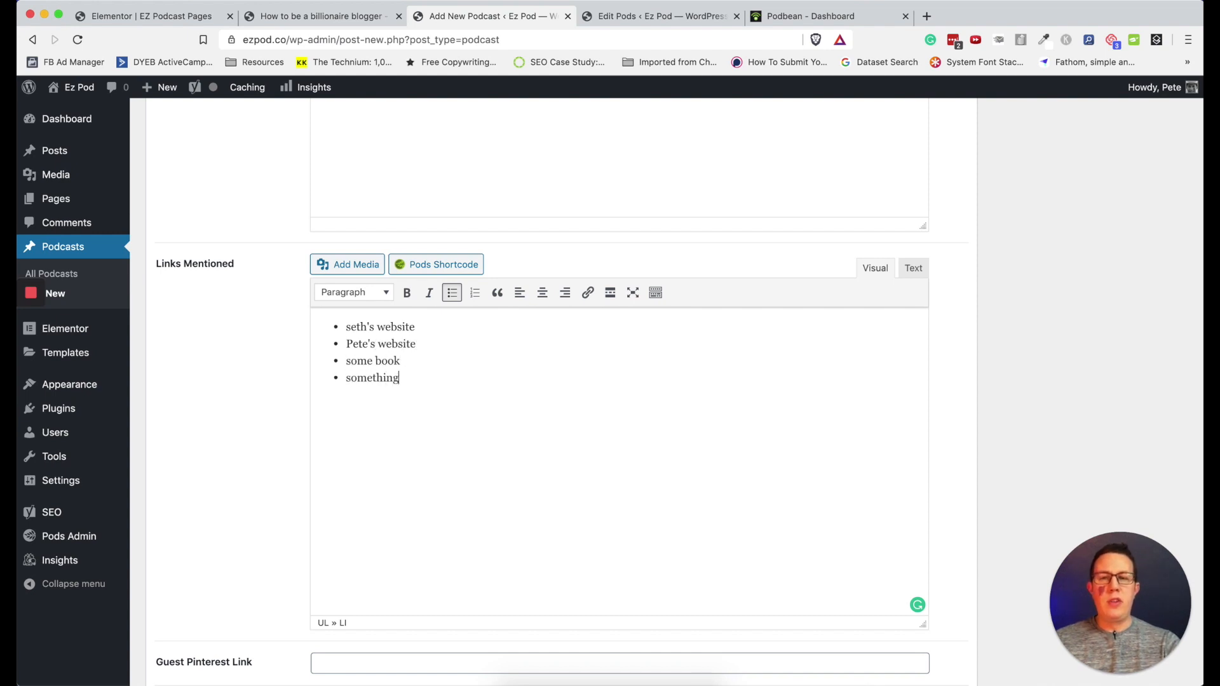
Link the "some book" bullet and the two website bullets in Links Mentioned to "#"
triple_click(384, 363)
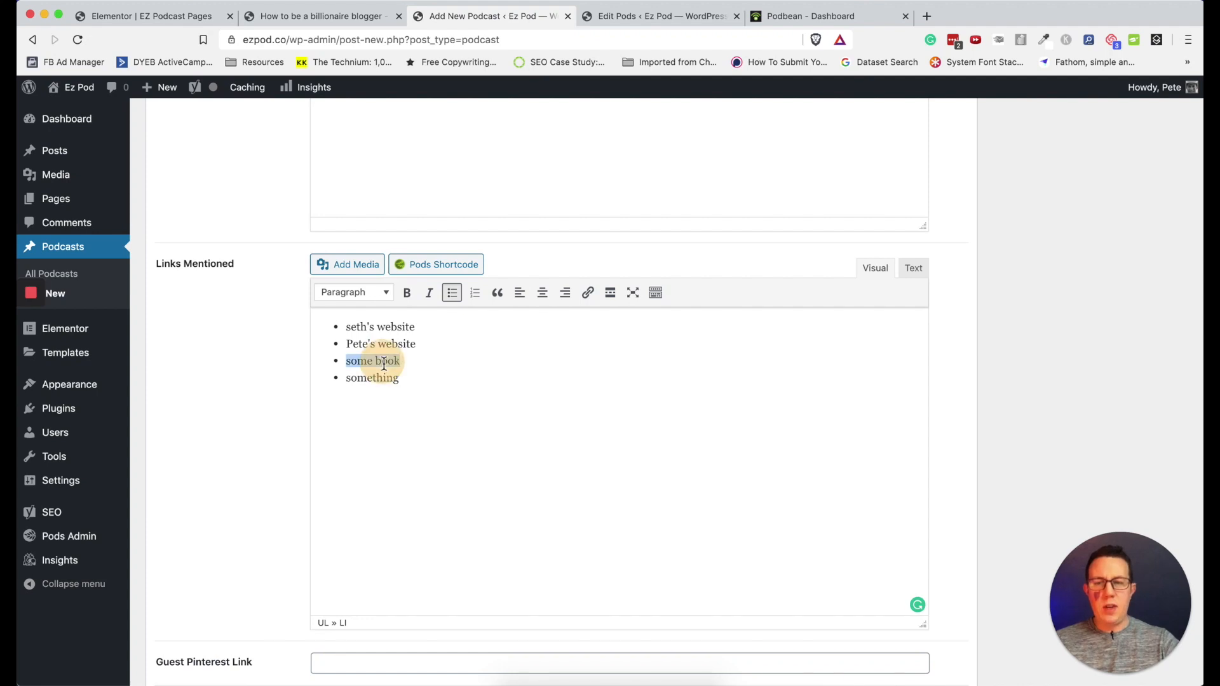
key(ctrl+k)
text(#)
key(Return)
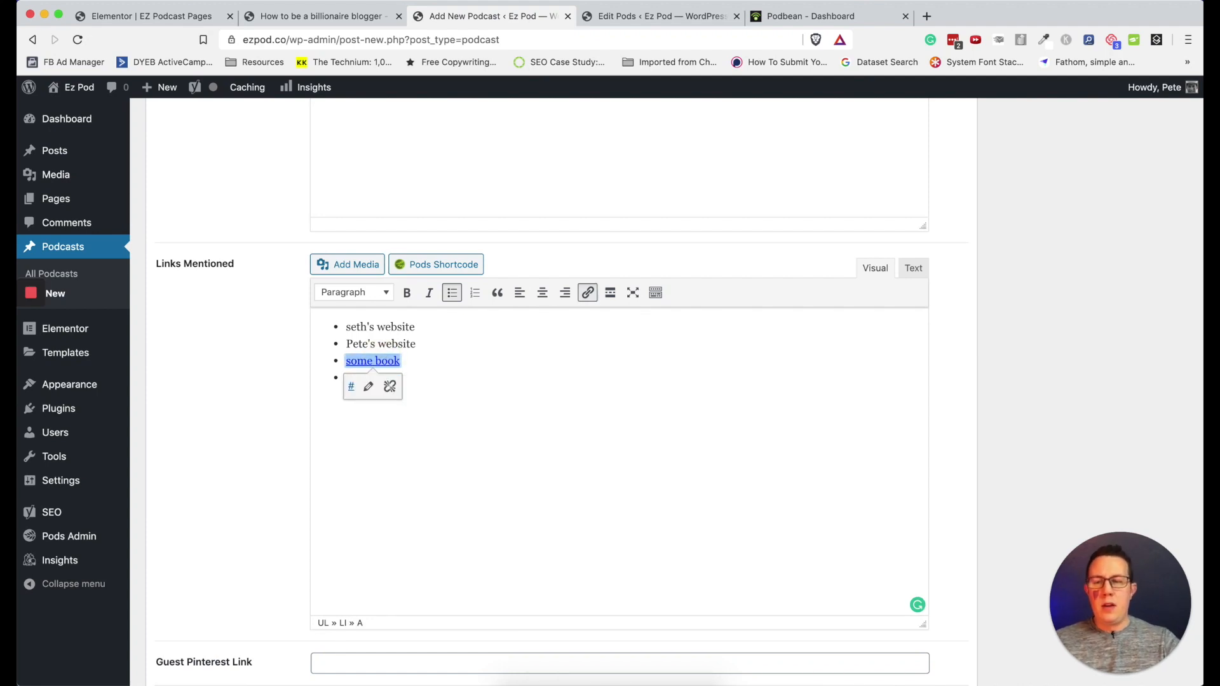
triple_click(370, 348)
key(ctrl+k)
text(#)
key(Return)
triple_click(365, 327)
key(ctrl+k)
text(#)
key(Return)
Set Guest Pinterest Link and Guest Website to "#" and Guest Name to "Seth McFarlane"
scroll(373, 487, down, 3)
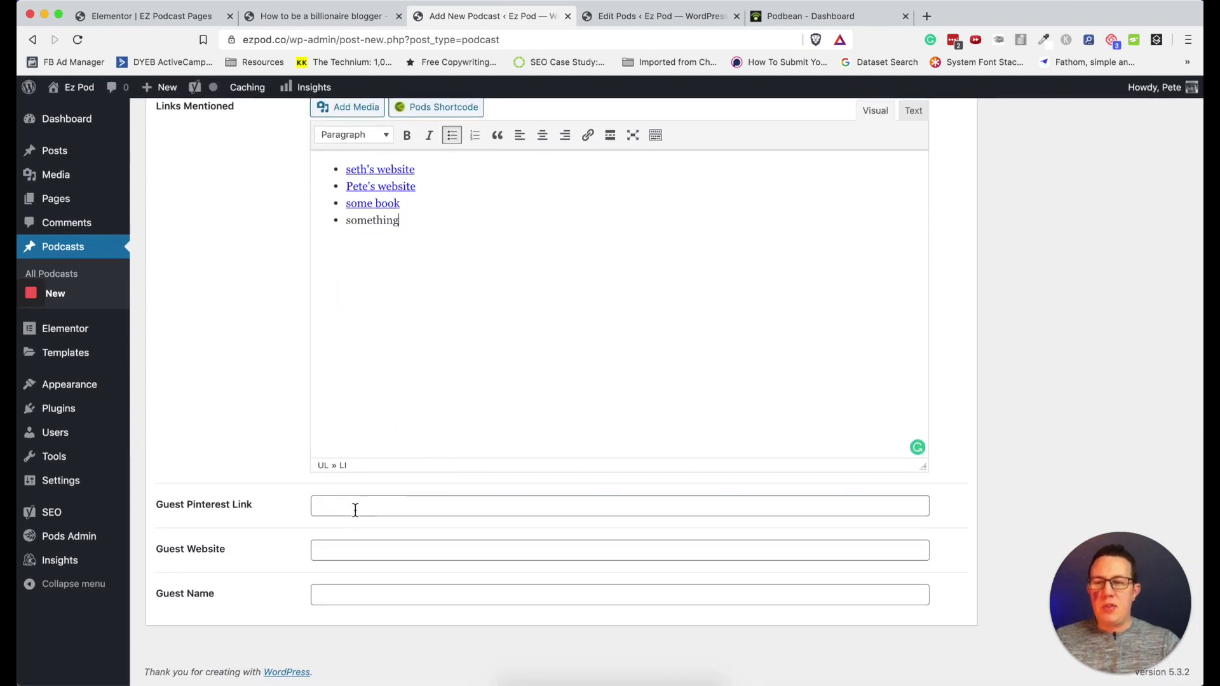
click(355, 511)
text(#)
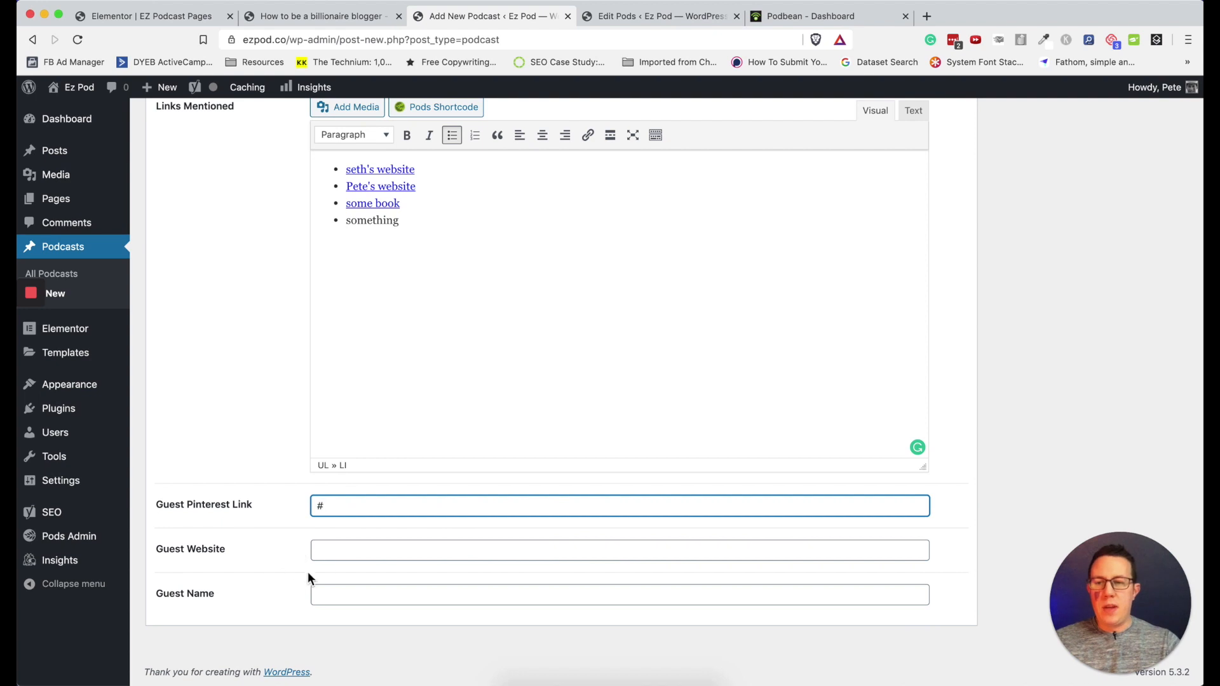
click(337, 552)
text(#)
click(329, 593)
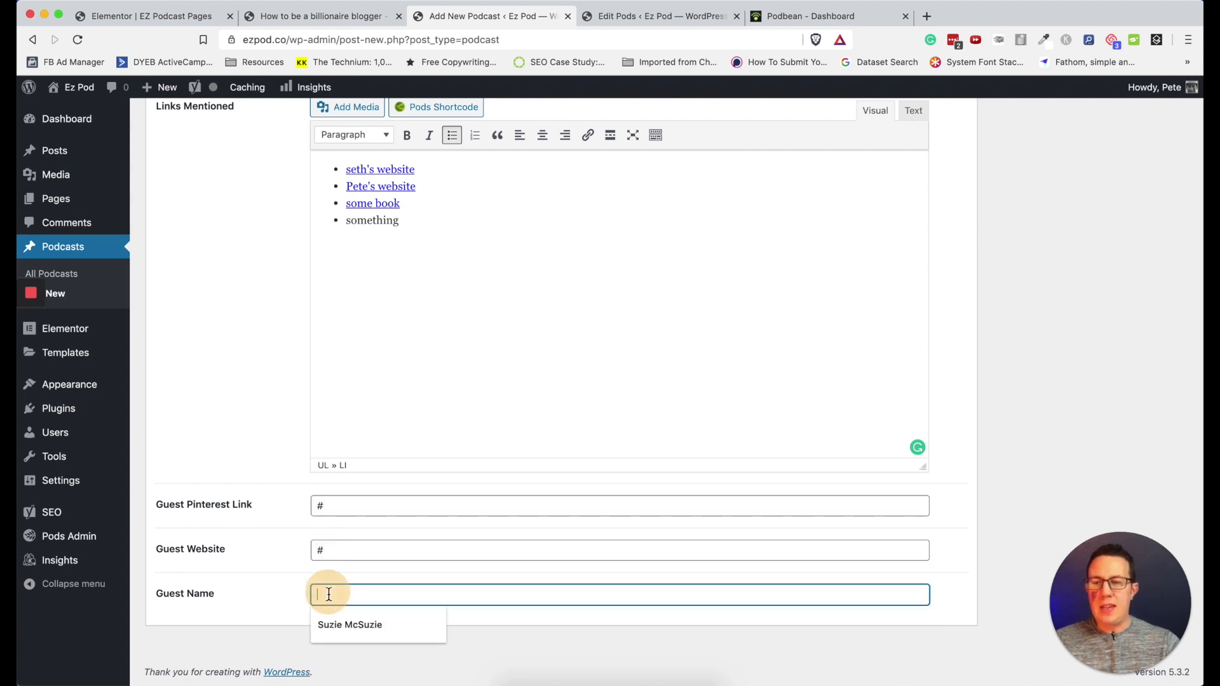
text(Seth McFarlane)
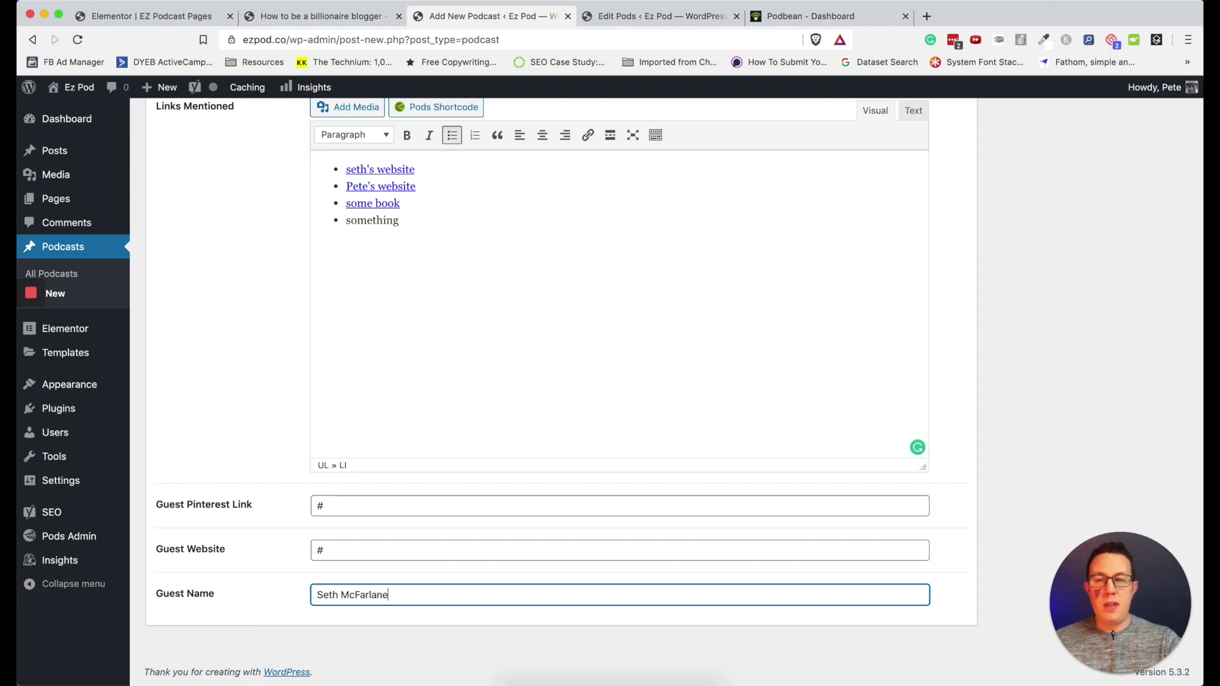
Copy the rectangle player's widget code of the Podbean episode "How to Build Profitable Niche Sites (In 2020)", then close the Podbean and Edit Pods tabs
scroll(462, 521, up, 15)
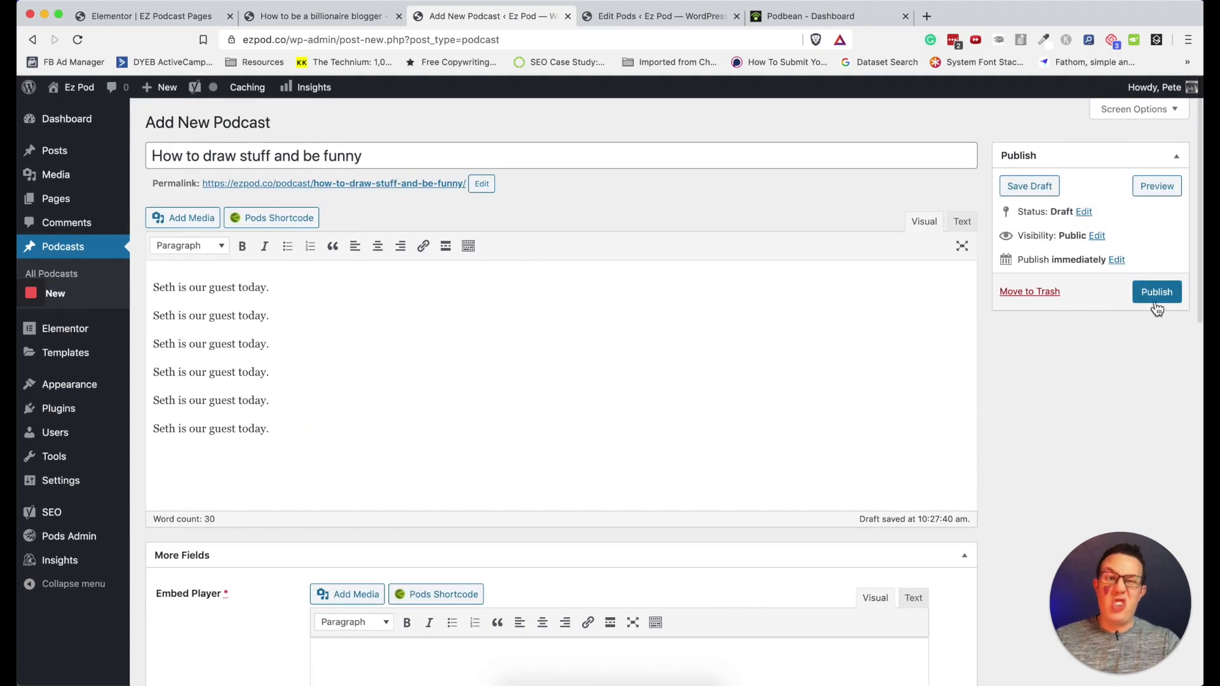
click(782, 19)
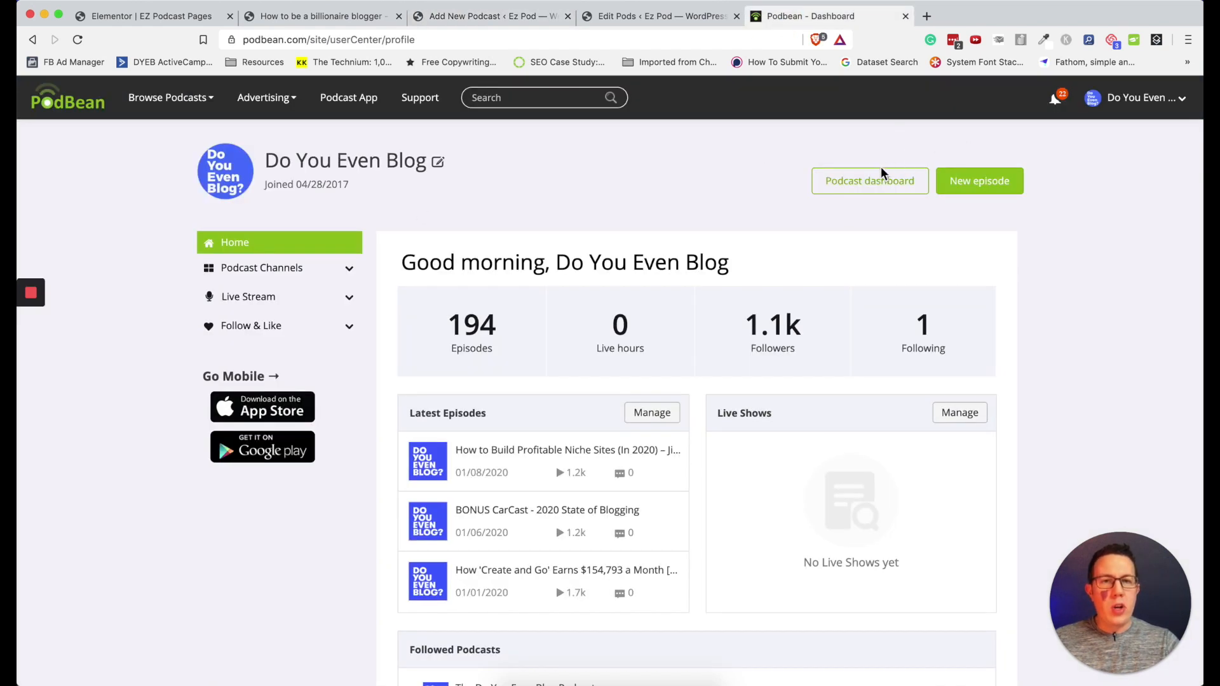
click(867, 181)
click(77, 181)
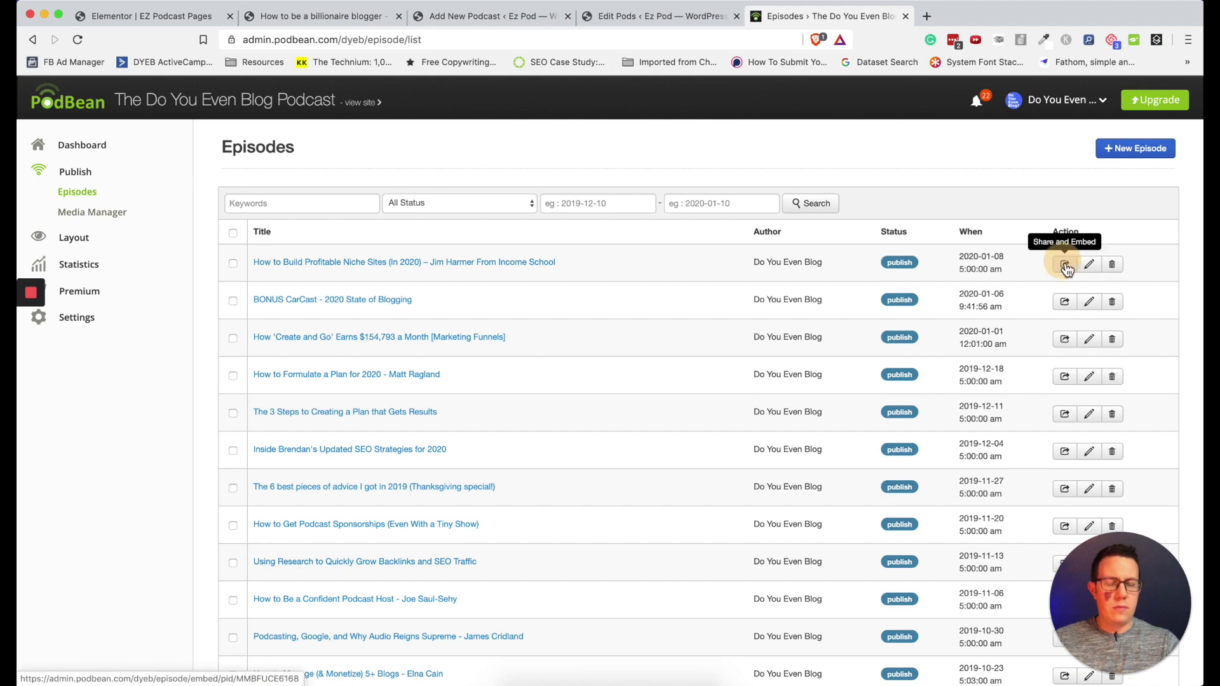
click(1065, 264)
click(596, 522)
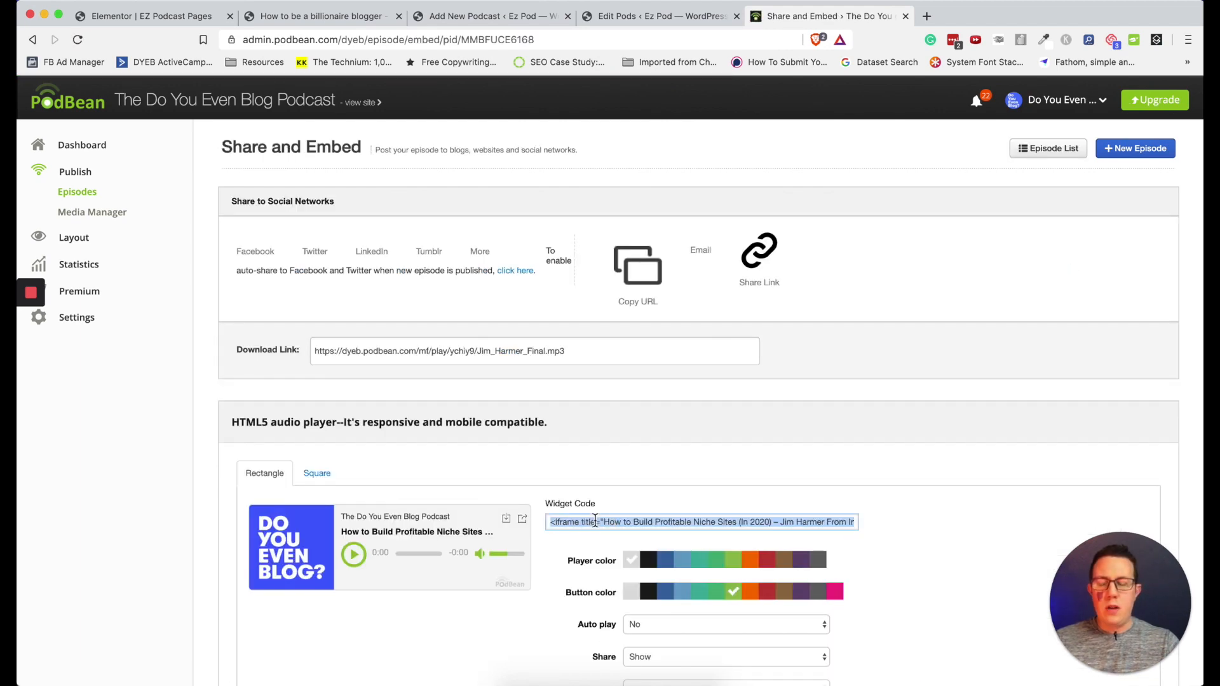
key(super+w)
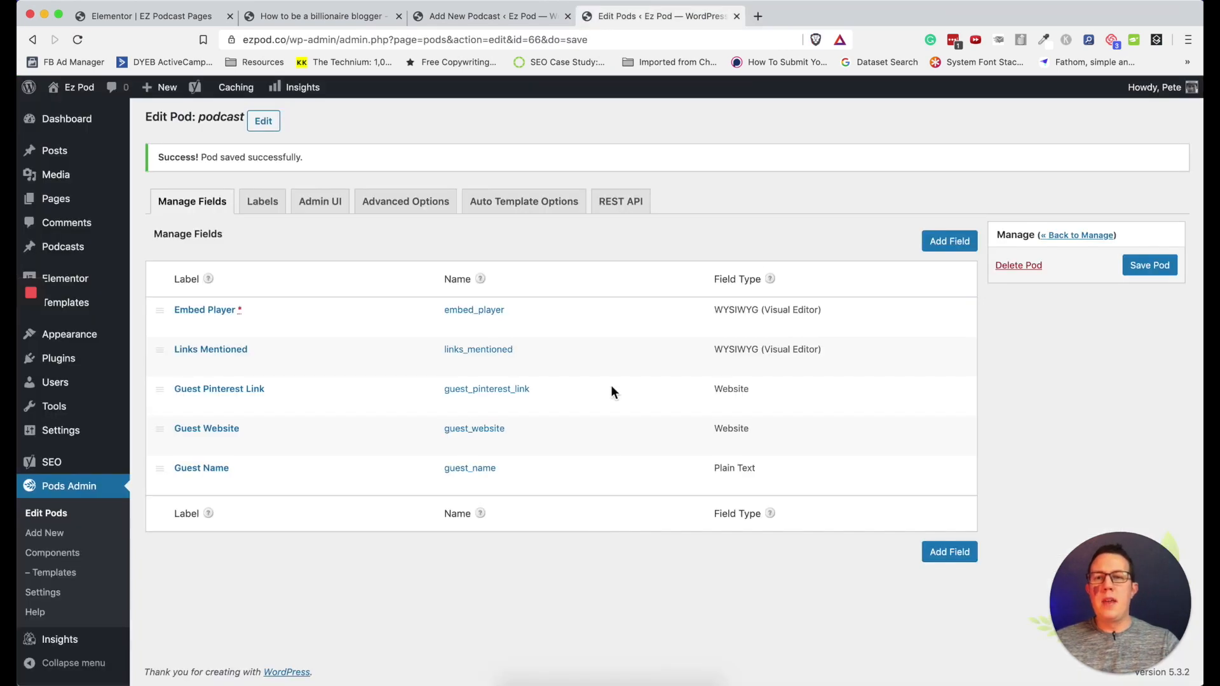
key(super+w)
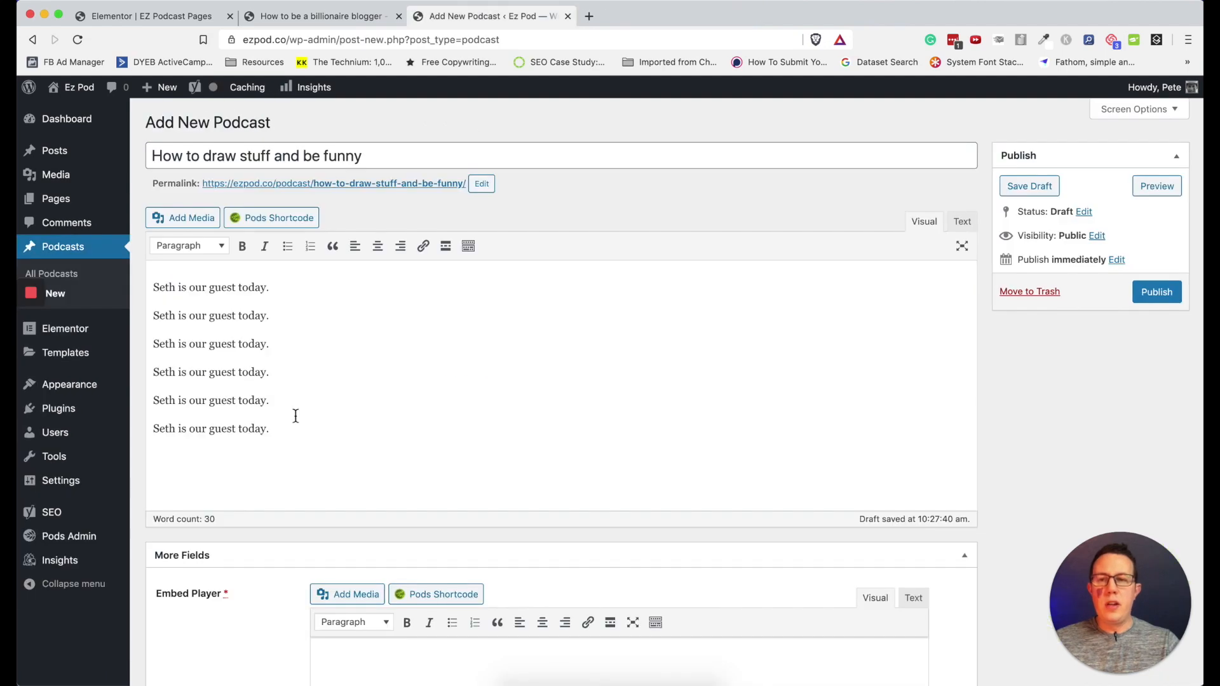
Paste the copied iframe code as text into the new podcast's Embed Player field and publish the podcast
scroll(295, 416, down, 5)
click(913, 292)
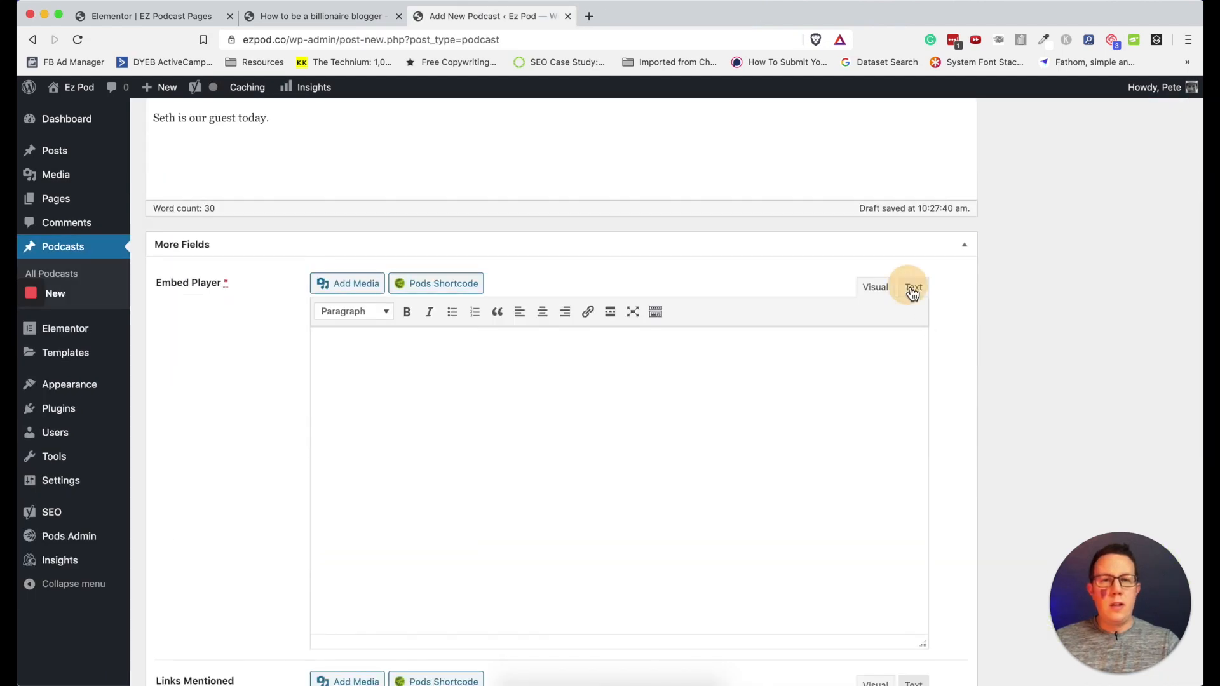
click(410, 449)
text(<iframe title="How to Build Profitable Niche Sites (In 2020) - Jim Harmer From Income School" height="122" width="100%" style="border: none;" scrolling="no" data-name="pb-iframe-player" src="https://www.podbean.com/media/player/mmbfu-ce6168?from=yiiadmin&download=1&version=1&skin=1&btn-skin=107&auto=0&share=1&fonts=Helvetica&download=1&rtl=0&pbad=1"></iframe>)
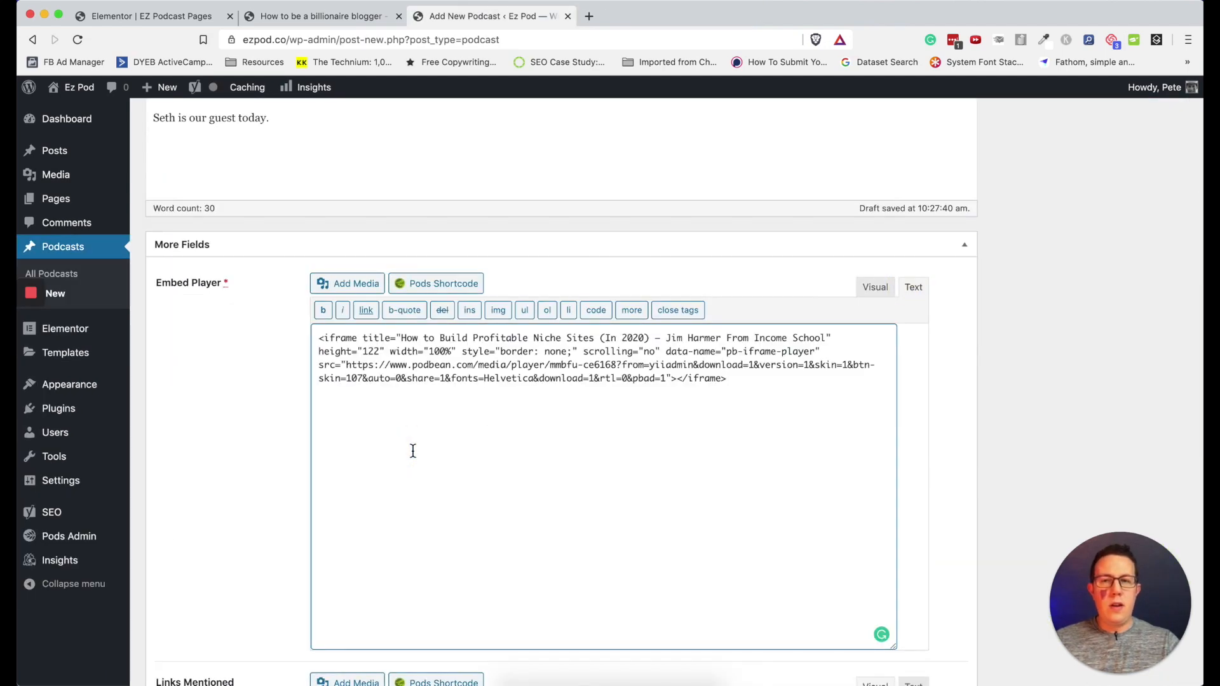
scroll(413, 451, up, 5)
click(1149, 293)
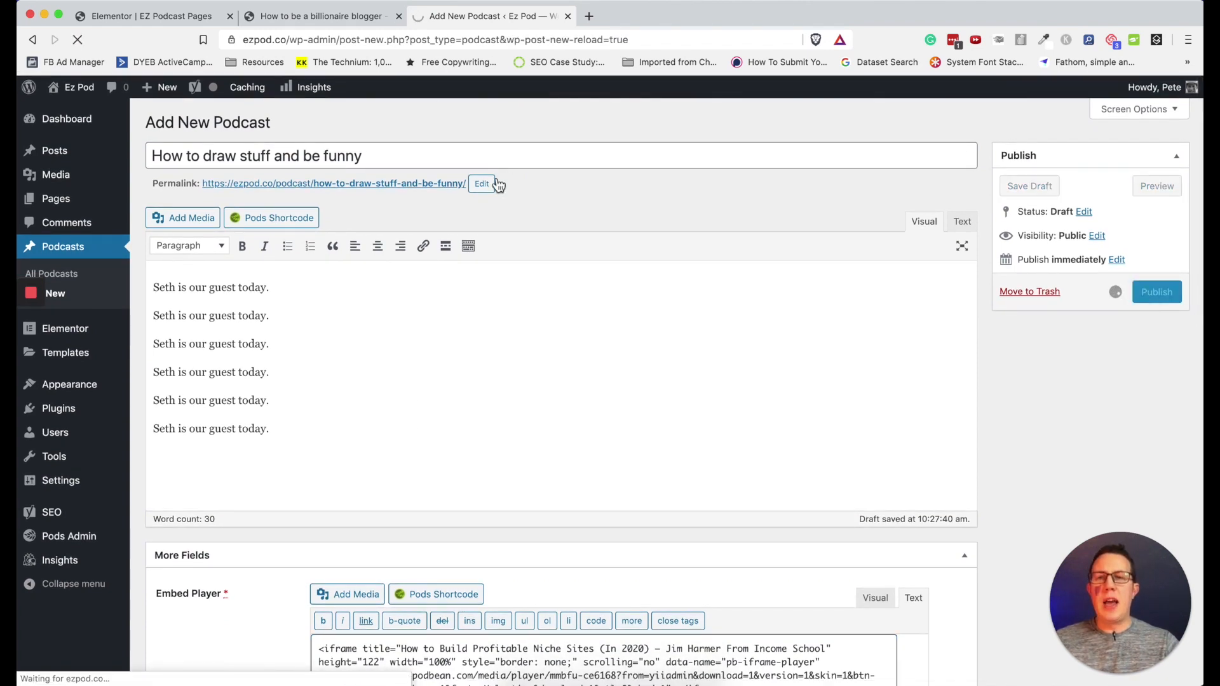
Publish the Elementor single template with its display condition set to include all Podcasts
click(115, 12)
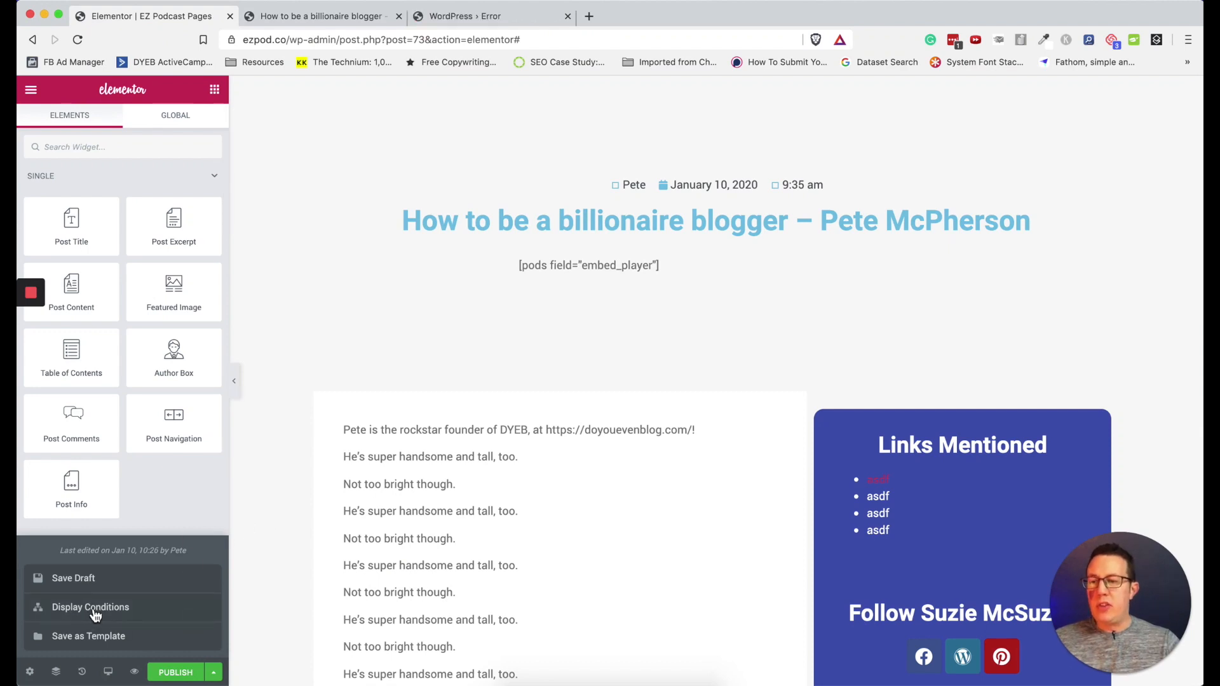
click(175, 672)
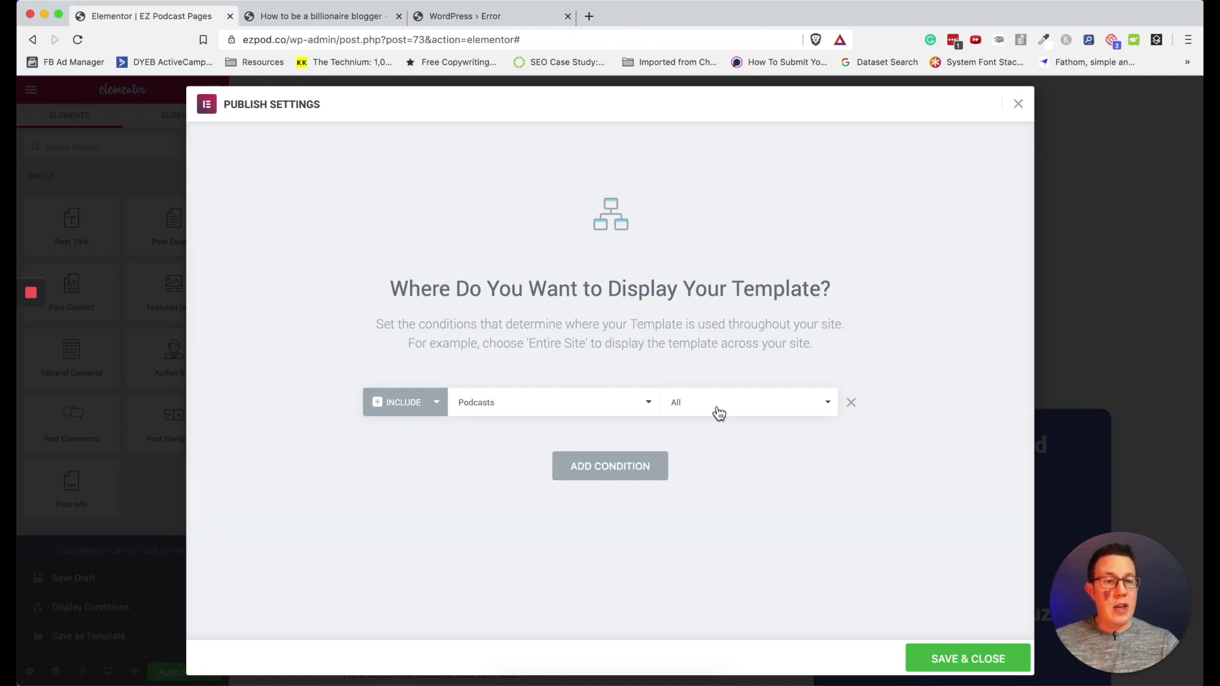
click(941, 660)
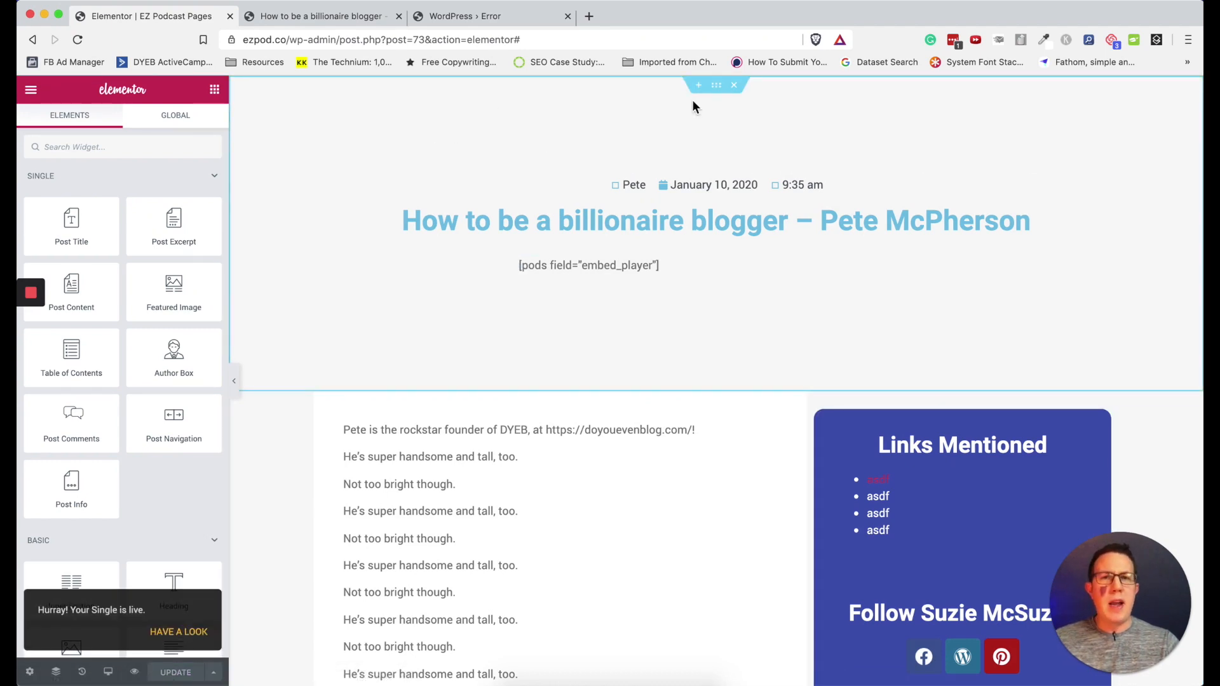
click(483, 15)
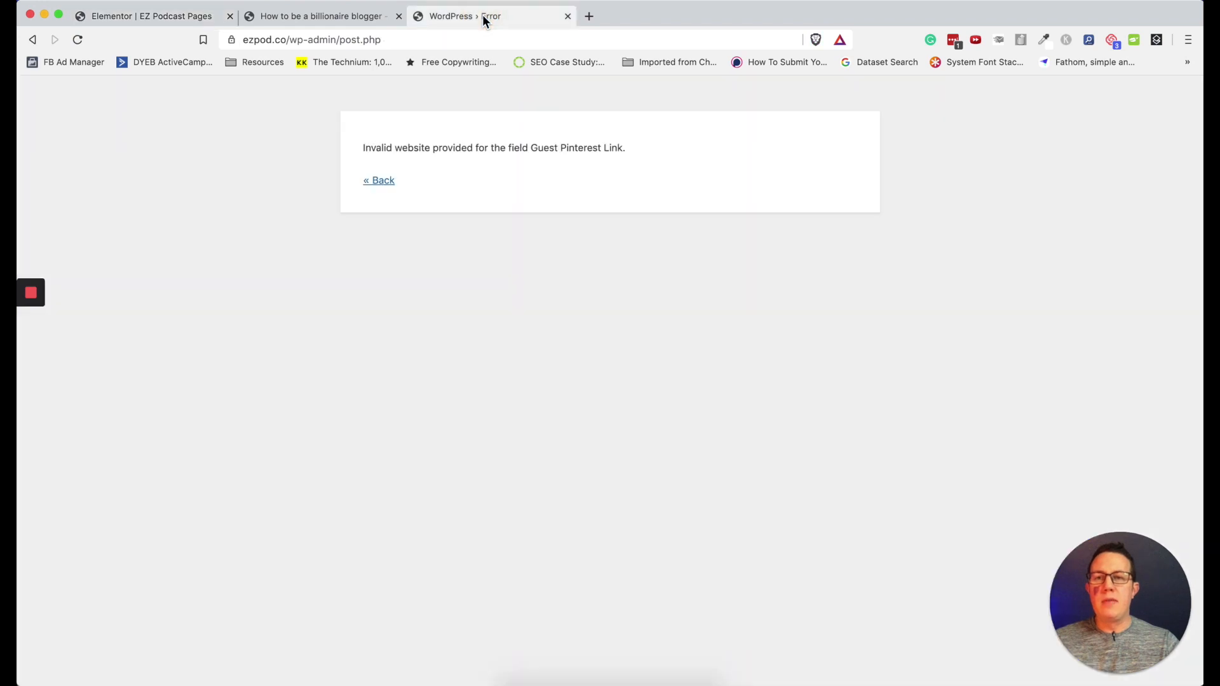
click(387, 186)
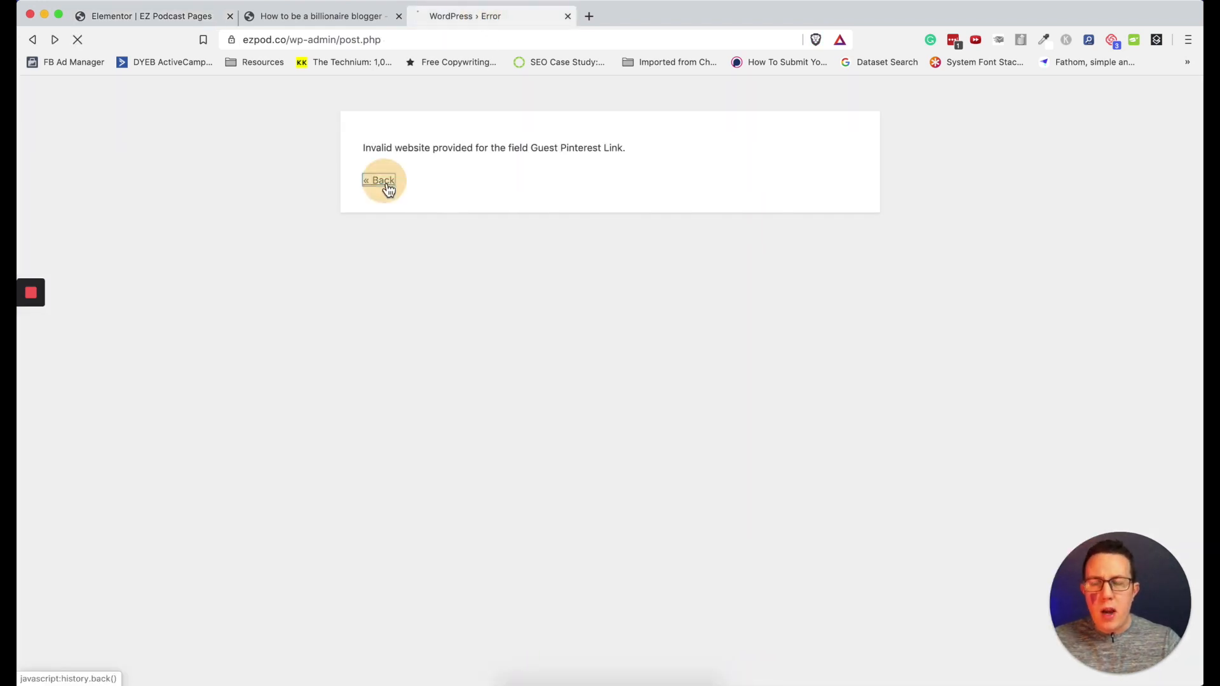
text(in)
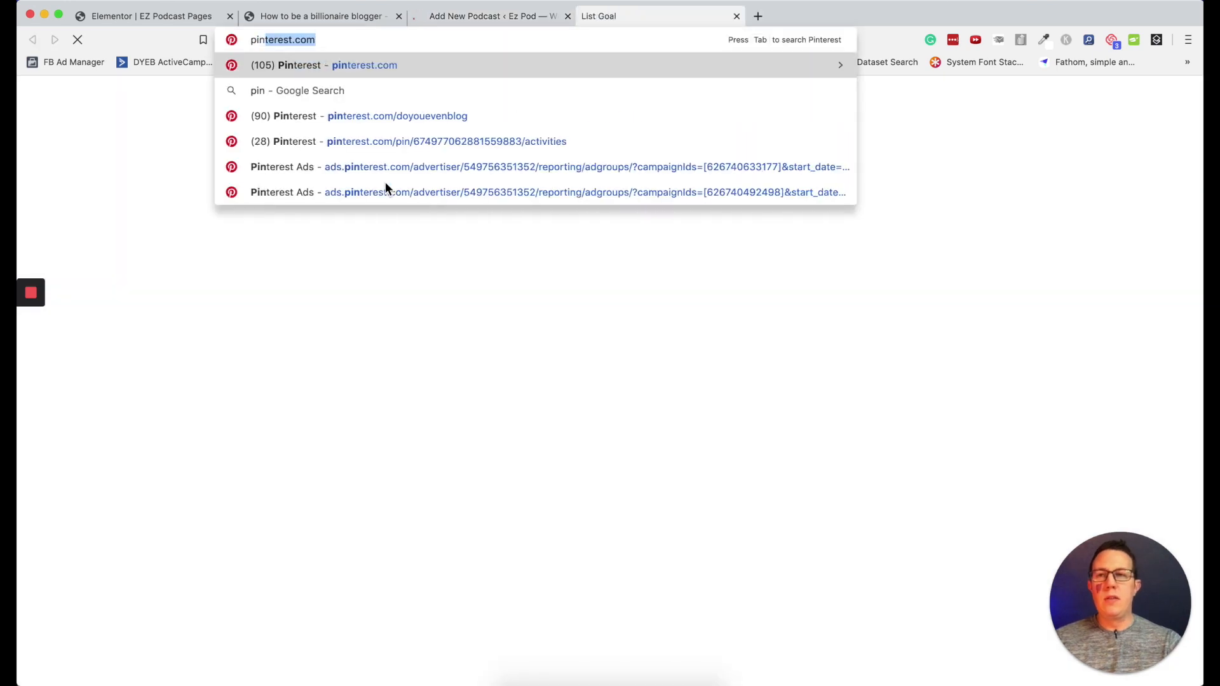
key(Down)
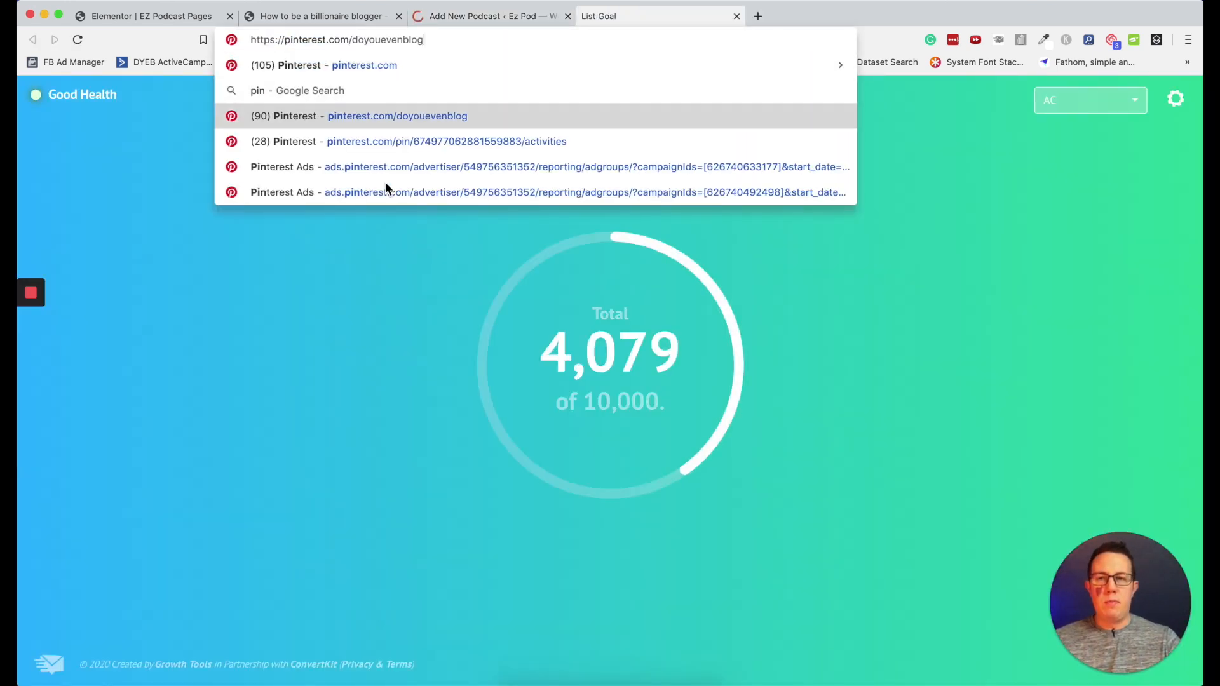
key(super+w)
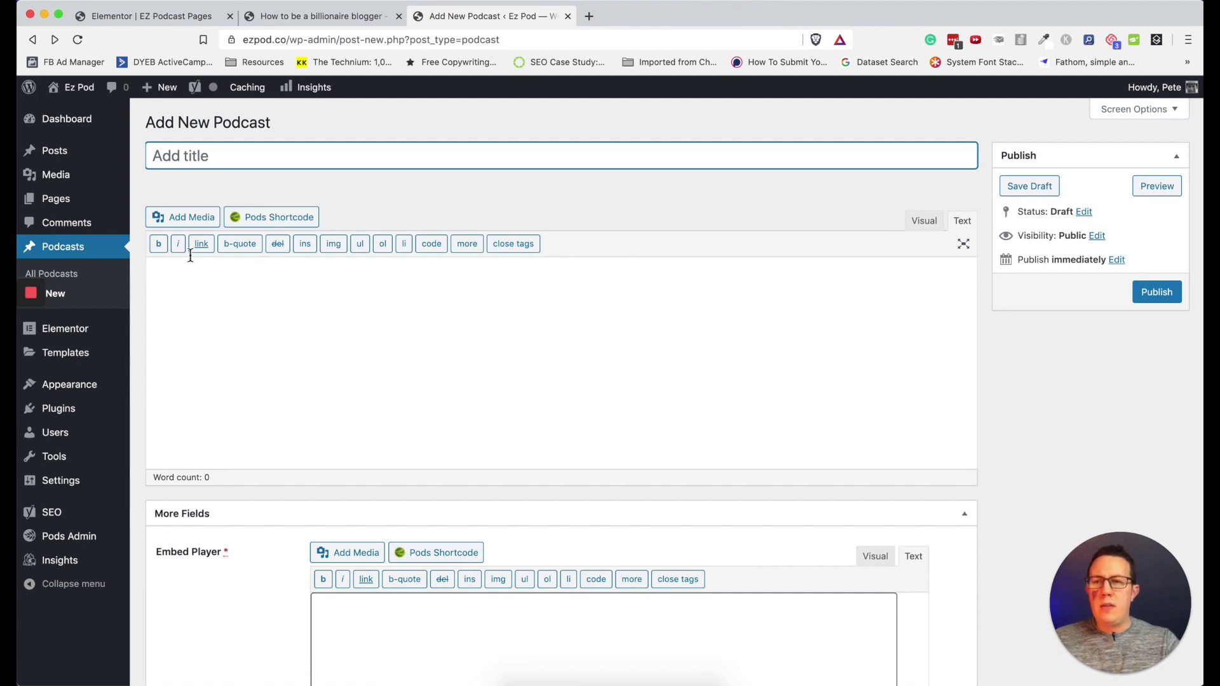
Reopen the podcast "How to draw stuff and be funny" for editing and check the contents of its custom fields
click(67, 249)
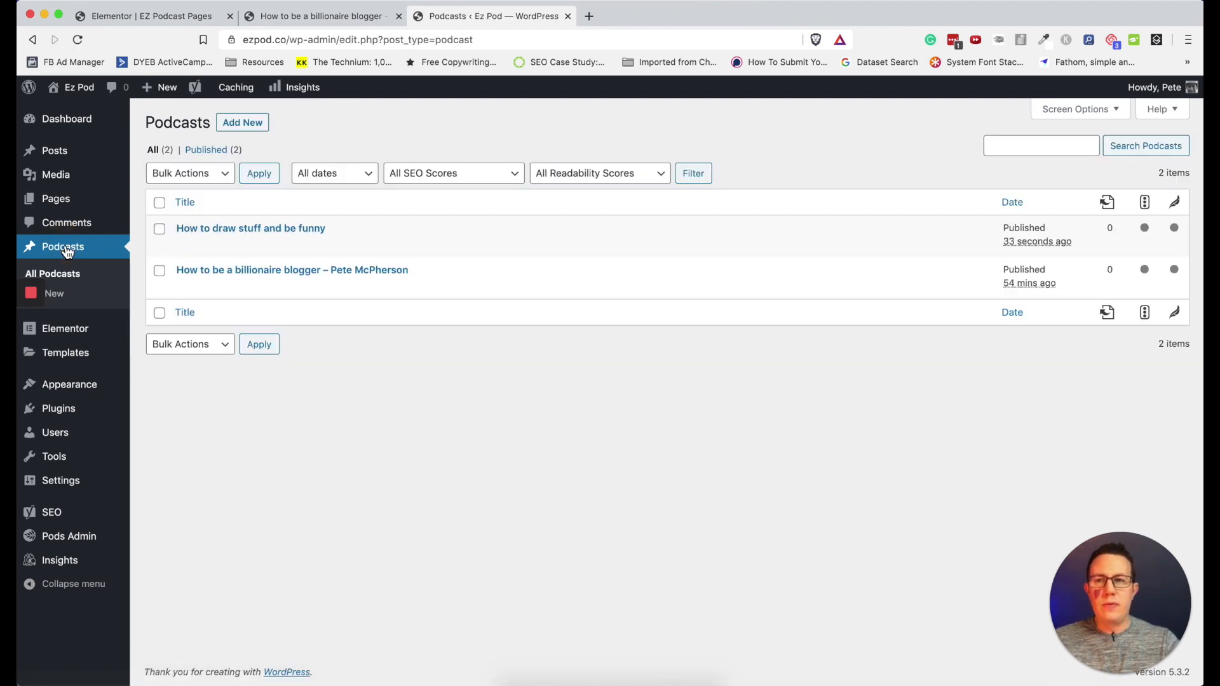
mouse_move(199, 237)
click(185, 246)
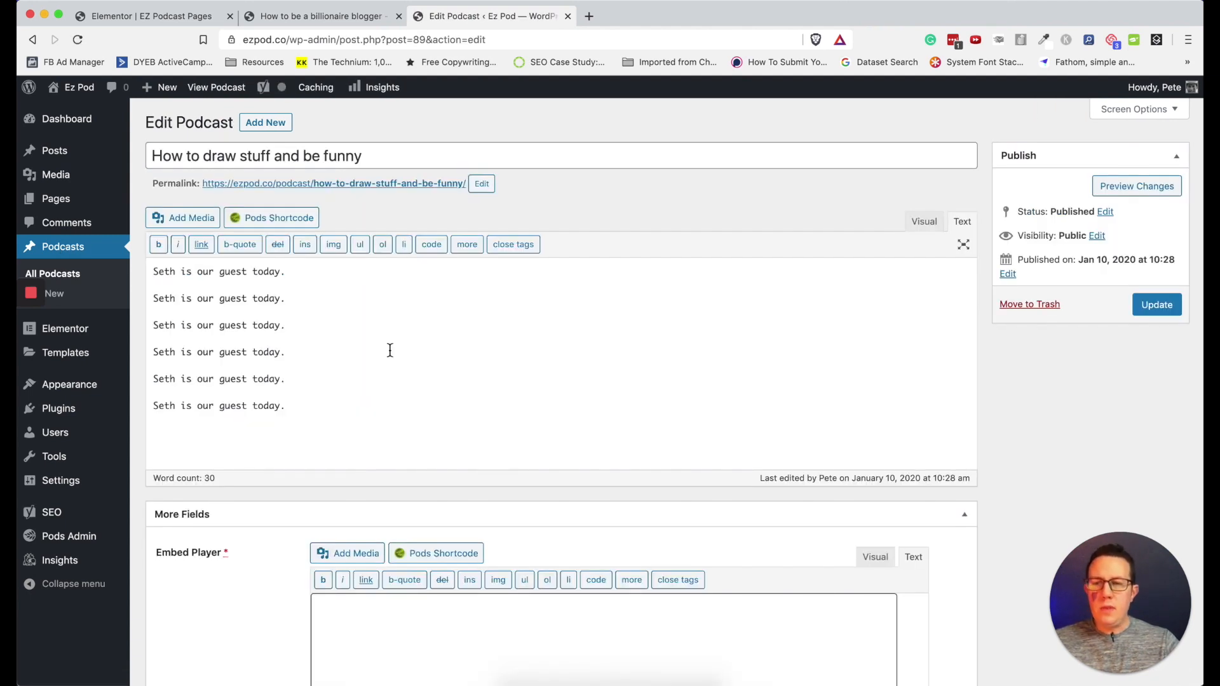
scroll(390, 351, down, 5)
scroll(390, 350, down, 10)
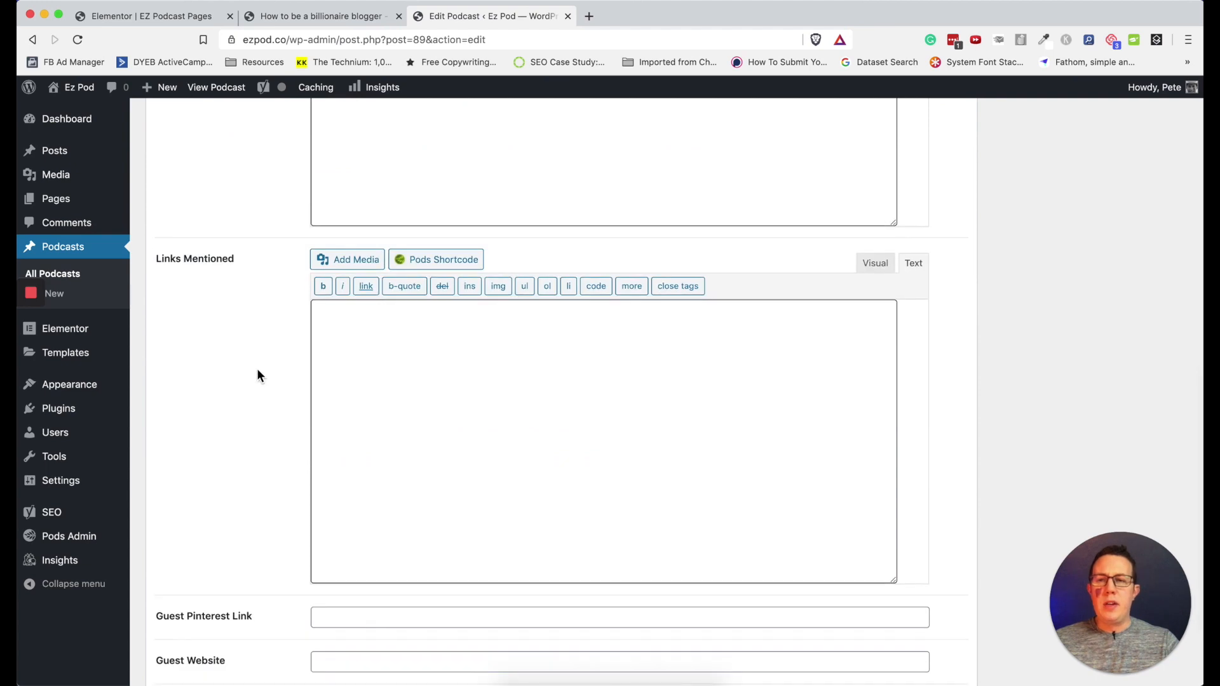
scroll(258, 375, down, 3)
scroll(330, 481, up, 11)
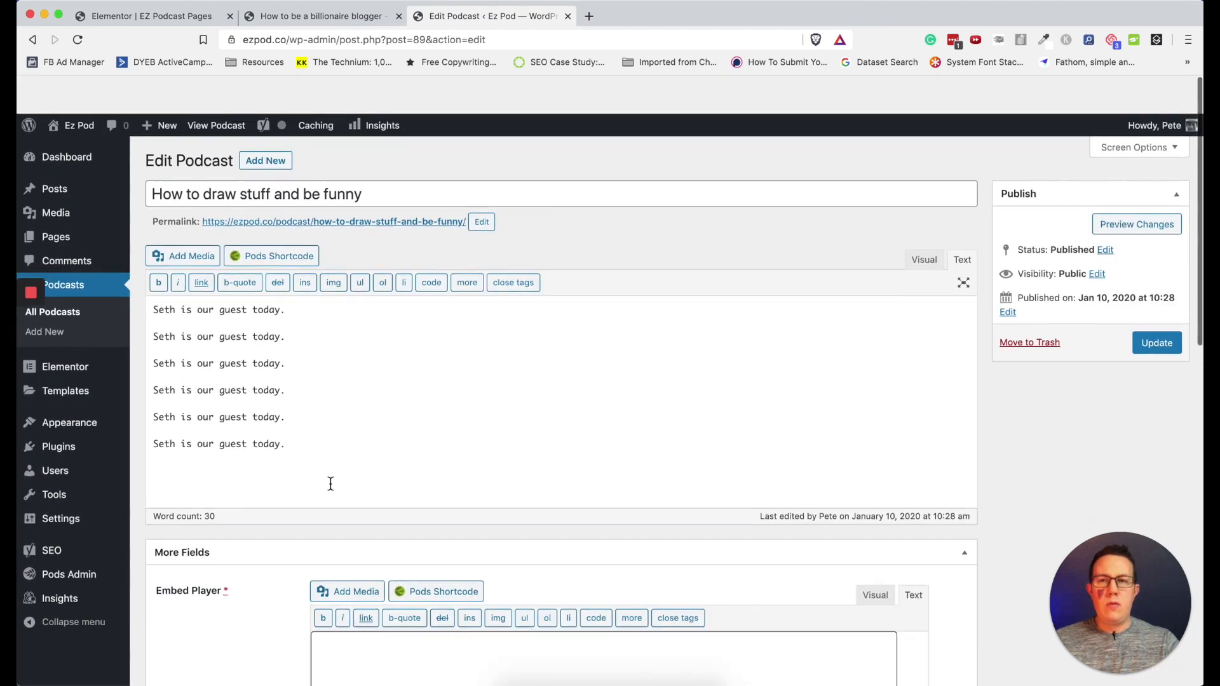
scroll(330, 483, down, 7)
click(365, 555)
scroll(366, 556, down, 4)
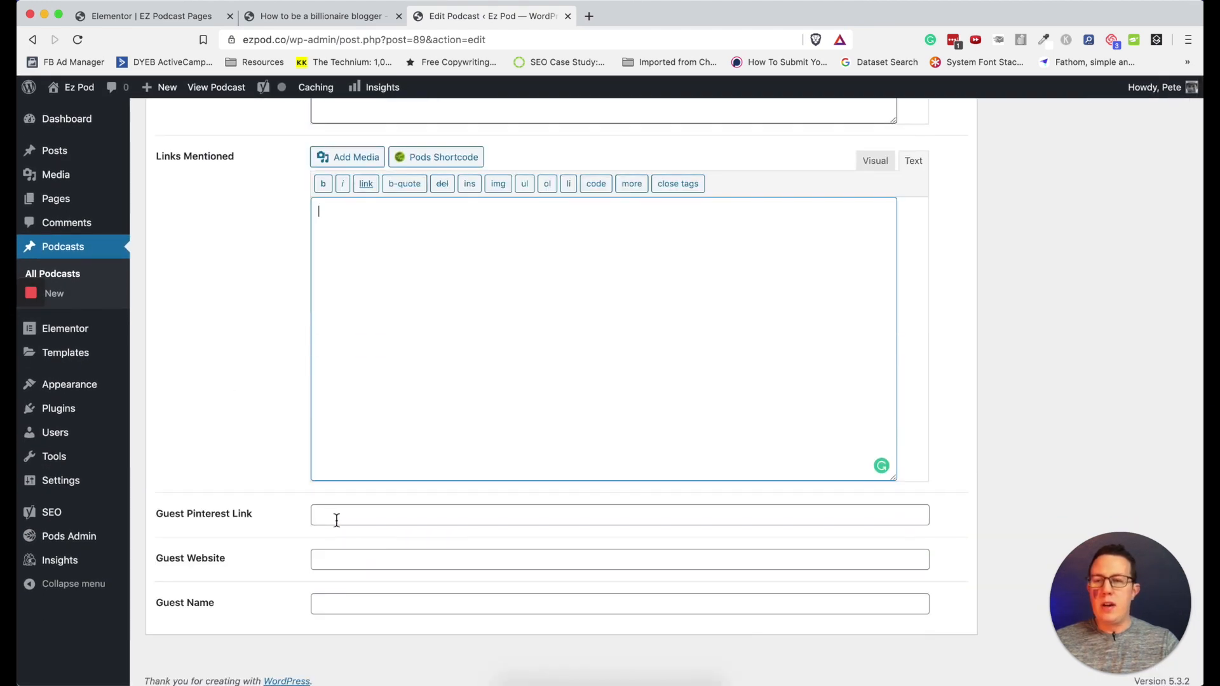
click(335, 517)
key(Down)
key(Return)
click(350, 563)
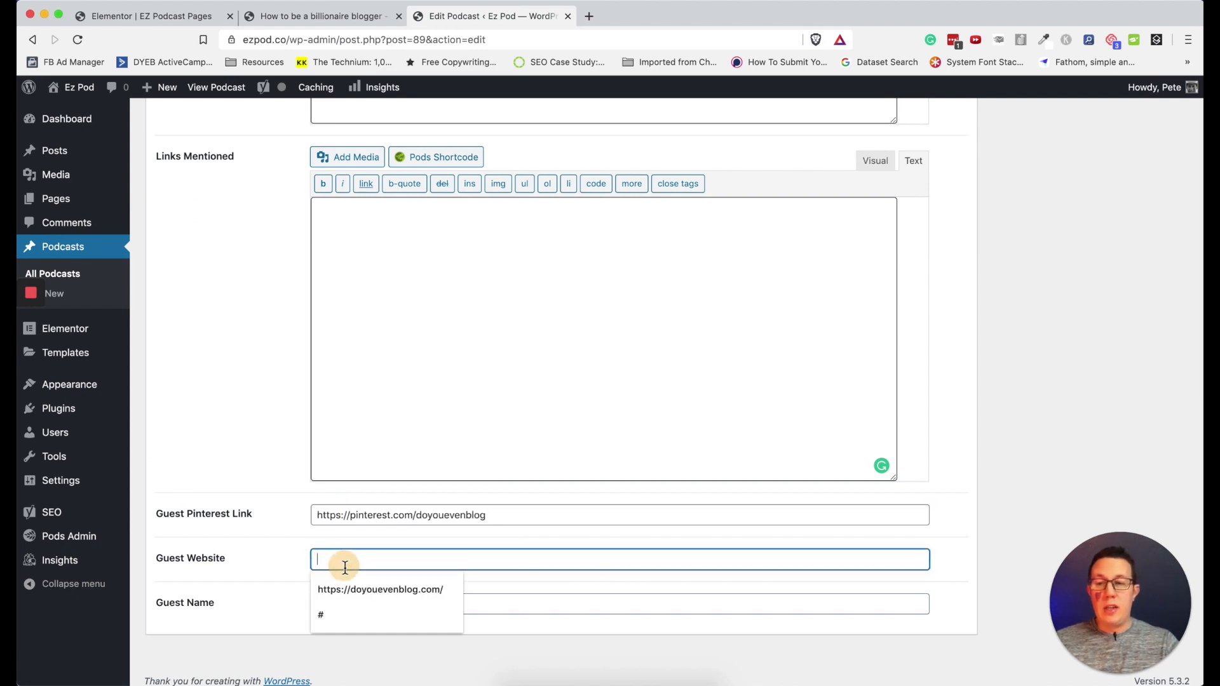
key(Down)
key(Return)
key(Tab)
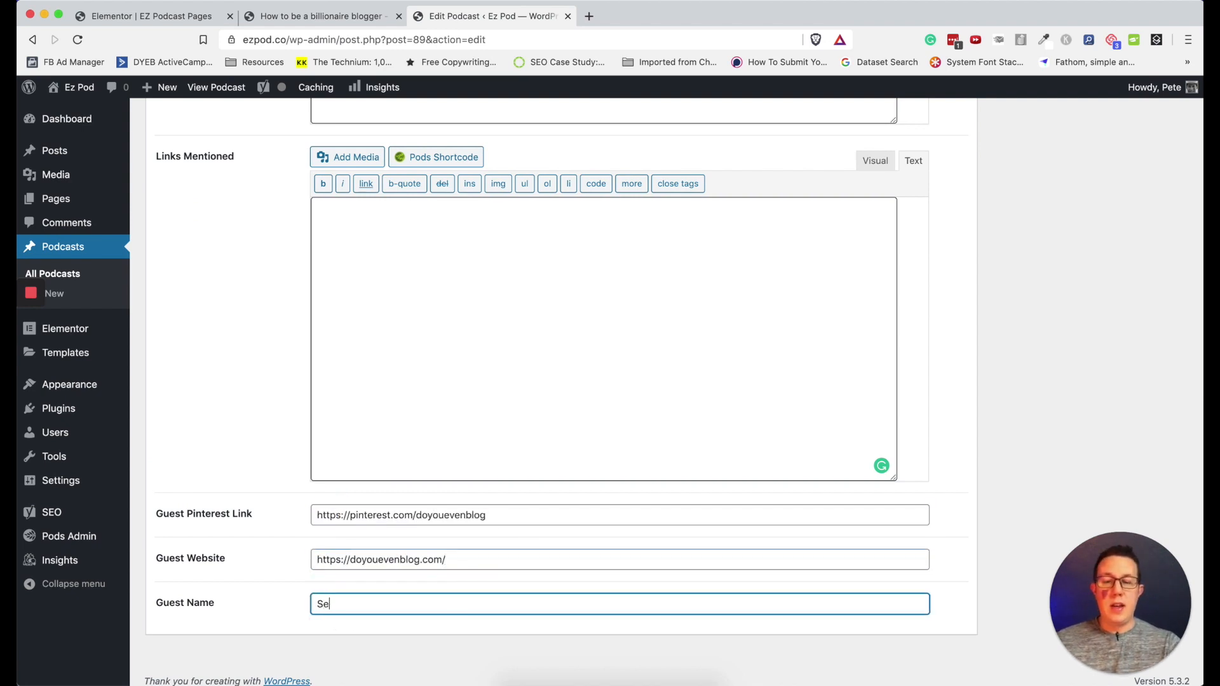
Fill the Links Mentioned field in visual mode with four "asdf" bullets
scroll(500, 516, up, 3)
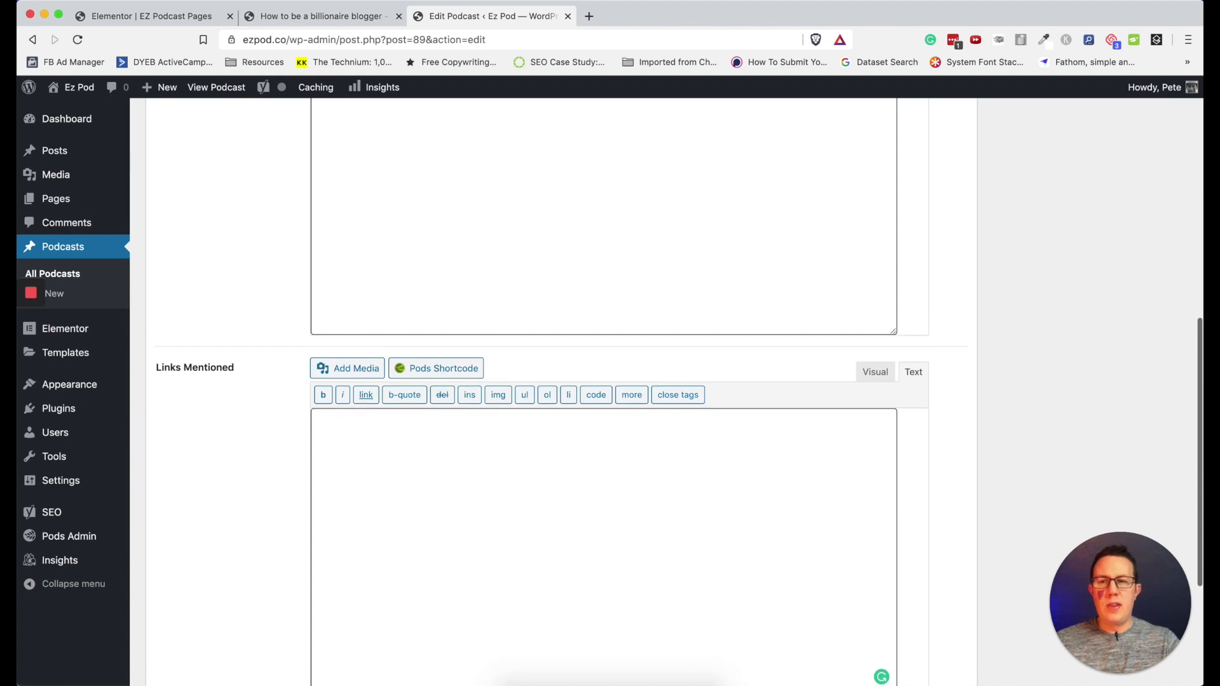
click(500, 516)
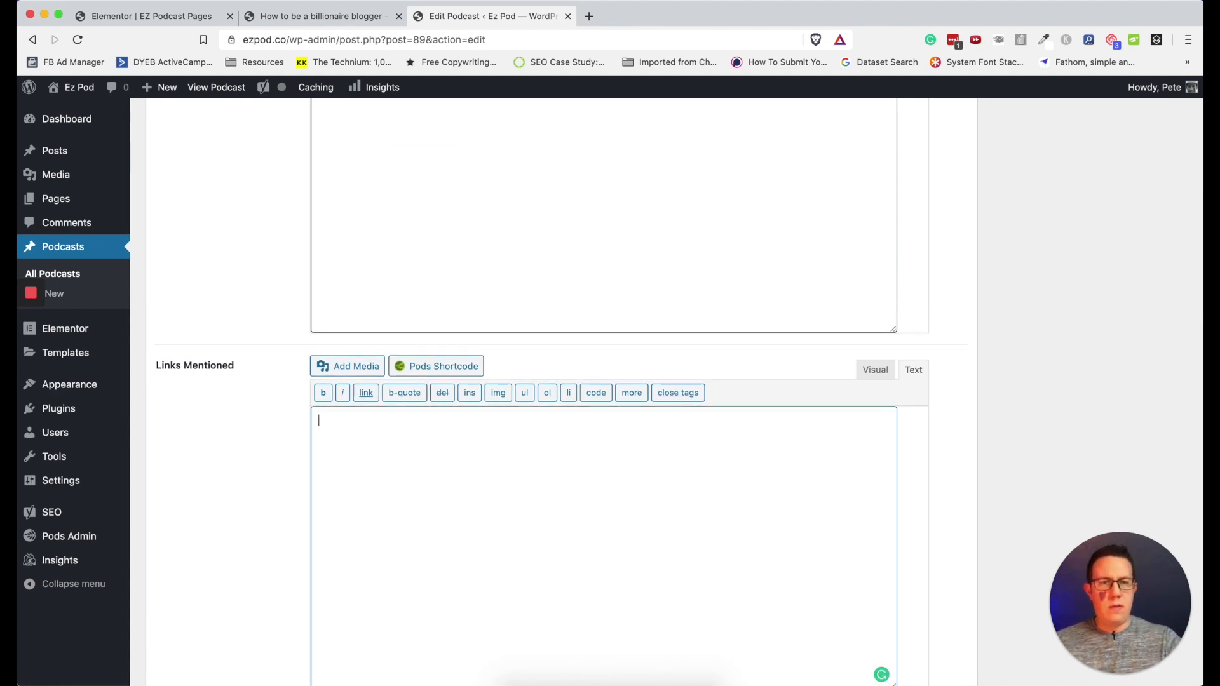
click(875, 372)
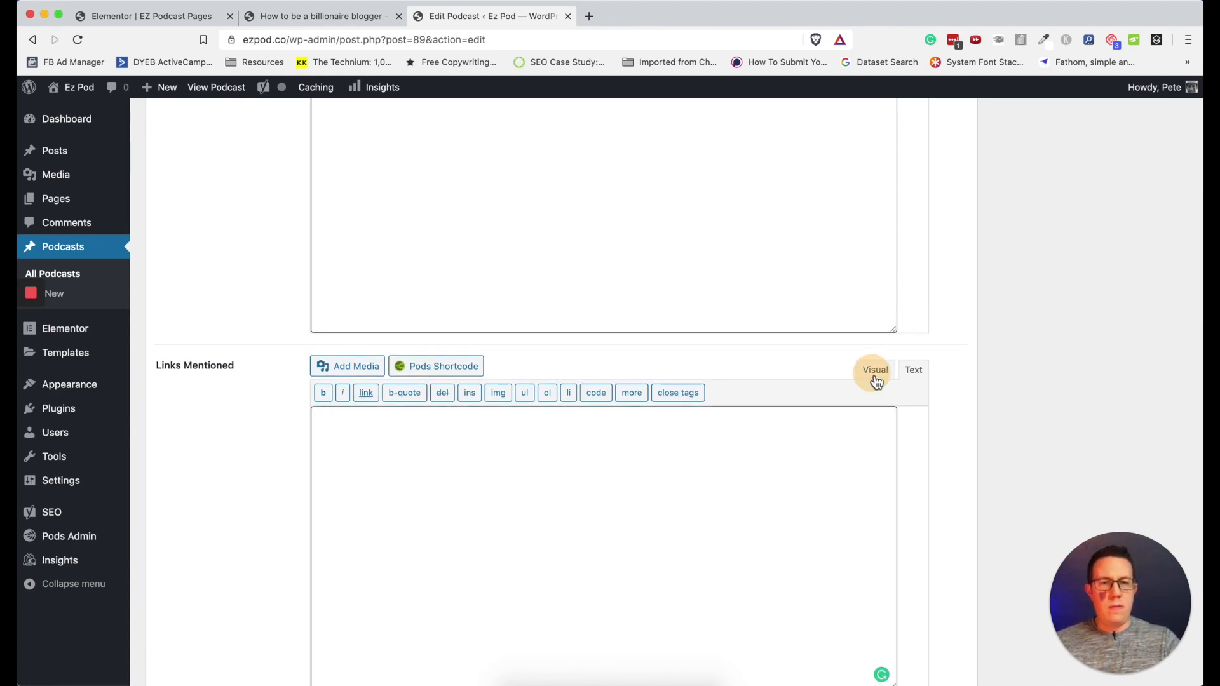
click(397, 486)
text(* as)
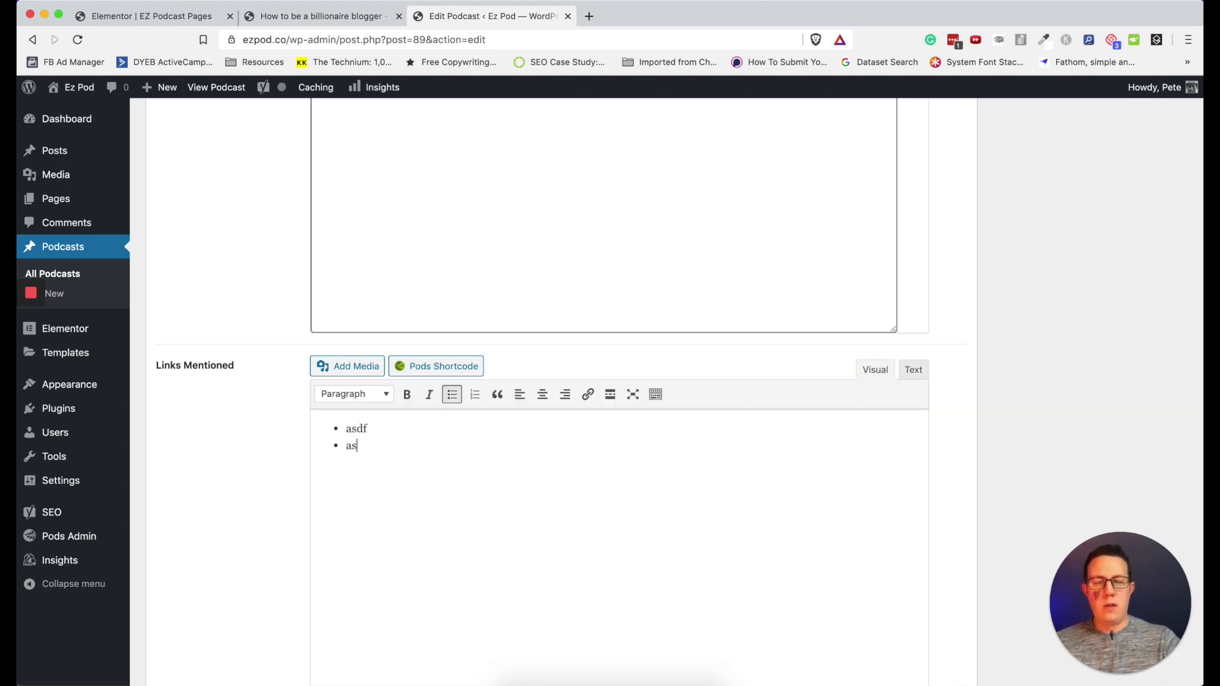
Paste the Podbean iframe code of the episode "BONUS CarCast - 2020 State of Blogging" as text into the Embed Player field
scroll(399, 487, up, 5)
click(488, 480)
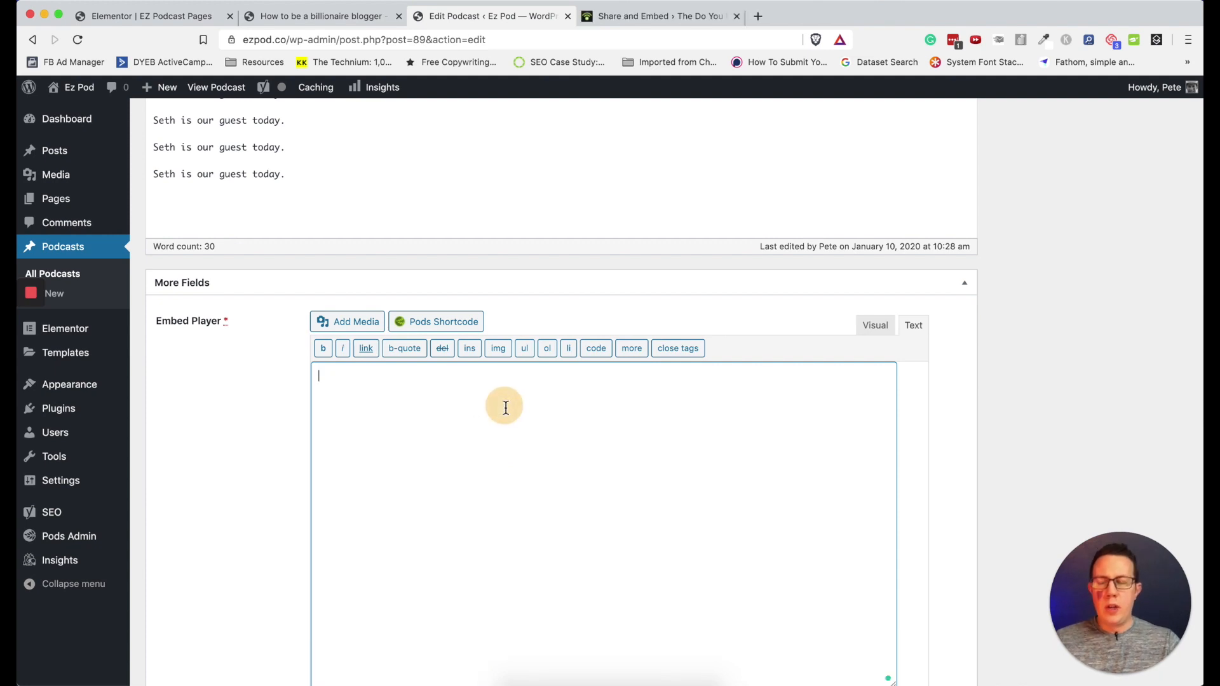
text(<iframe title="BONUS CarCast - 2020 State of Blogging" height="122" width="100%" style="border: none;" scrolling="no" data-name="pb-iframe-player" src="https://www.podbean.com/media/player/6p2uj-ce2370?from=yiiadmin&download=1&version=1&skin=1&btn-skin=107&auto=0&share=1&fonts=Helvetica&download=1&rtl=0&pbad=1"></iframe>)
Complete the Guest Name as "Seth McFarlan" and update the podcast entry
scroll(665, 286, down, 10)
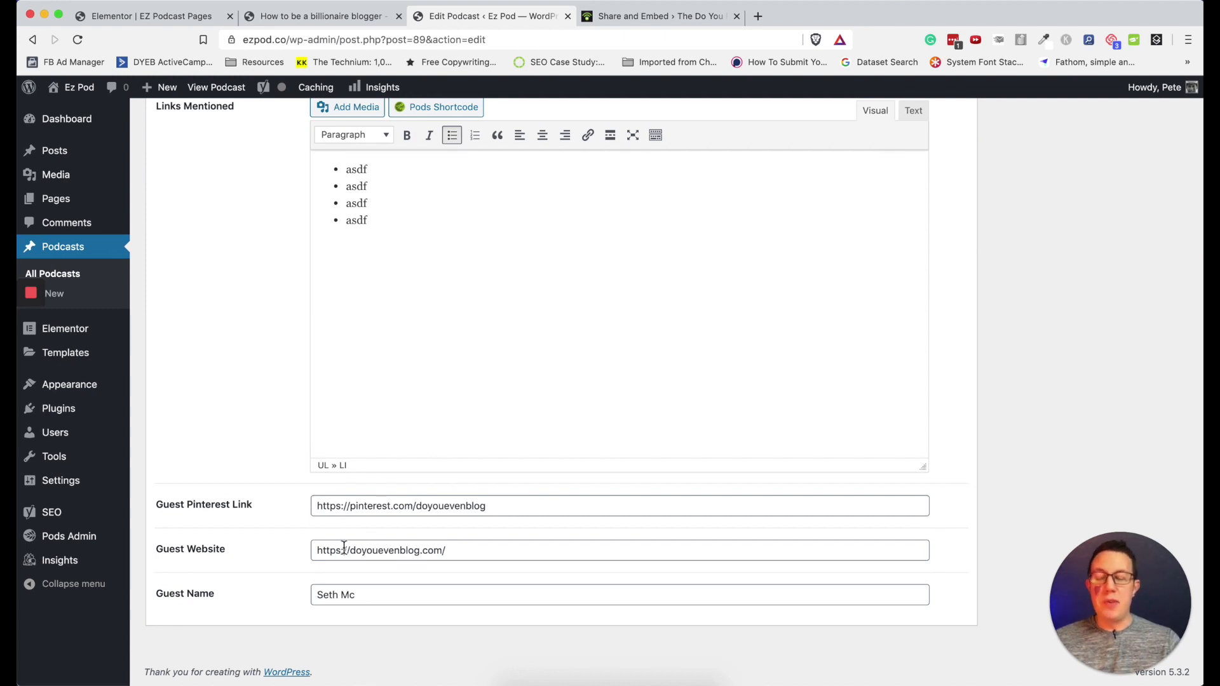
click(378, 595)
text(Farlan)
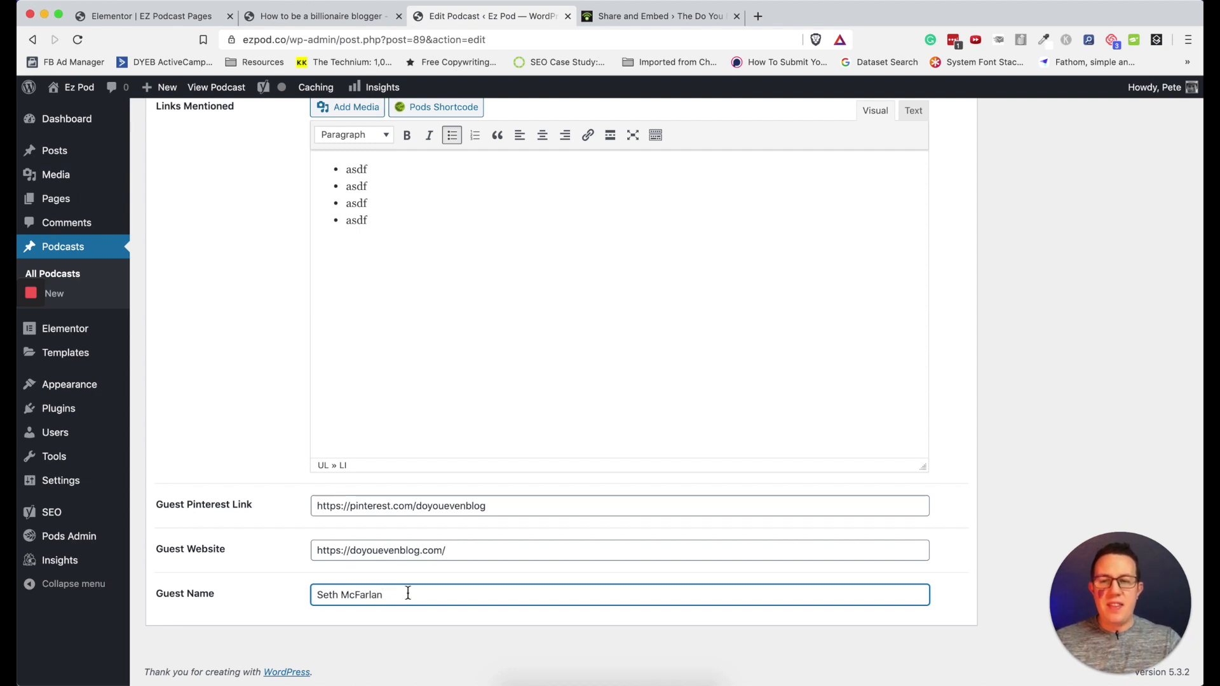
scroll(407, 592, up, 15)
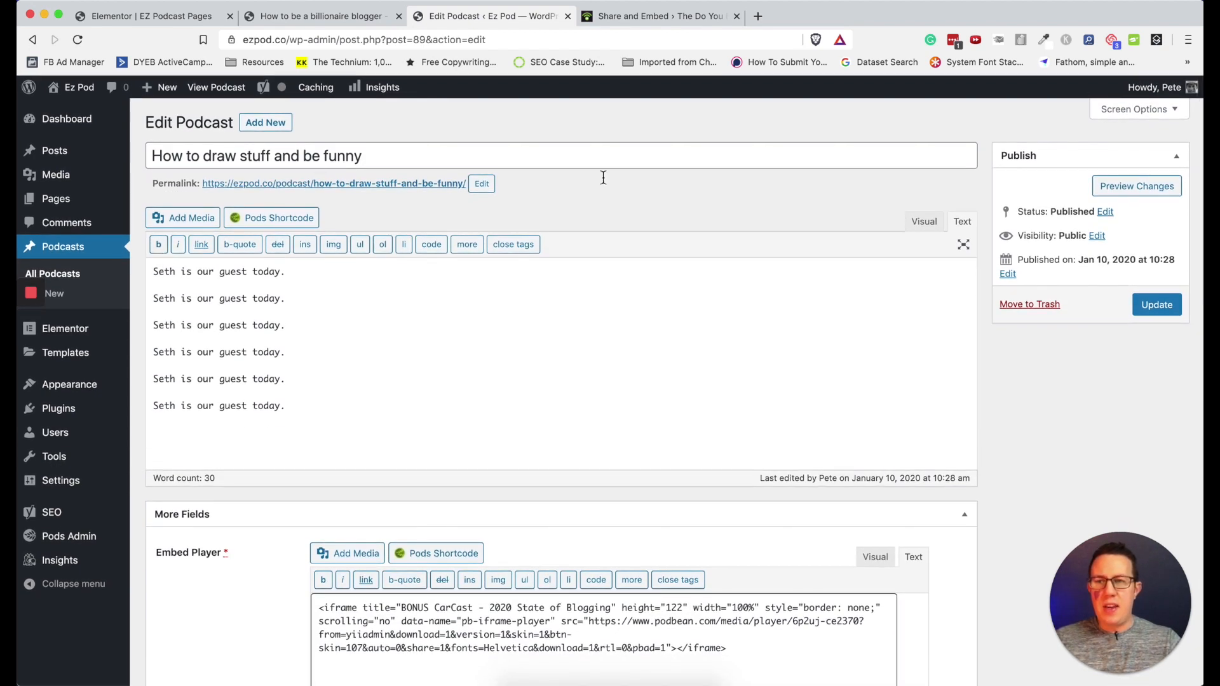
click(1154, 307)
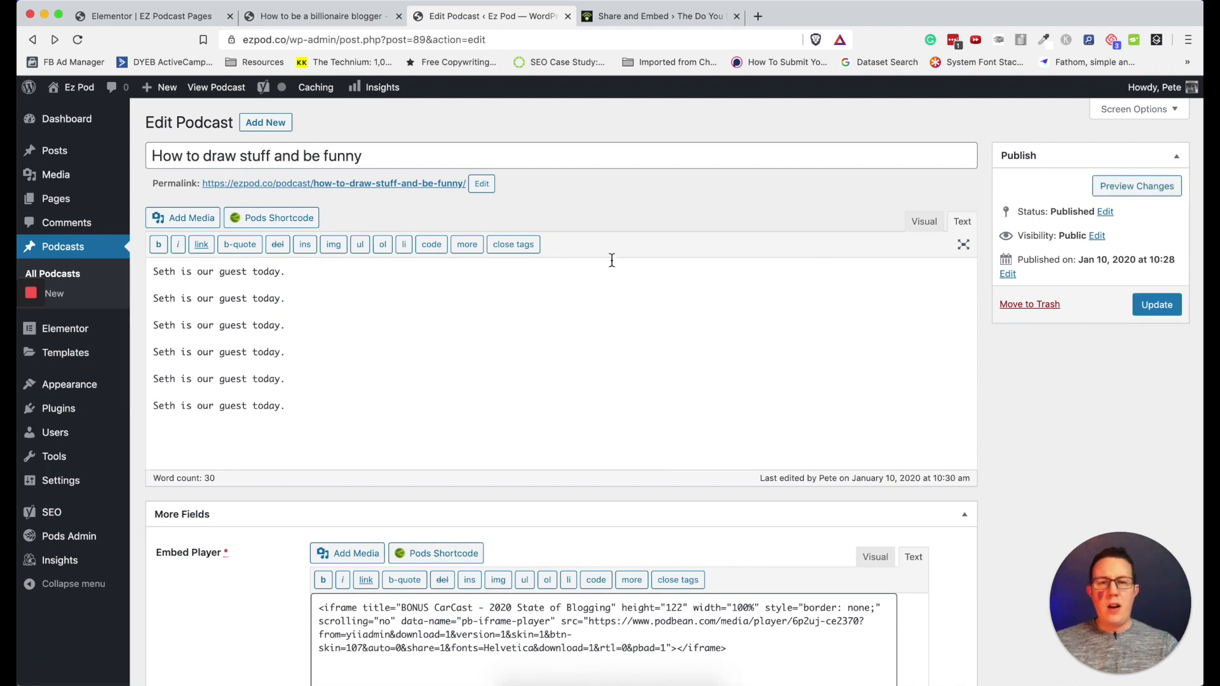
scroll(612, 260, down, 2)
scroll(612, 260, up, 3)
key(super+1)
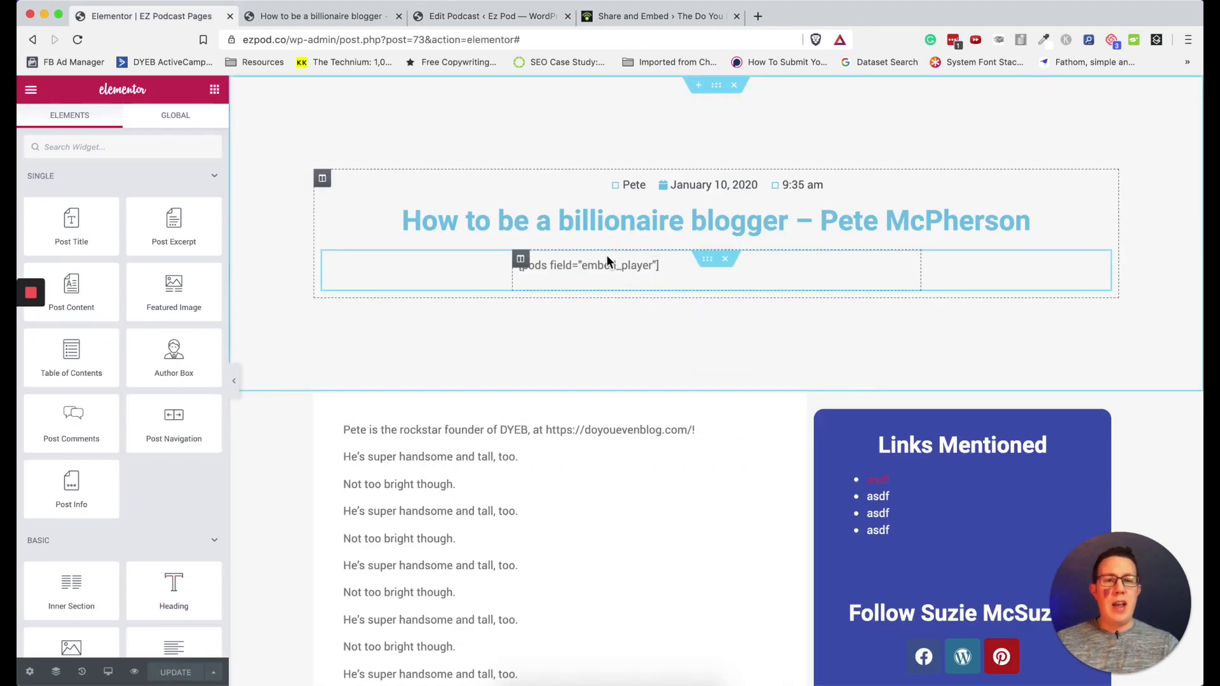
click(463, 17)
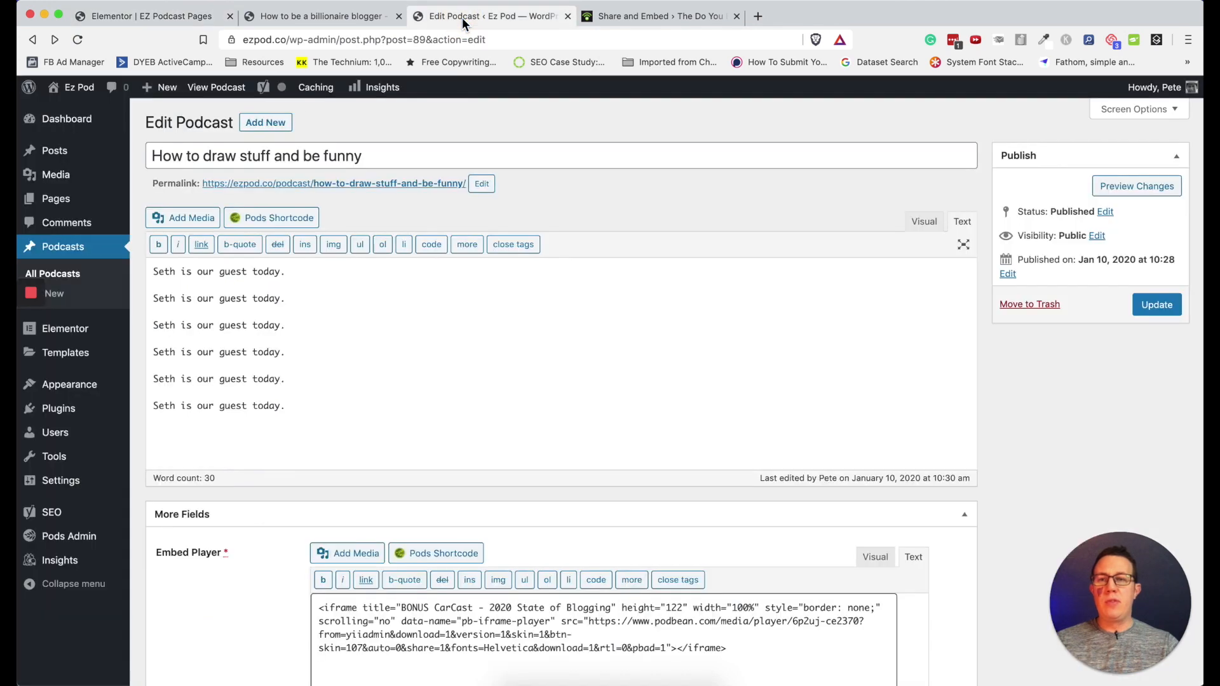
View the published episode "How to draw stuff and be funny" and check its player, content, Links Mentioned list and guest follow links
click(363, 185)
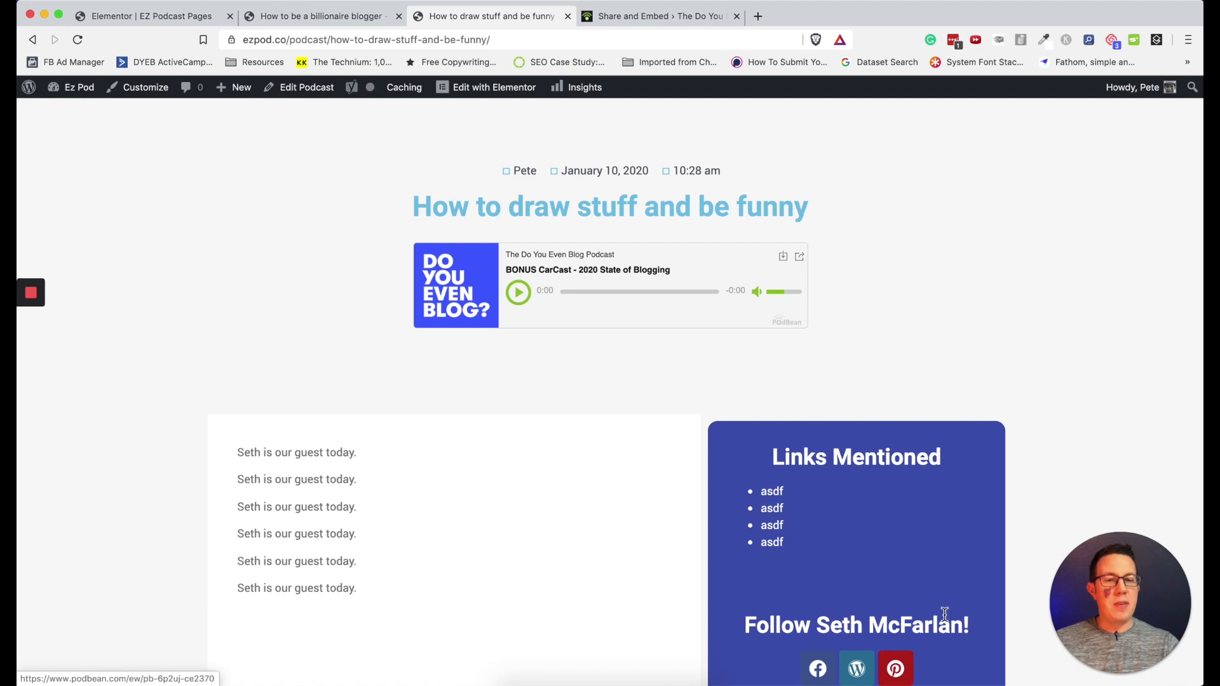
scroll(945, 613, down, 1)
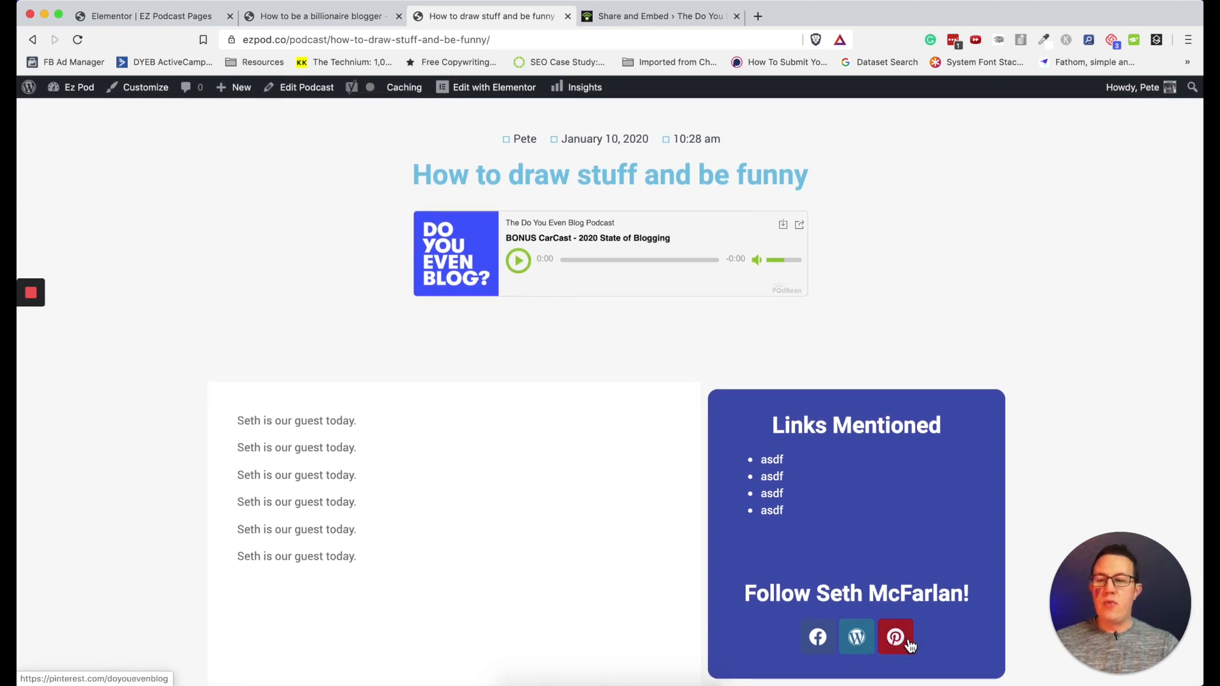
scroll(566, 513, down, 1)
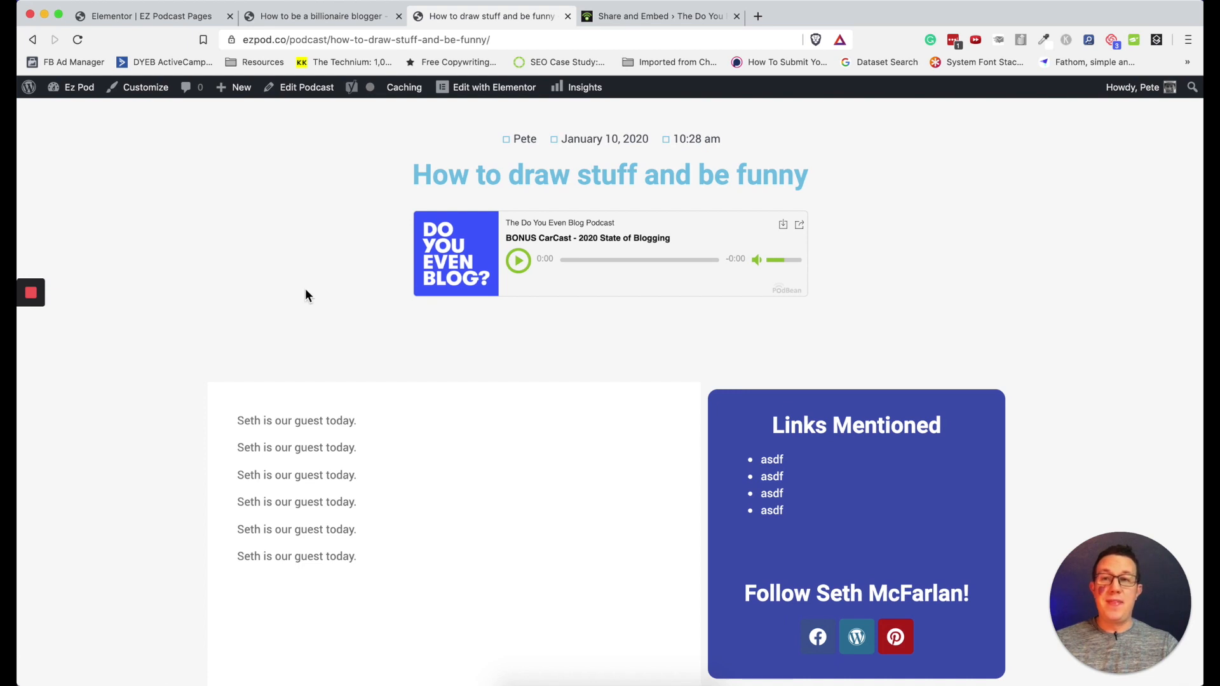
scroll(305, 289, up, 1)
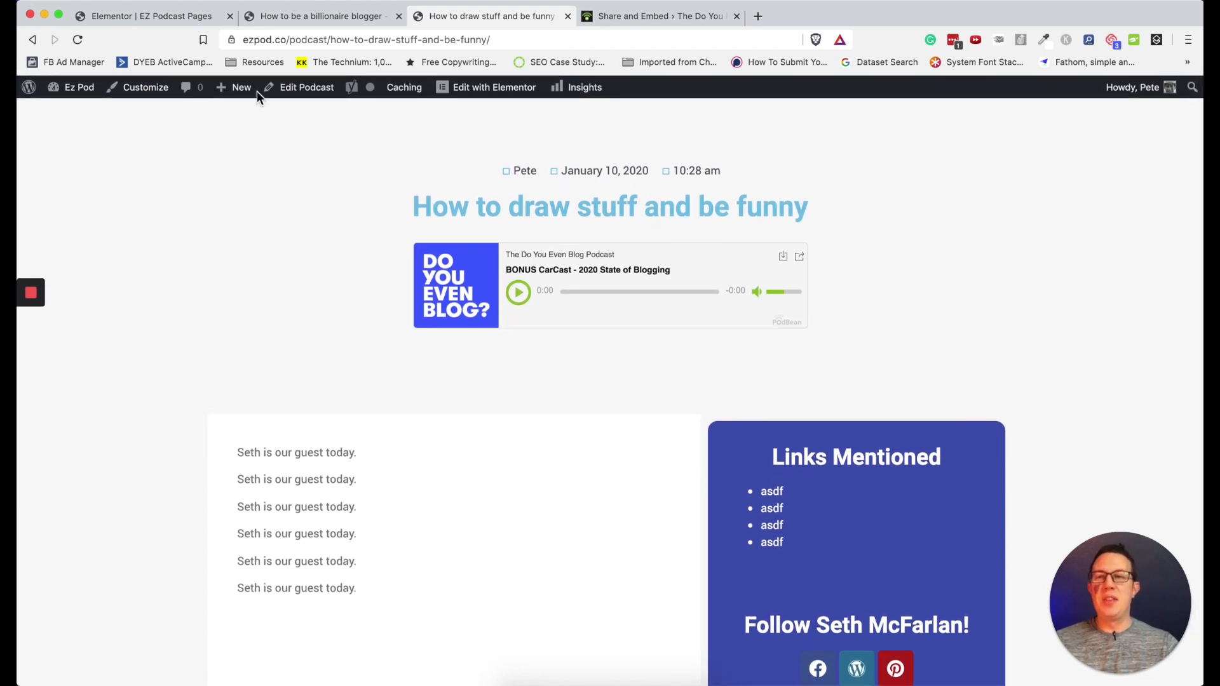
View the published "How to be a billionaire blogger" episode from the list of all podcasts and check its player, content and sidebar
click(159, 14)
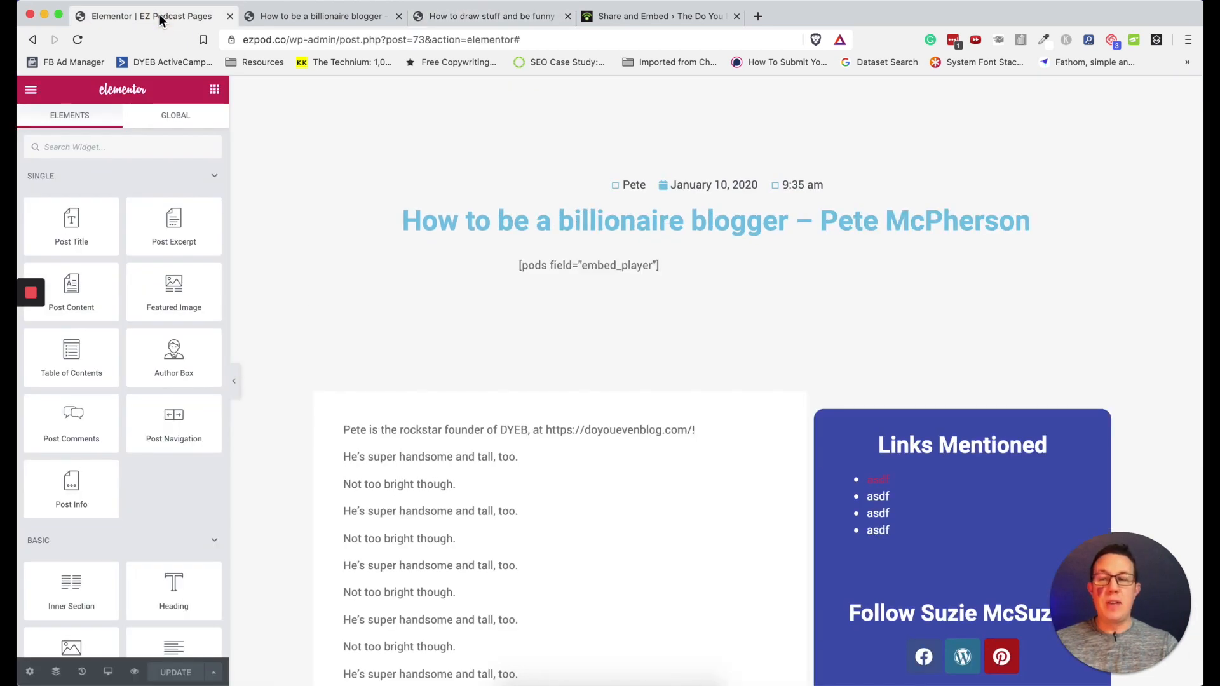
click(300, 21)
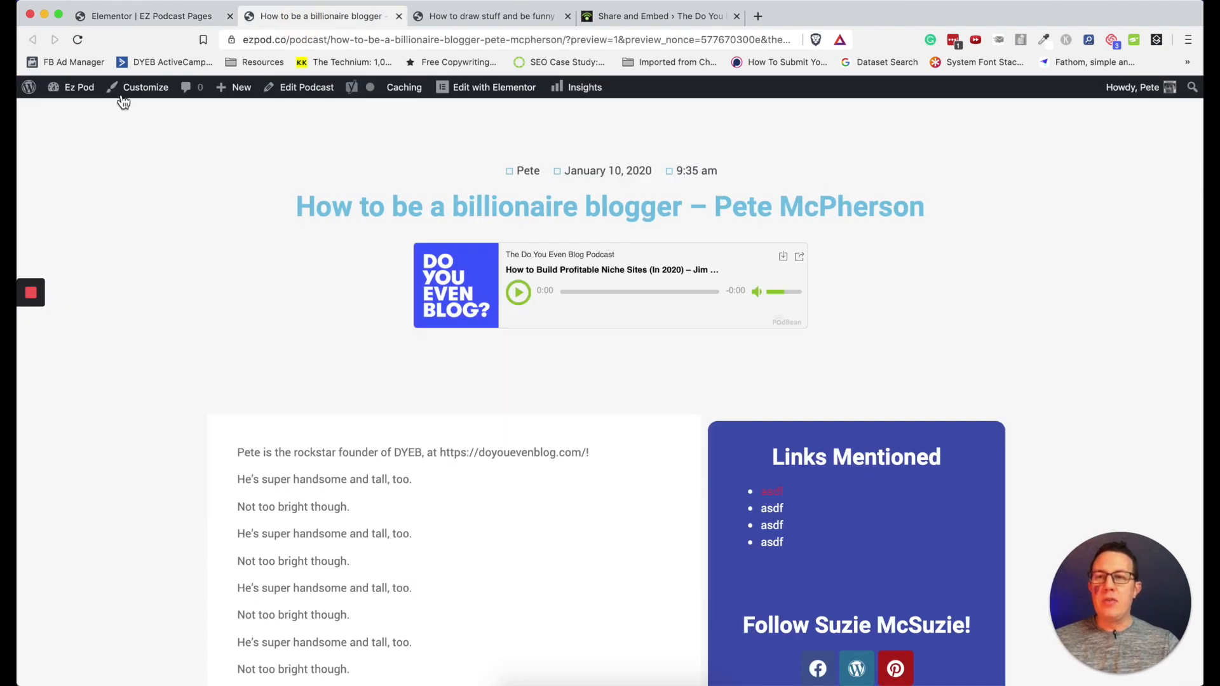
click(34, 40)
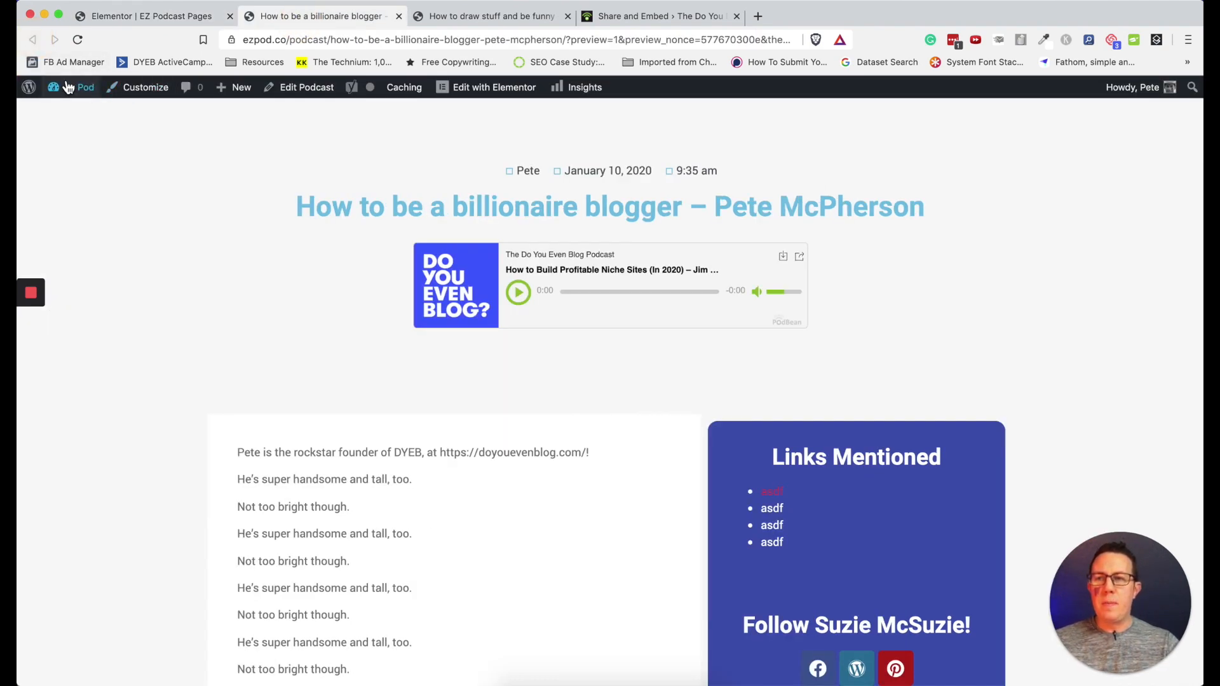
mouse_move(68, 87)
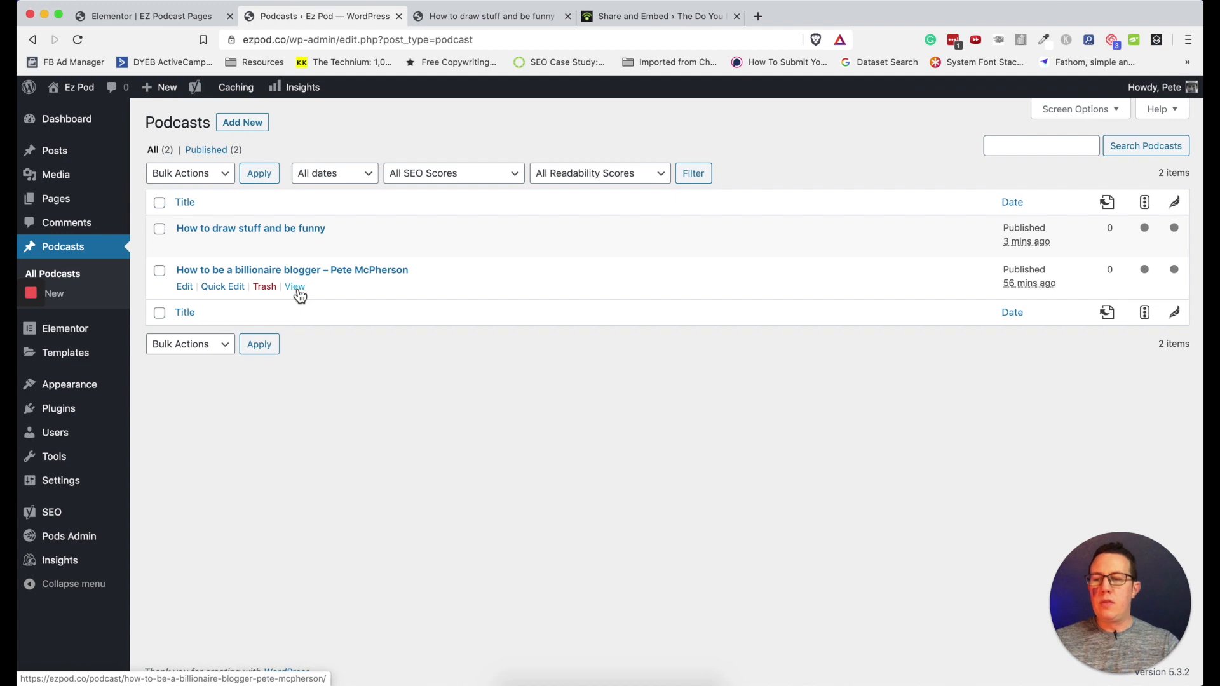
click(296, 287)
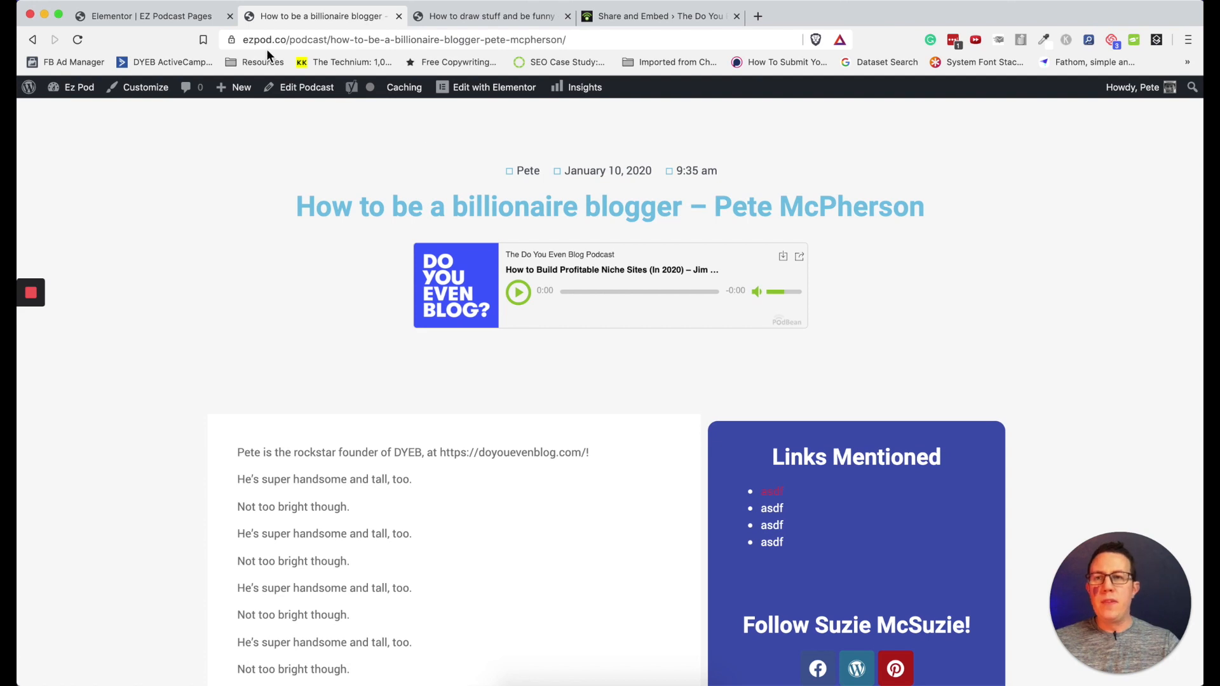
scroll(273, 235, down, 3)
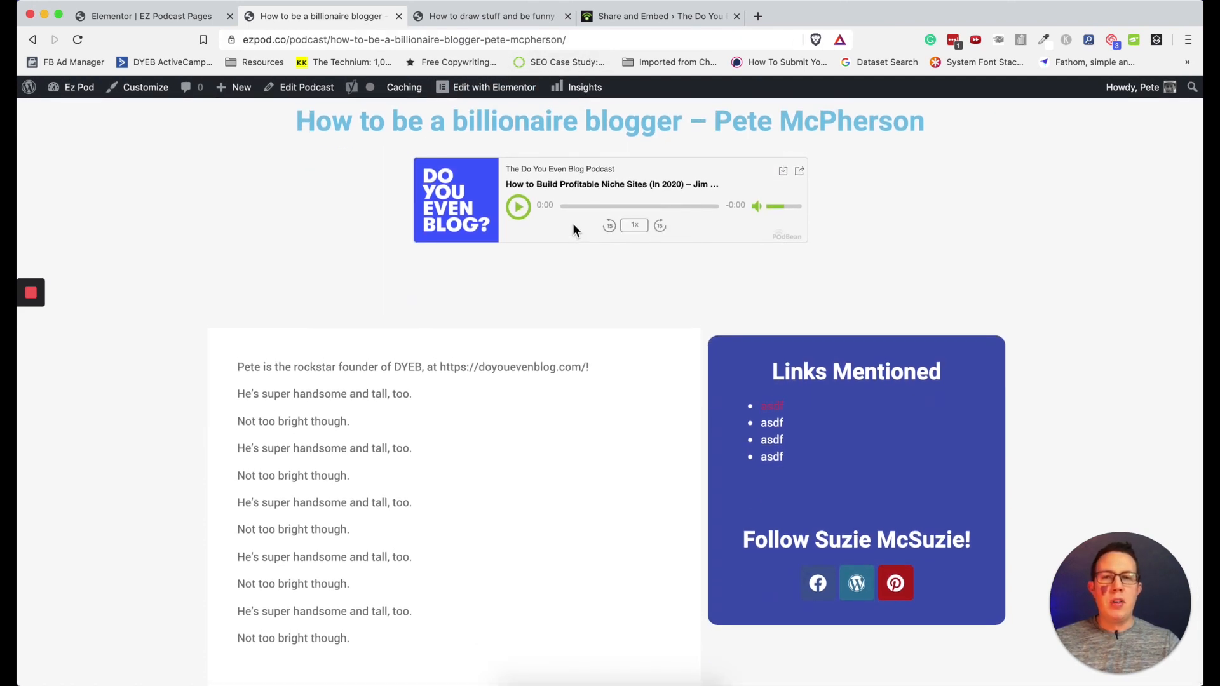